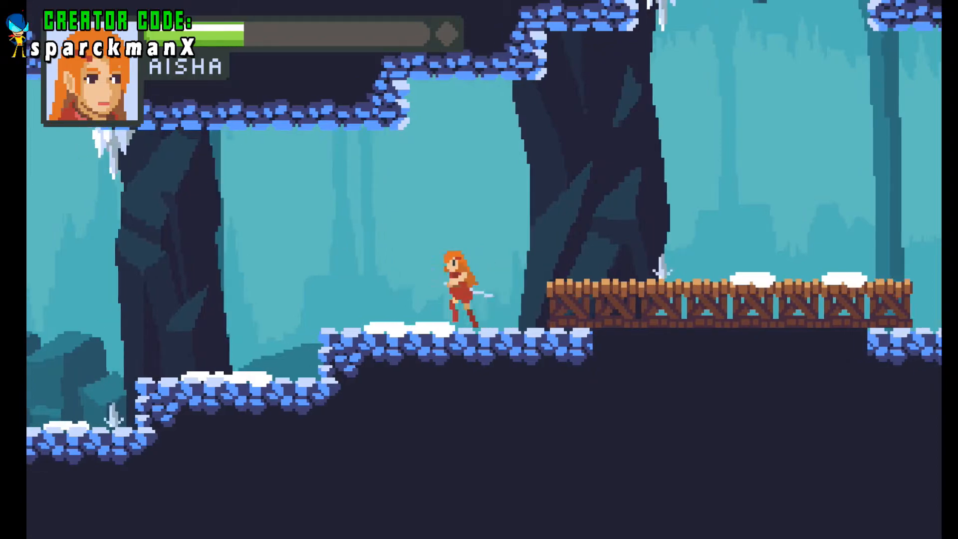
key("Right")
key("space")
key("Left")
key("space")
key("space")
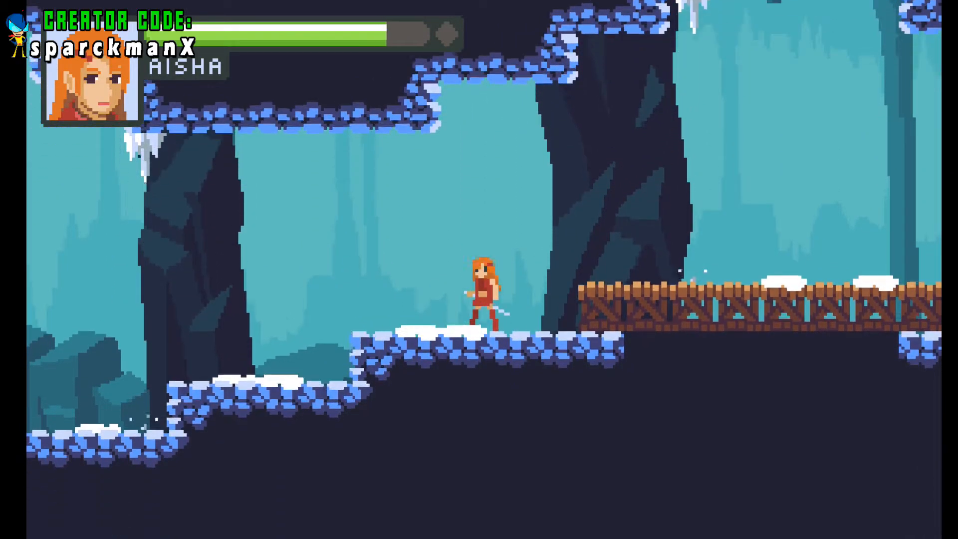
key("Left")
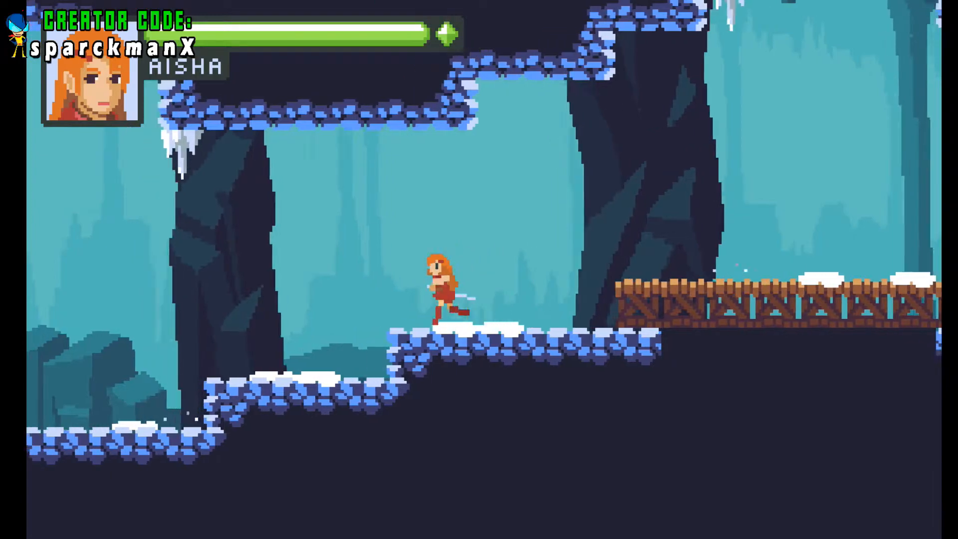
key("Left")
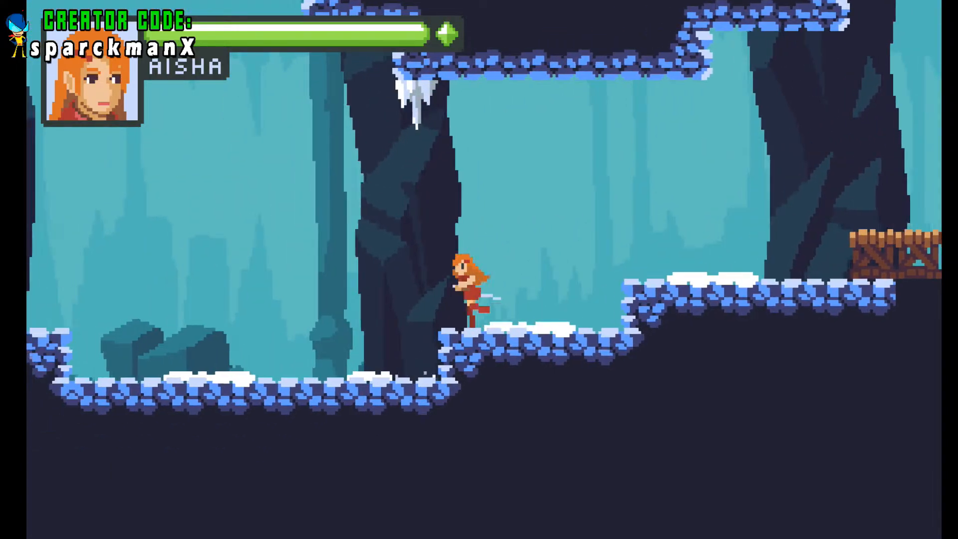
key("space")
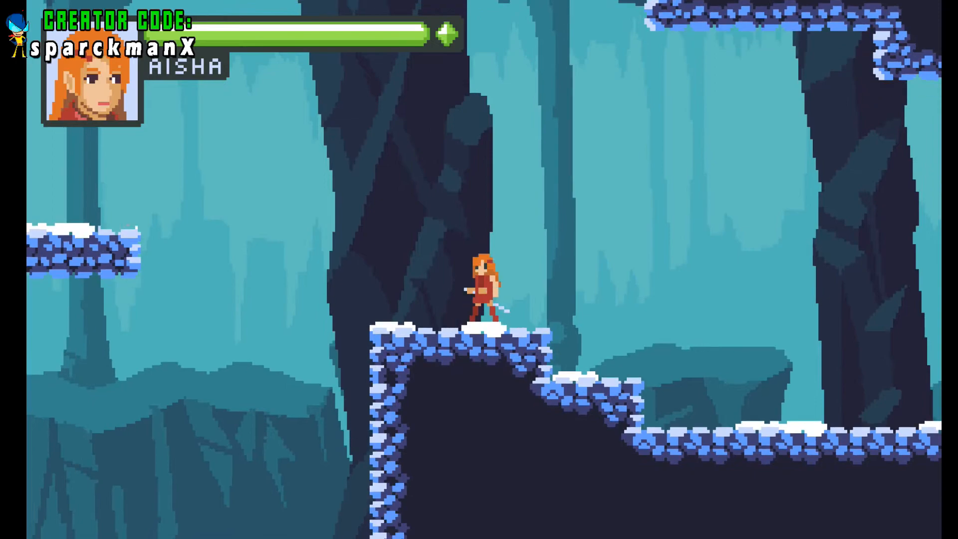
key("Left")
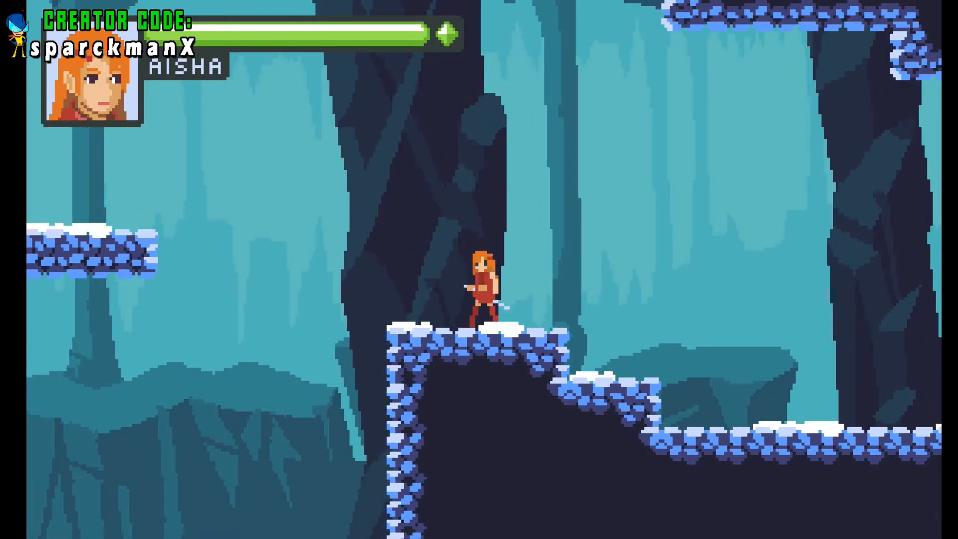
key("space")
key("Right")
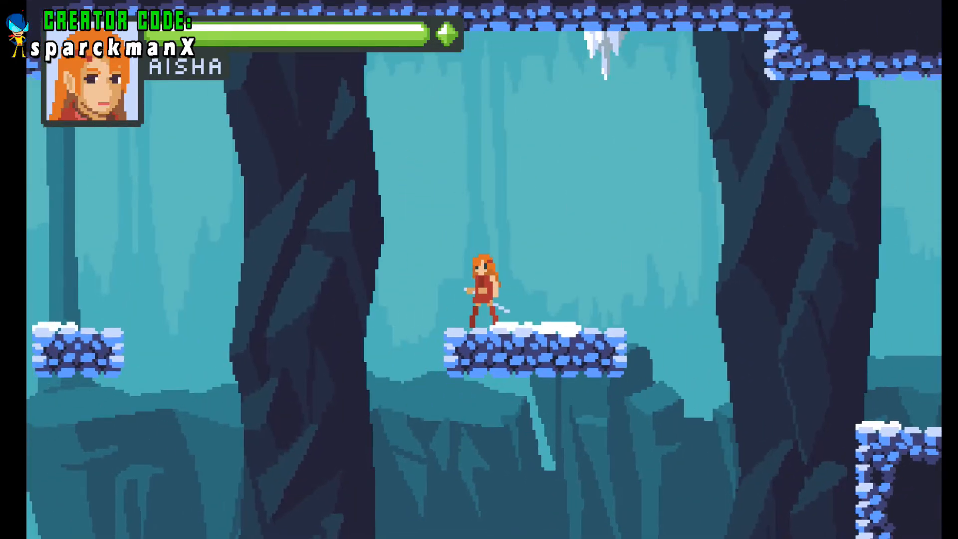
key("Left")
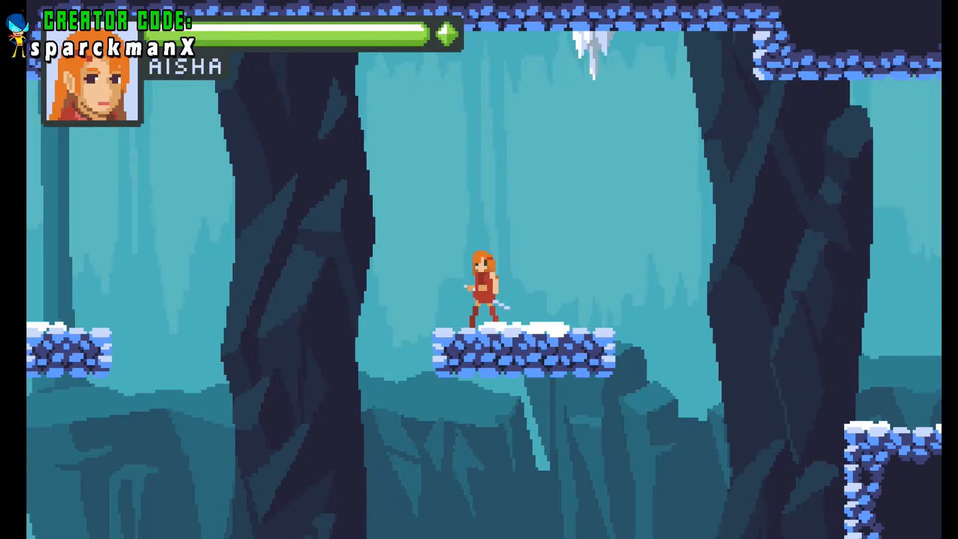
key("Left")
key("space")
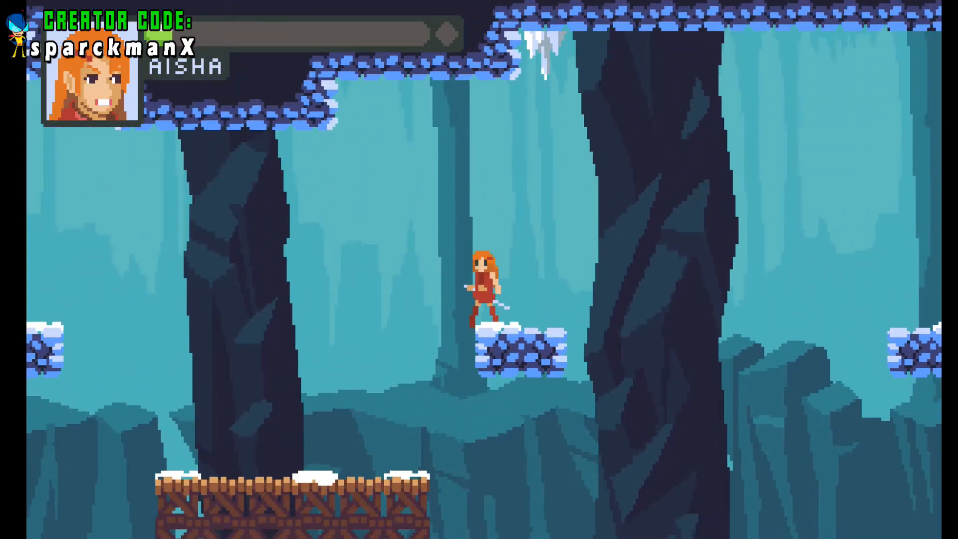
key("space")
key("Left")
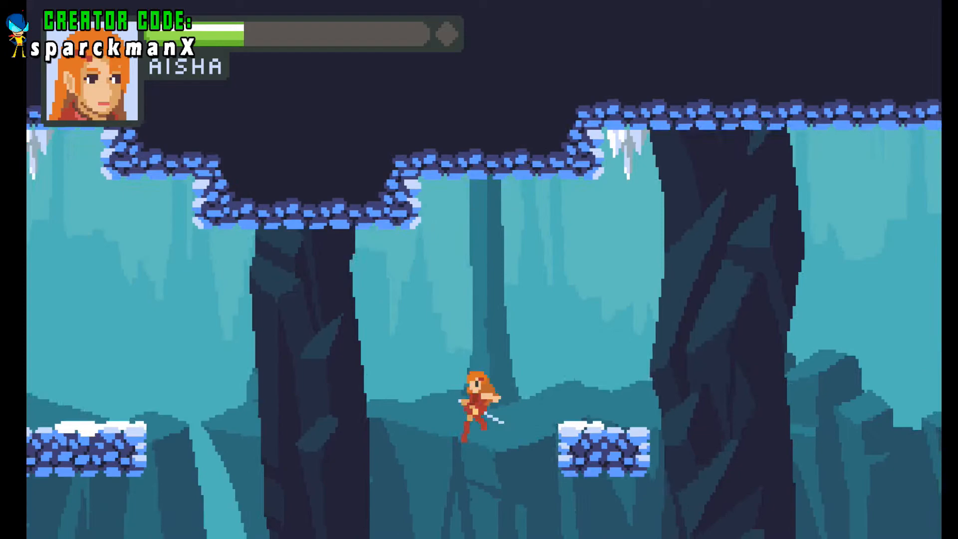
key("Left")
key("space")
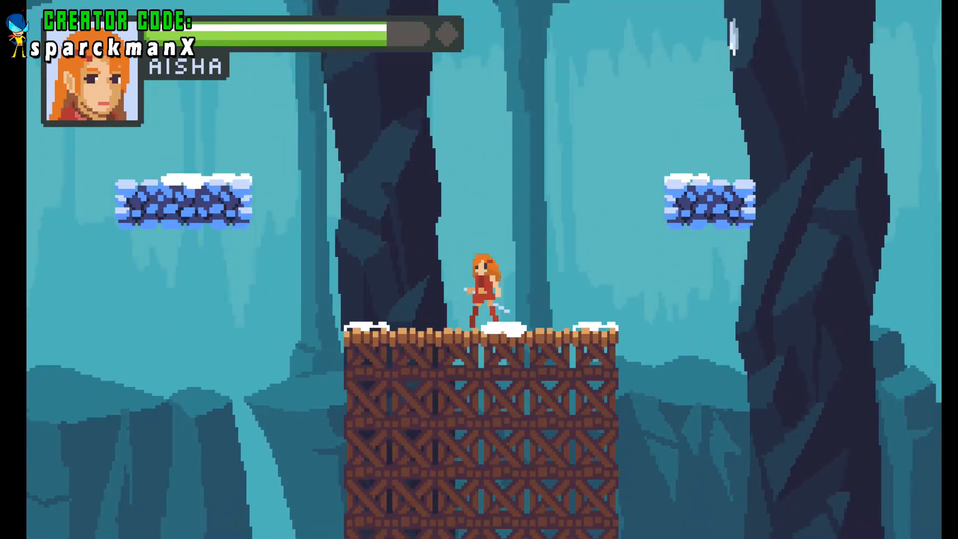
key("space")
key("Left")
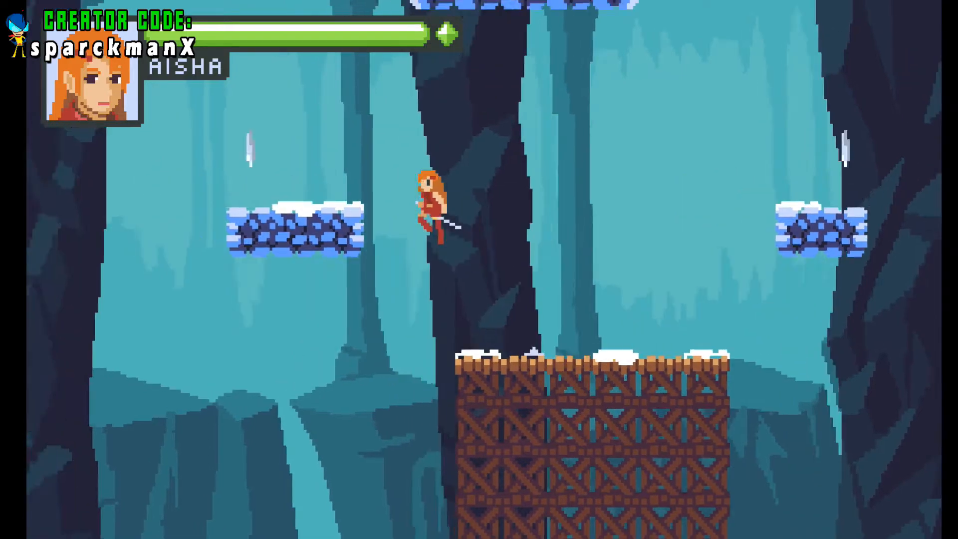
key("space")
key("Left")
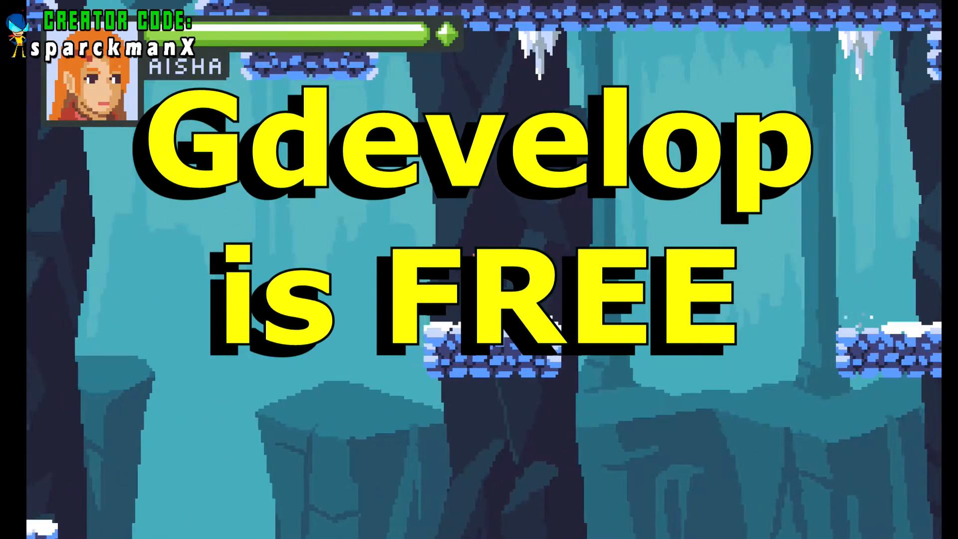
key("space")
key("Left")
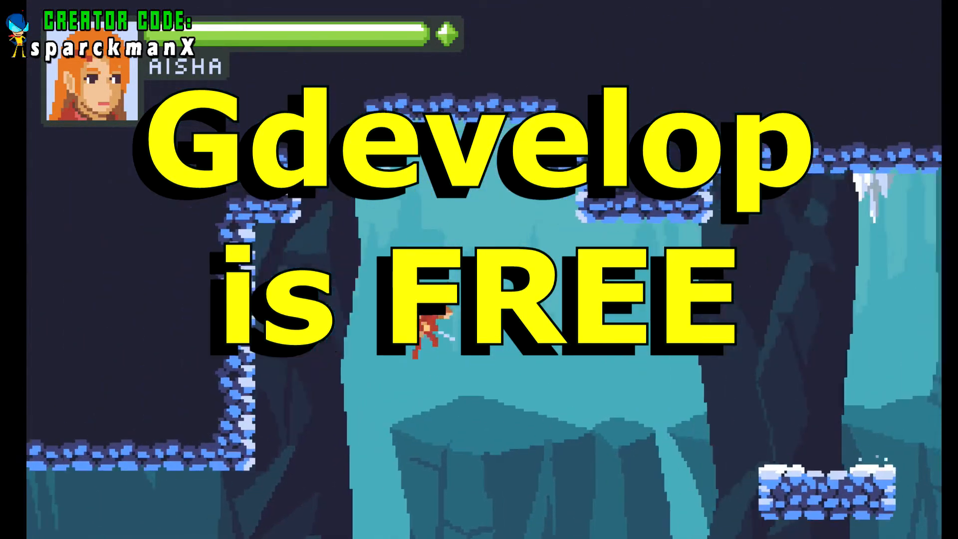
key("Left")
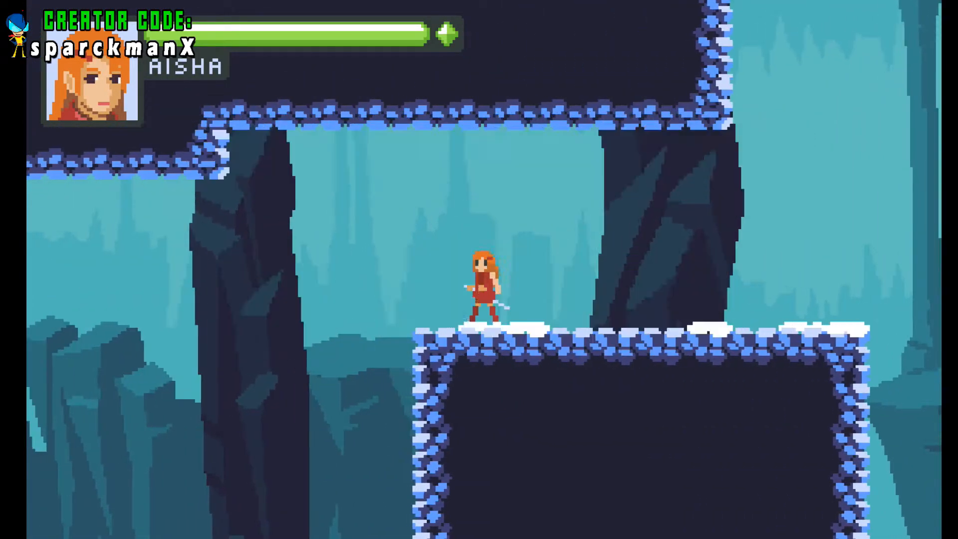
key("Right")
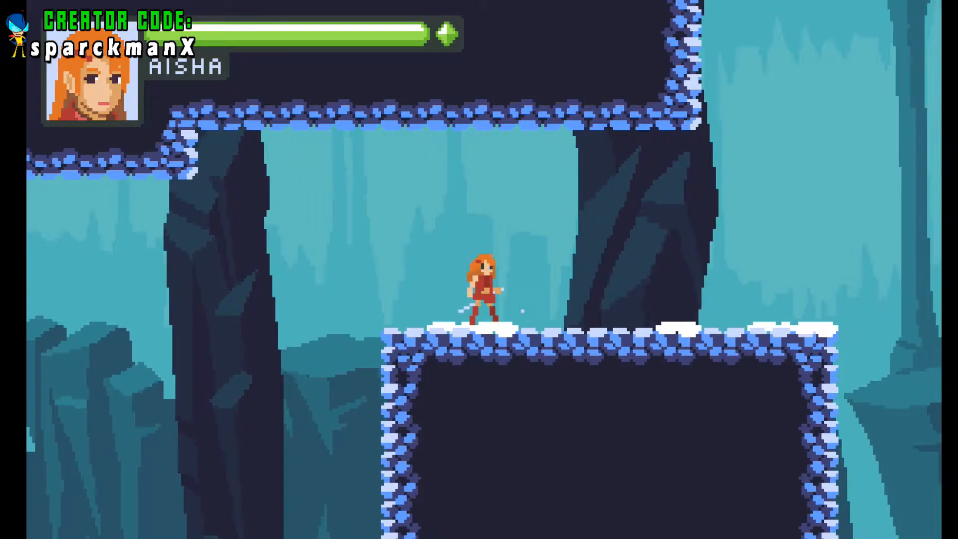
key("Left")
key("space")
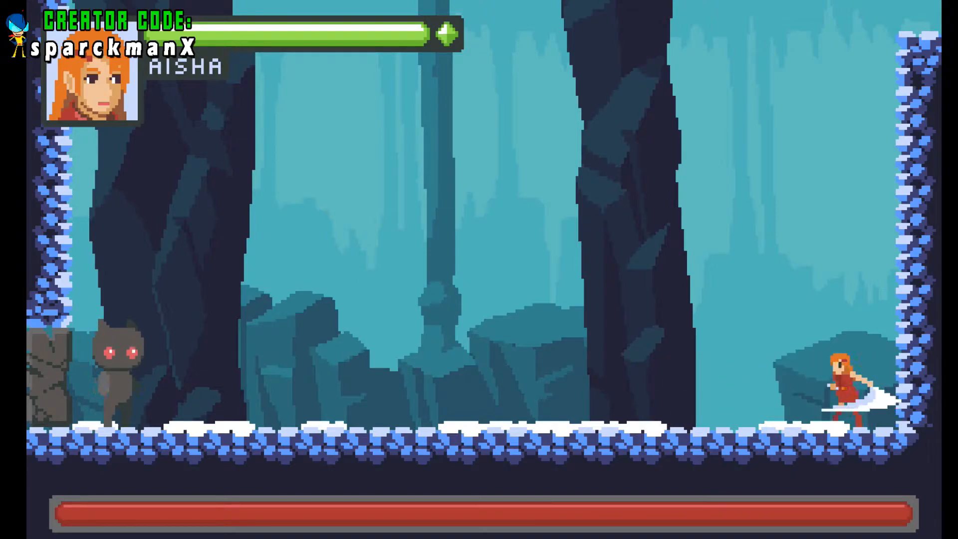
key("space")
key("Left")
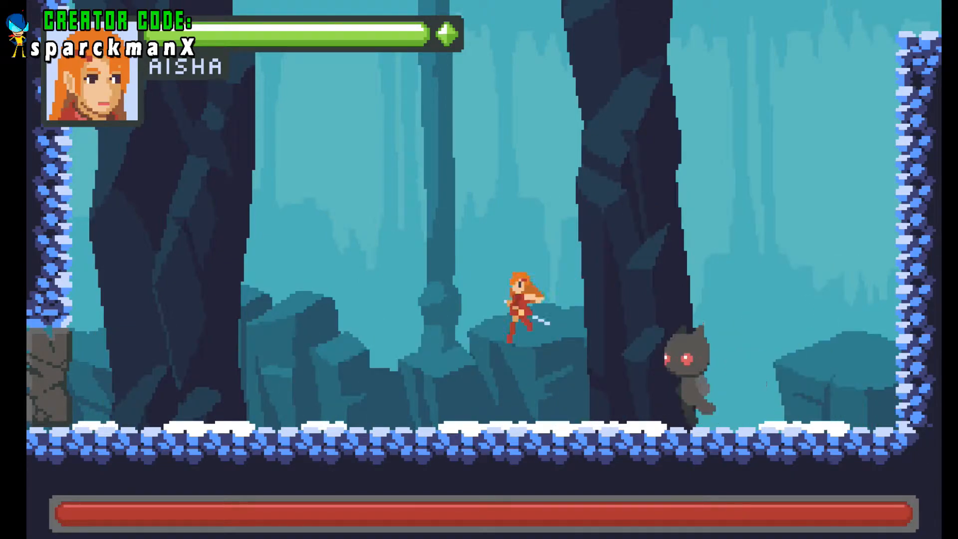
key("Right")
key("space")
key("Left")
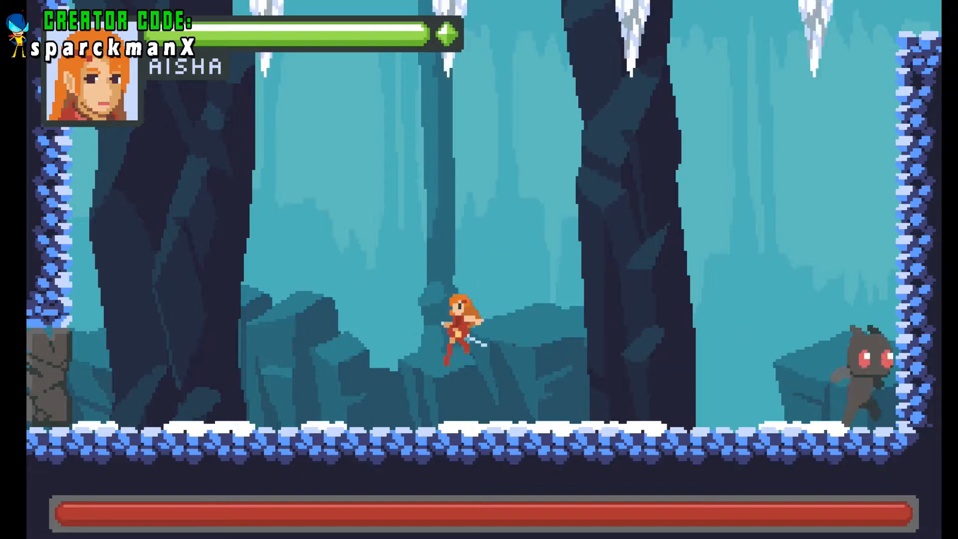
key("Right")
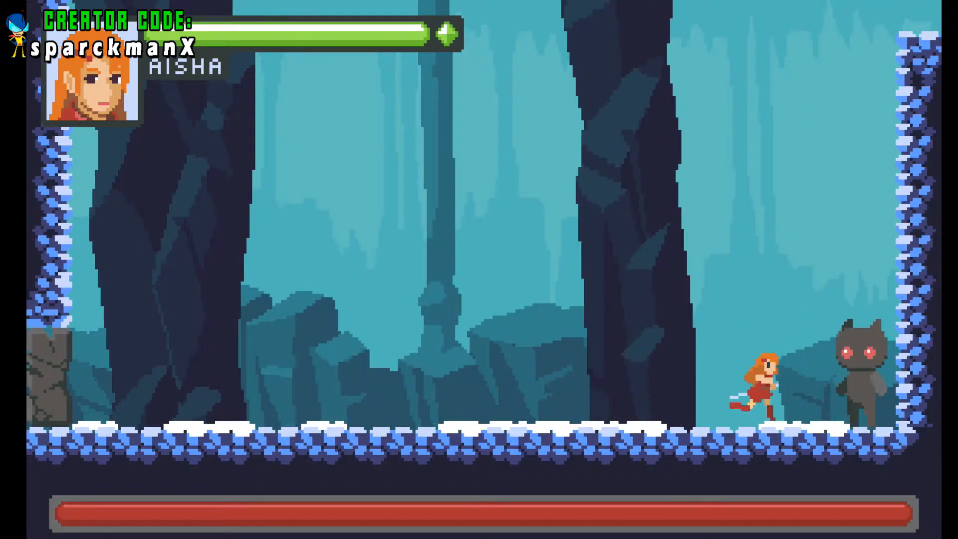
key("Left")
key("space")
key("Right")
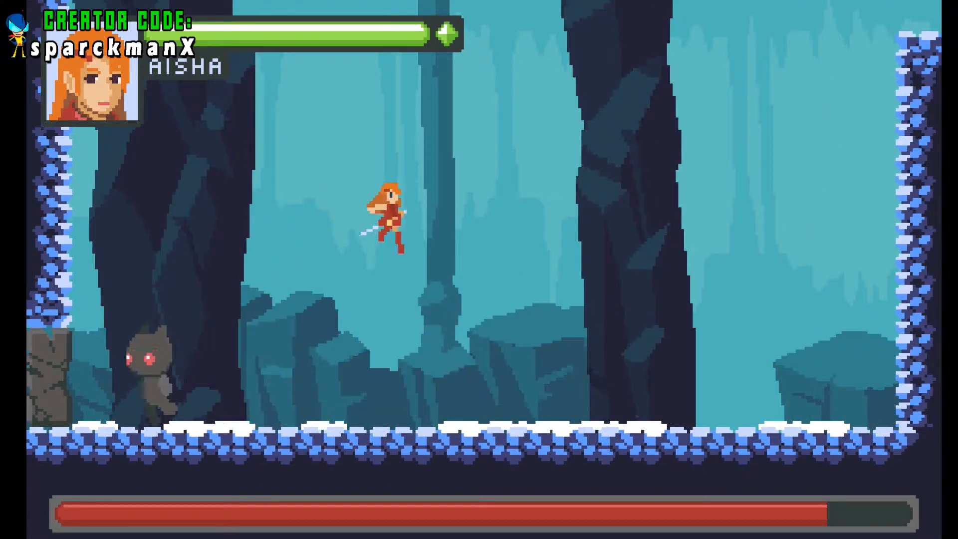
key("space")
key("Left")
key("space")
key("Right")
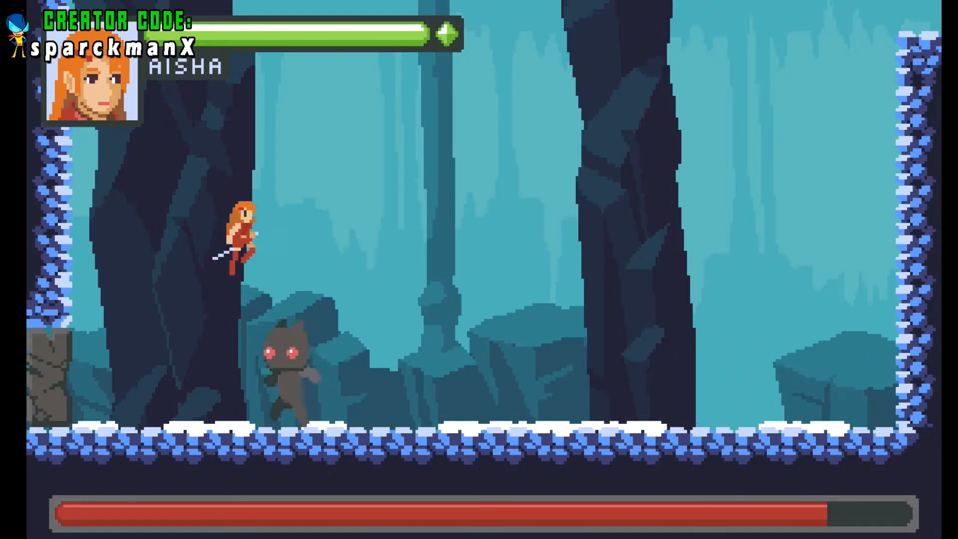
key("Right")
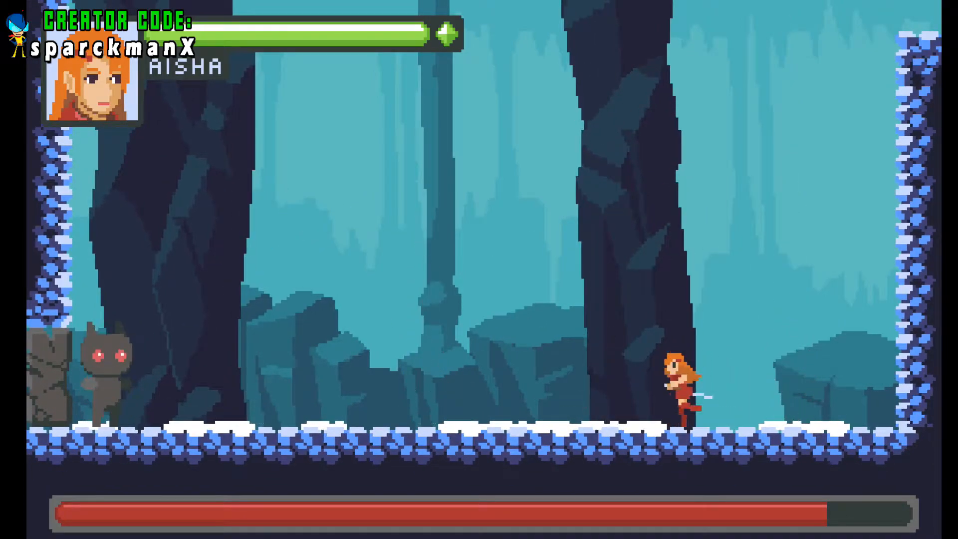
key("Left")
key("x")
key("Right")
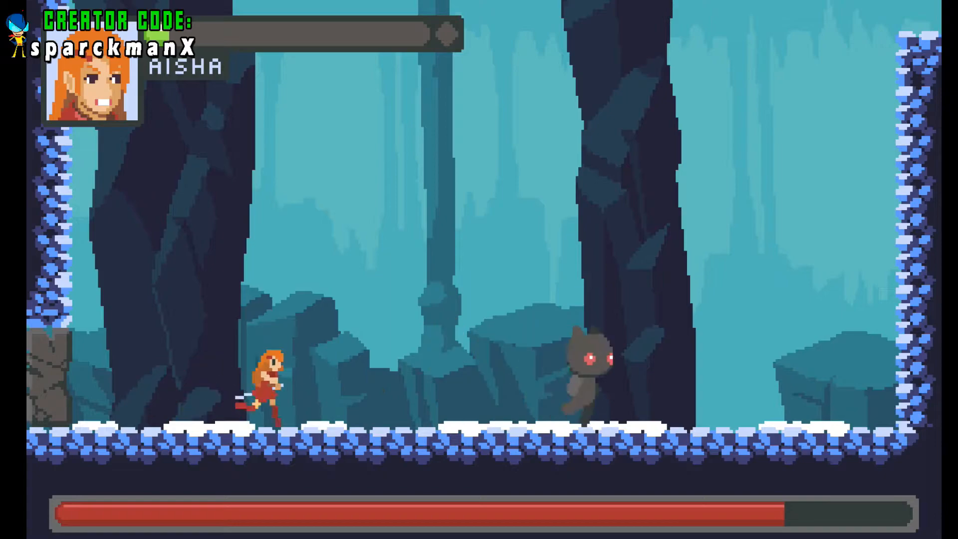
key("space")
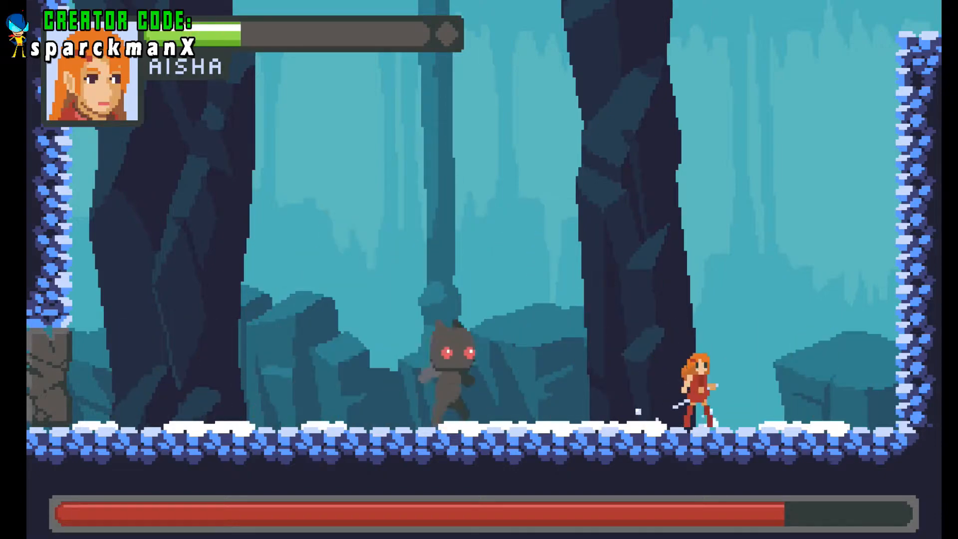
key("Left")
key("space")
key("Right")
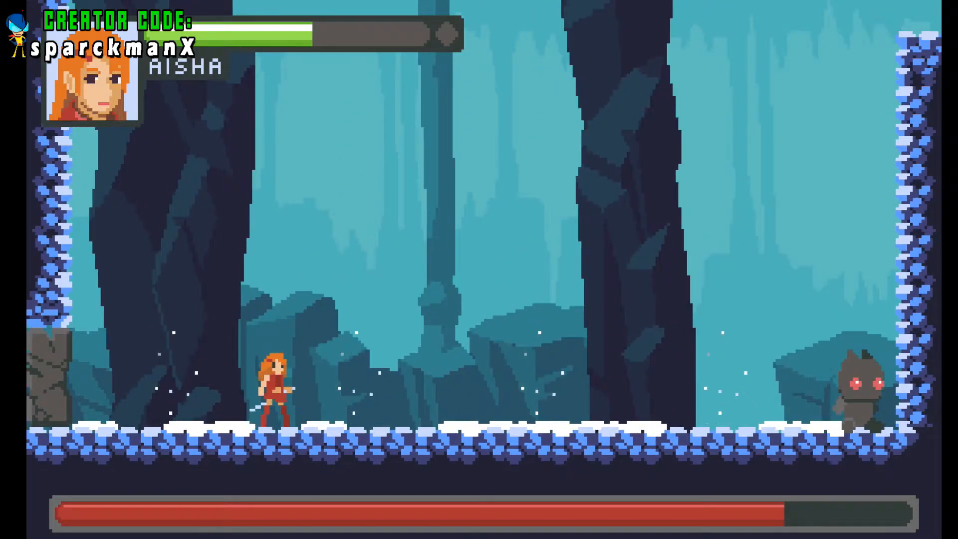
key("Left")
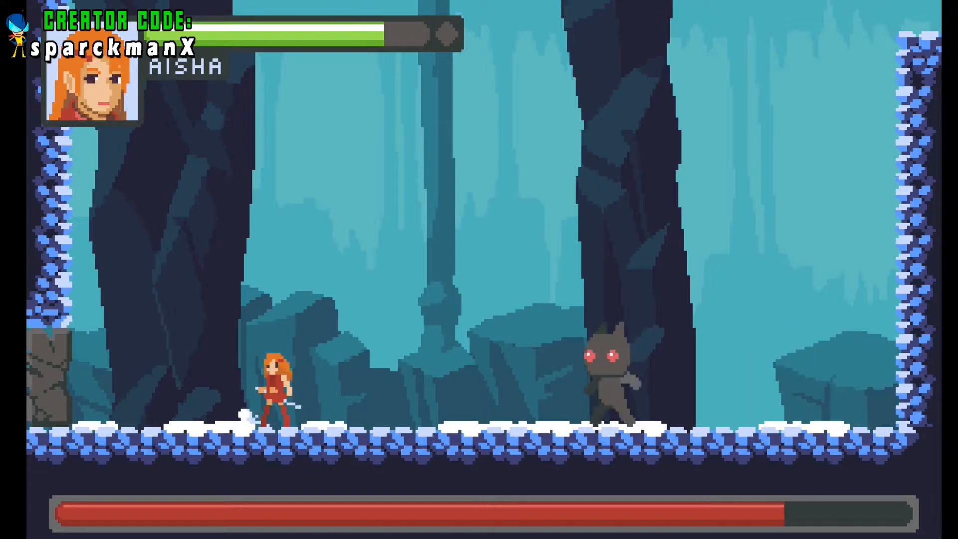
key("Right")
key("space")
key("space")
key("Left")
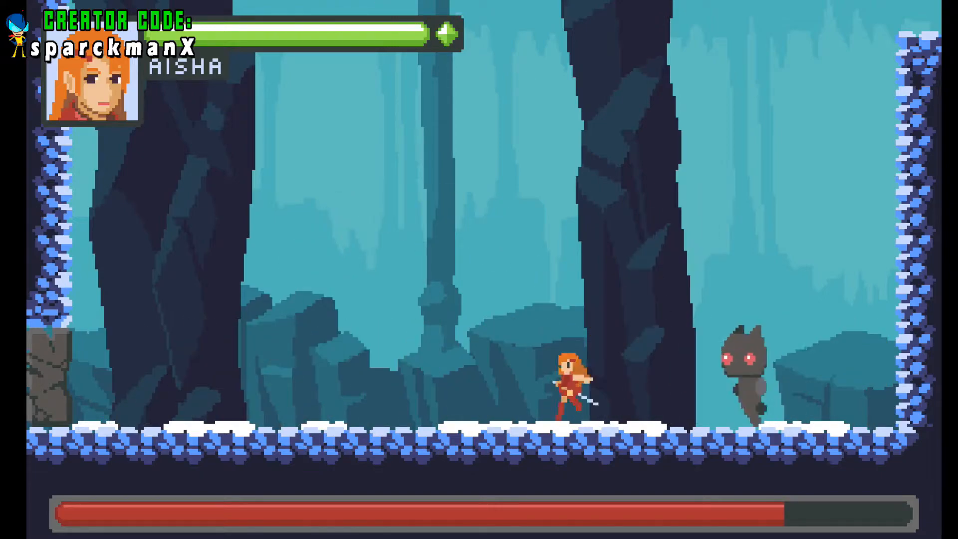
key("space")
key("Right")
key("Left")
key("space")
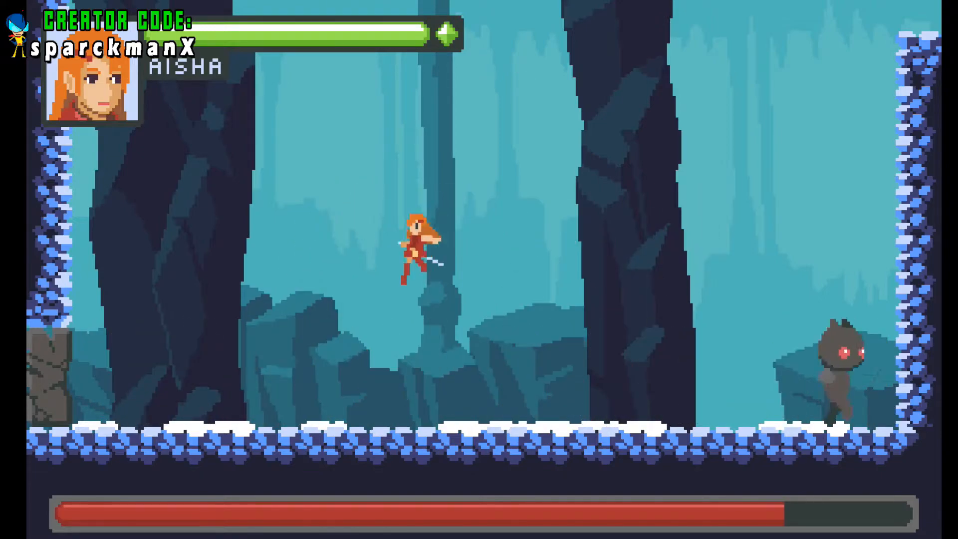
key("Left")
key("Right")
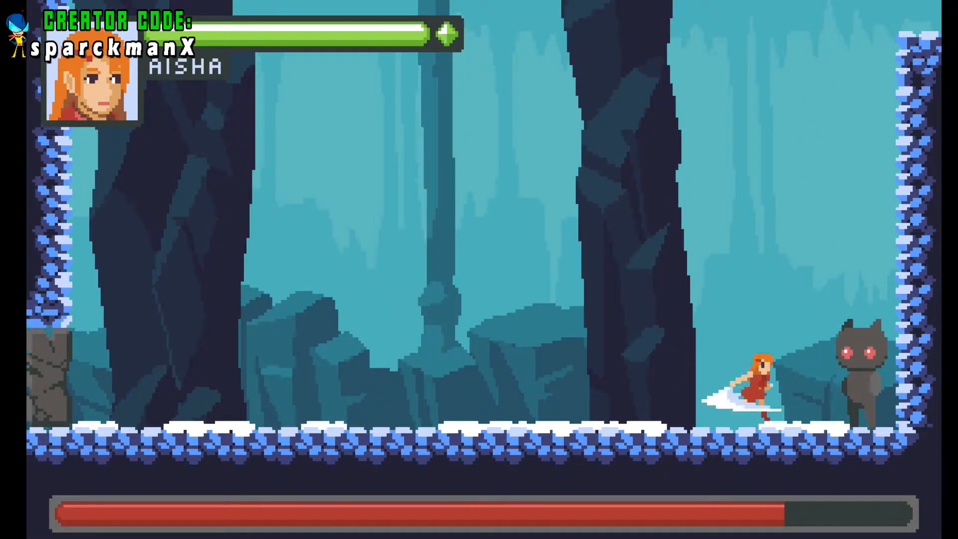
key("Left")
key("Right")
key("space")
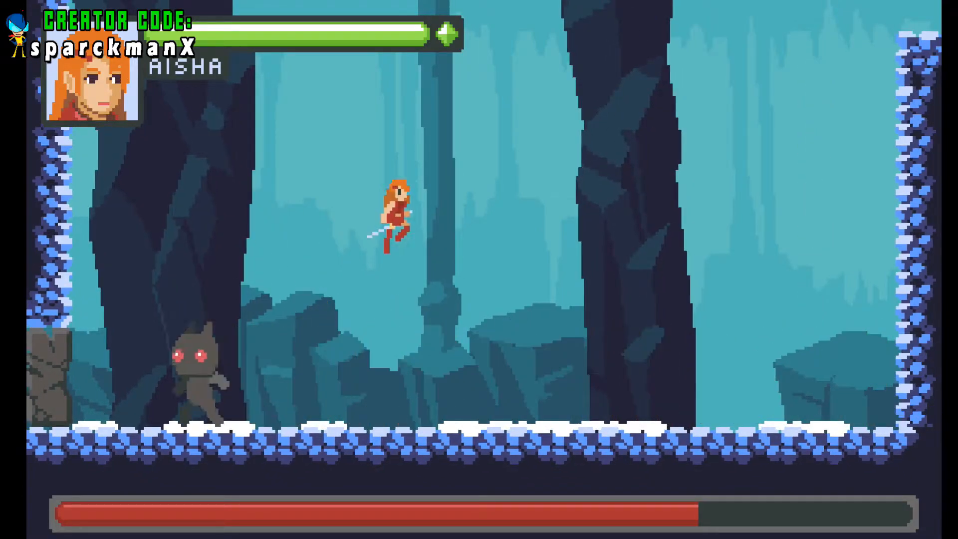
key("Left")
key("space")
key("Right")
key("space")
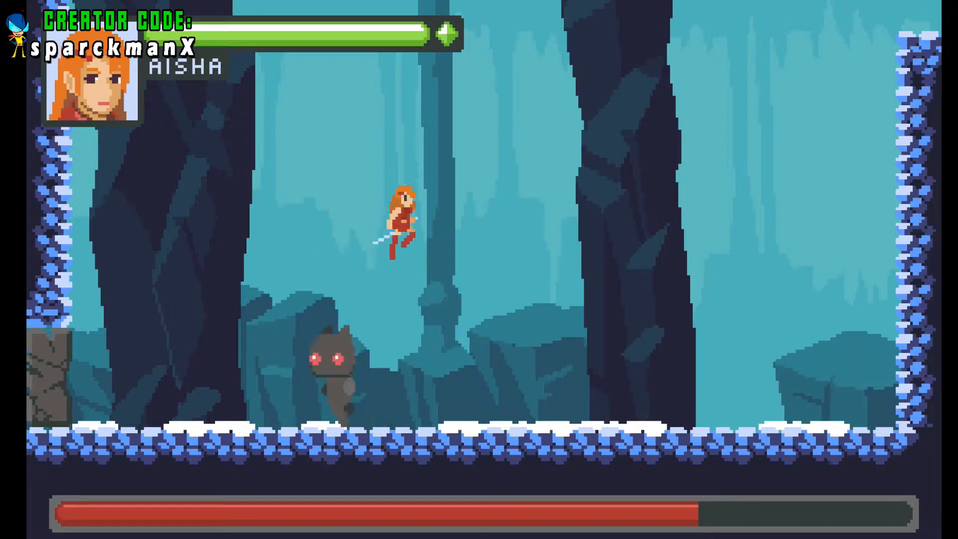
key("Left")
key("space")
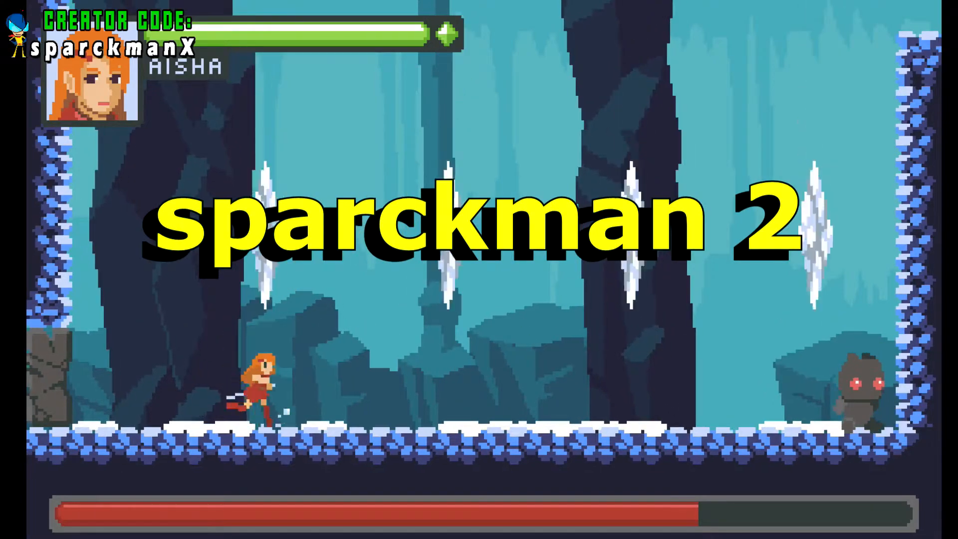
key("Right")
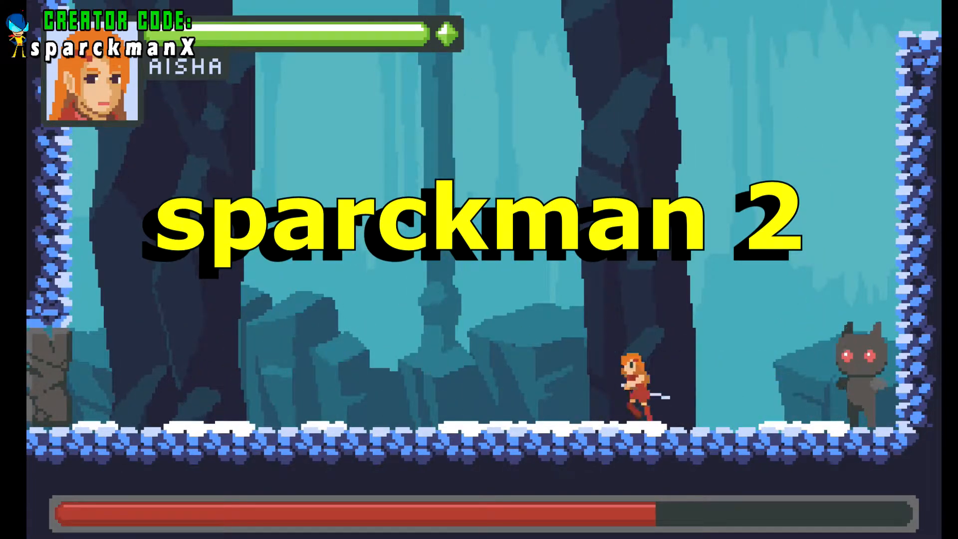
key("Left")
key("Right")
key("space")
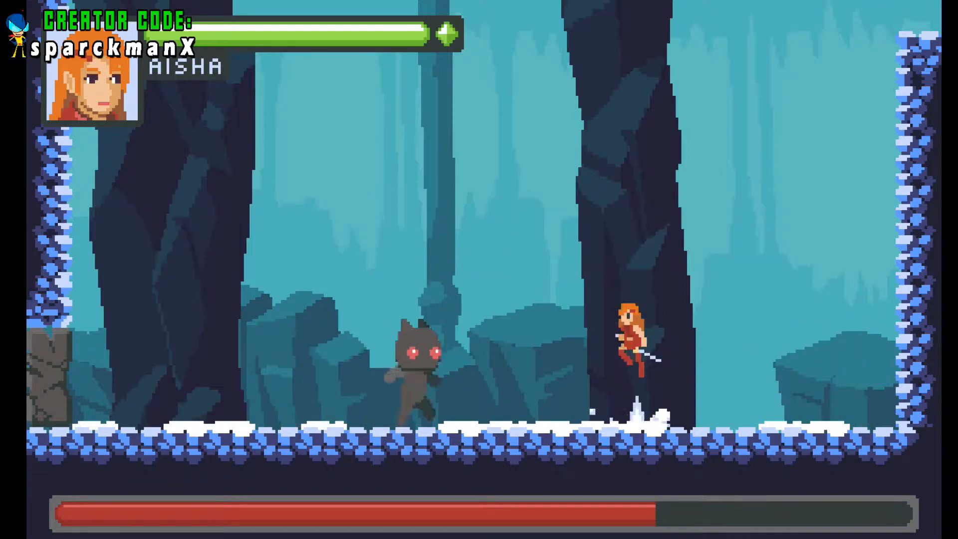
key("Left")
key("space")
key("Right")
key("space")
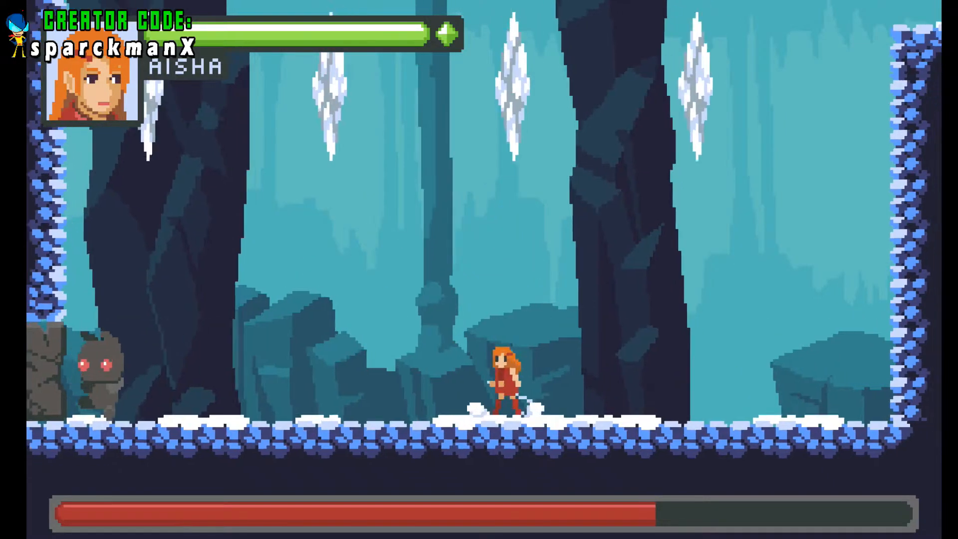
key("Left")
key("space")
key("Right")
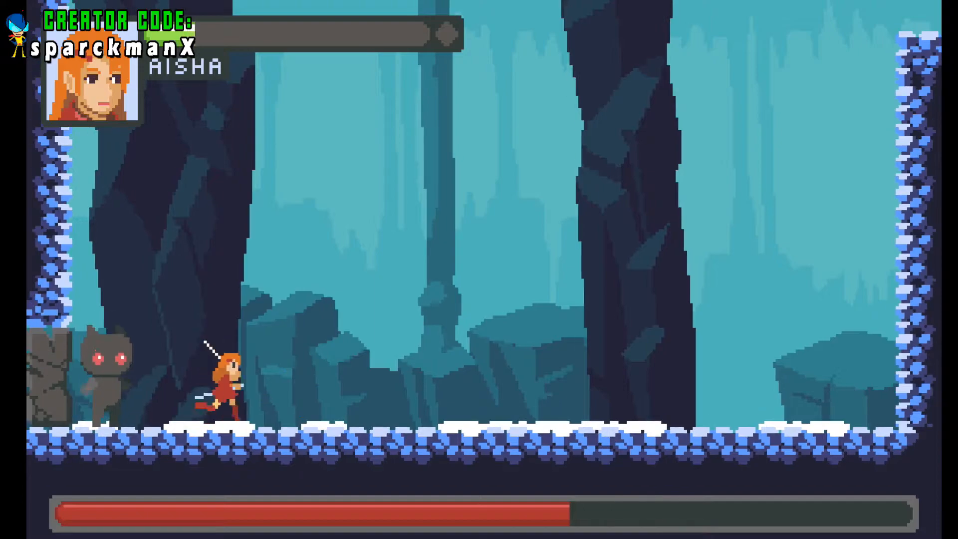
key("Left")
key("space")
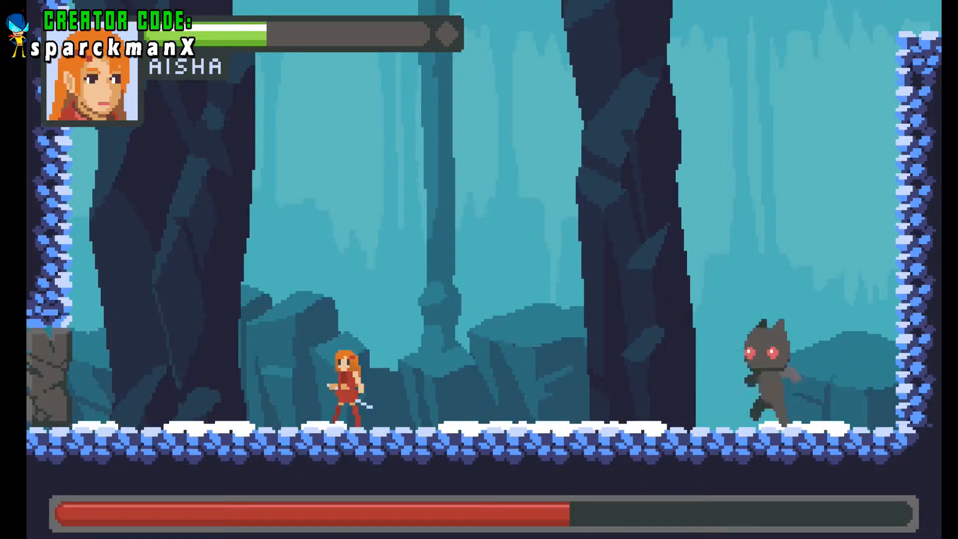
key("Right")
key("space")
key("Left")
key("space")
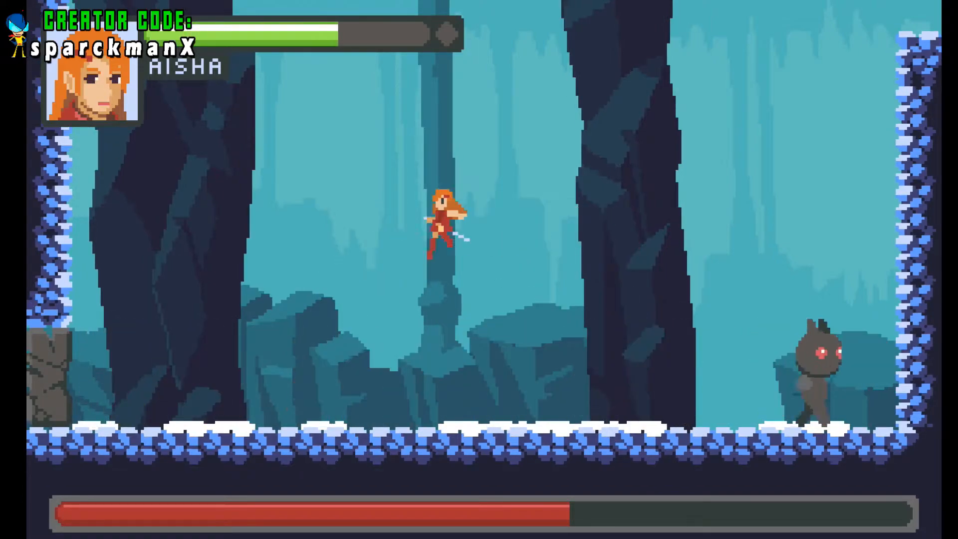
key("Right")
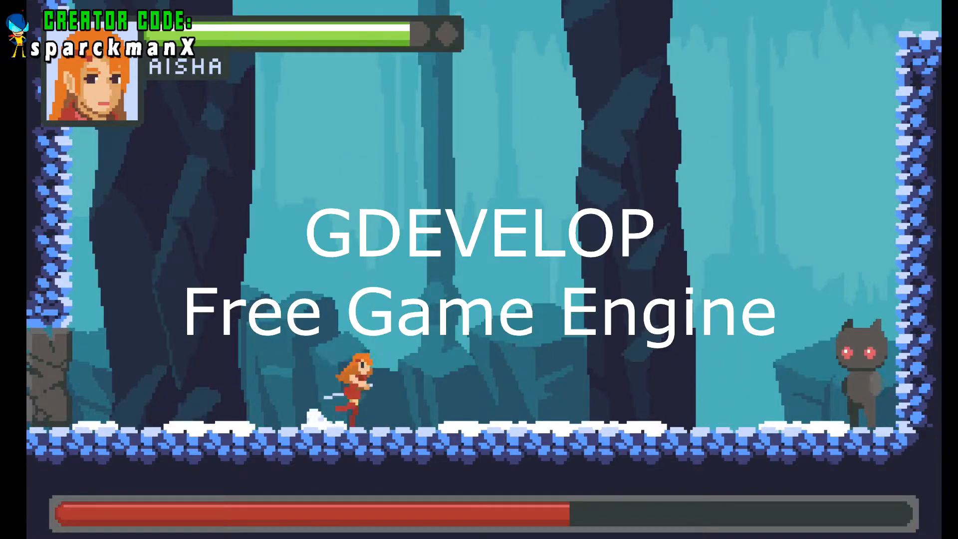
key("space")
key("Right")
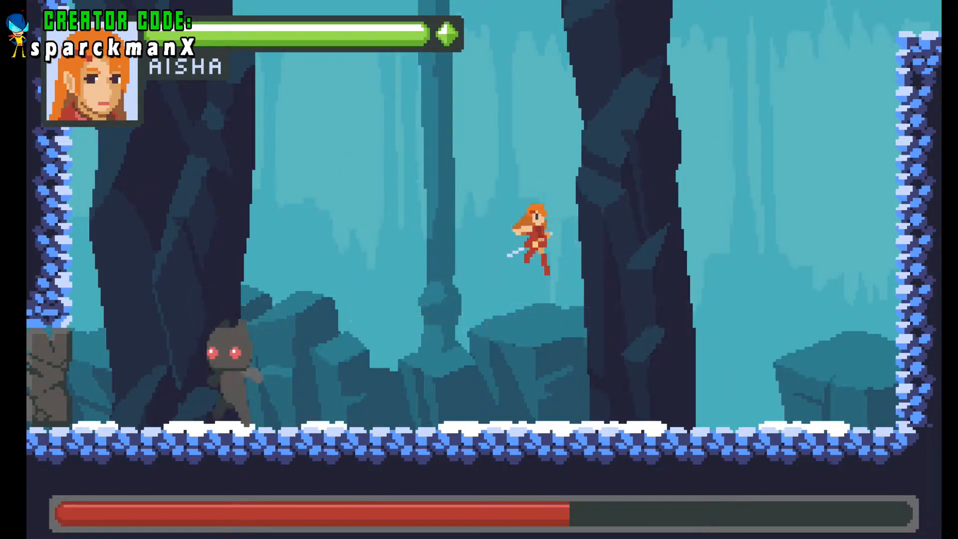
key("Left")
key("space")
key("Right")
key("space")
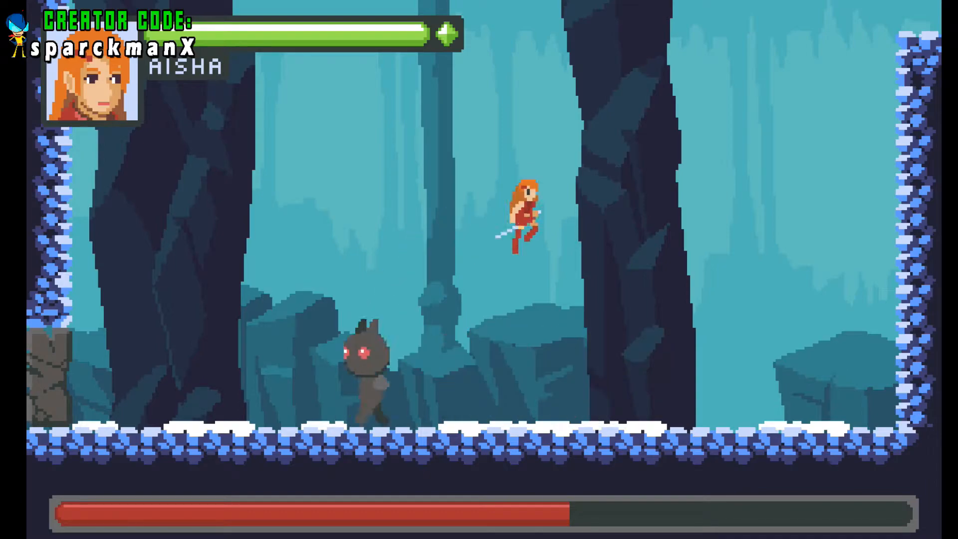
key("Left")
key("space")
key("x")
key("x")
key("x")
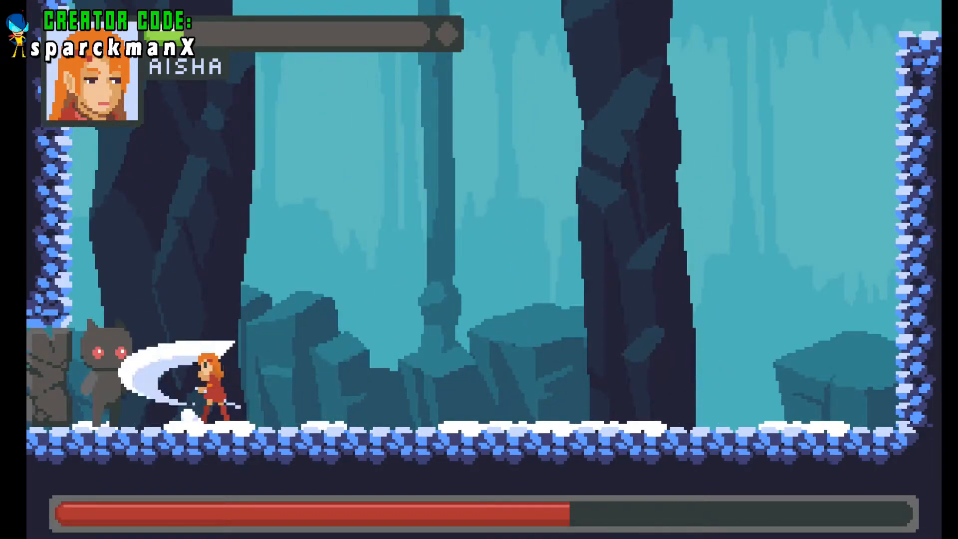
key("Right")
key("space")
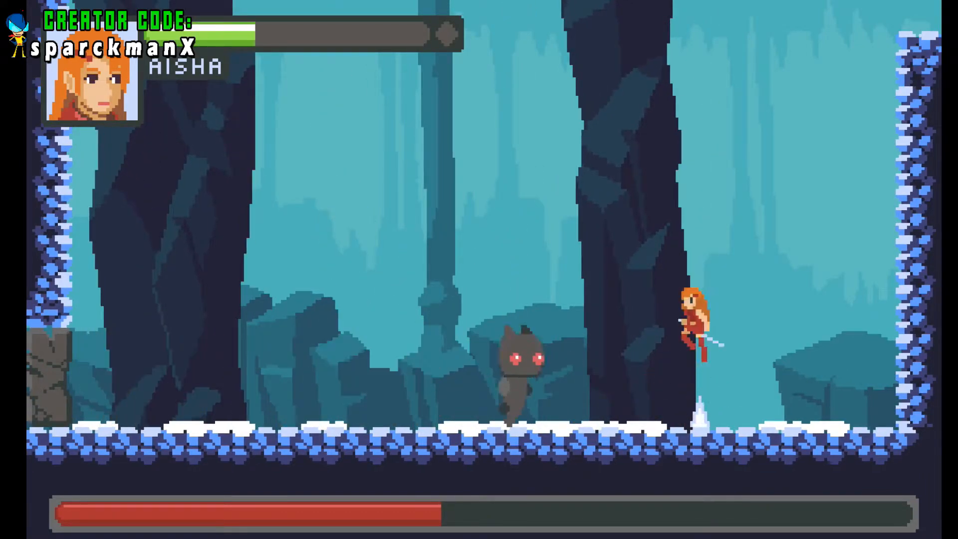
key("Left")
key("Right")
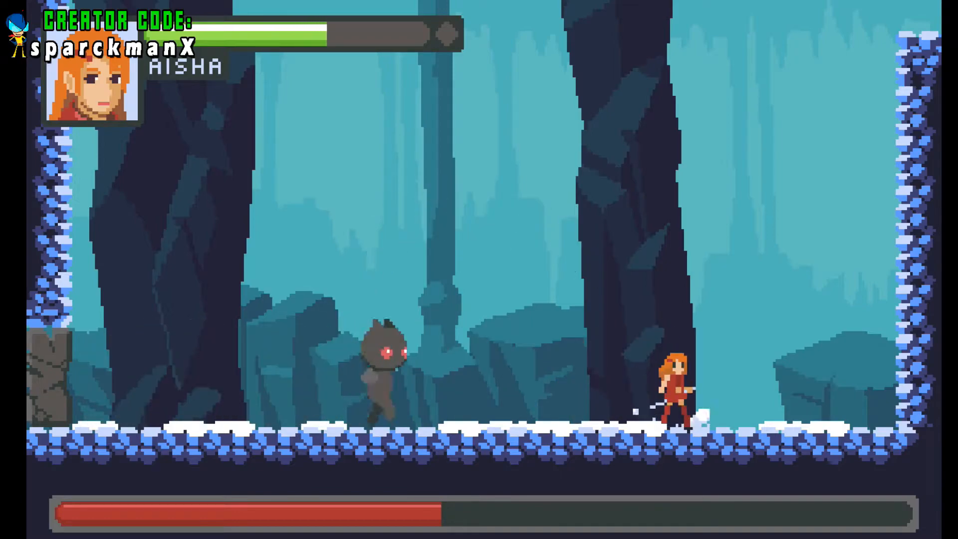
key("space")
key("Left")
key("Left")
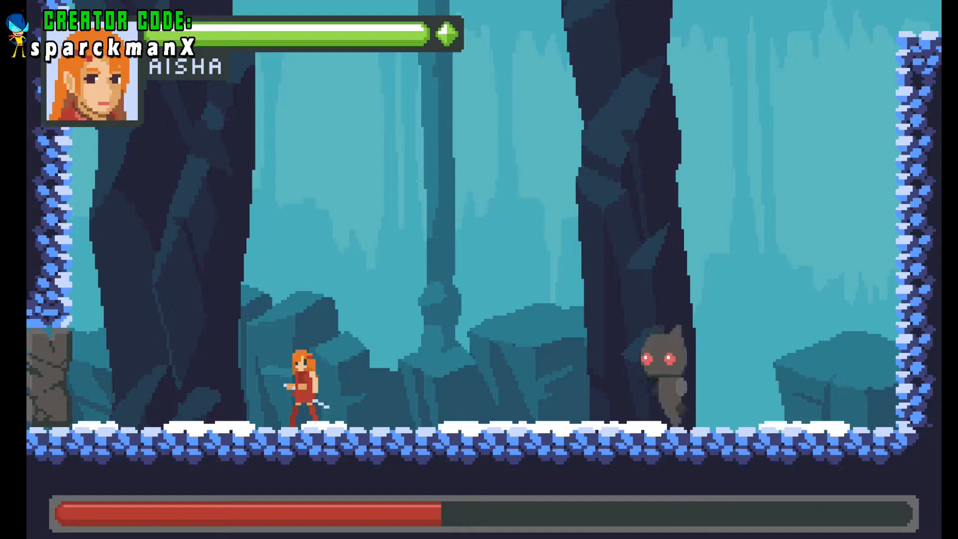
key("space")
key("Right")
key("space")
key("Left")
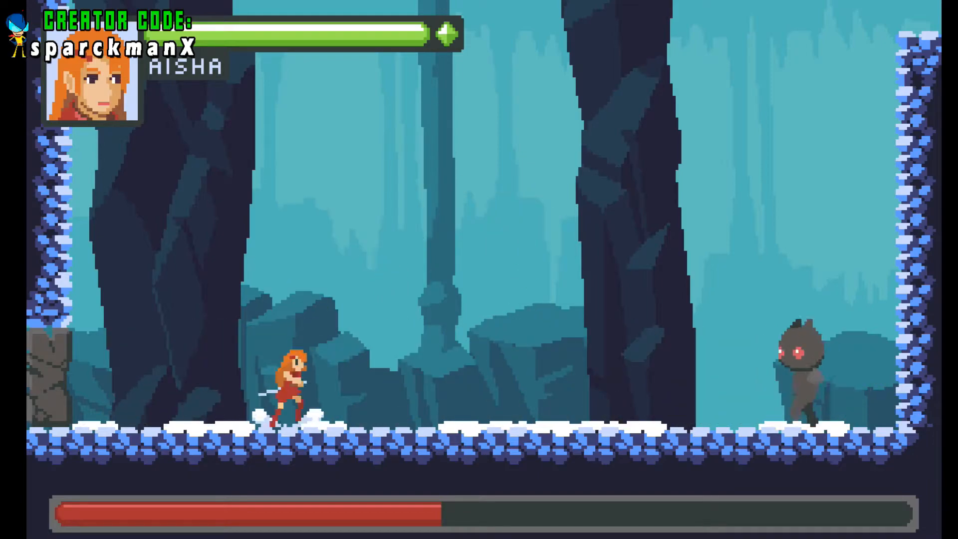
key("space")
key("Right")
key("Left")
key("space")
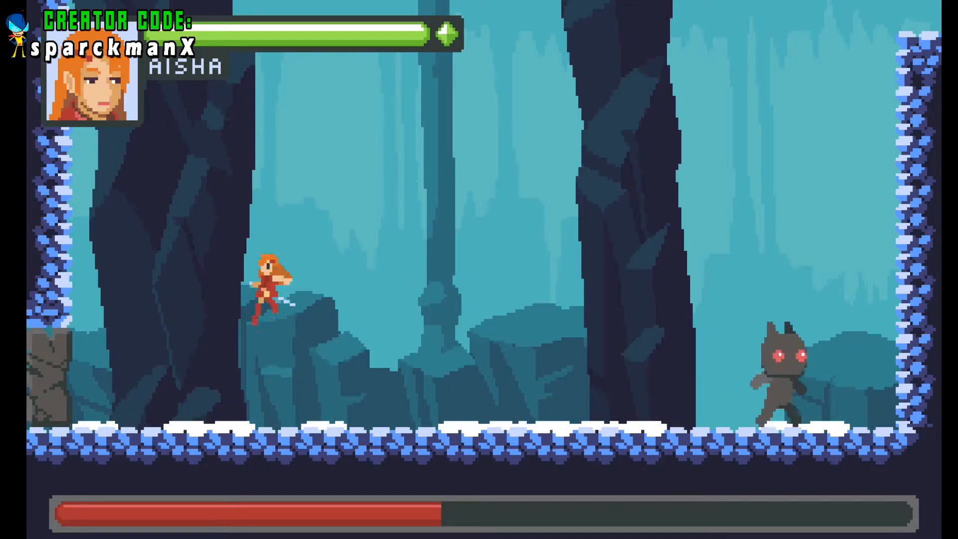
key("Right")
key("space")
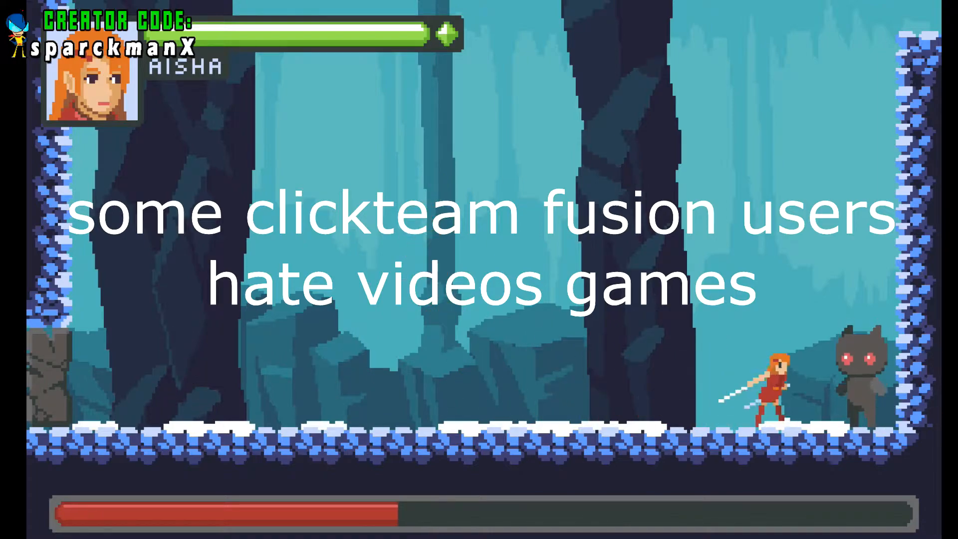
key("Left")
key("space")
key("Right")
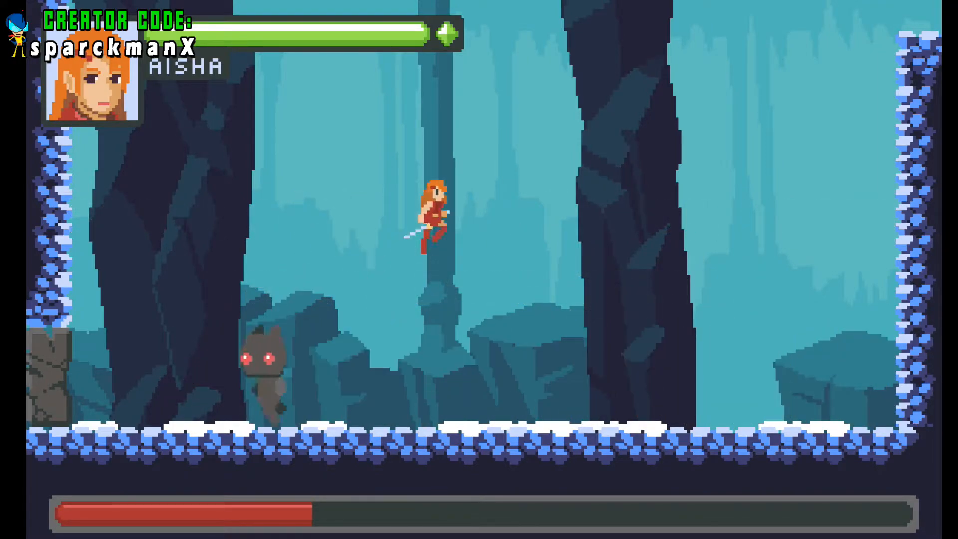
key("space")
key("Left")
key("space")
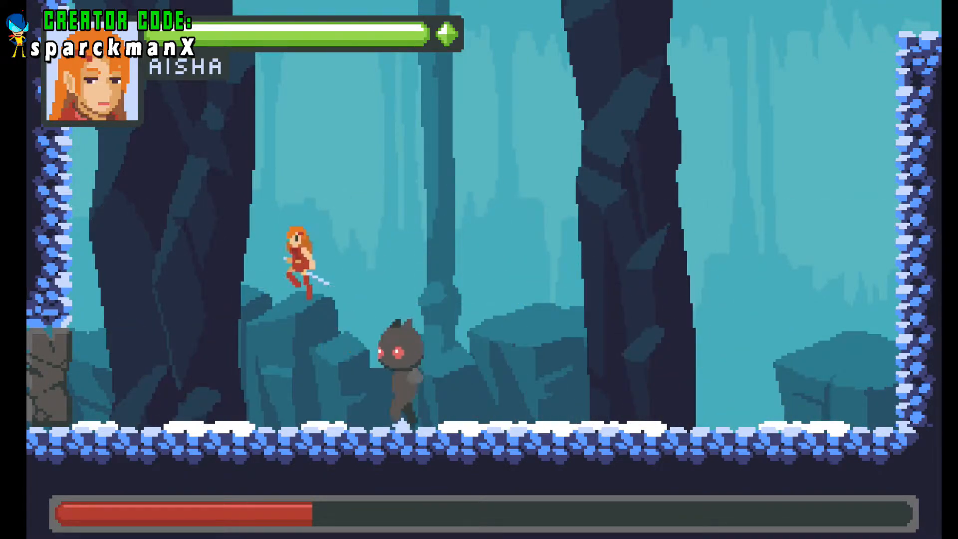
key("Right")
key("Left")
key("Left")
key("x")
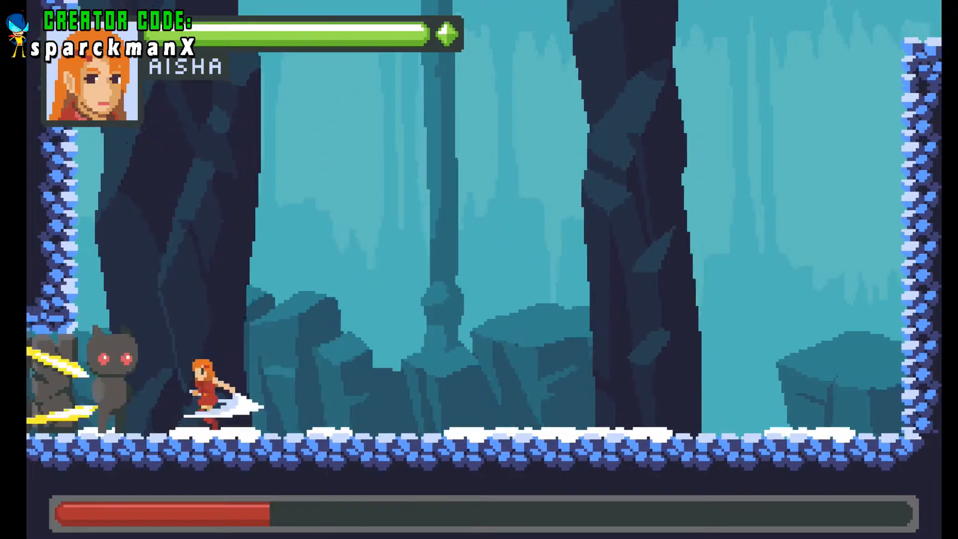
key("x")
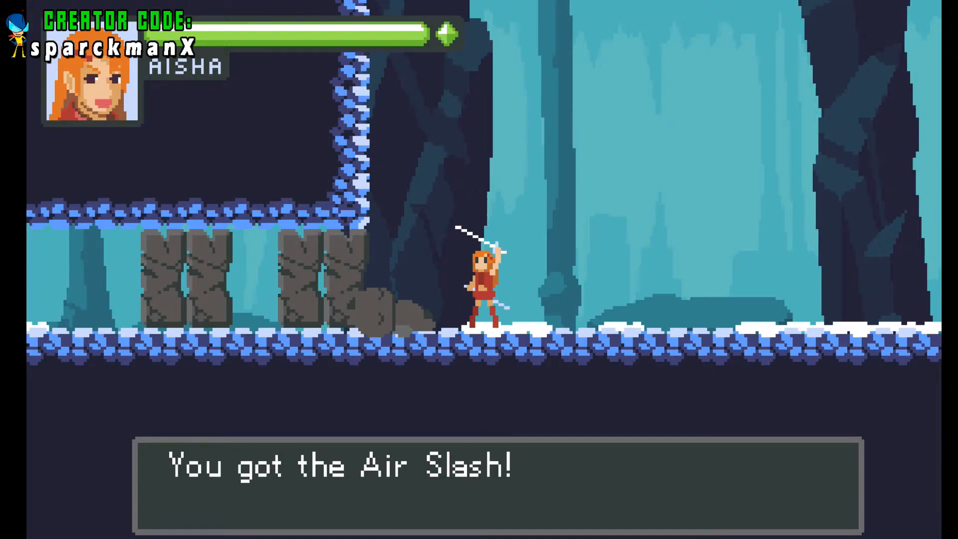
key("x")
key("x")
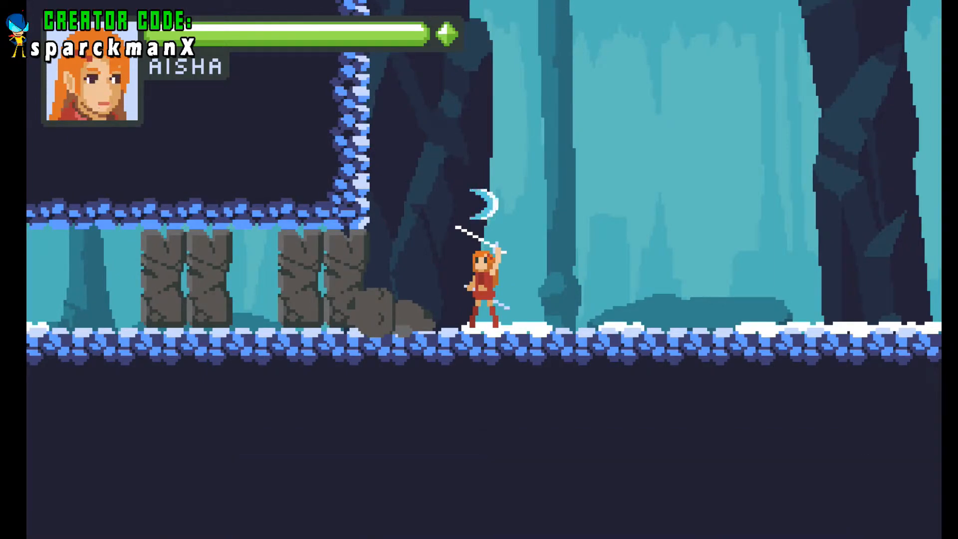
key("z")
key("Right")
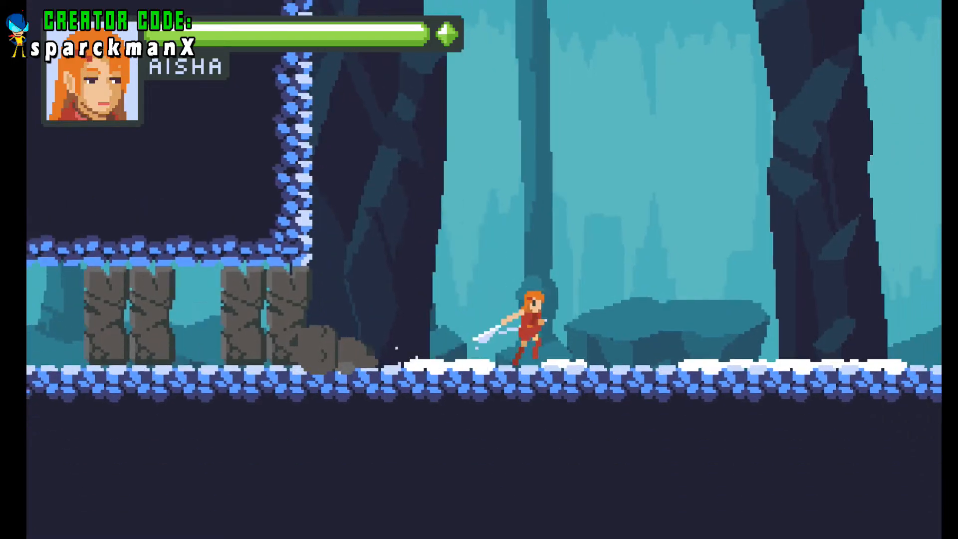
key("Left")
key("z")
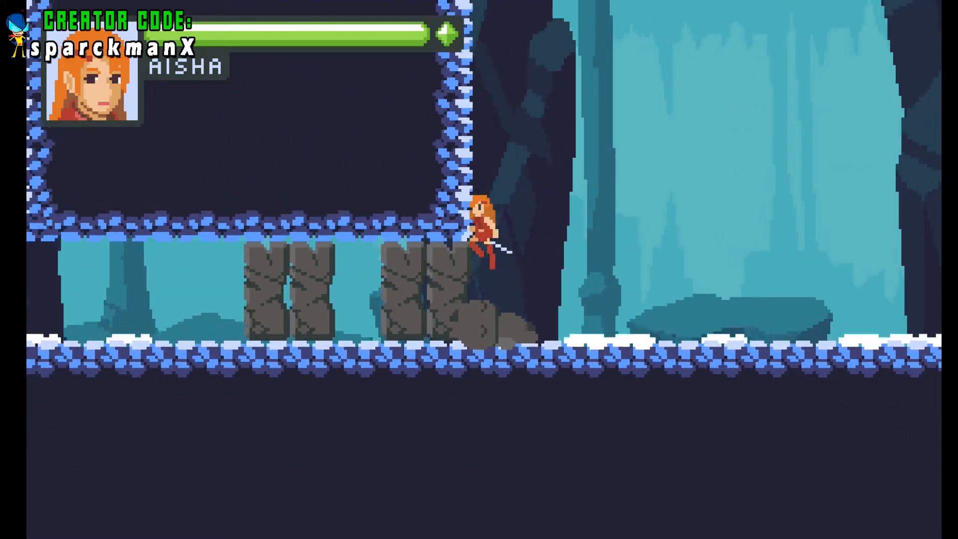
key("Right")
key("Left")
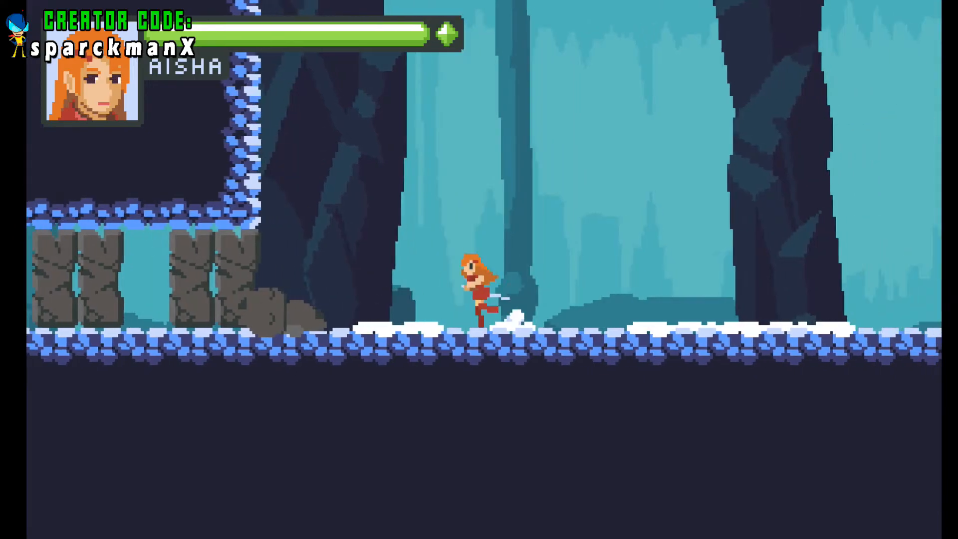
key("x")
key("Right")
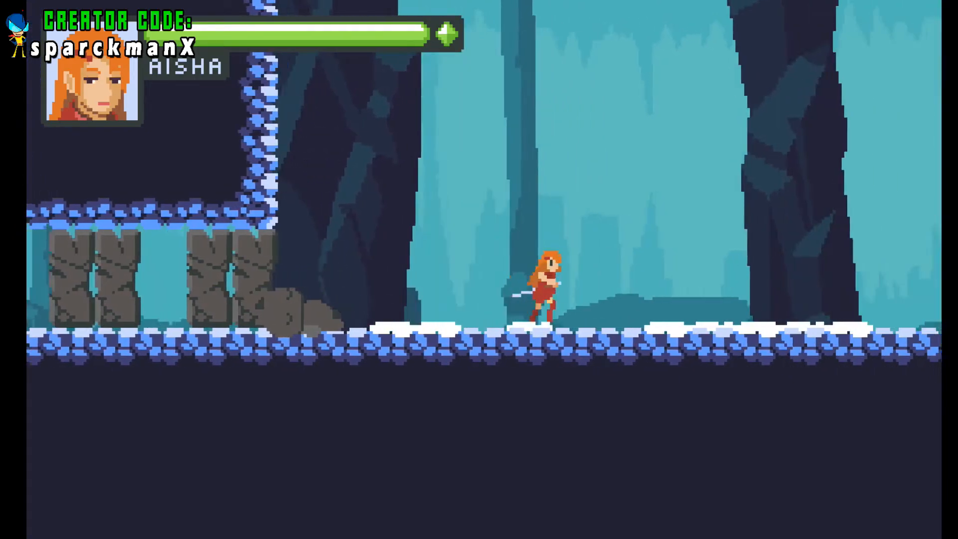
key("z")
key("Left")
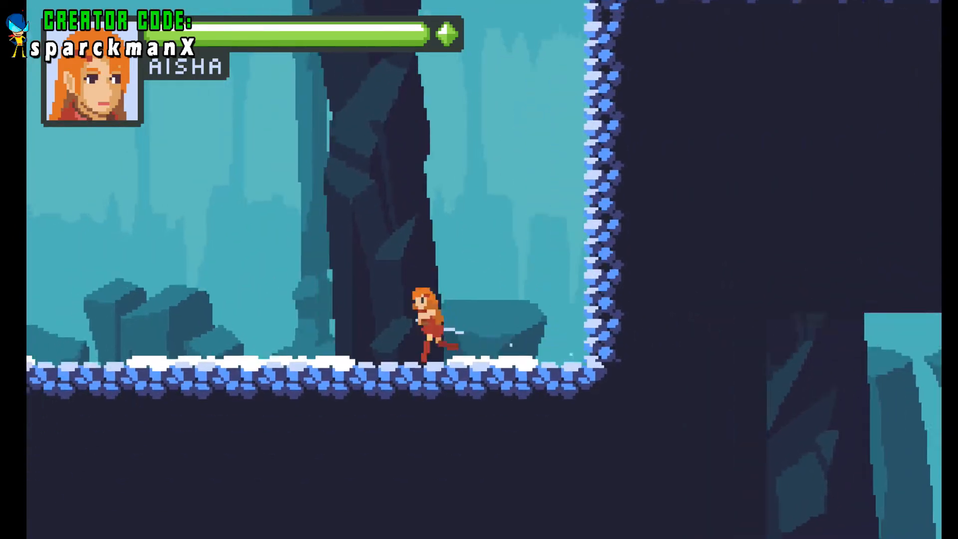
key("x")
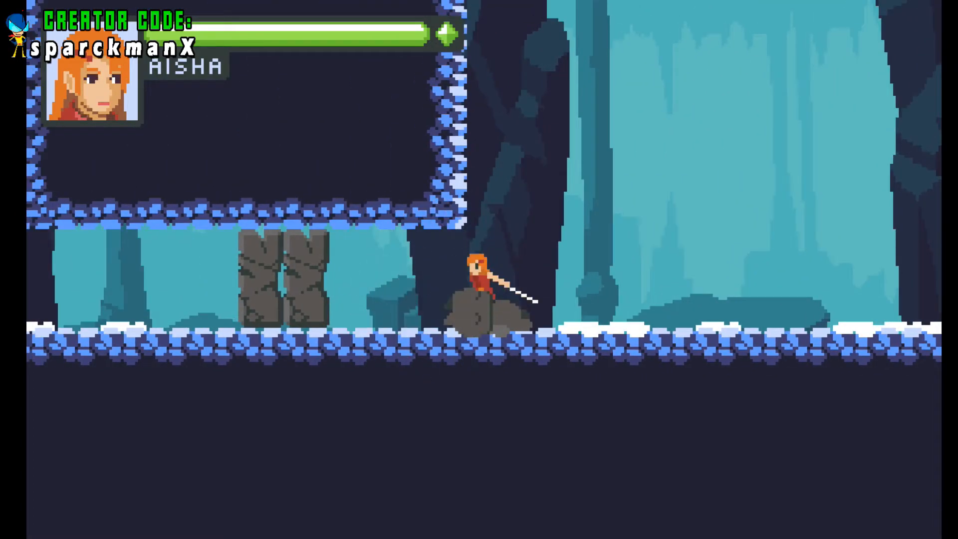
key("Right")
key("Left")
key("x")
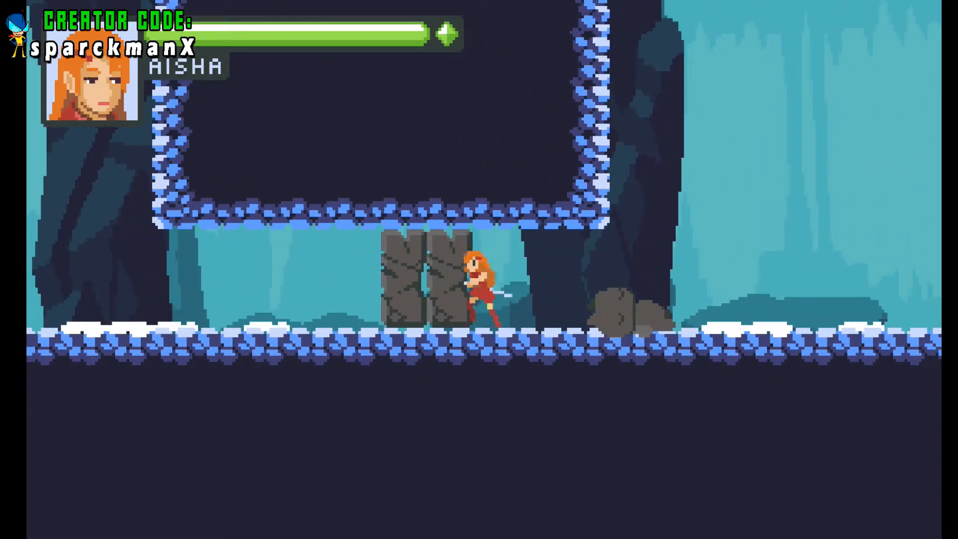
key("Right")
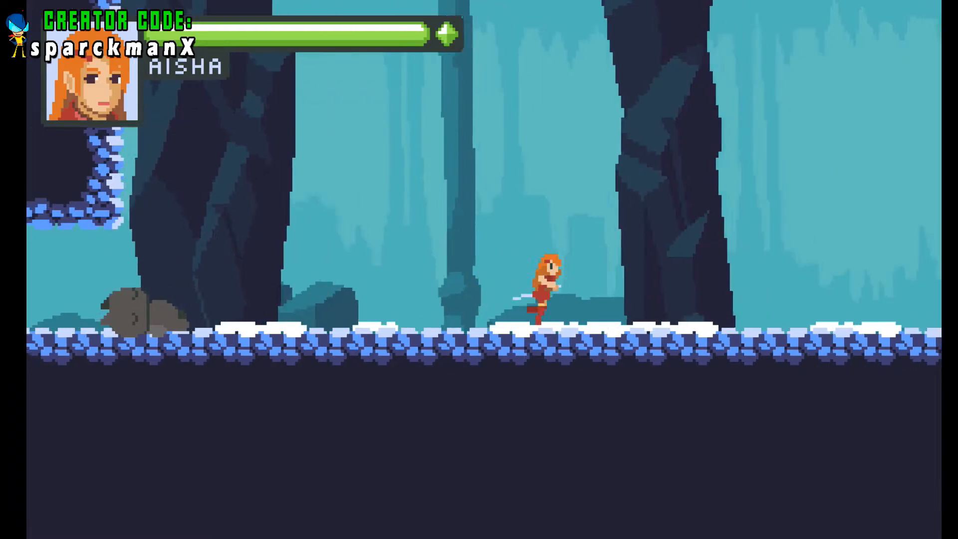
key("Left")
key("Right")
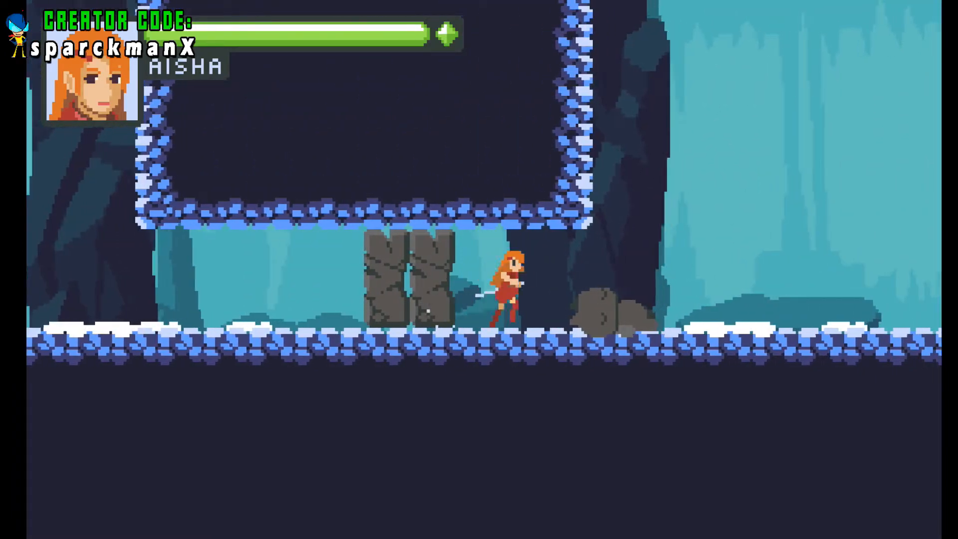
key("Left")
key("x")
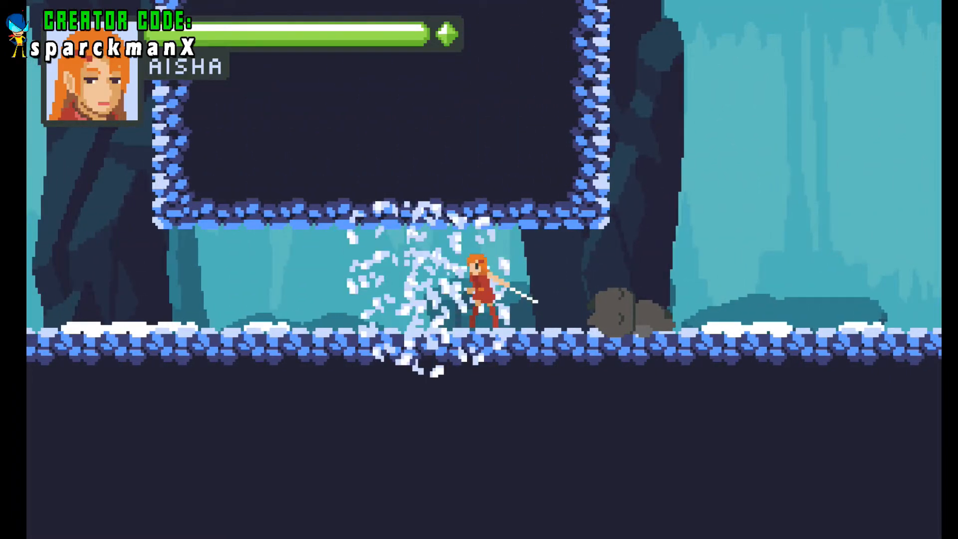
key("Left")
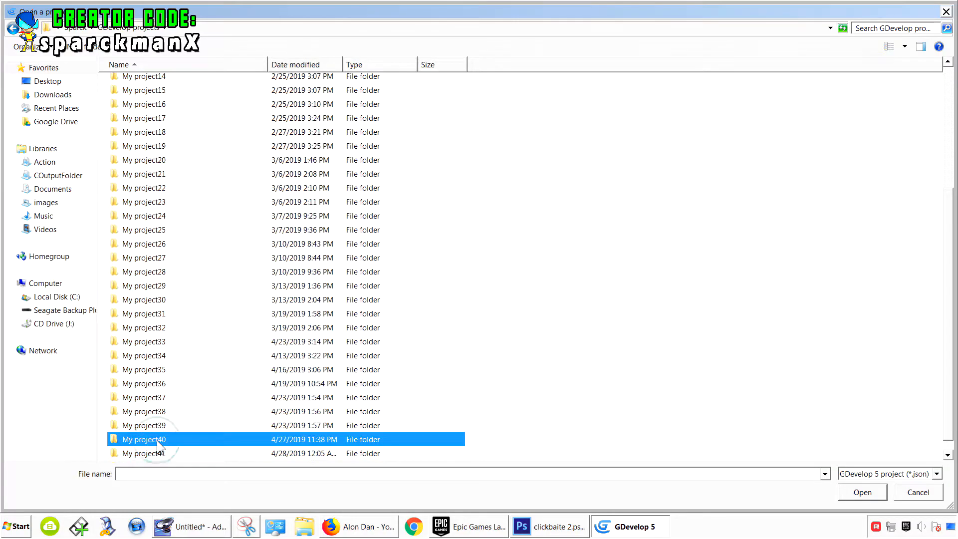
- Open the game.json project from the My project41 folder and open its Level1 scene
double_click(165, 450)
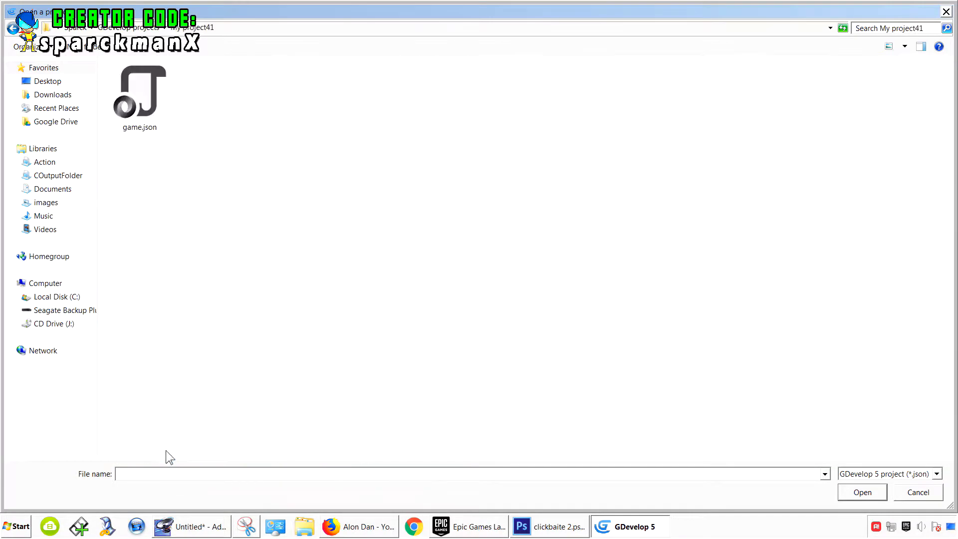
double_click(159, 125)
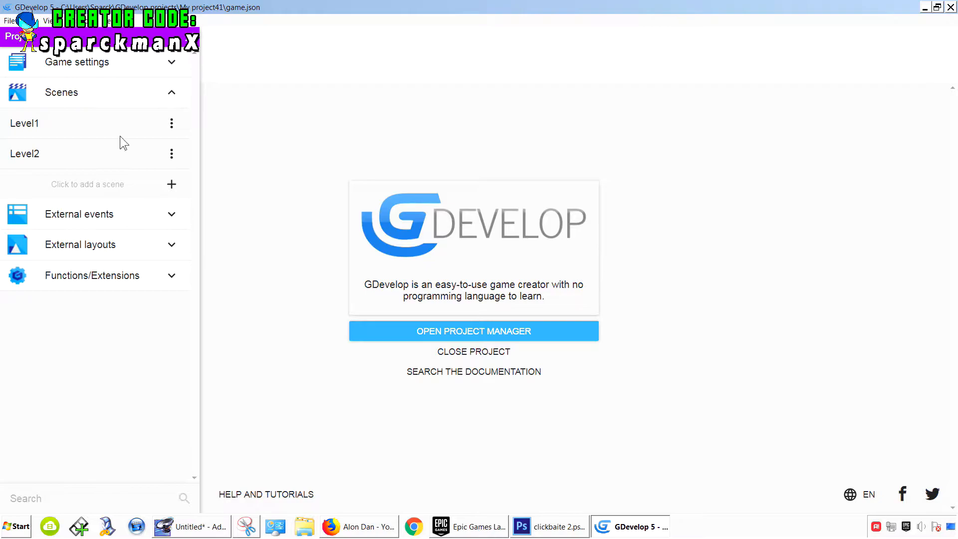
left_click(110, 124)
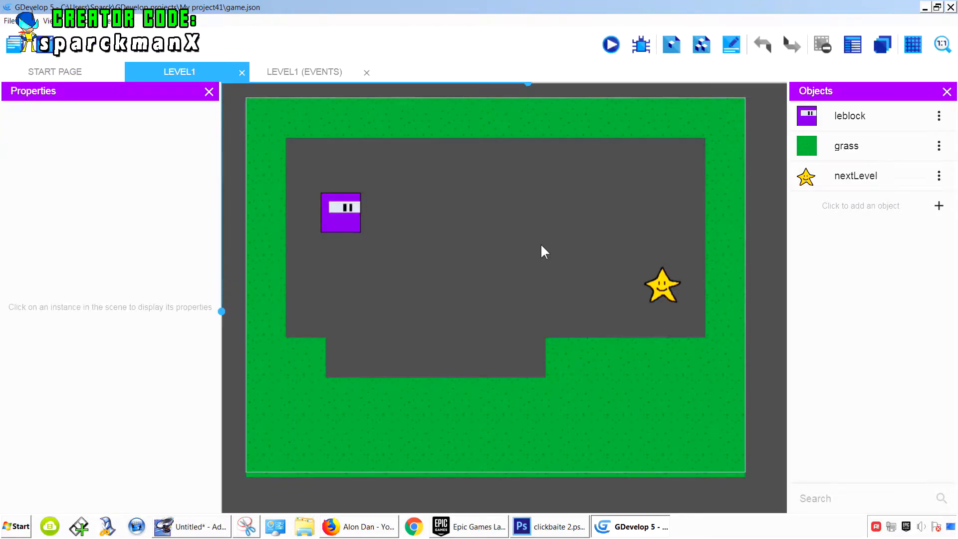
- Preview the level and test moving and jumping the player block around the platforms
scroll(507, 276, "down", 1)
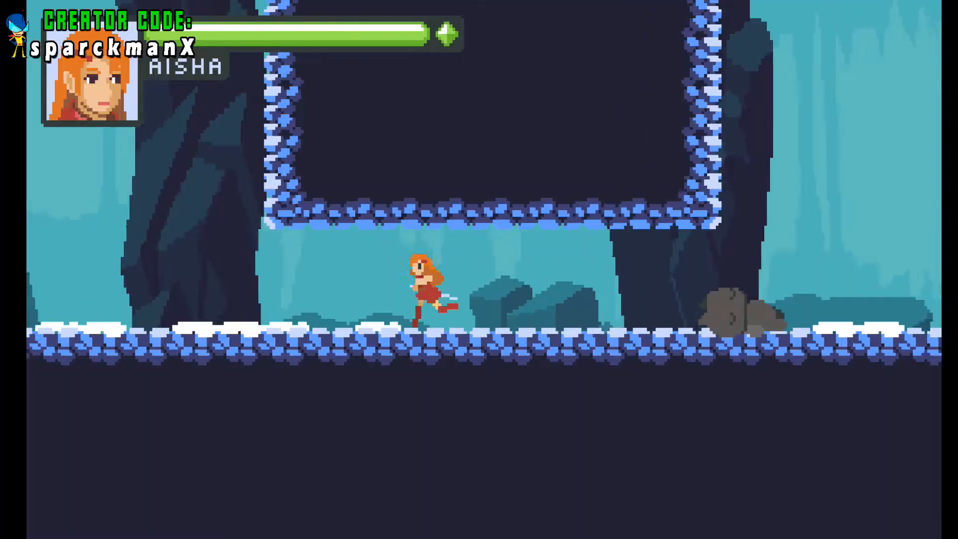
key("Left")
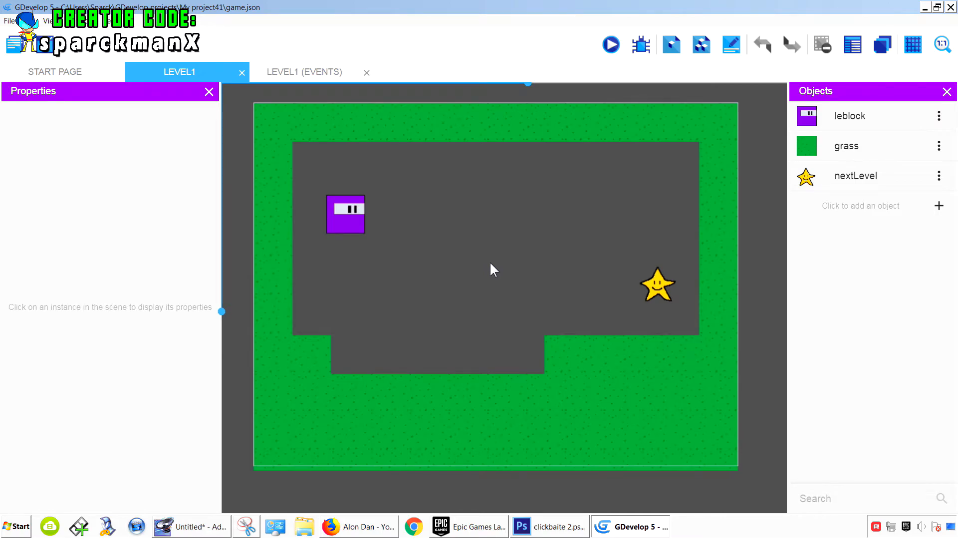
left_click(613, 45)
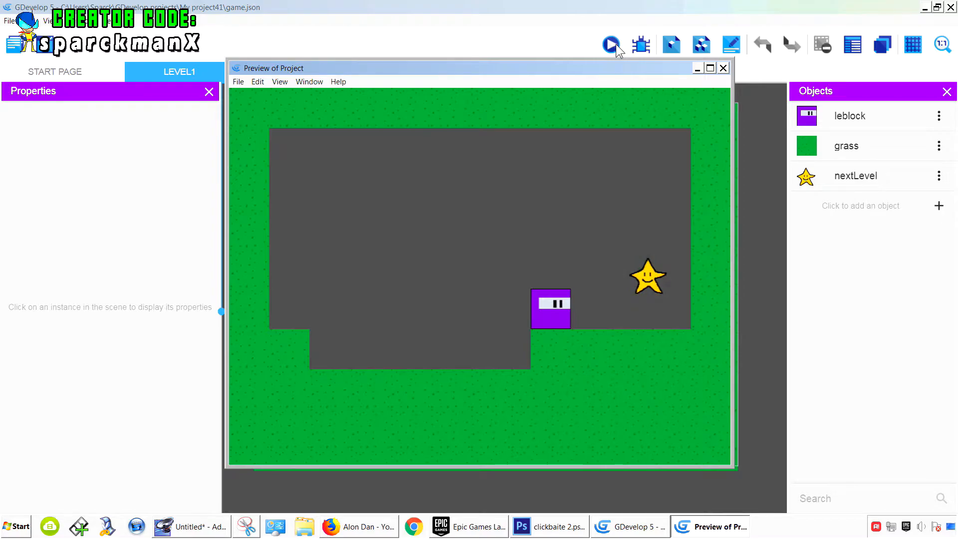
key("Left")
key("space")
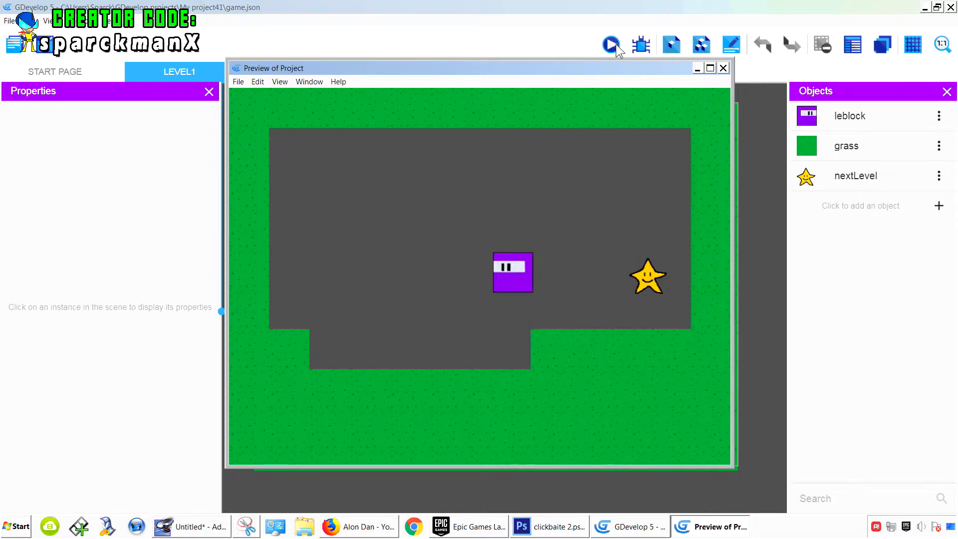
key("space")
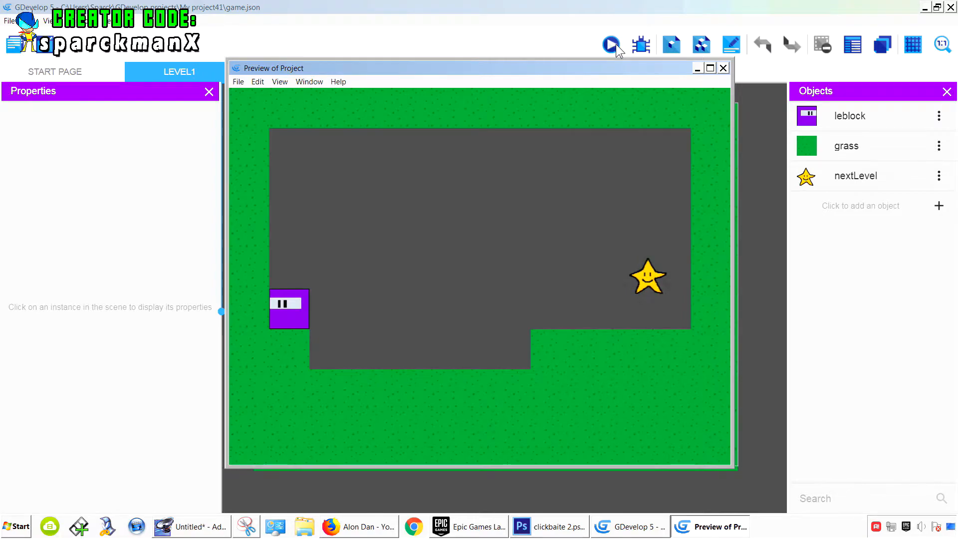
key("Right")
key("space")
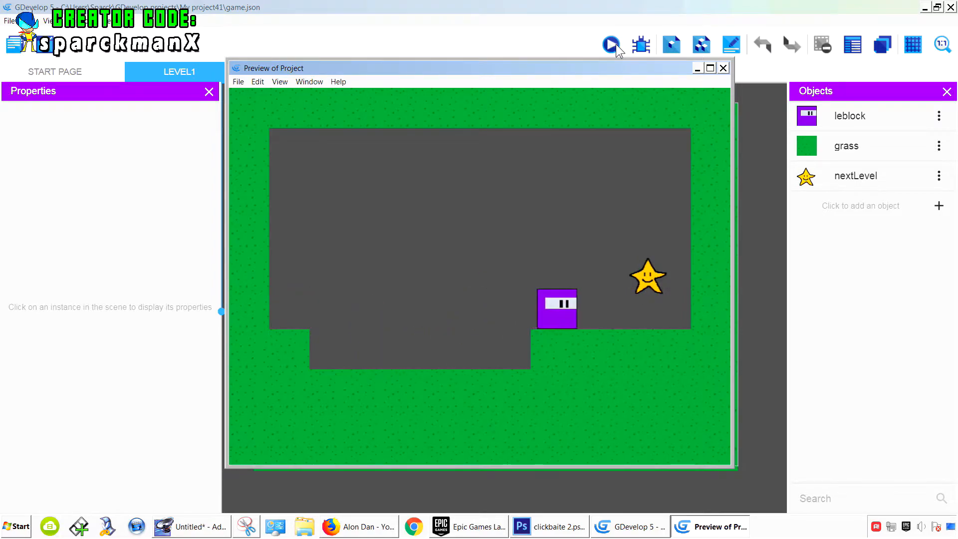
key("Left")
key("Right")
key("space")
key("Left")
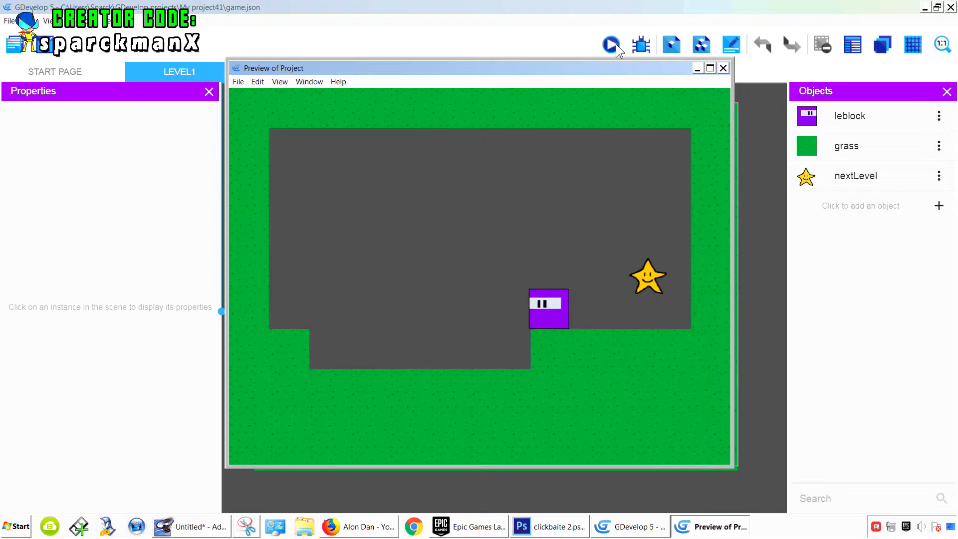
key("Right")
key("Left")
key("Left")
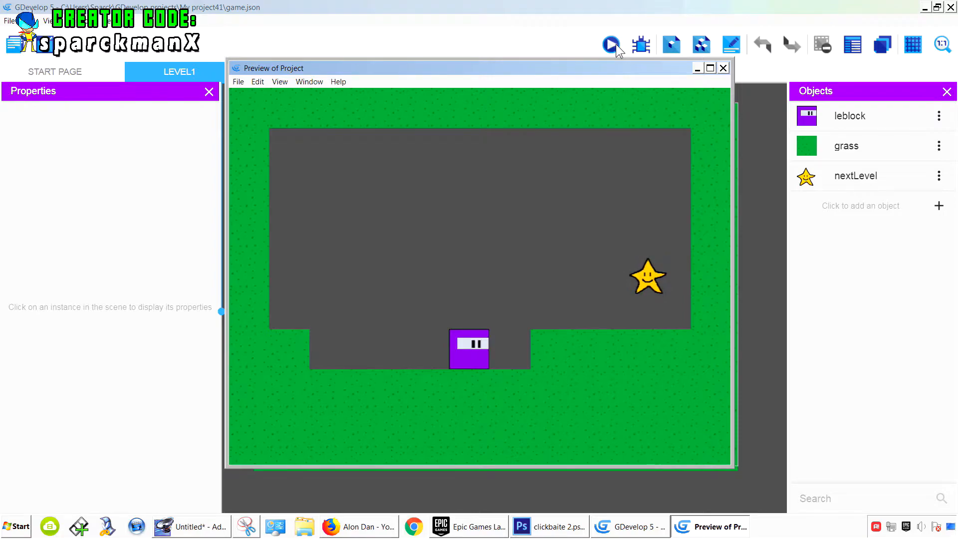
key("Left")
key("Right")
key("space")
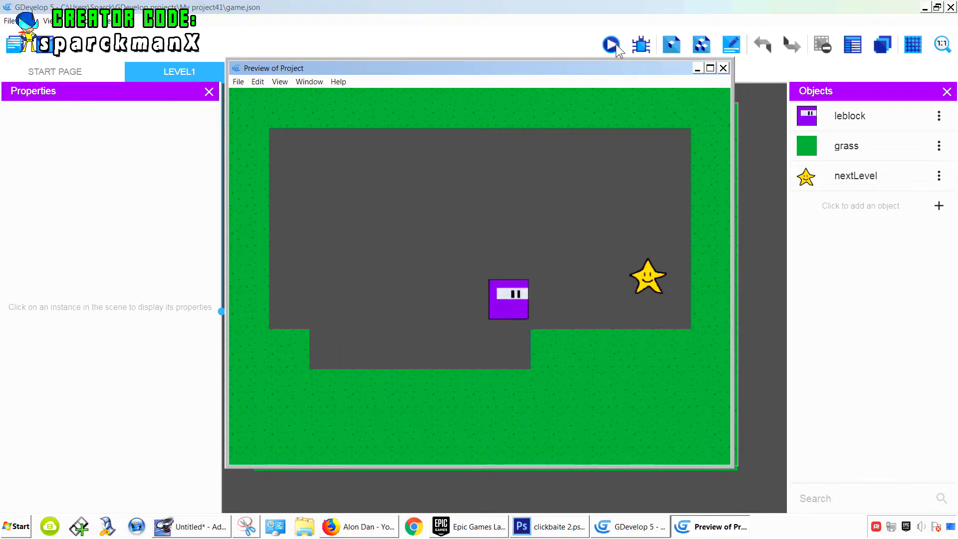
key("space")
key("Right")
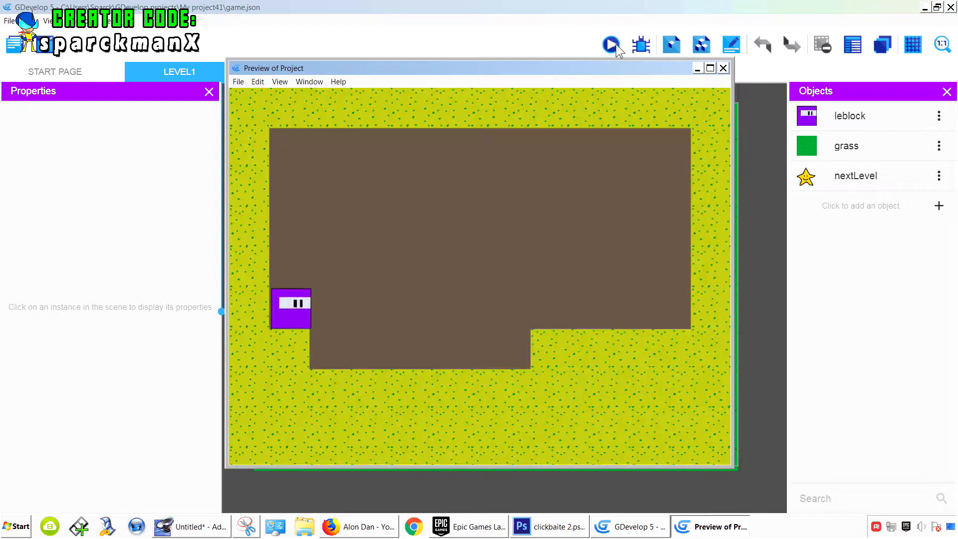
key("Right")
key("space")
key("space")
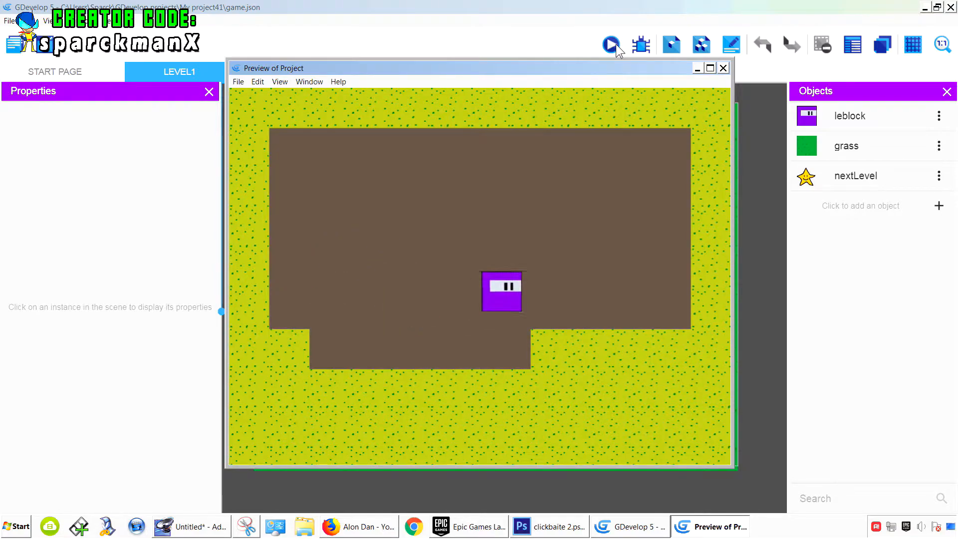
key("Left")
left_click(723, 67)
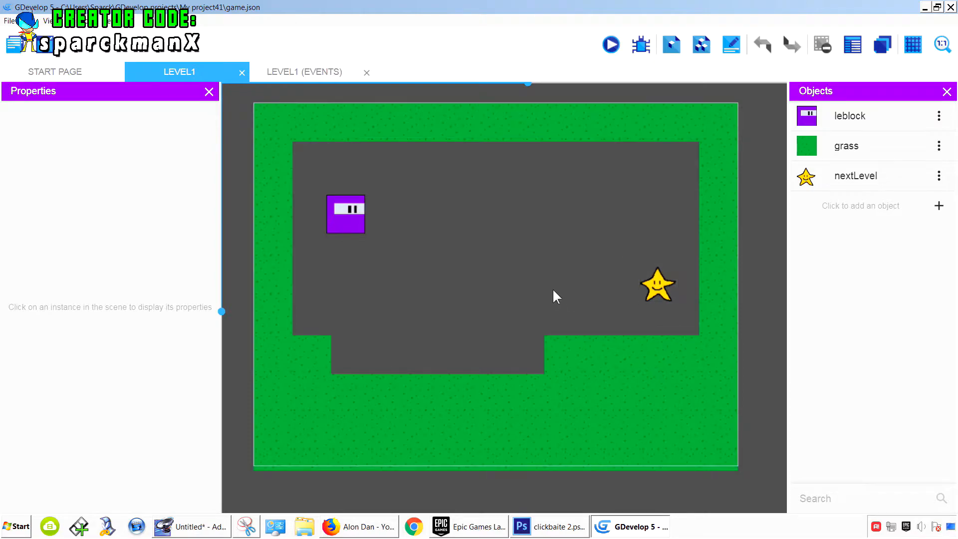
- Delete the small grass block at the edge of the lower pit
middle_click_drag(564, 286, 496, 271)
left_click(508, 334)
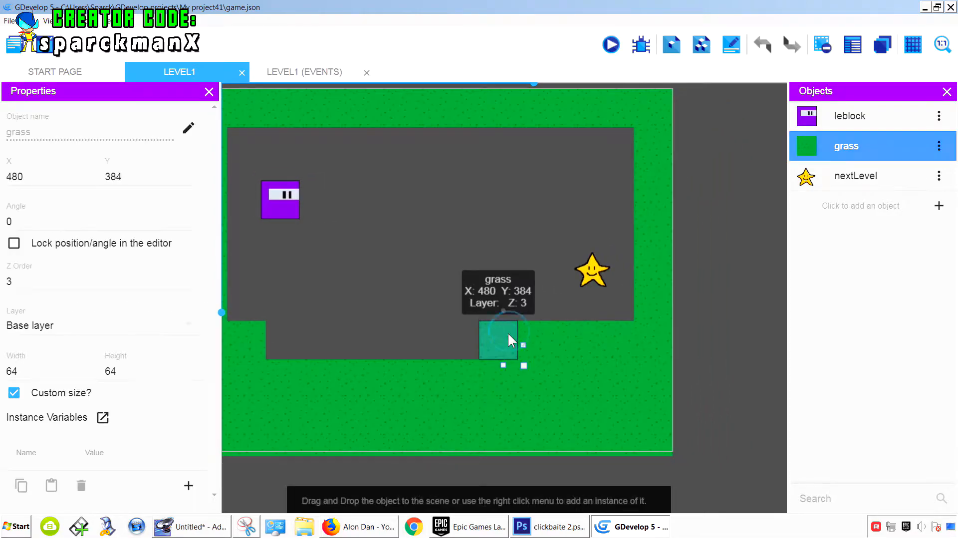
key("Delete")
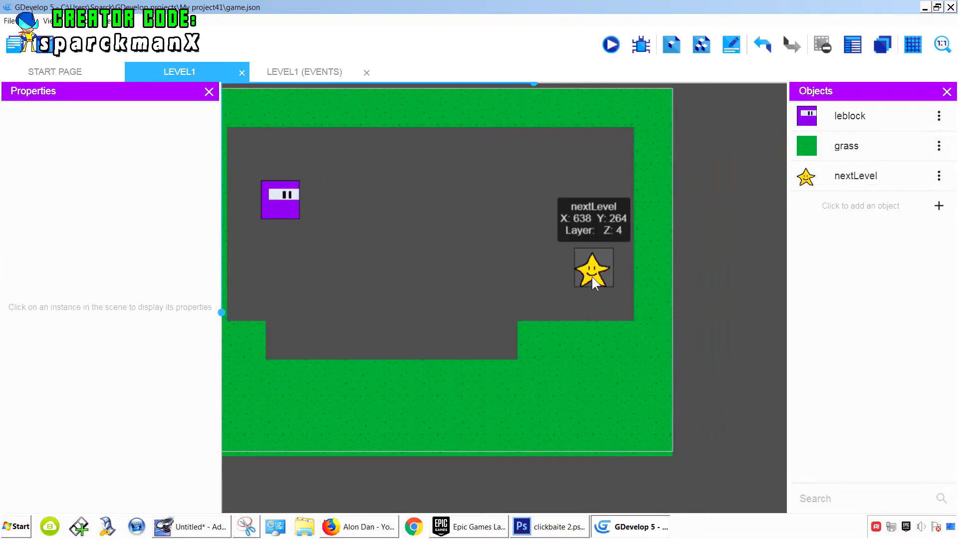
- Move the nextLevel star outside the level, beyond its upper right corner
left_click_drag(590, 272, 701, 112)
left_click(576, 166)
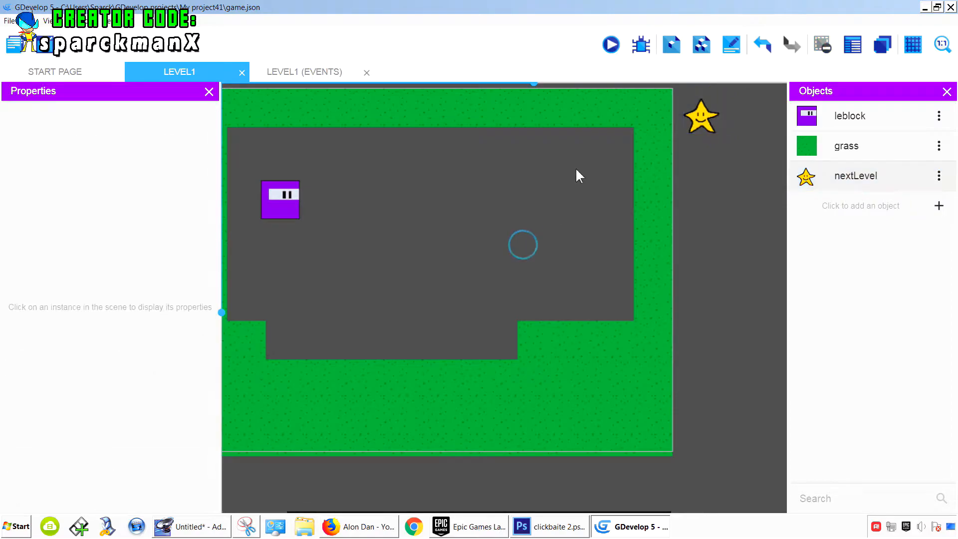
- Preview the level again and test moving the player block
left_click(612, 46)
key("Right")
key("Left")
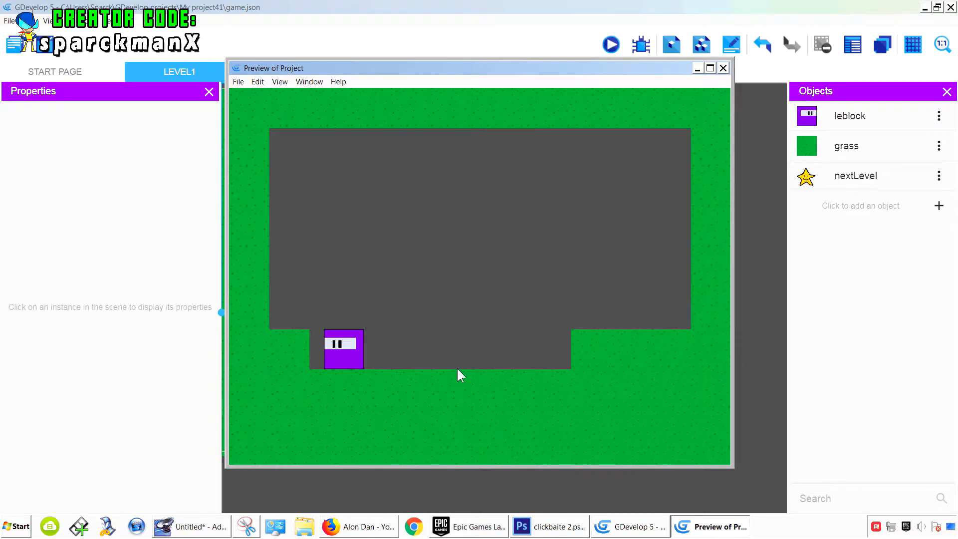
left_click(723, 67)
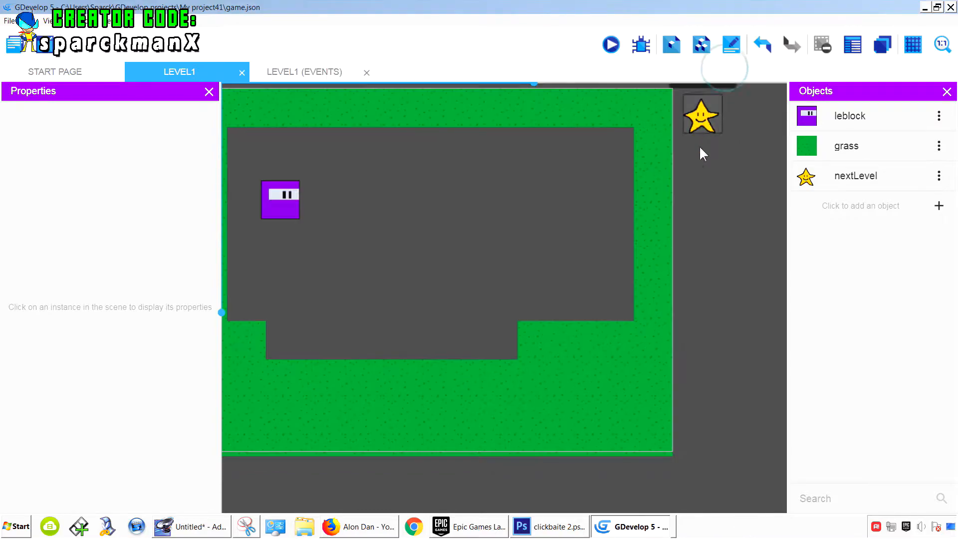
- Open the leblock object's sprite in the Piskel editor and maximize the editor window
left_click(940, 118)
left_click(898, 137)
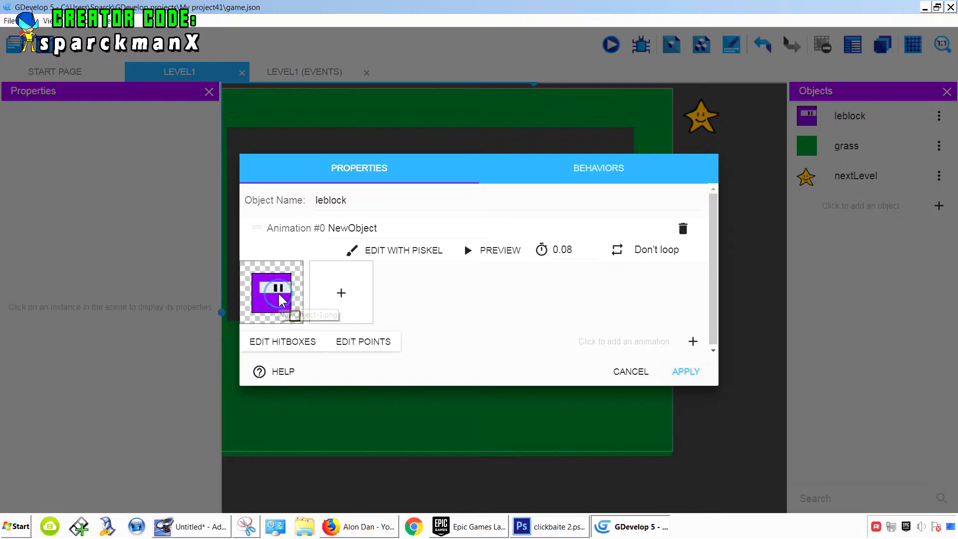
left_click(415, 252)
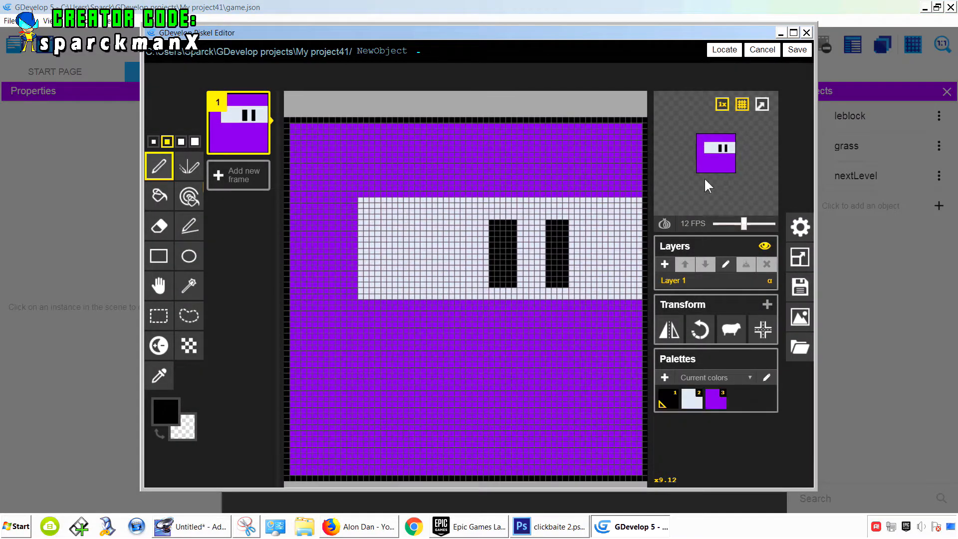
left_click(794, 33)
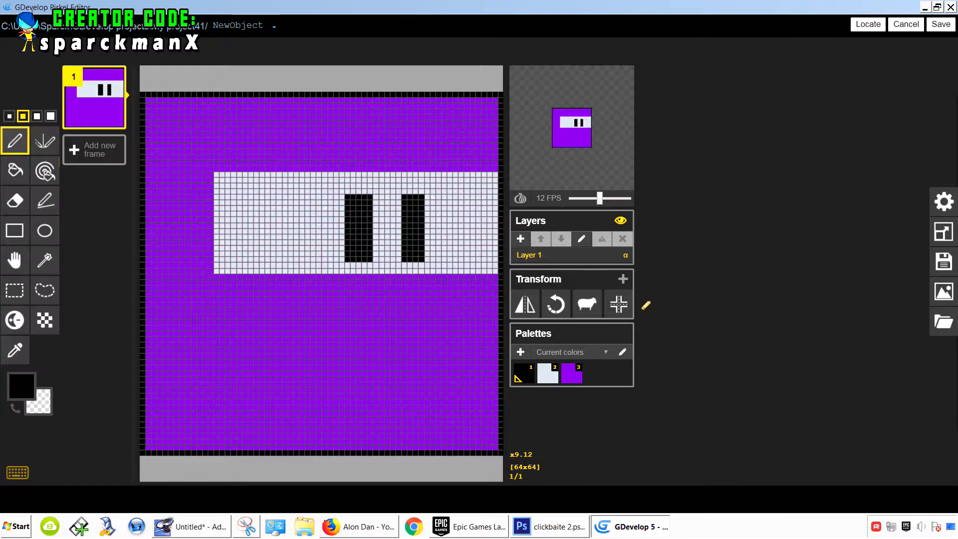
- Select the whole leblock sprite canvas and delete its contents
scroll(499, 327, "up", 3)
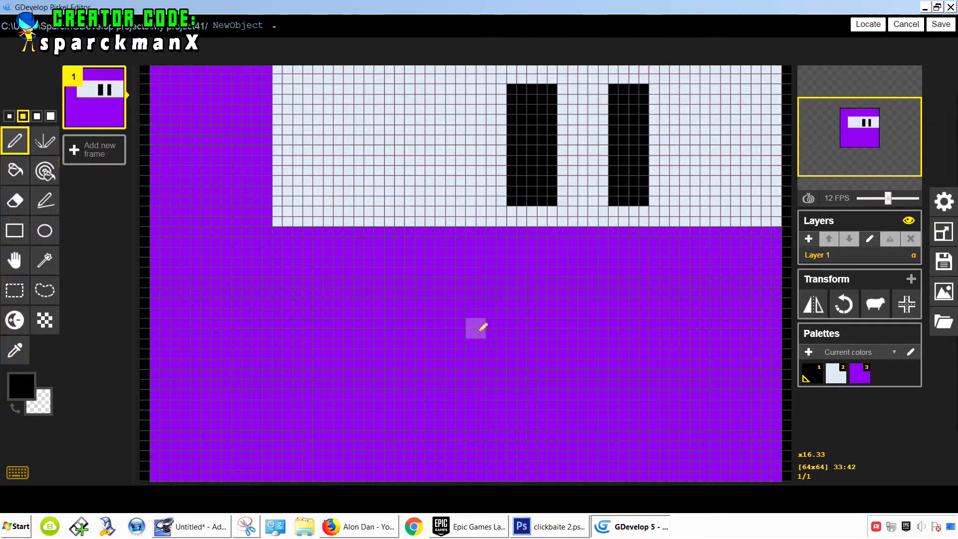
scroll(484, 327, "down", 4)
scroll(483, 327, "up", 2)
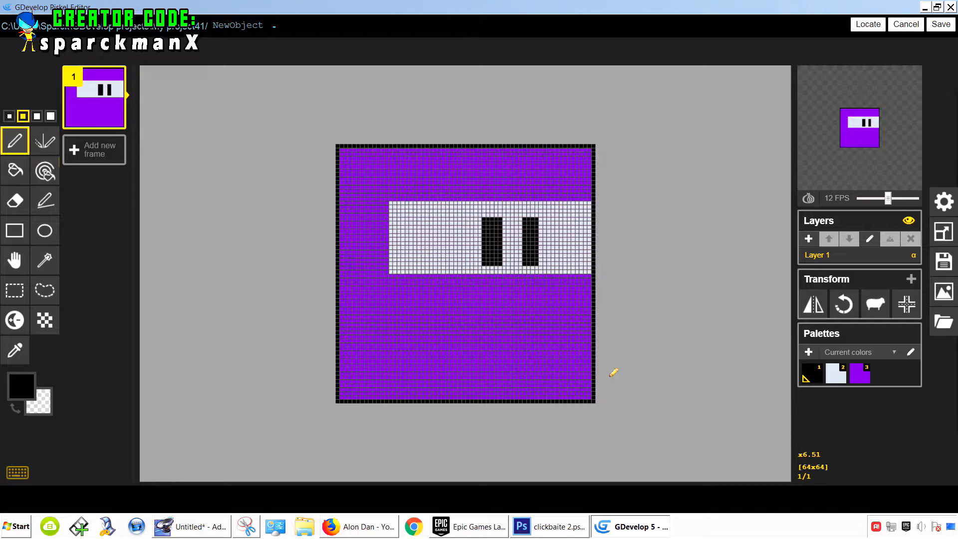
left_click(15, 290)
left_click_drag(308, 115, 614, 413)
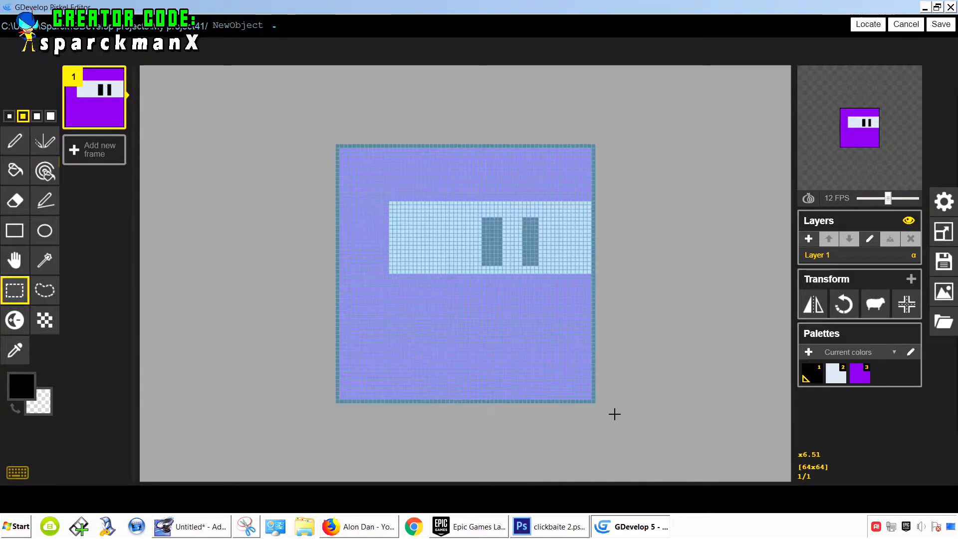
key("Delete")
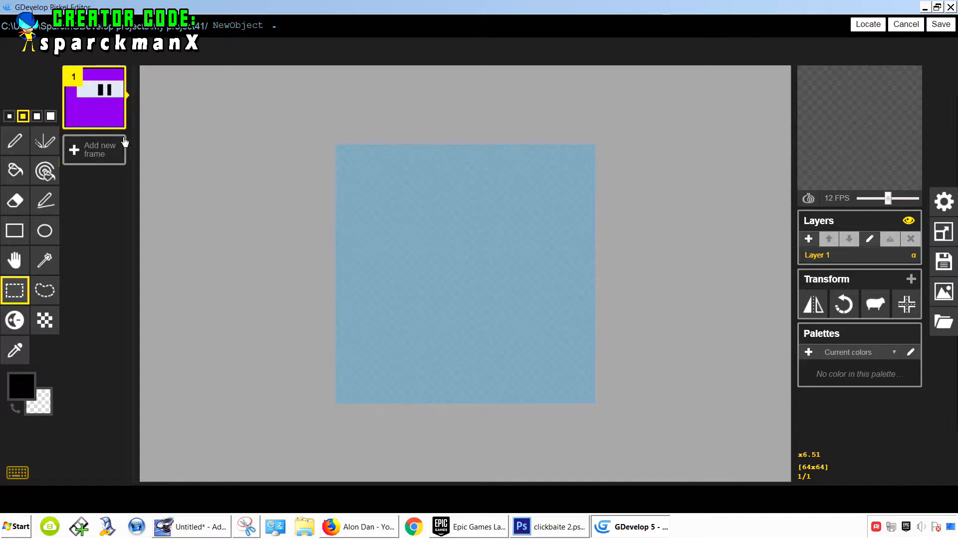
- Choose the Pencil tool with the second brush size
left_click(15, 141)
left_click(36, 116)
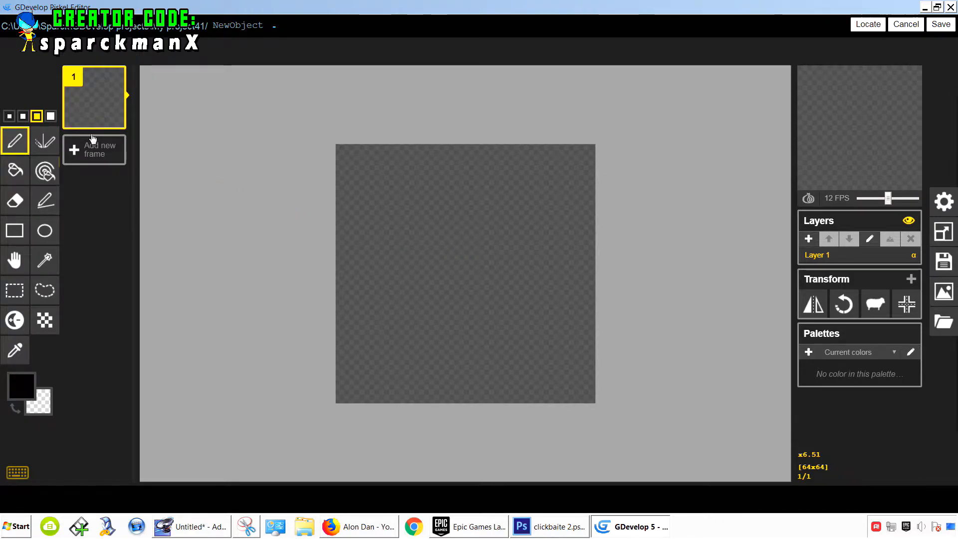
left_click(23, 116)
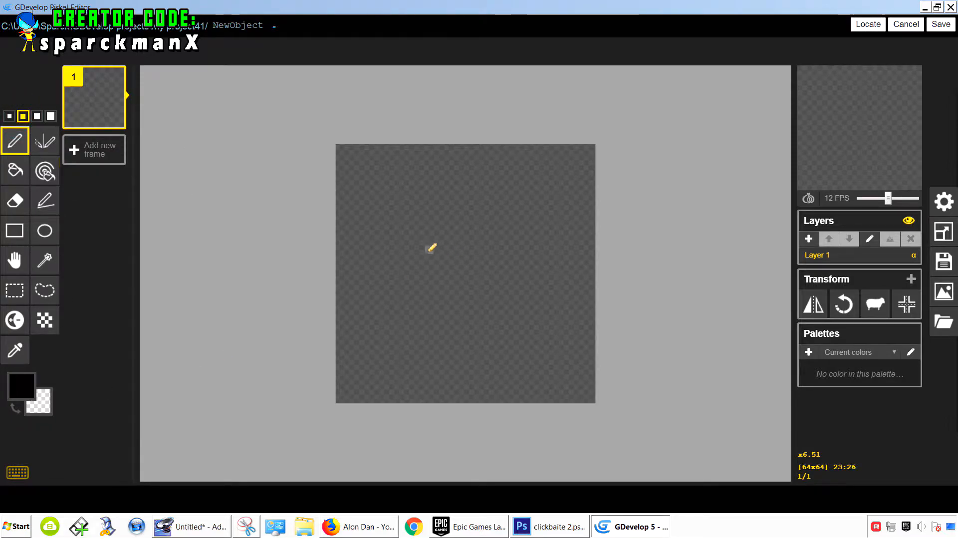
scroll(554, 257, "up", 2)
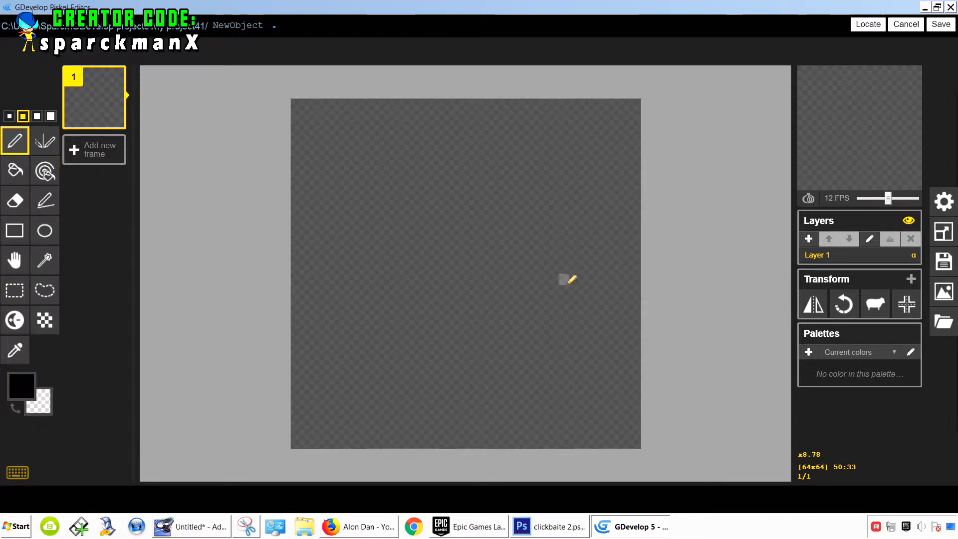
mouse_move(568, 285)
left_mouse_down()
mouse_move(640, 286)
mouse_move(647, 323)
mouse_move(635, 331)
left_mouse_up()
key("ctrl+z")
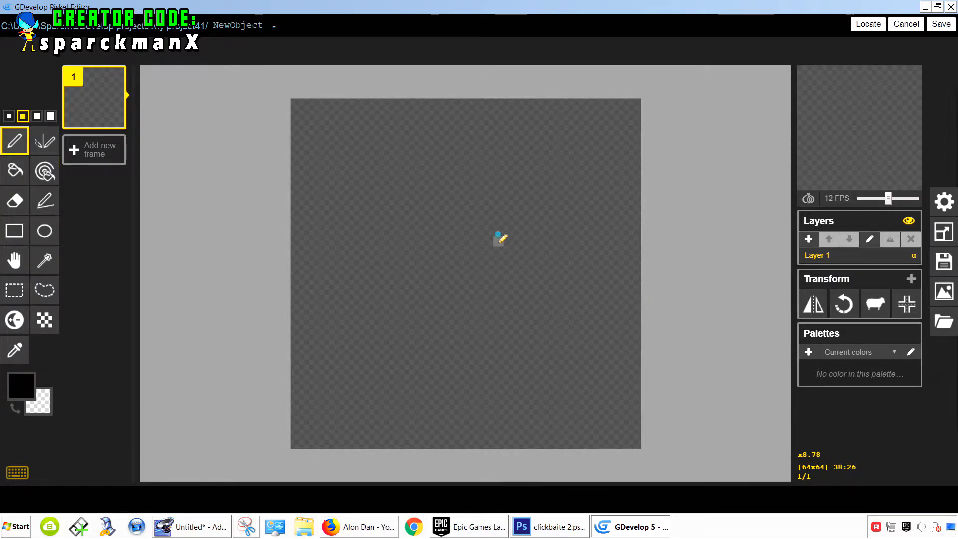
mouse_move(497, 240)
left_mouse_down()
mouse_move(625, 263)
mouse_move(569, 361)
mouse_move(432, 379)
mouse_move(540, 292)
mouse_move(436, 253)
mouse_move(512, 242)
left_mouse_up()
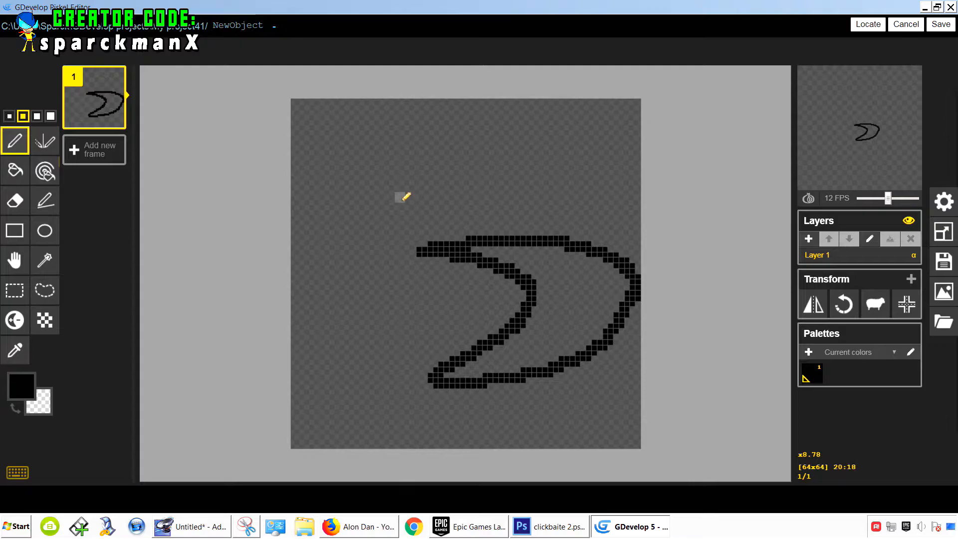
key("ctrl+z")
- Resize the sprite canvas to a width of 80 px
left_click(944, 231)
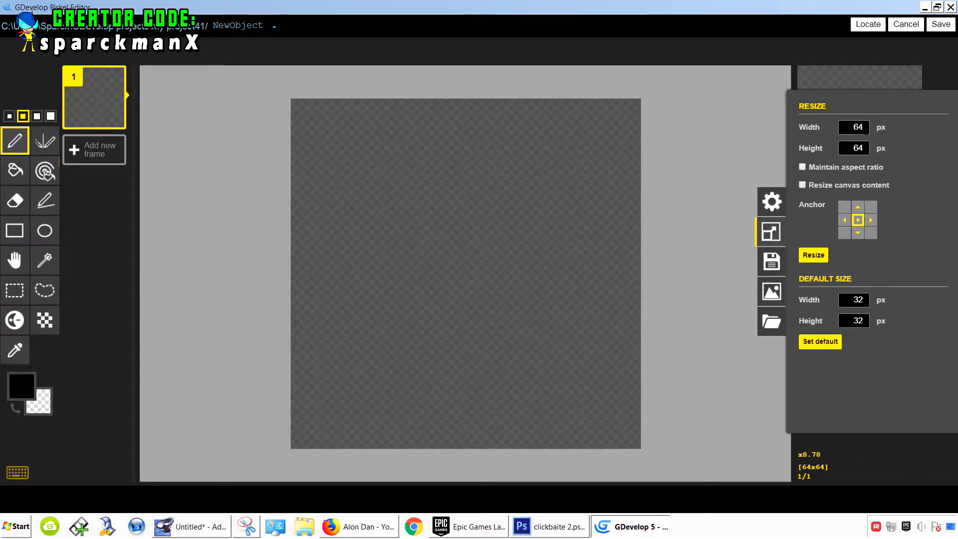
double_click(859, 126)
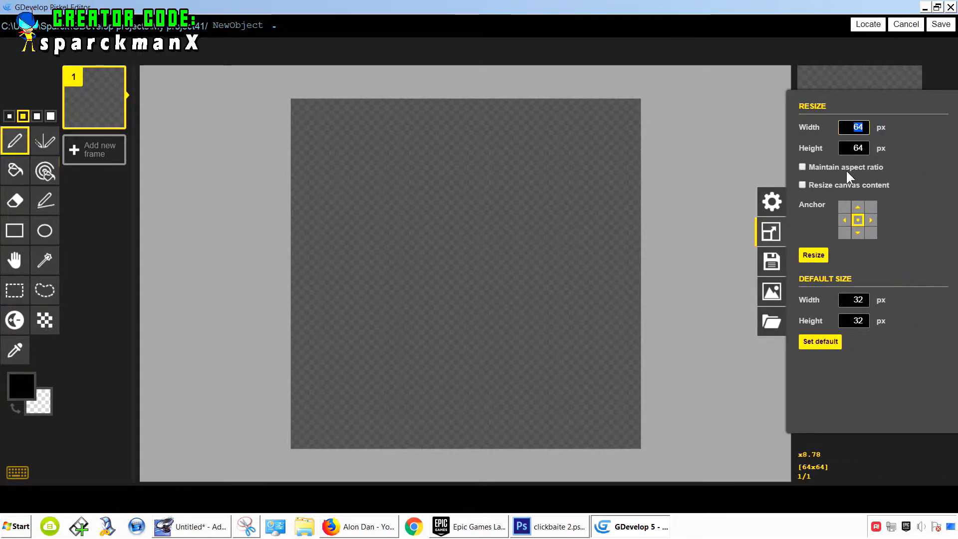
type("80")
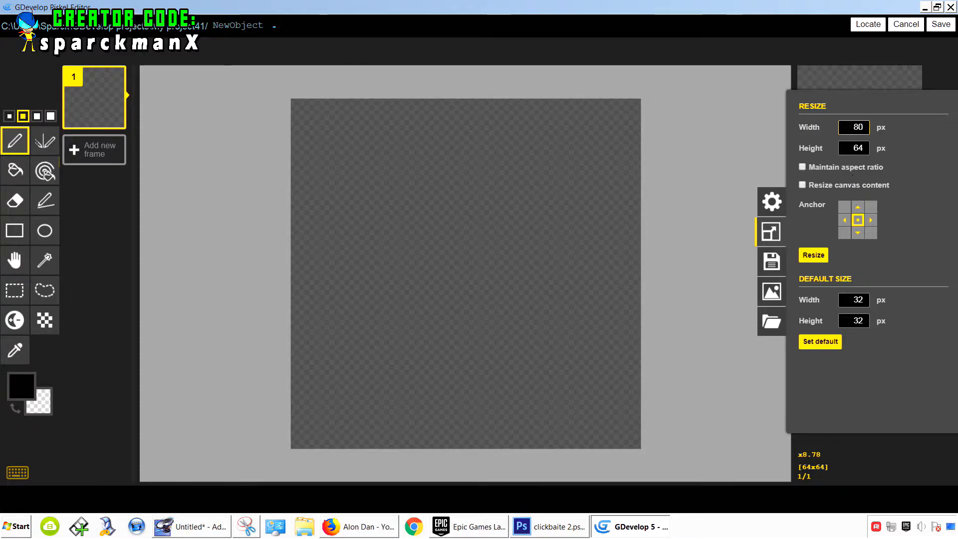
left_click(853, 148)
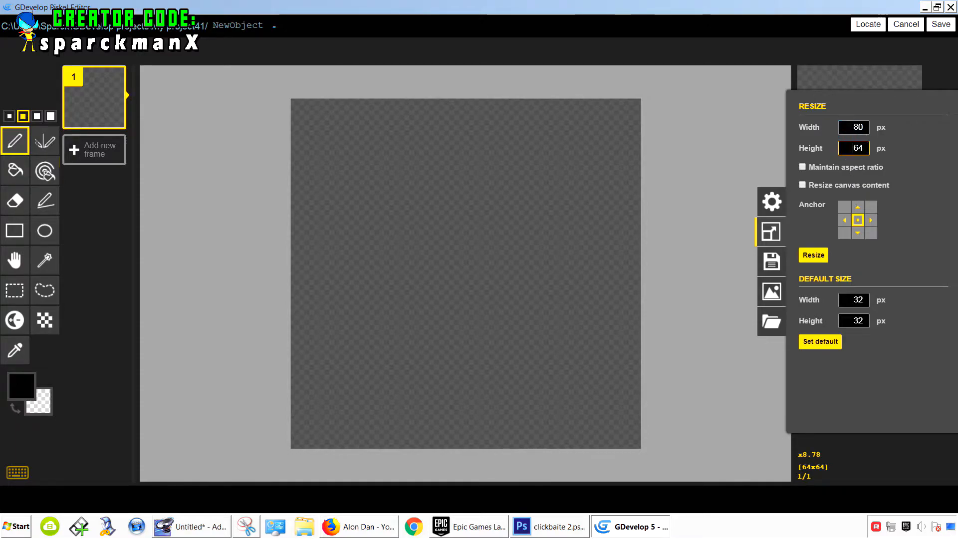
left_click(814, 255)
- Draw the character's pointing arm and the top of its head with the Pen on the 80×64 canvas
scroll(466, 279, "down", 3)
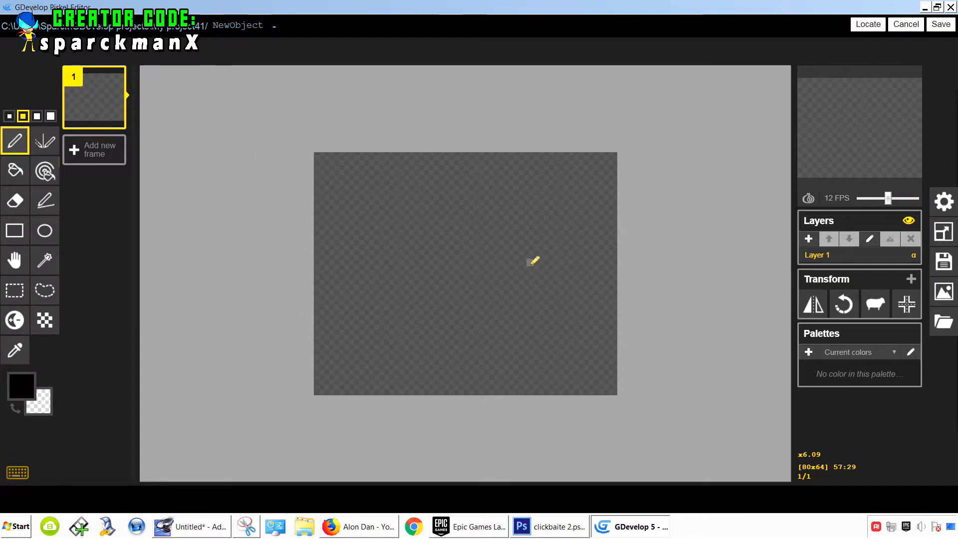
mouse_move(496, 262)
left_mouse_down()
mouse_move(602, 261)
mouse_move(619, 278)
mouse_move(589, 304)
mouse_move(532, 323)
mouse_move(483, 322)
mouse_move(530, 301)
mouse_move(509, 278)
mouse_move(442, 277)
mouse_move(503, 259)
left_mouse_up()
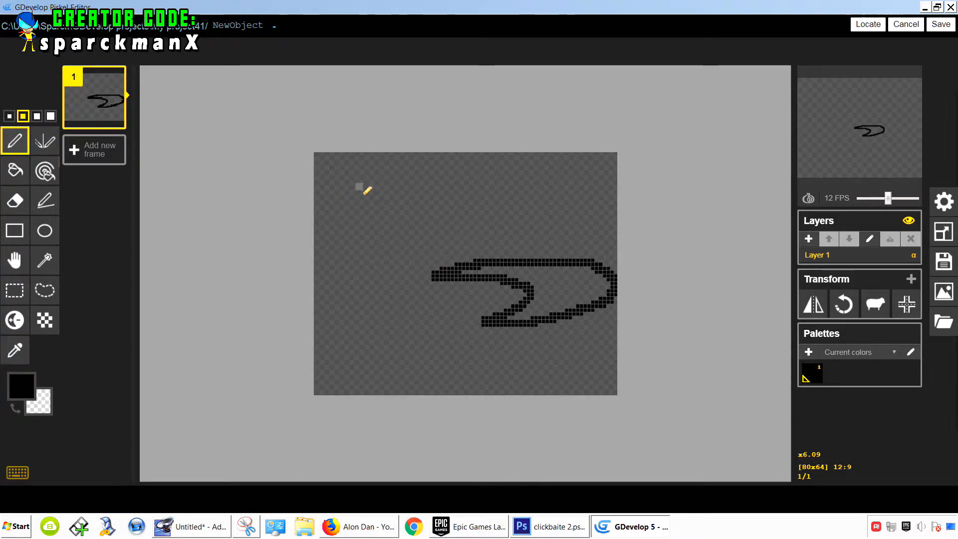
mouse_move(335, 253)
left_mouse_down()
mouse_move(355, 226)
mouse_move(431, 215)
mouse_move(441, 271)
left_mouse_up()
left_click_drag(356, 280, 452, 270)
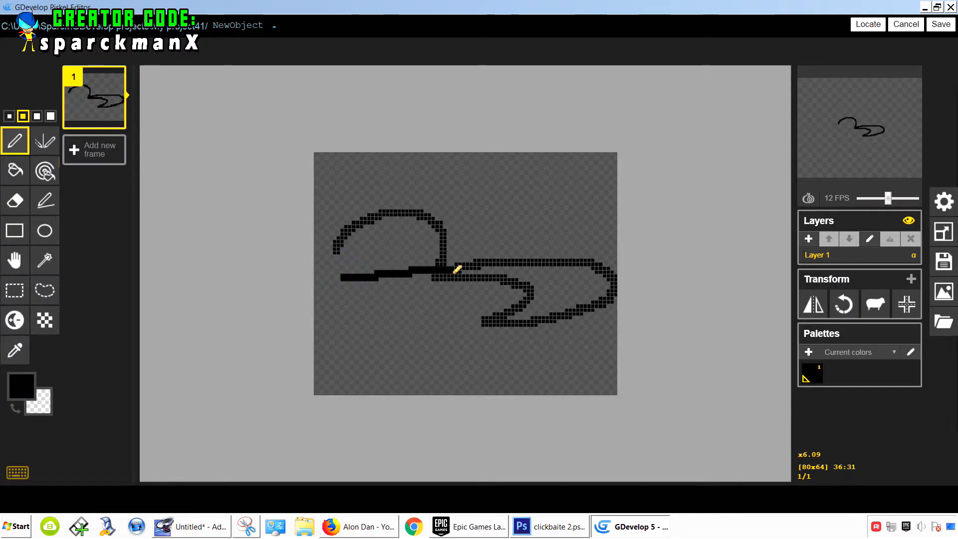
left_click_drag(356, 304, 446, 283)
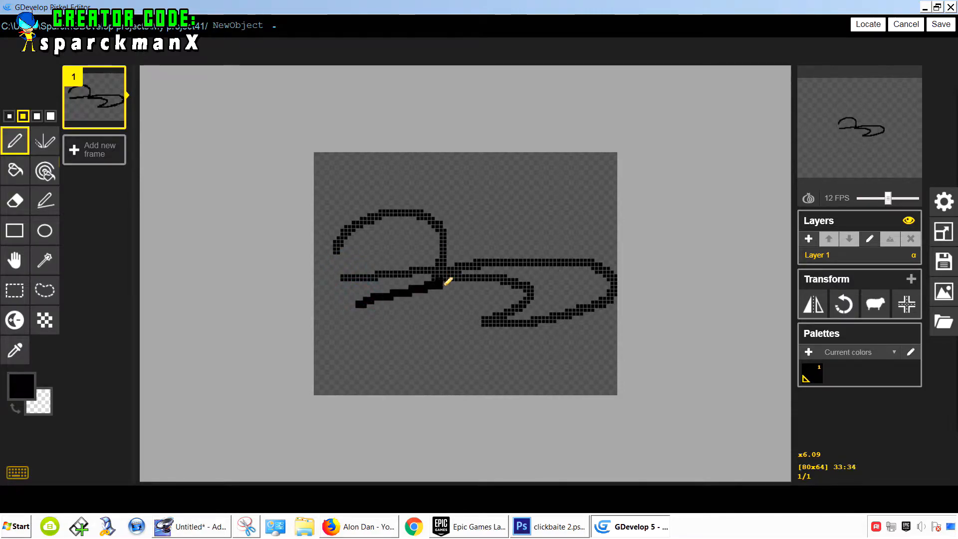
- Draw the eyes and the back of the head, undoing one stray stroke across the face
left_click_drag(398, 240, 428, 249)
left_click(408, 256)
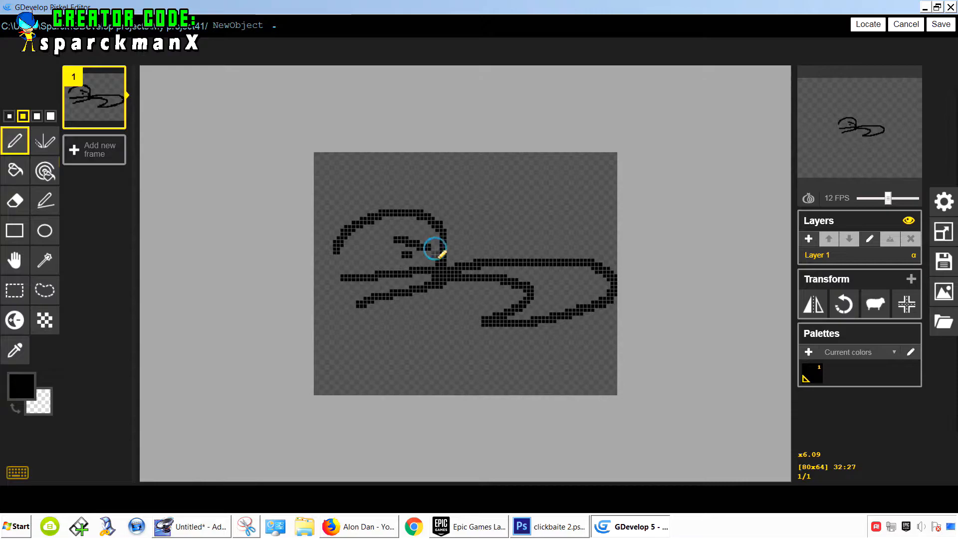
left_click_drag(337, 244, 331, 317)
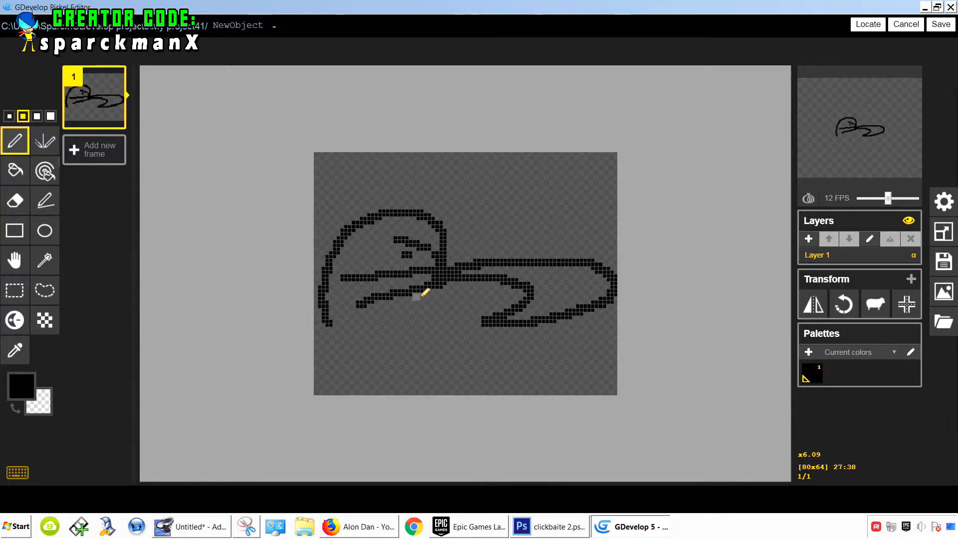
mouse_move(430, 283)
left_mouse_down()
mouse_move(422, 336)
mouse_move(466, 381)
mouse_move(440, 393)
mouse_move(390, 353)
mouse_move(326, 388)
mouse_move(333, 323)
left_mouse_up()
key("ctrl+z")
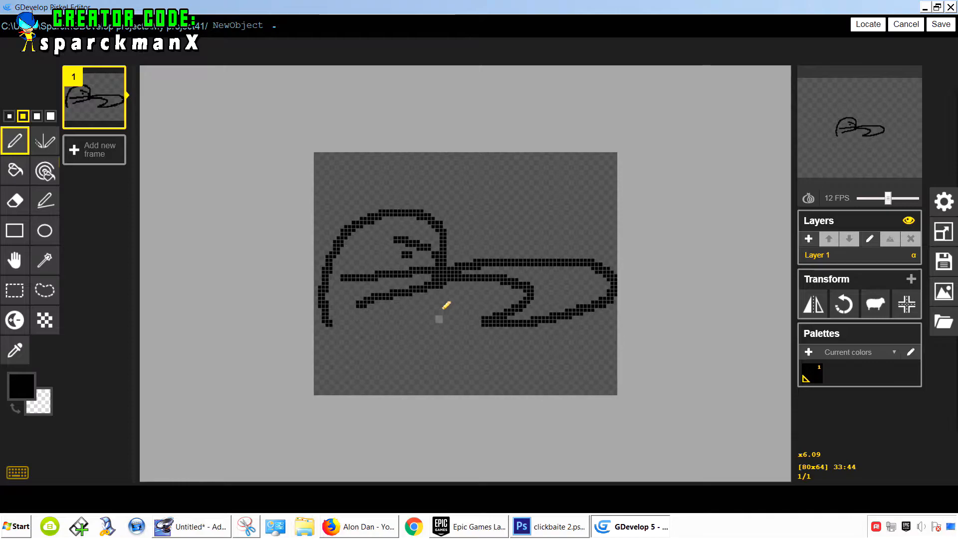
- Draw the body outline down to the bottom edge of the canvas and touch up the chin
mouse_move(443, 283)
left_mouse_down()
mouse_move(426, 380)
mouse_move(351, 401)
mouse_move(404, 391)
left_mouse_up()
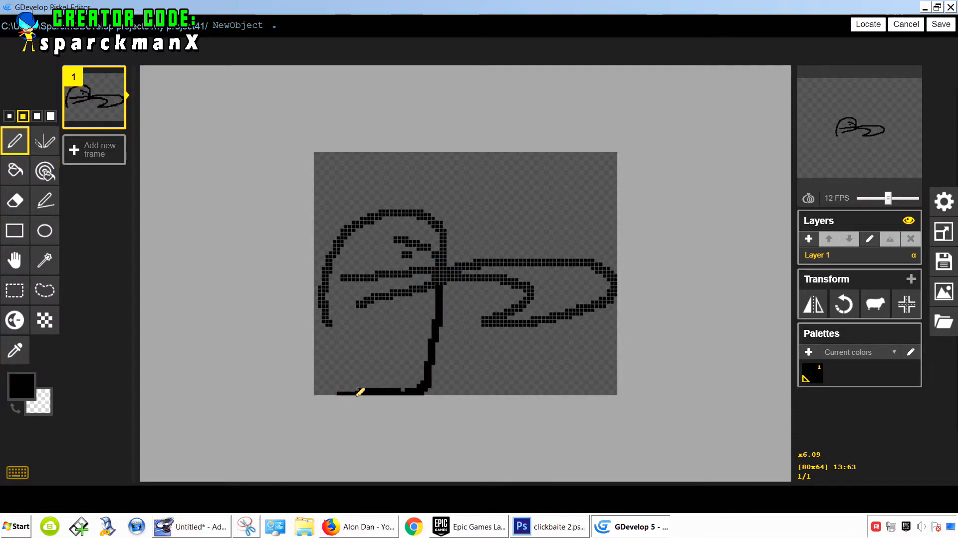
left_click_drag(329, 392, 328, 322)
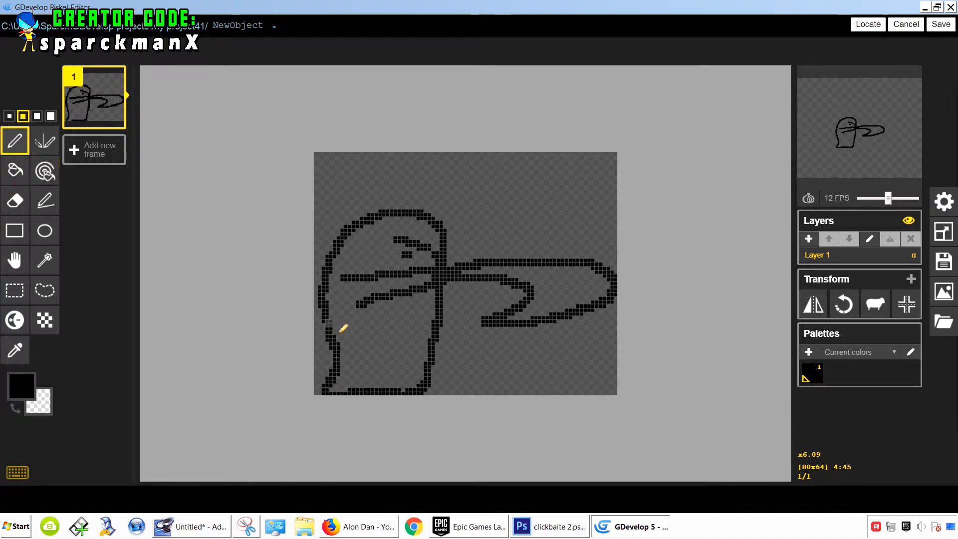
left_click_drag(445, 309, 456, 275)
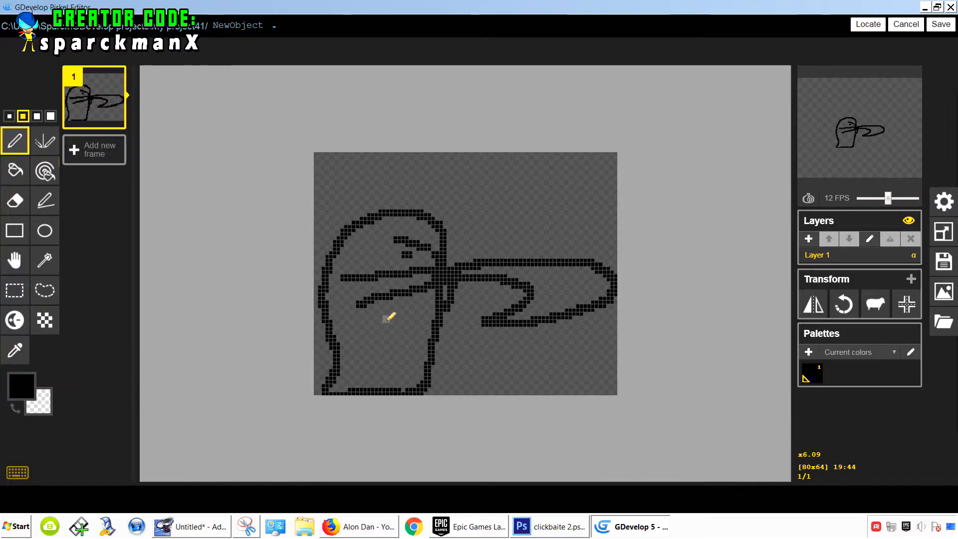
left_click(353, 306)
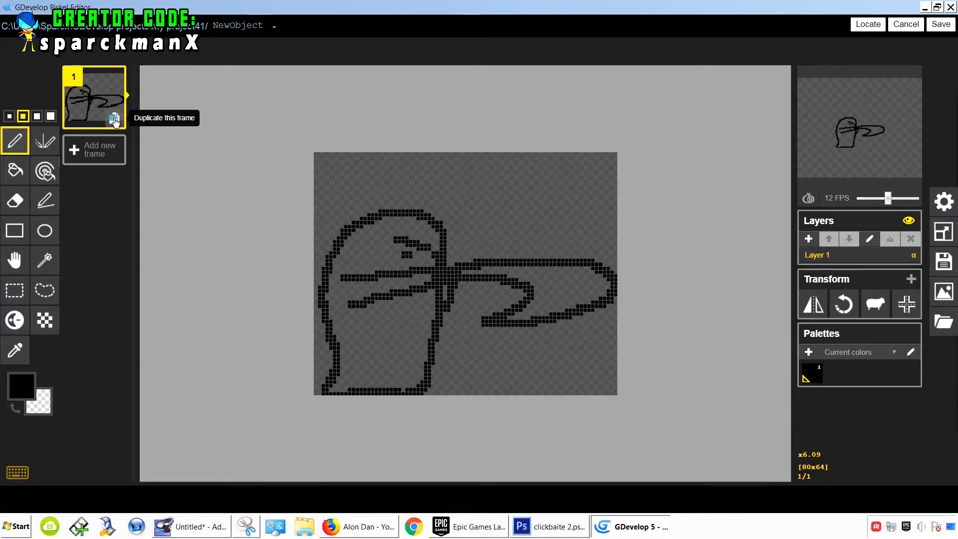
- Duplicate the first frame and erase the pointing arm from the new frame 2
left_click(118, 116)
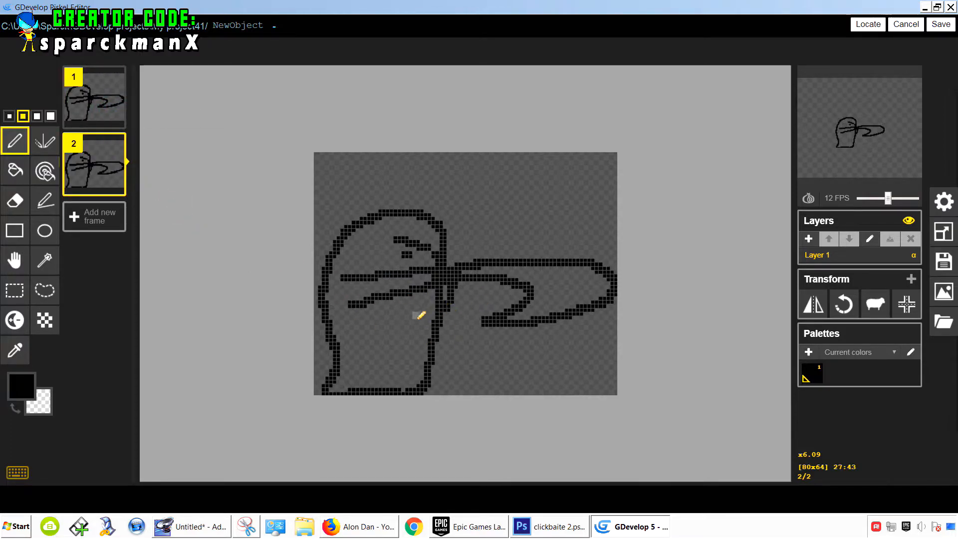
key("e")
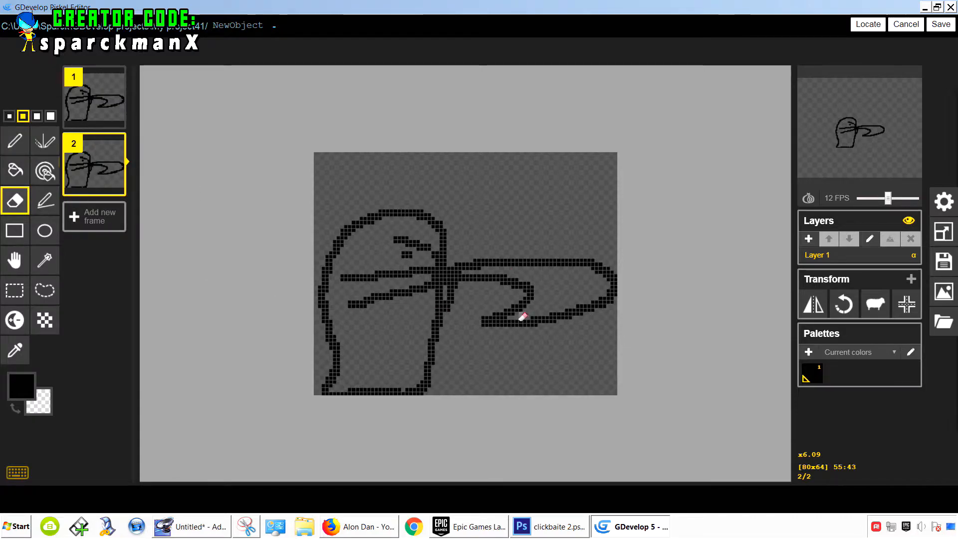
mouse_move(522, 318)
left_mouse_down()
mouse_move(498, 316)
mouse_move(519, 315)
mouse_move(508, 280)
mouse_move(521, 275)
mouse_move(479, 265)
mouse_move(488, 319)
mouse_move(564, 314)
mouse_move(617, 282)
mouse_move(430, 291)
mouse_move(445, 268)
mouse_move(447, 307)
left_mouse_up()
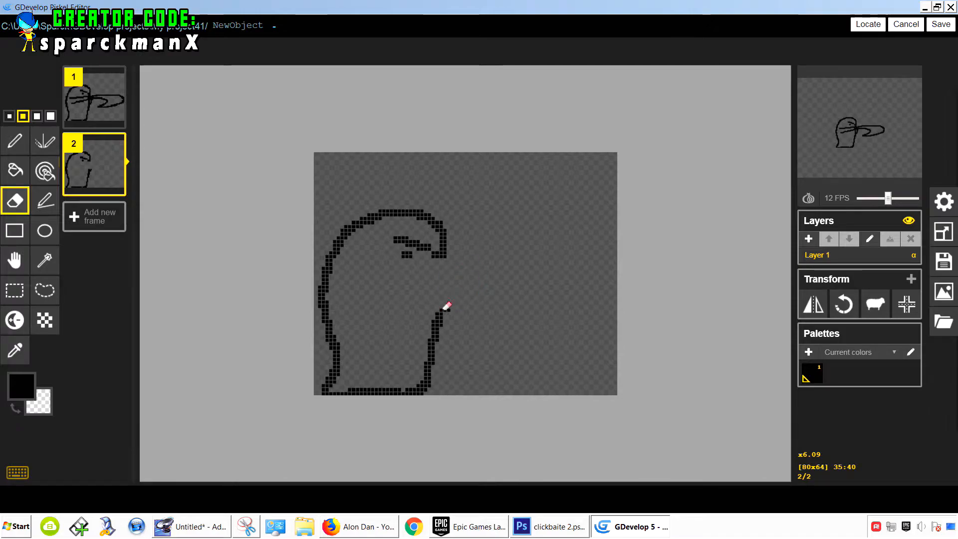
- Draw a lowered arm reaching down to the right on frame 2, then duplicate that frame
left_click(15, 141)
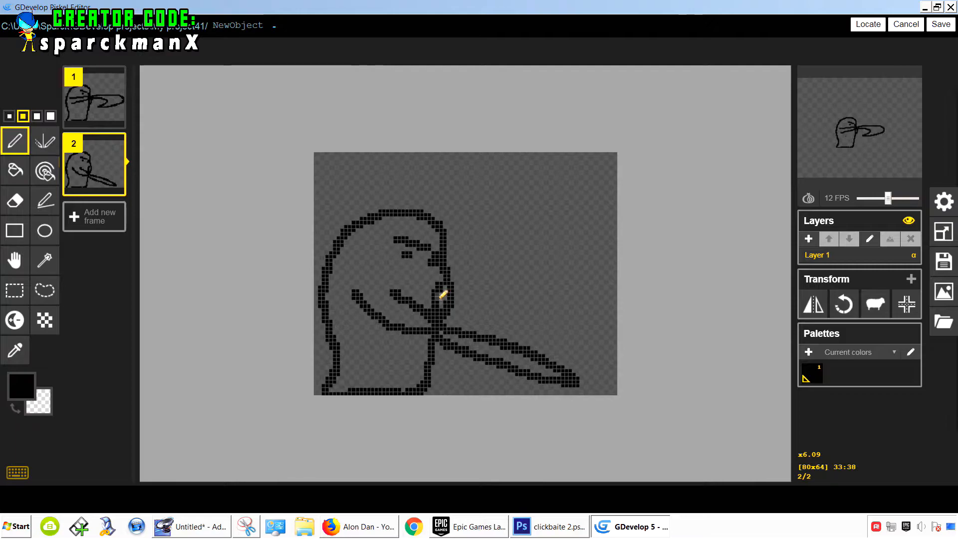
key("e")
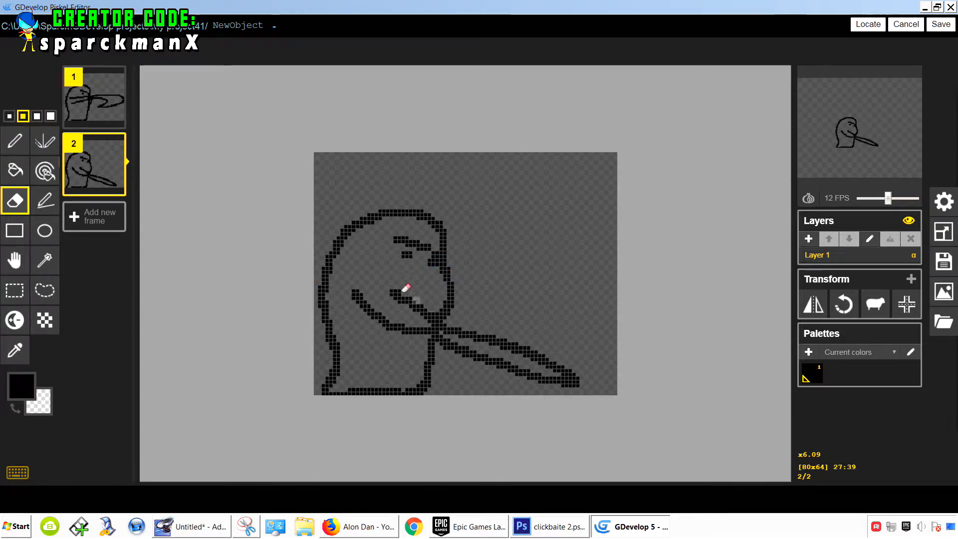
left_click(115, 184)
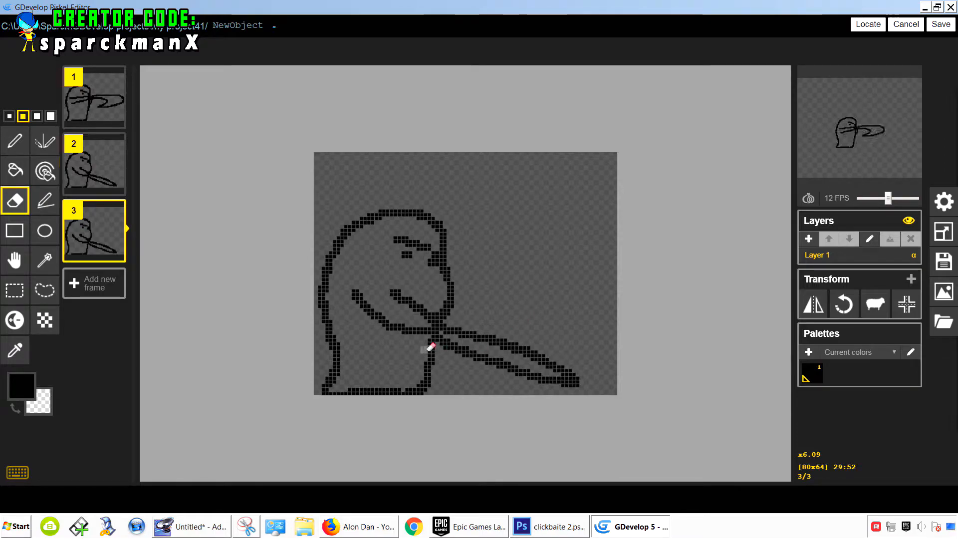
- Erase the lowered arm on frame 3 and redraw the arm bent up toward the face
mouse_move(574, 371)
left_mouse_down()
mouse_move(490, 334)
mouse_move(592, 377)
mouse_move(464, 345)
left_mouse_up()
mouse_move(597, 389)
left_mouse_down()
mouse_move(398, 298)
mouse_move(394, 284)
mouse_move(415, 330)
mouse_move(358, 294)
left_mouse_up()
left_click(15, 141)
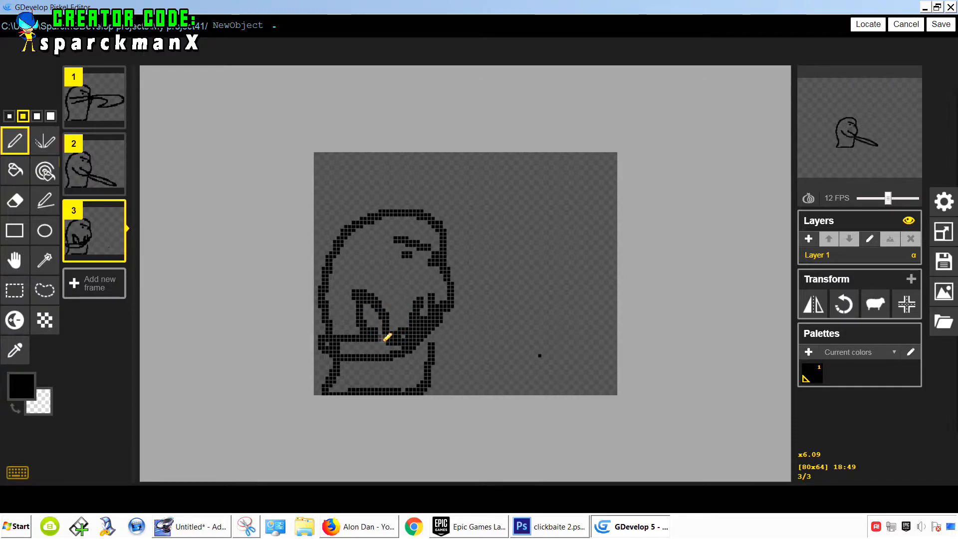
- Duplicate frame 3 as frame 4 and erase the bent arm from frame 3
key("e")
left_click(97, 163)
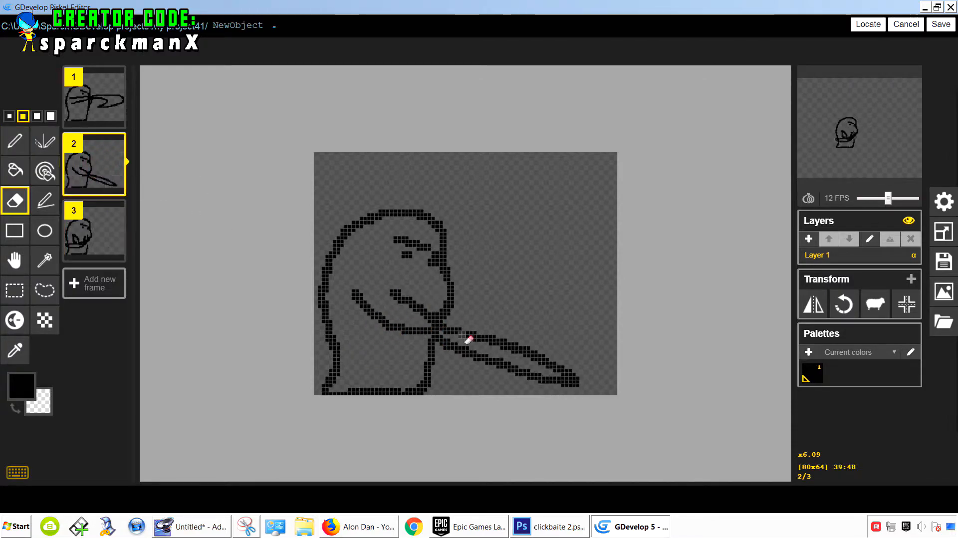
left_click(22, 149)
mouse_move(447, 353)
left_mouse_down()
mouse_move(432, 335)
mouse_move(444, 382)
mouse_move(539, 388)
left_mouse_up()
left_click_drag(563, 382, 568, 382)
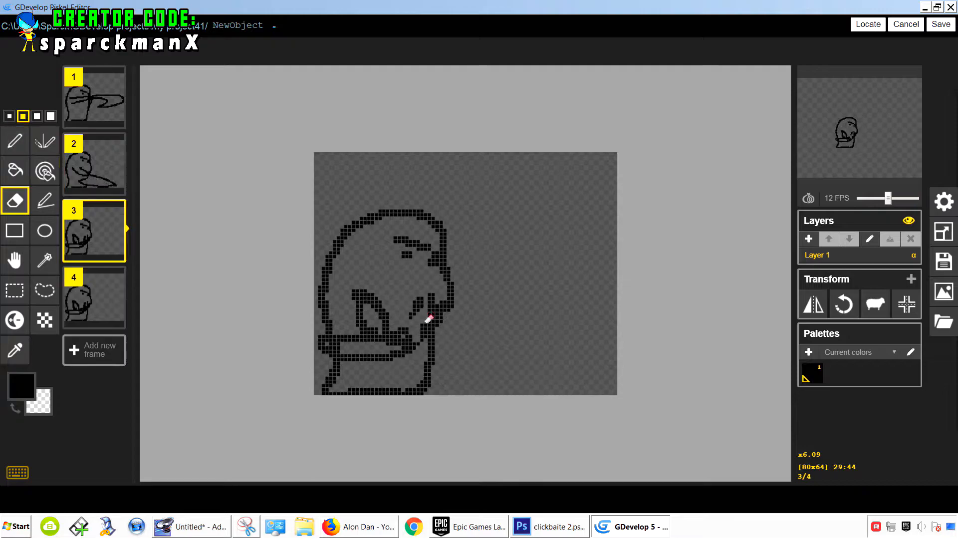
left_click_drag(426, 320, 418, 314)
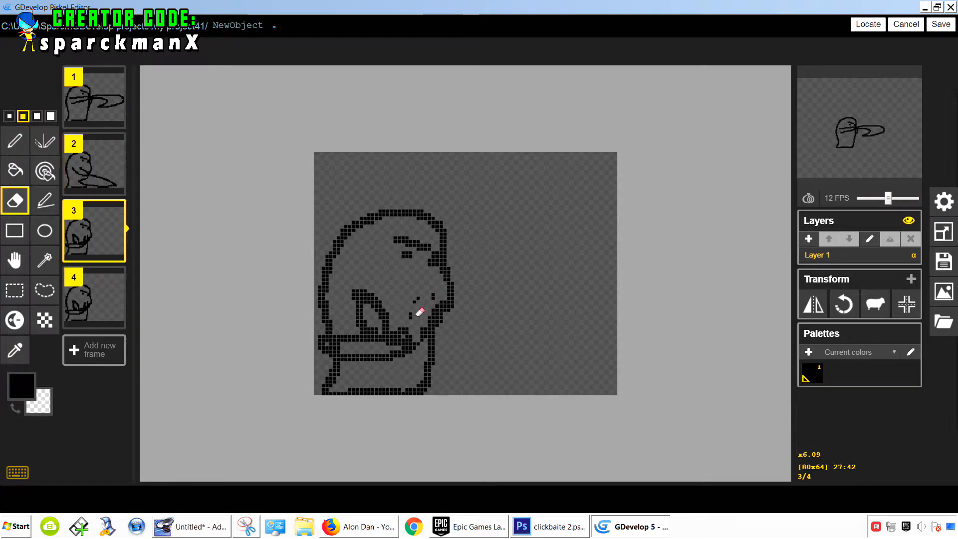
mouse_move(407, 352)
left_mouse_down()
mouse_move(394, 340)
mouse_move(325, 343)
mouse_move(430, 325)
left_mouse_up()
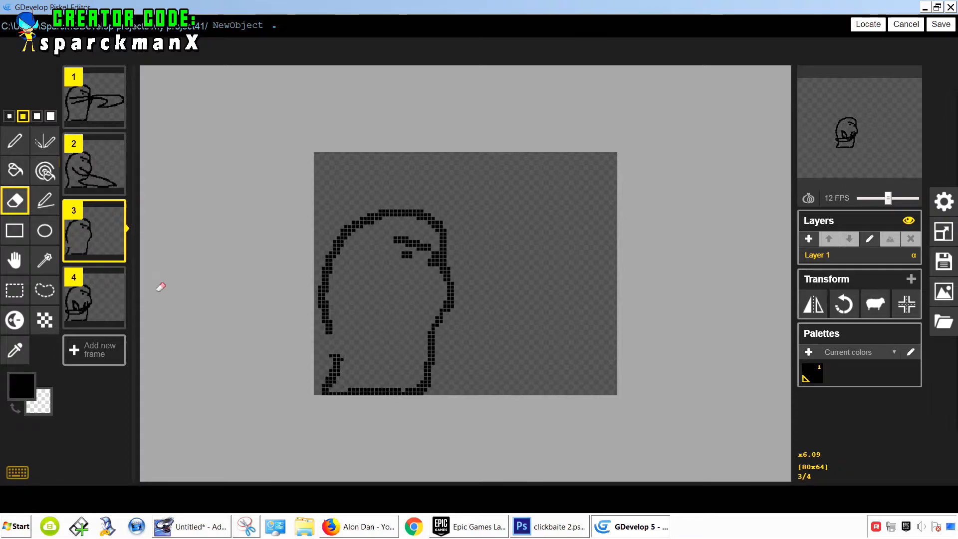
- Draw an arm raised straight up along the left side of the head on frame 3
left_click(15, 142)
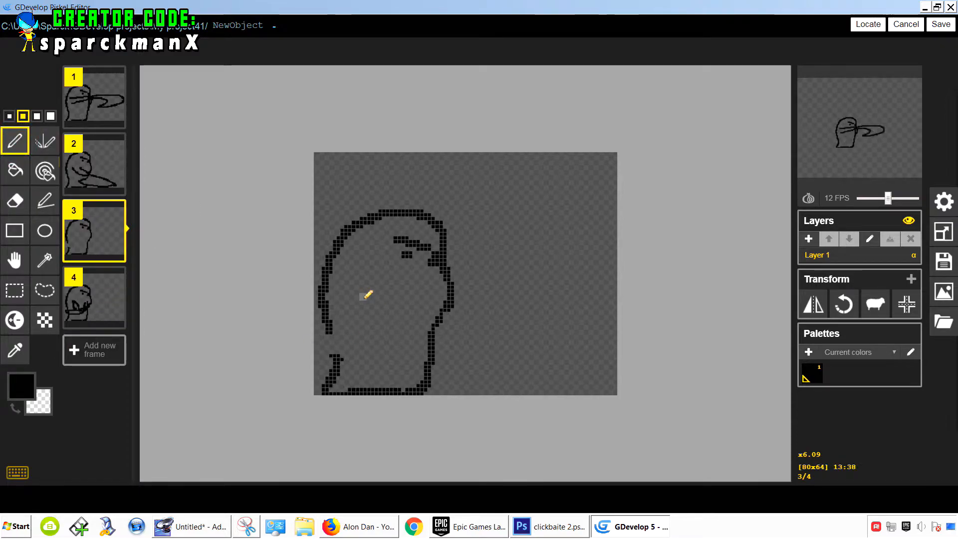
left_click_drag(368, 294, 336, 221)
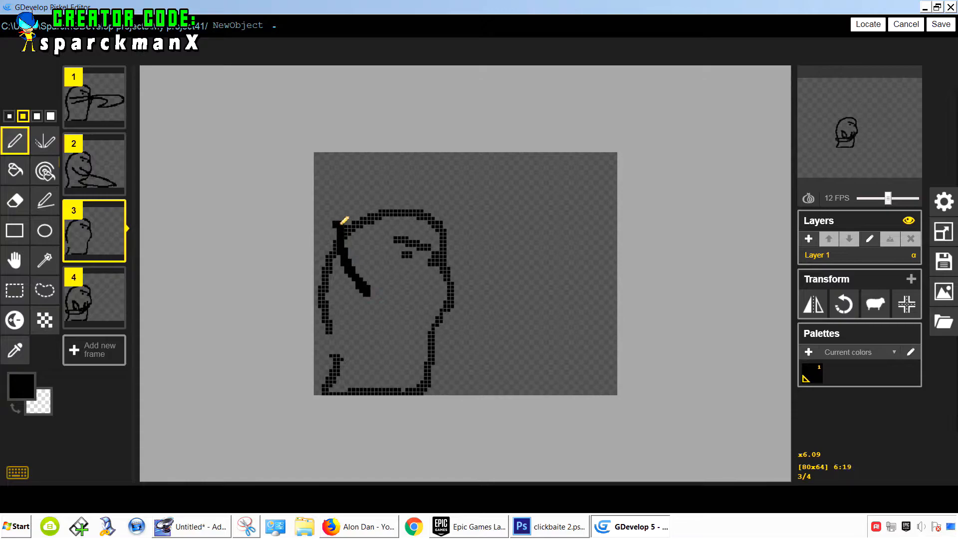
left_click_drag(346, 300, 331, 224)
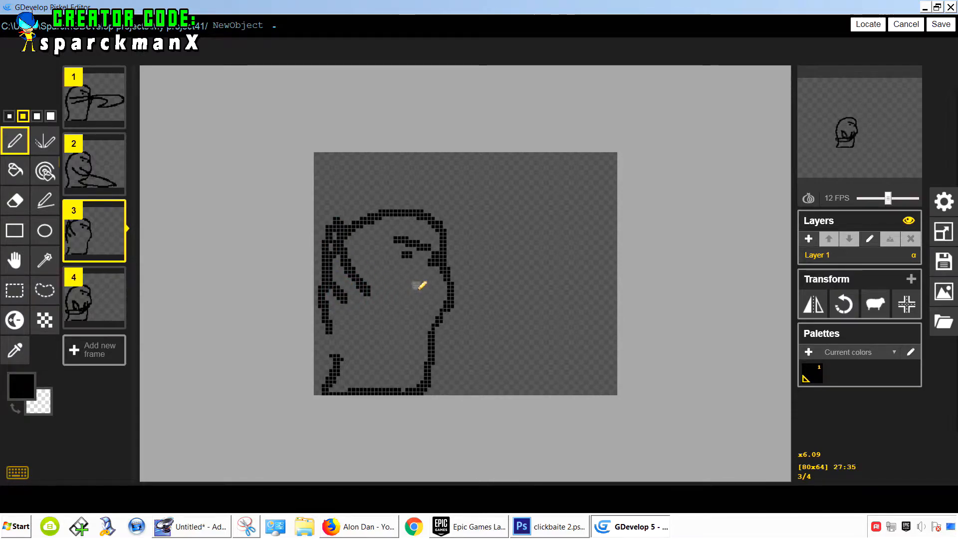
left_click_drag(421, 283, 358, 270)
left_click_drag(416, 304, 352, 280)
left_click_drag(331, 225, 333, 154)
mouse_move(333, 154)
left_mouse_down()
mouse_move(334, 254)
mouse_move(333, 244)
left_mouse_up()
- Reorder the animation frames by moving frame 4 up to the start of the list
key("Up")
key("Up")
key("e")
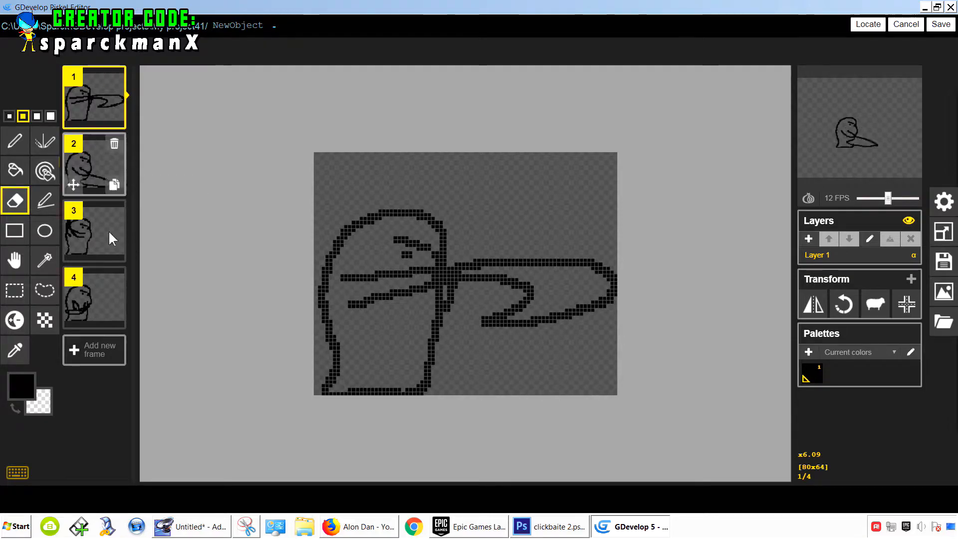
left_click_drag(74, 313, 80, 125)
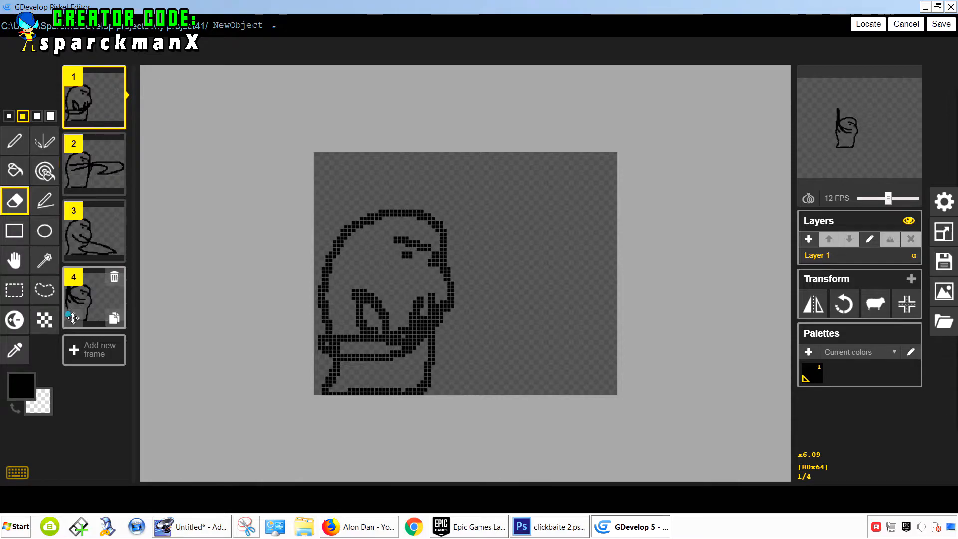
left_click_drag(72, 318, 74, 180)
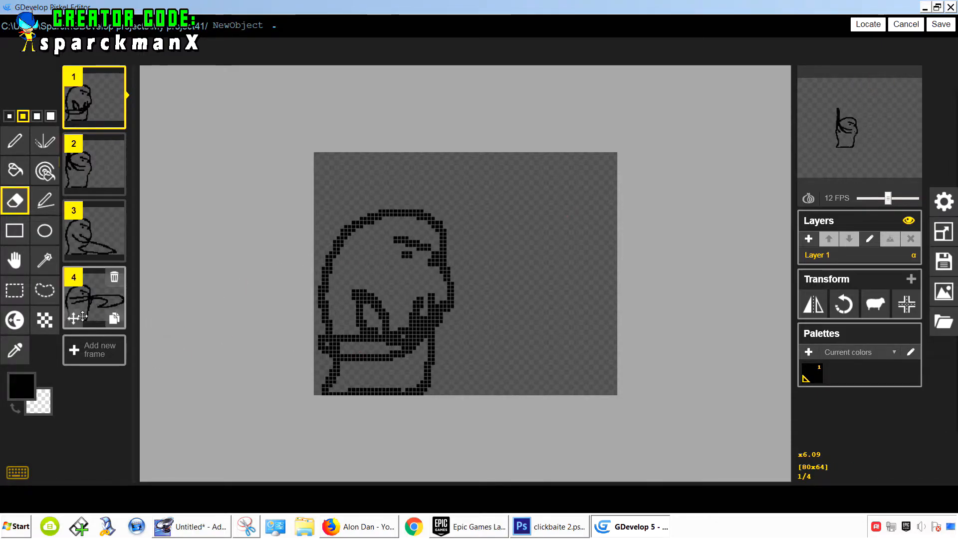
- Select frame 4 and duplicate it twice to make six frames
left_click(94, 300)
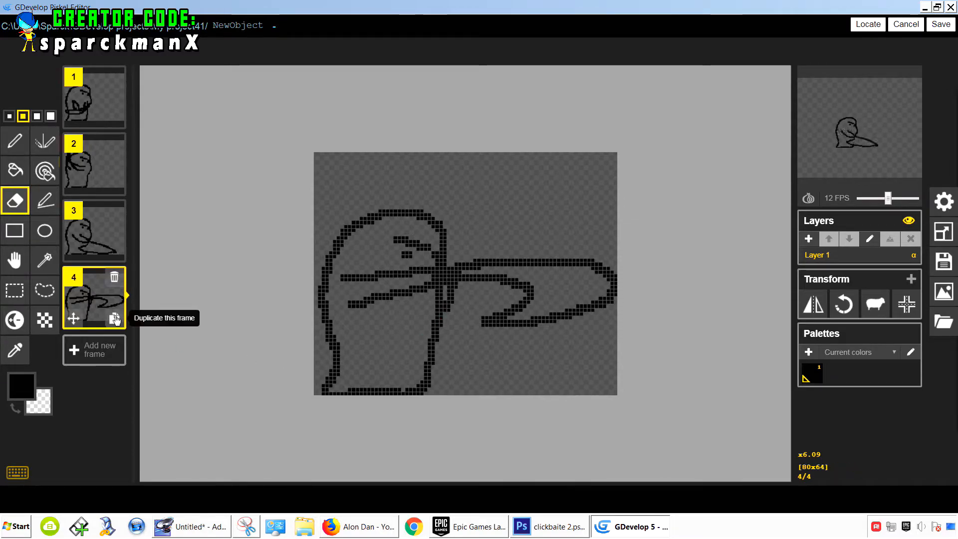
left_click(114, 318)
left_click(115, 385)
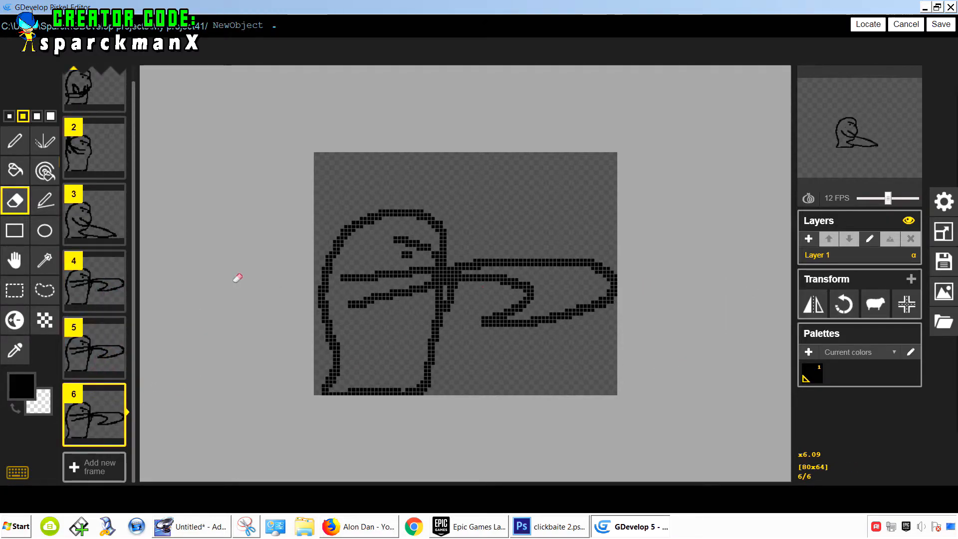
scroll(100, 205, "up", 1)
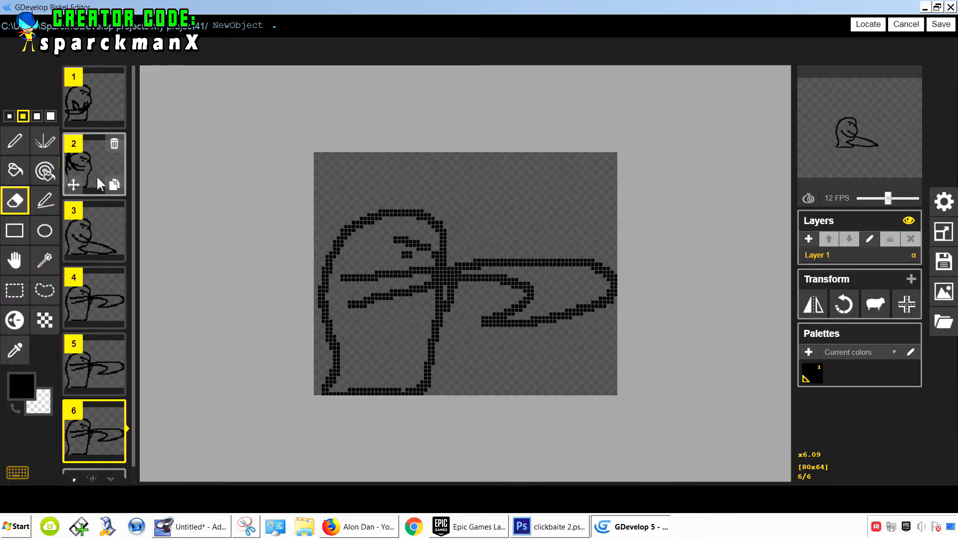
left_click(108, 118)
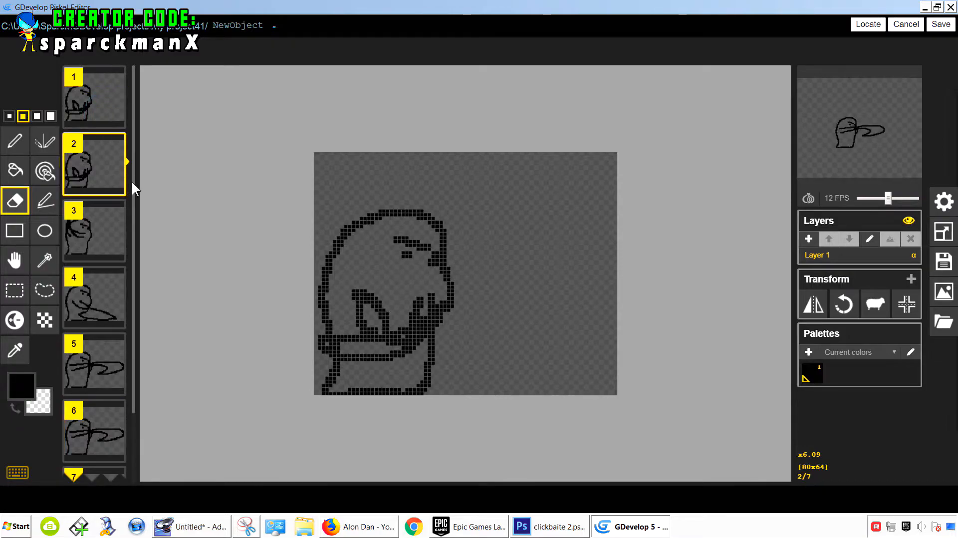
key("ctrl+z")
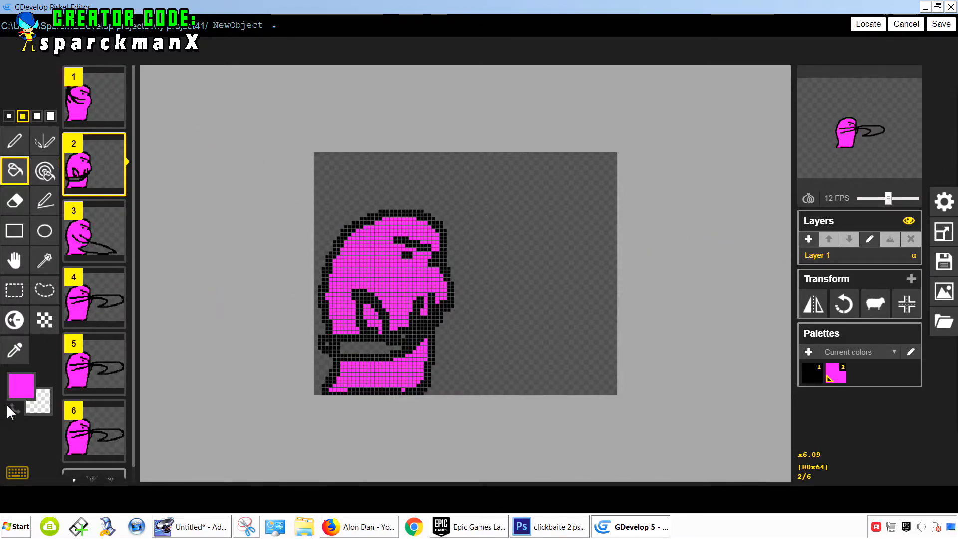
- Set the primary colour to cyan #26eeff, then select frame 1 and the Pen tool
left_click(22, 386)
left_click(164, 305)
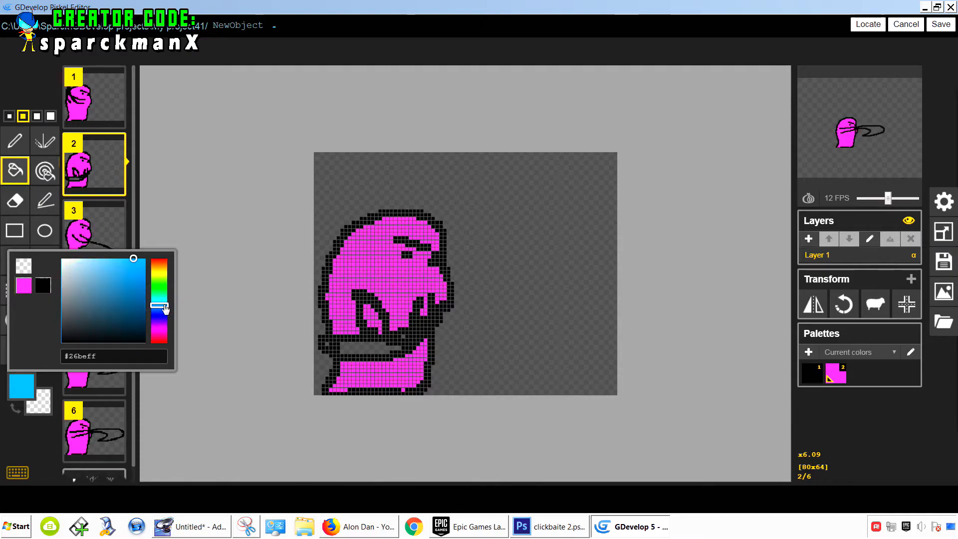
left_click_drag(165, 309, 166, 306)
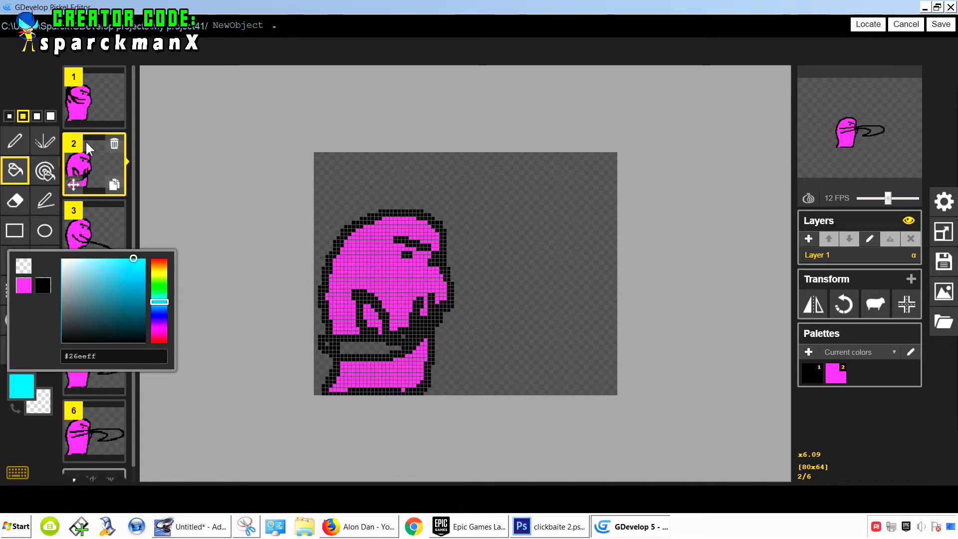
left_click(92, 119)
left_click(15, 141)
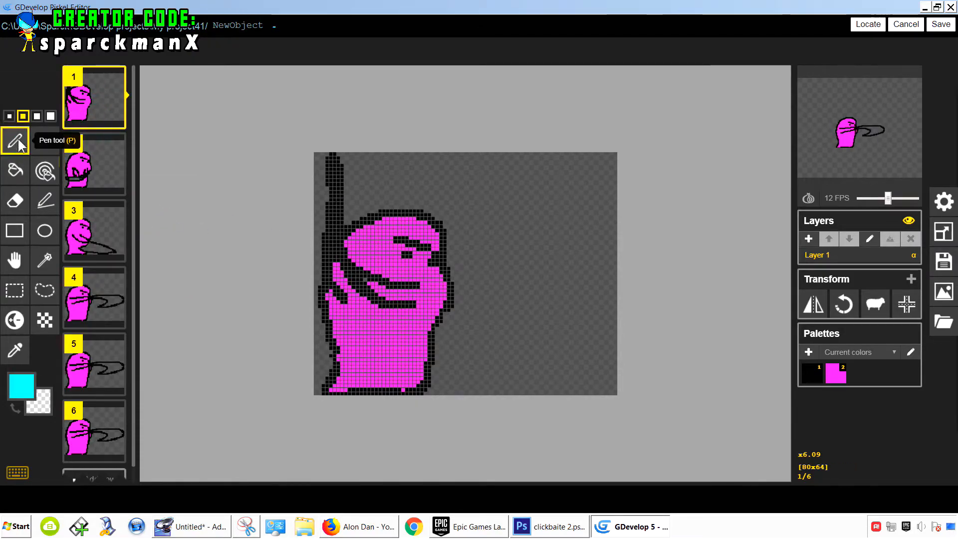
- Paint the raised sword blade cyan on frame 1 and review the cyan slash across all six frames
left_click_drag(333, 249, 339, 229)
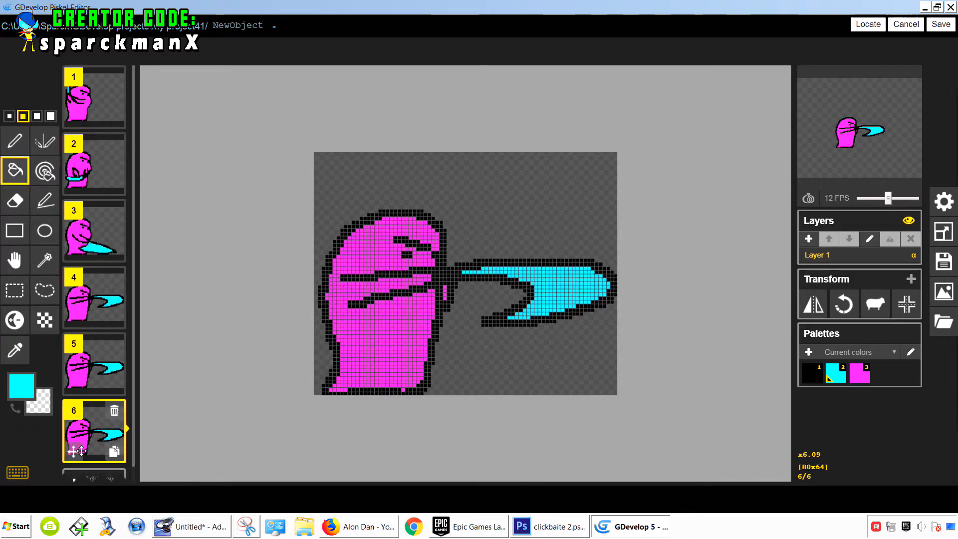
scroll(82, 448, "down", 1)
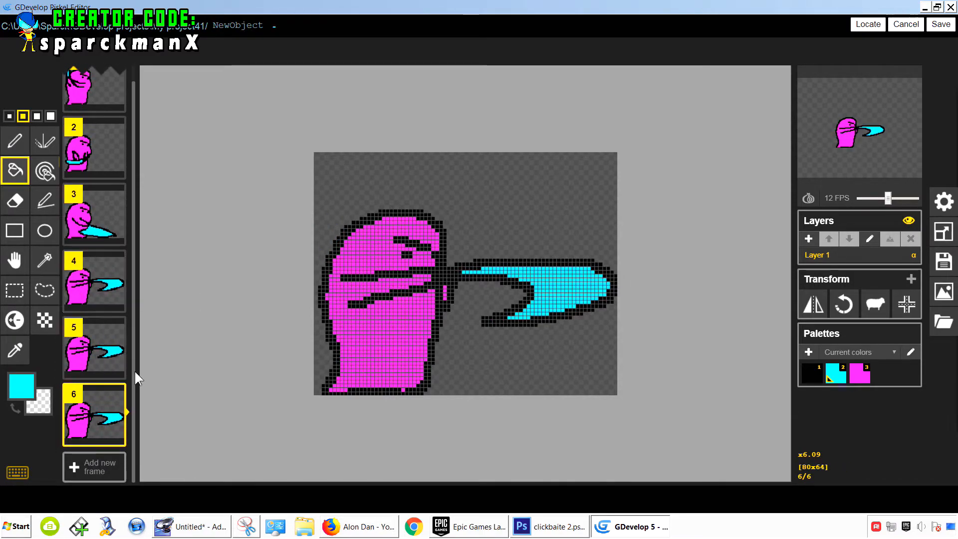
scroll(135, 384, "up", 1)
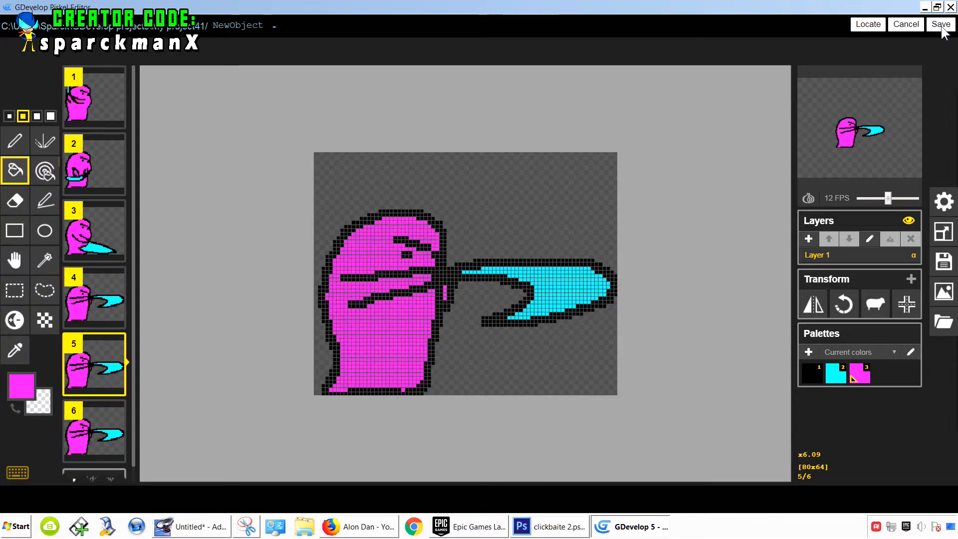
- Save the Piskel animation and return to the level scene
left_click(942, 25)
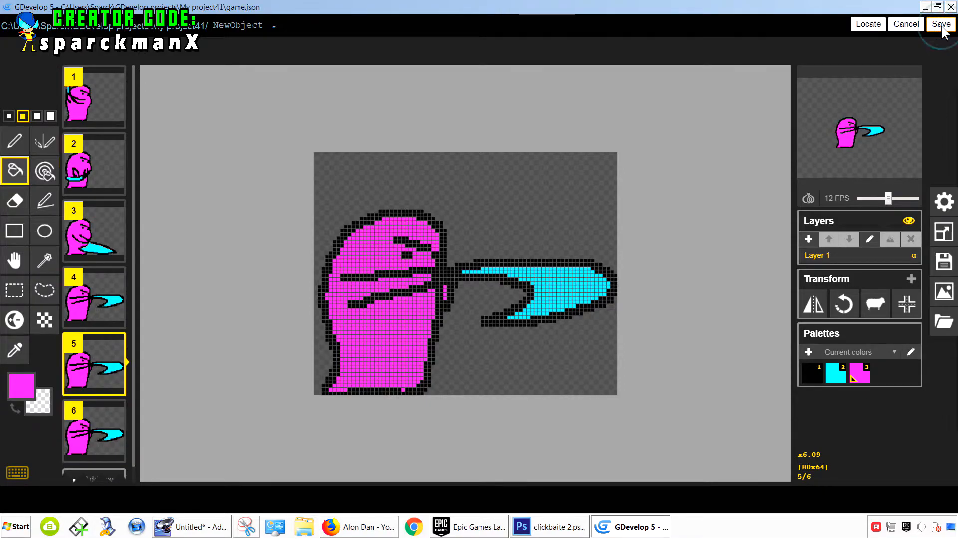
left_click(685, 383)
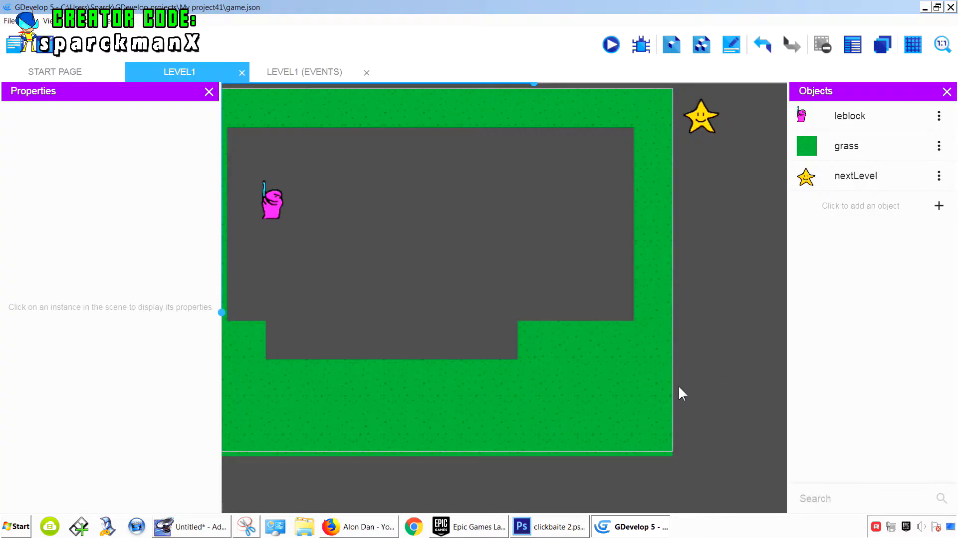
- Preview the game, walking the player left and right to check the new sprite, then close the preview
left_click(611, 44)
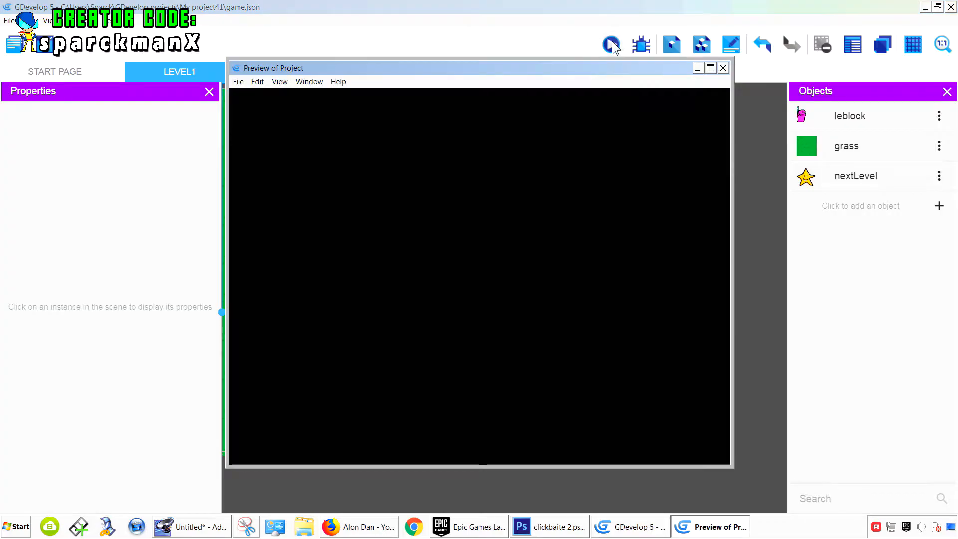
key("Right")
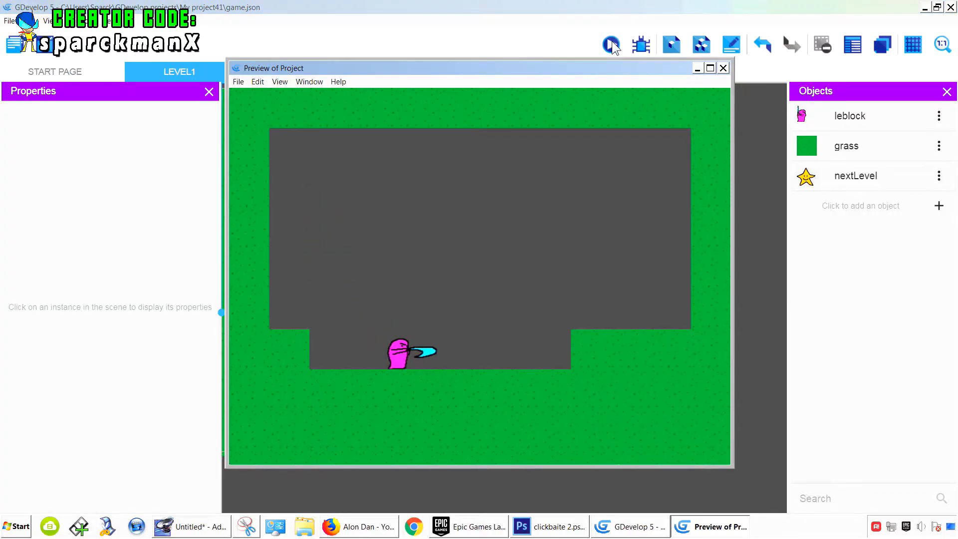
key("Left")
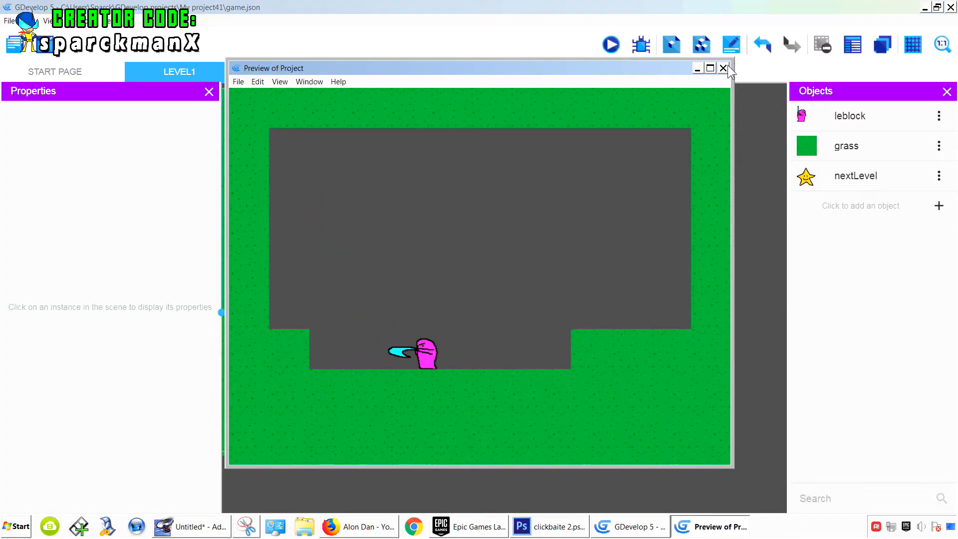
left_click(723, 68)
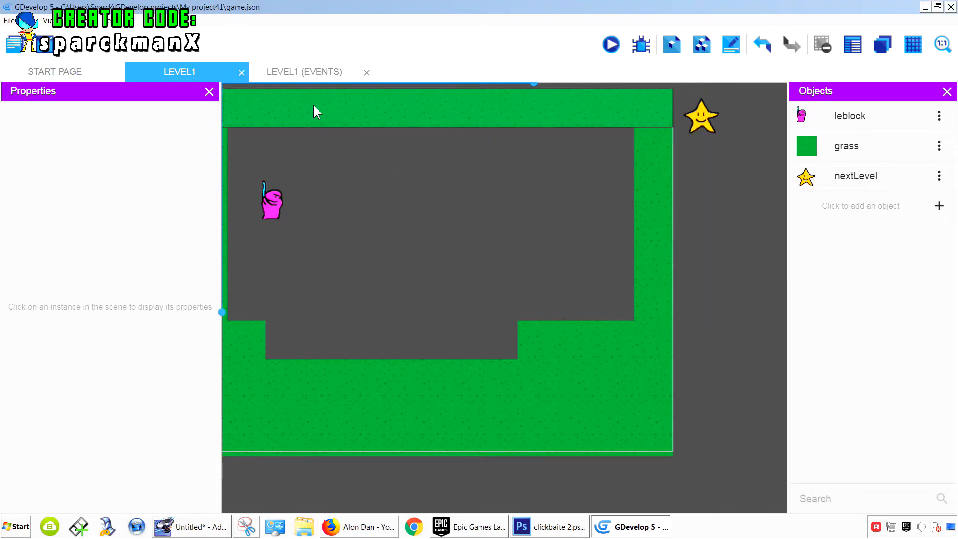
- Open the leblock object's properties and rename its first animation to slash
left_click(939, 116)
left_click(922, 143)
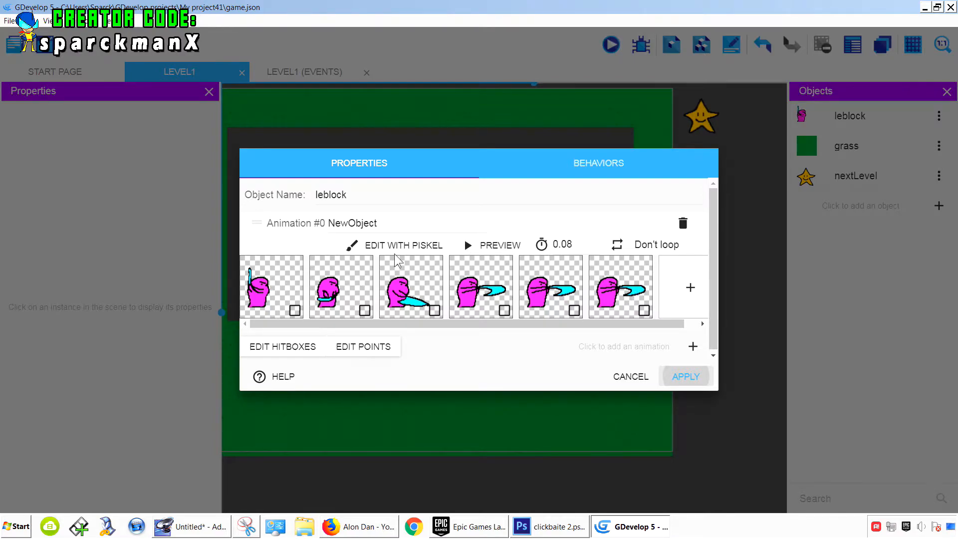
left_click_drag(381, 224, 327, 224)
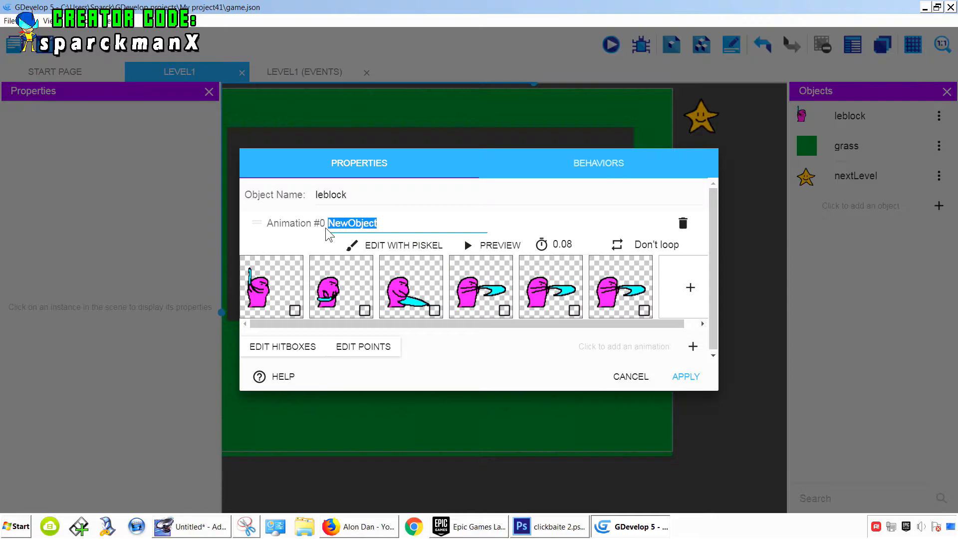
type("slash")
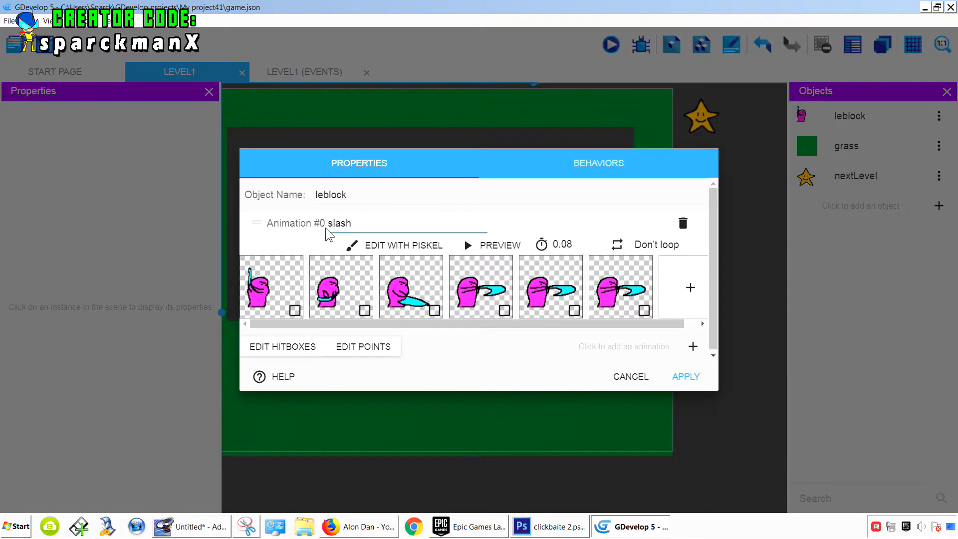
left_click(479, 356)
- Add a second animation and give it the frame image NewObject-1-1.png
left_click(692, 346)
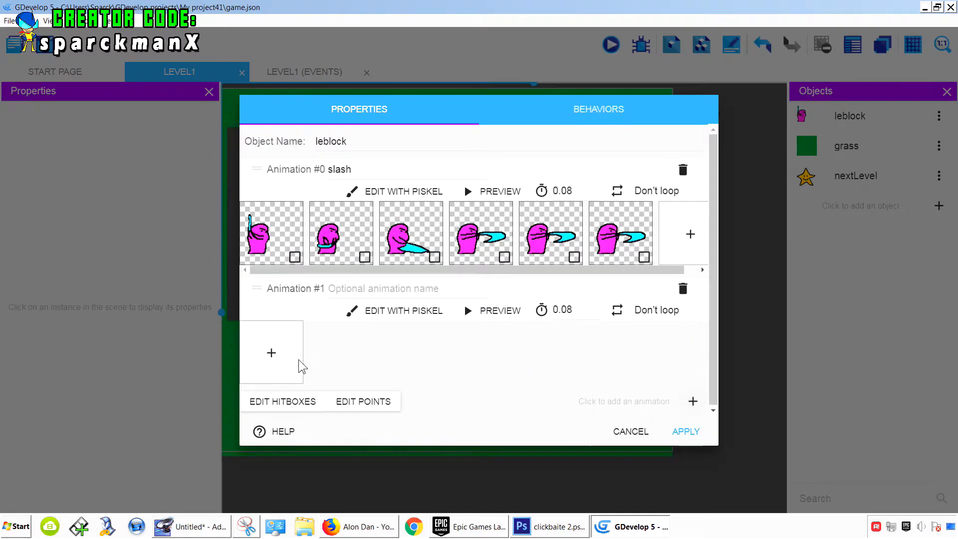
left_click(272, 354)
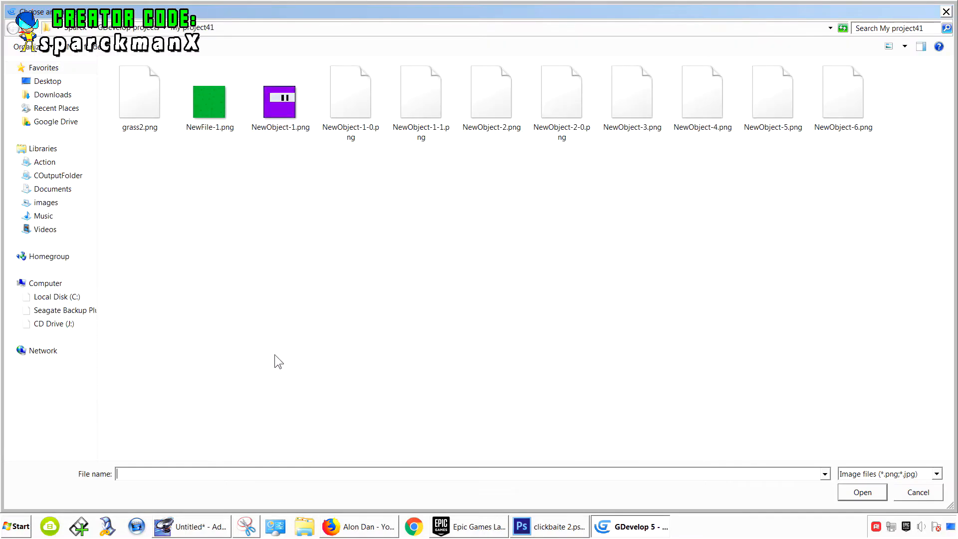
left_click(428, 110)
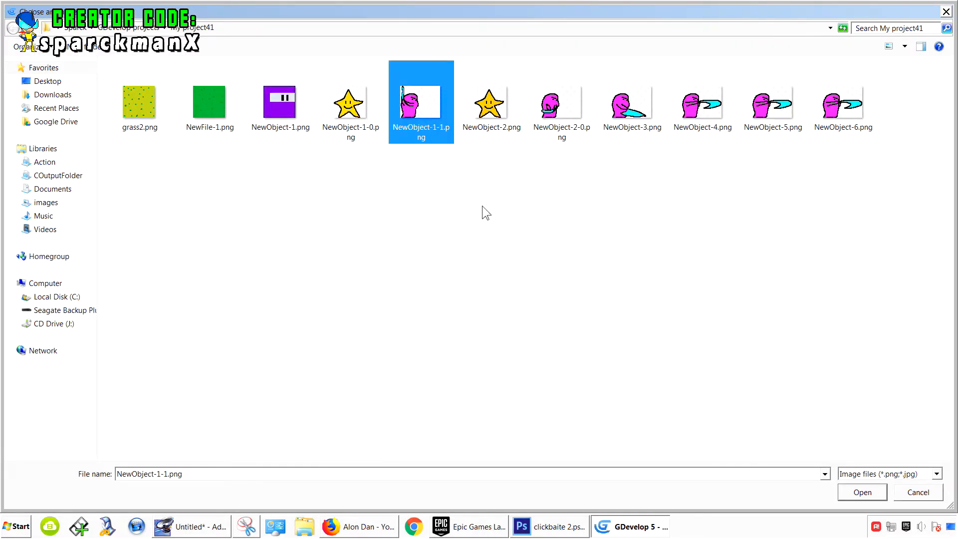
left_click(856, 491)
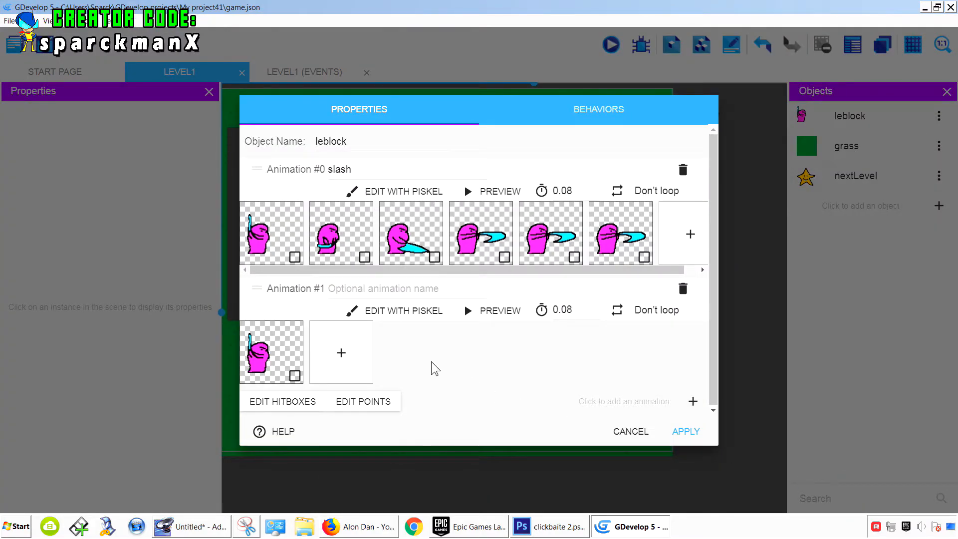
- Move the new single-frame animation above the slash animation and apply the object changes
left_click(432, 360)
left_click(428, 289)
left_click(416, 358)
left_click_drag(297, 294, 298, 142)
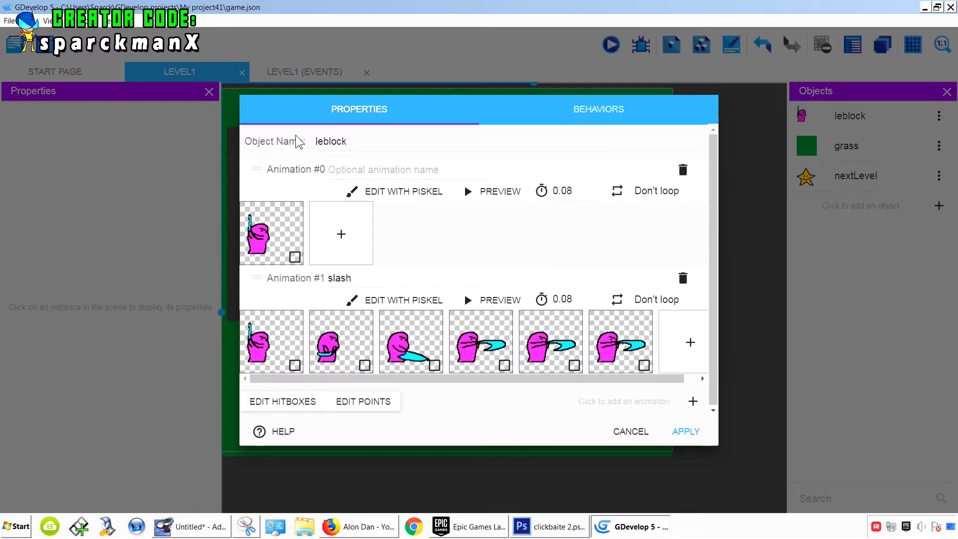
left_click(463, 252)
left_click(685, 432)
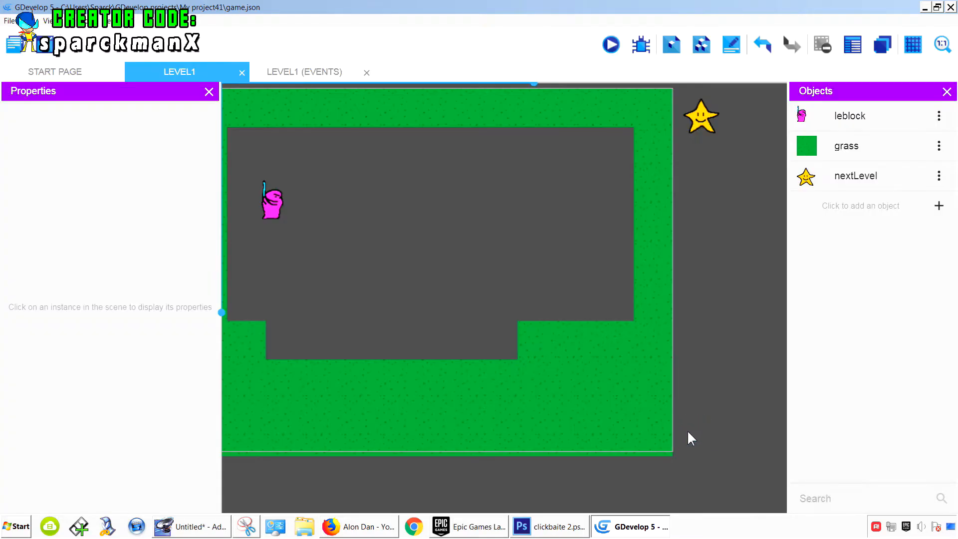
- Preview the game, moving the player left and right, then close the preview window
left_click(610, 44)
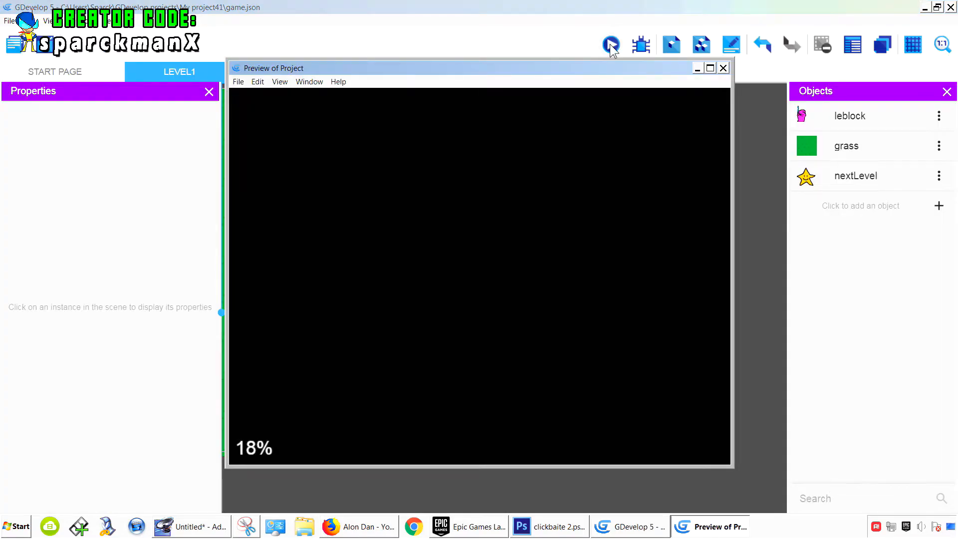
key("Right")
key("Left")
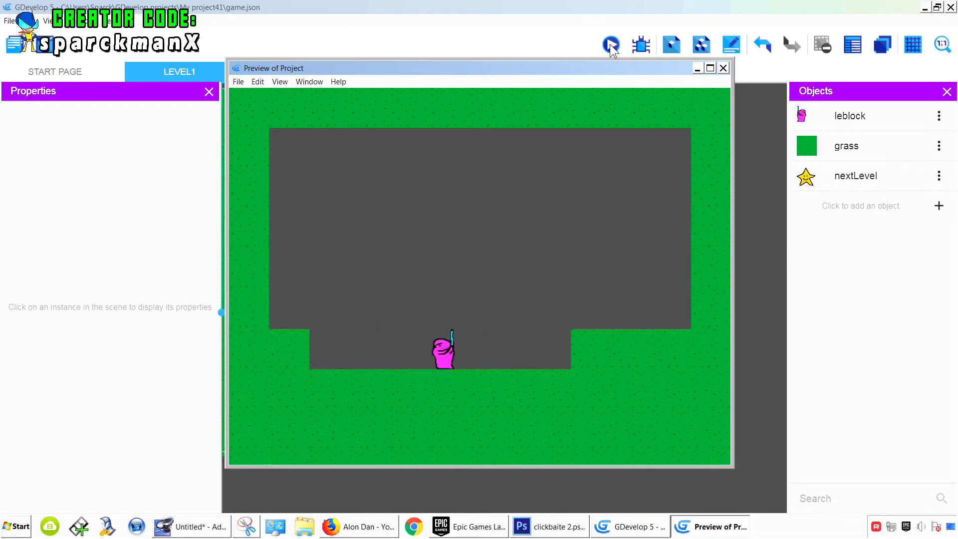
key("Right")
key("Right")
key("Left")
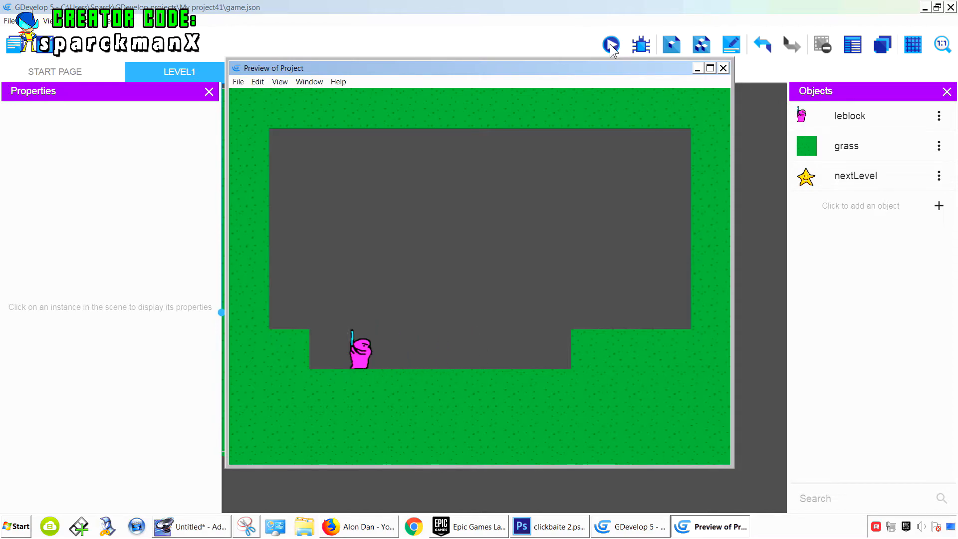
key("Right")
left_click(723, 68)
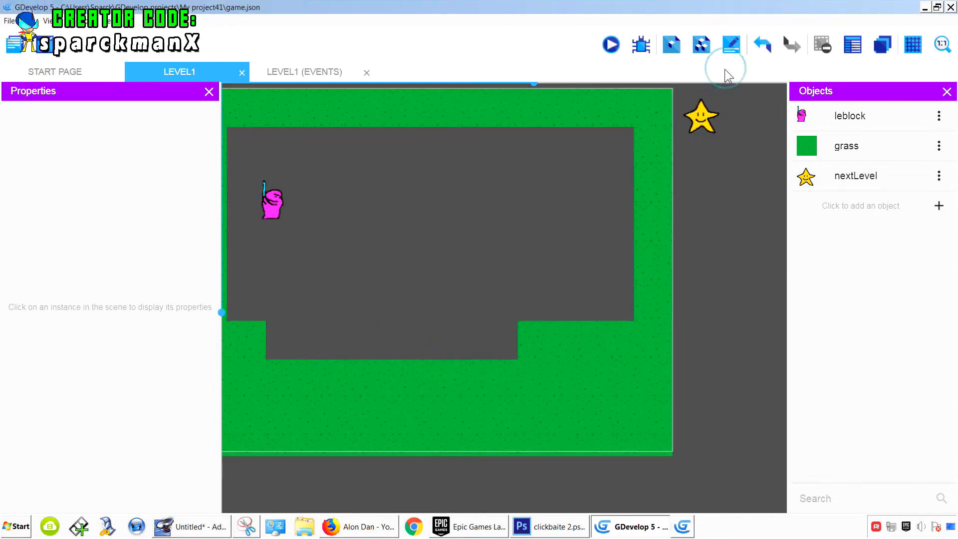
- Reopen leblock, edit the first animation in Piskel, and resize its canvas to 64 × 64 px
left_click(939, 118)
left_click(932, 139)
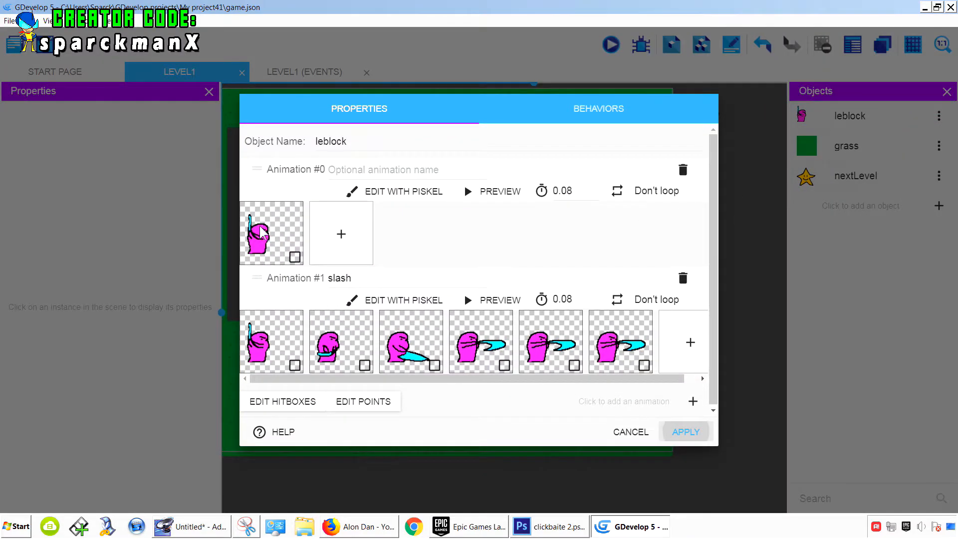
left_click(387, 192)
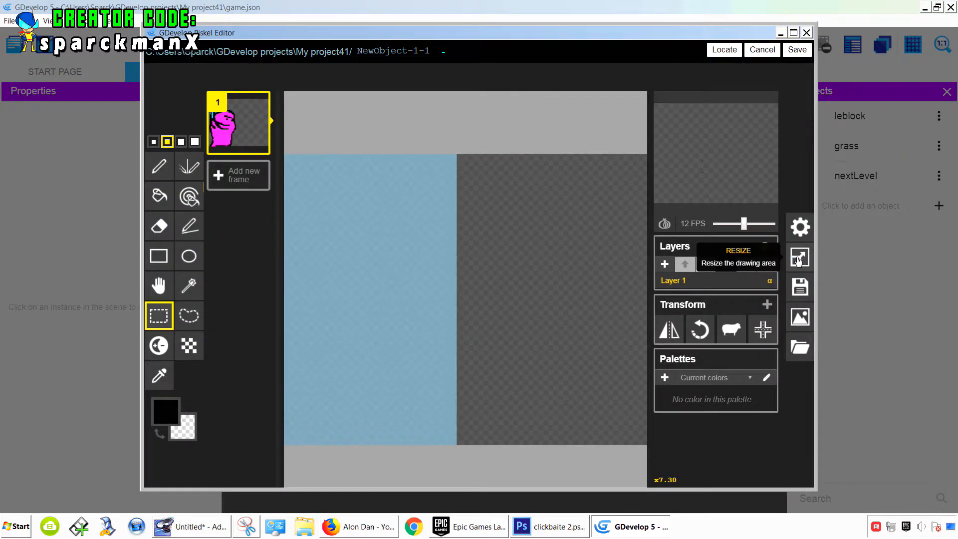
left_click(800, 257)
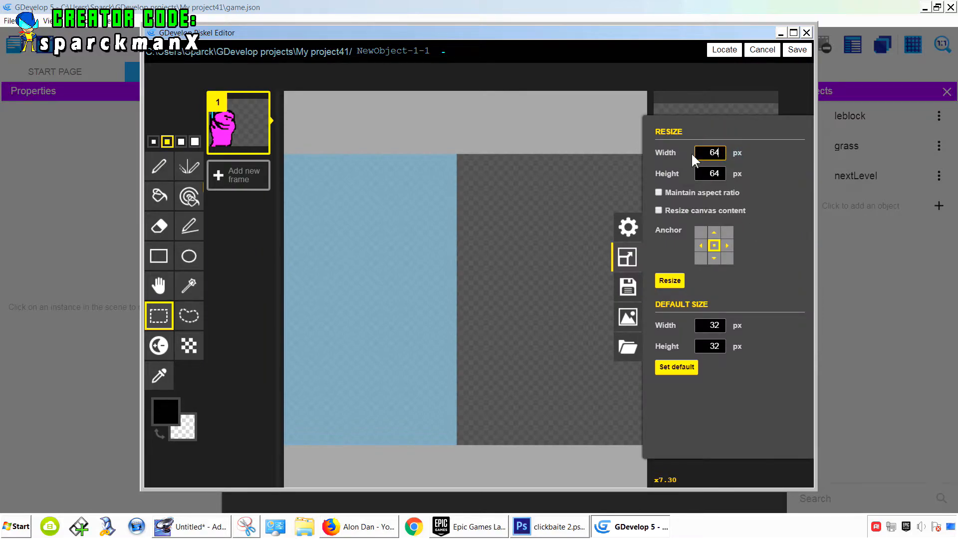
left_click(670, 281)
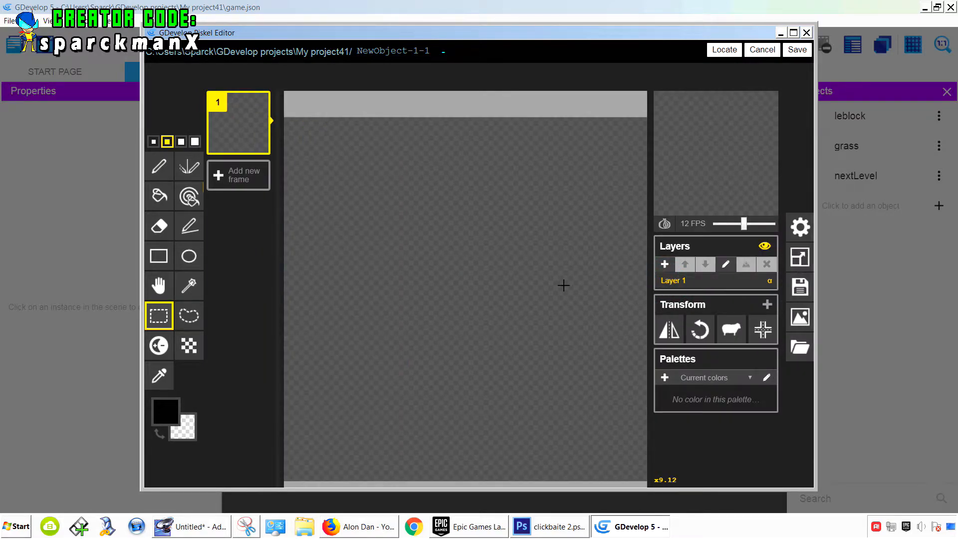
- Paste the sprite into the resized canvas, reposition it, save, and close the animation preview
key("ctrl+v")
key("v")
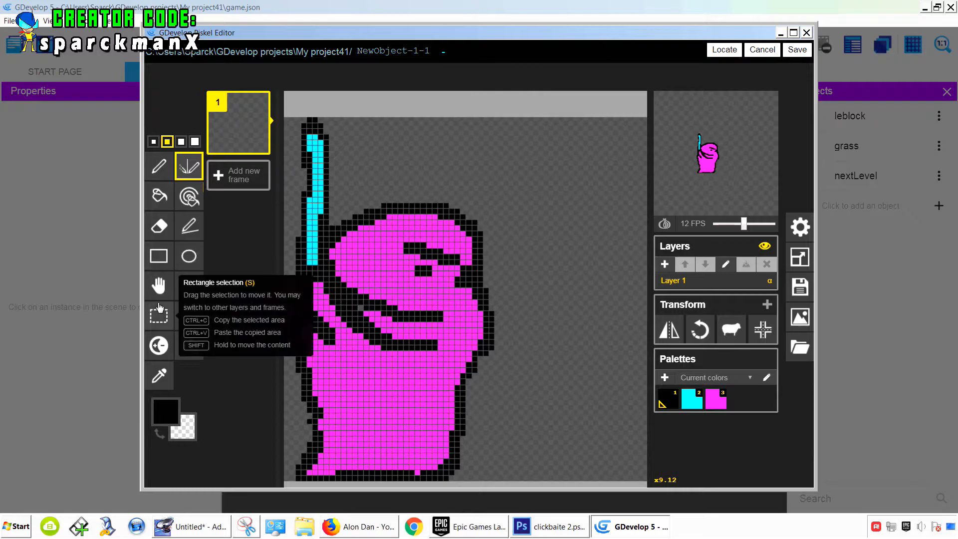
left_click(159, 285)
left_click_drag(365, 288, 451, 290)
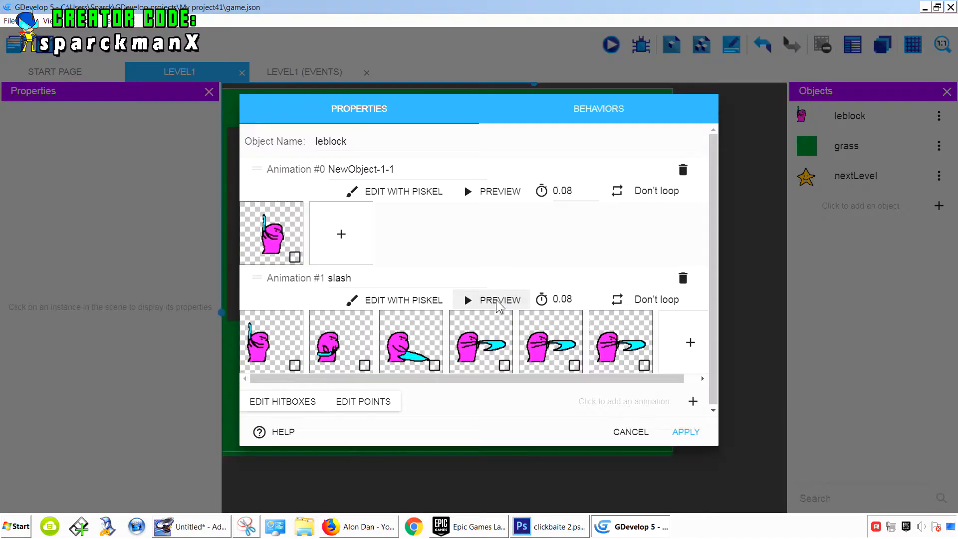
left_click(494, 300)
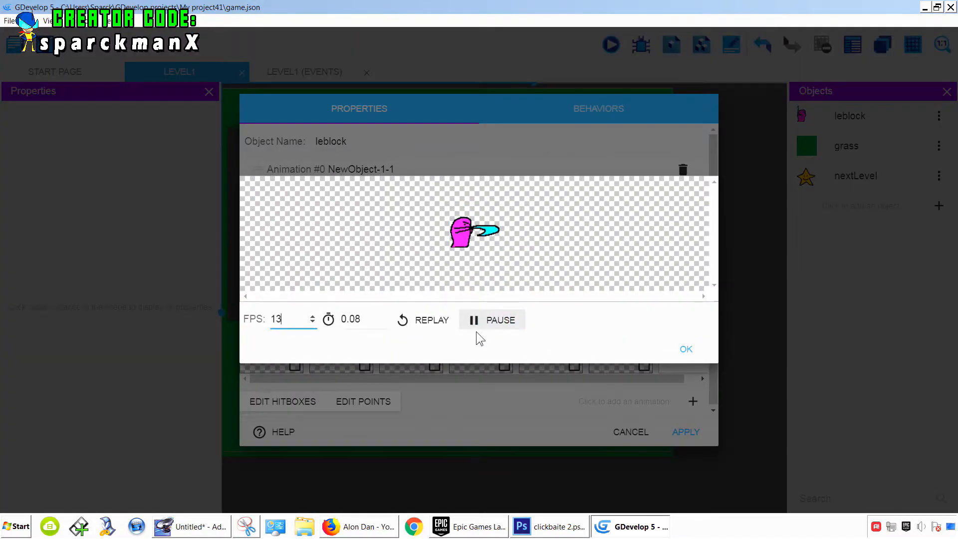
left_click(686, 348)
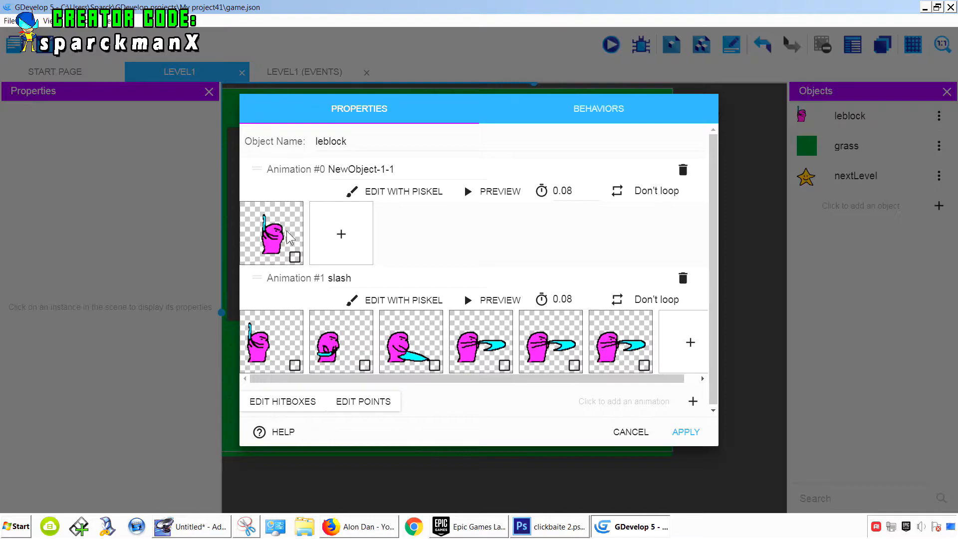
- Preview the game to check the idle sprite, then close the preview
left_click(612, 45)
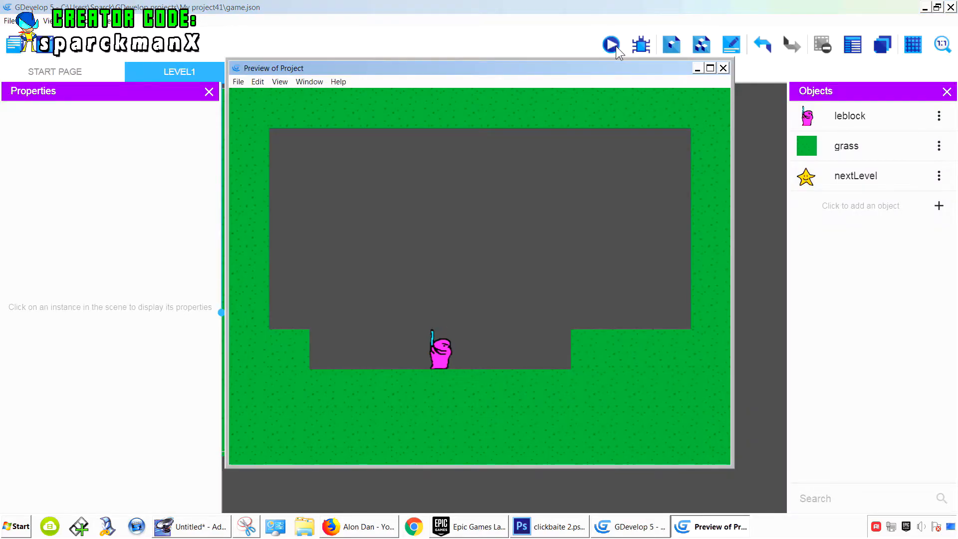
left_click(724, 68)
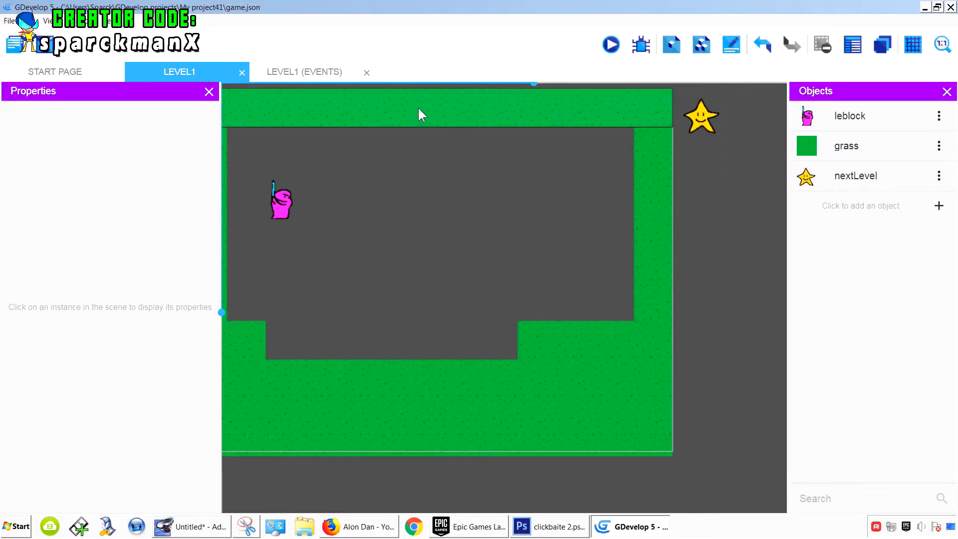
- Open the Level1 events sheet and add a new empty event below the existing ones
left_click(326, 79)
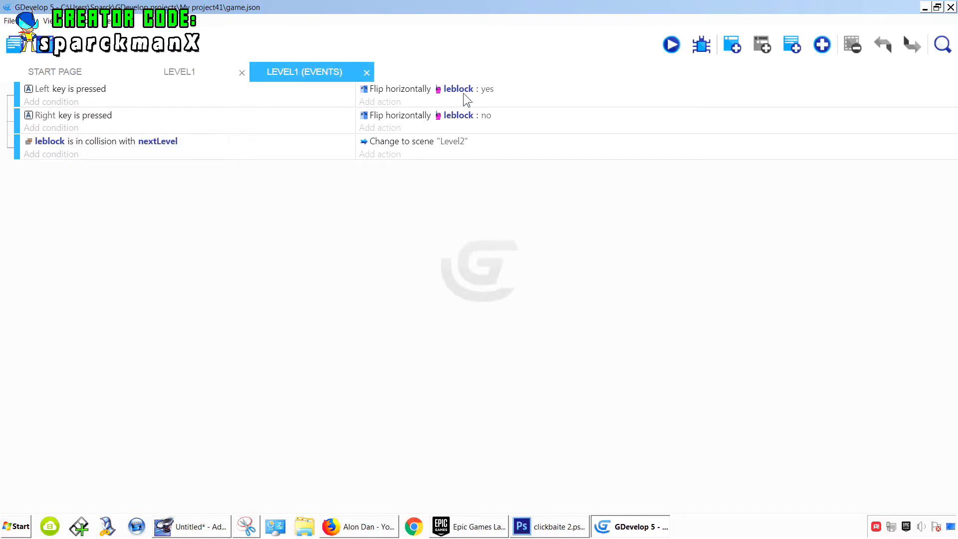
left_click(190, 76)
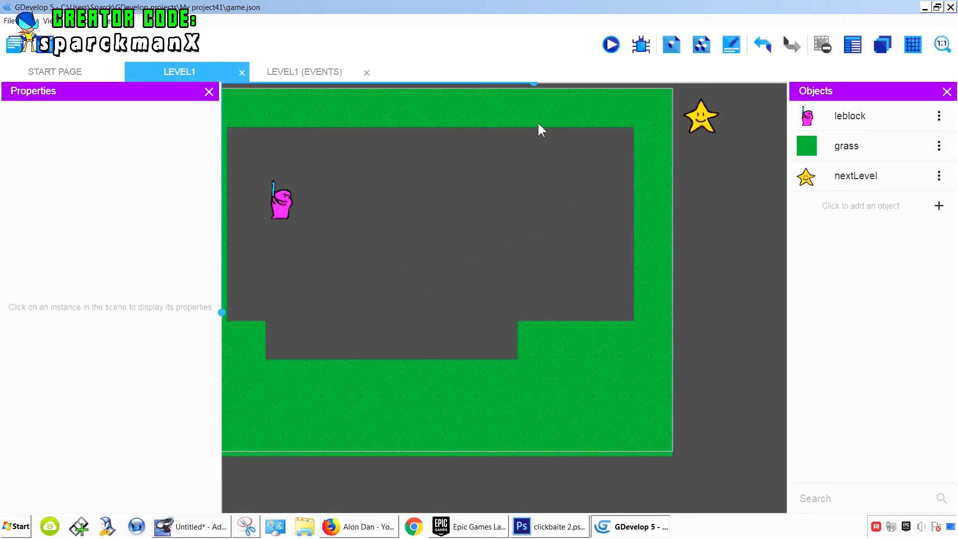
left_click(306, 76)
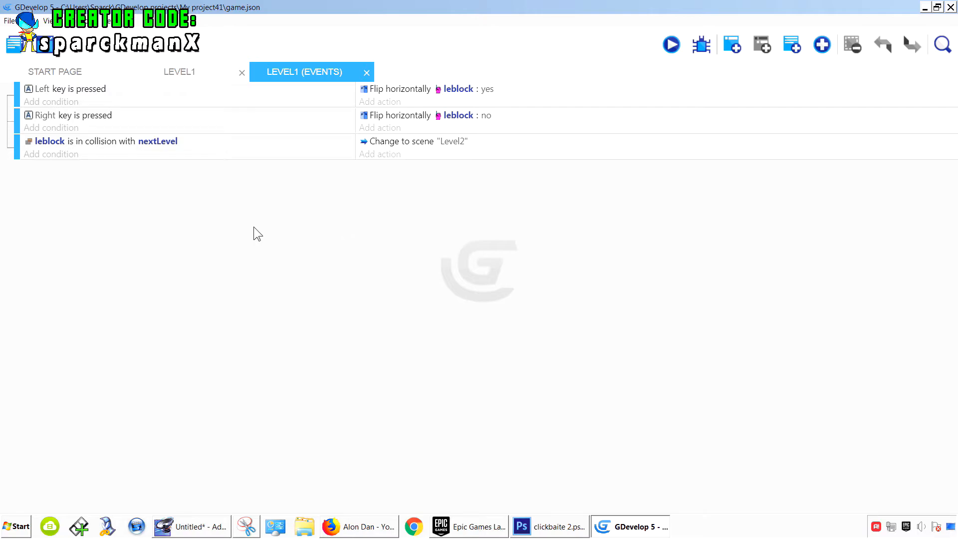
left_click(737, 50)
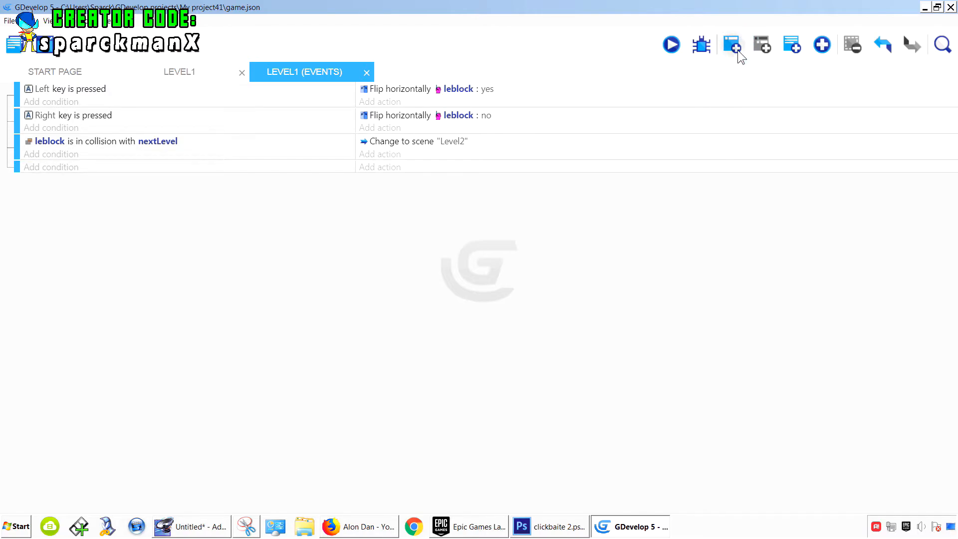
- Give the new event a condition that the RControl key is pressed
left_click(66, 169)
left_click(111, 281)
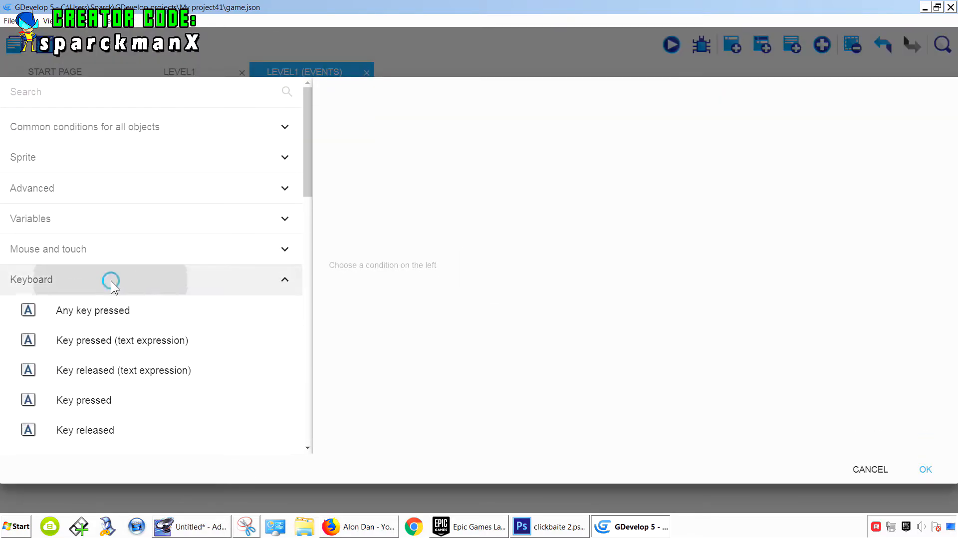
left_click(114, 409)
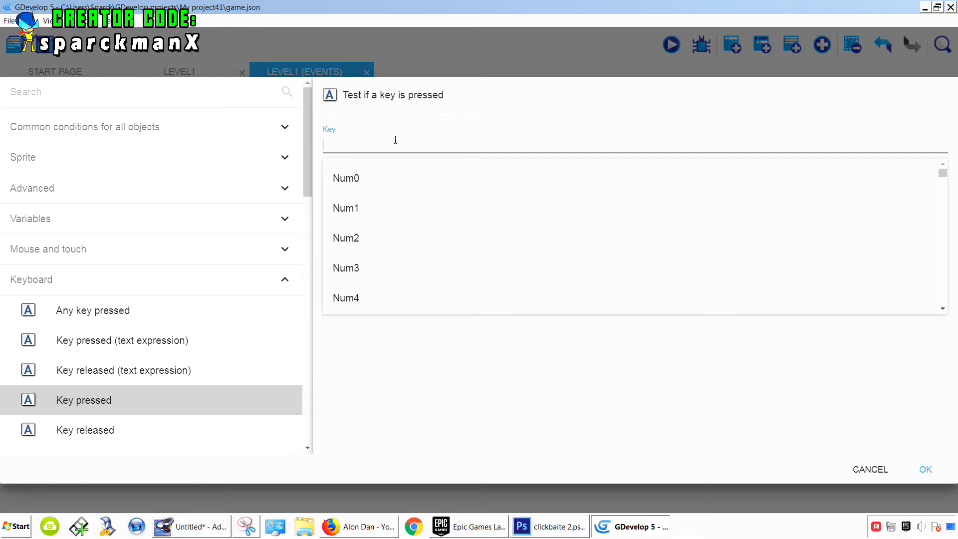
type("C")
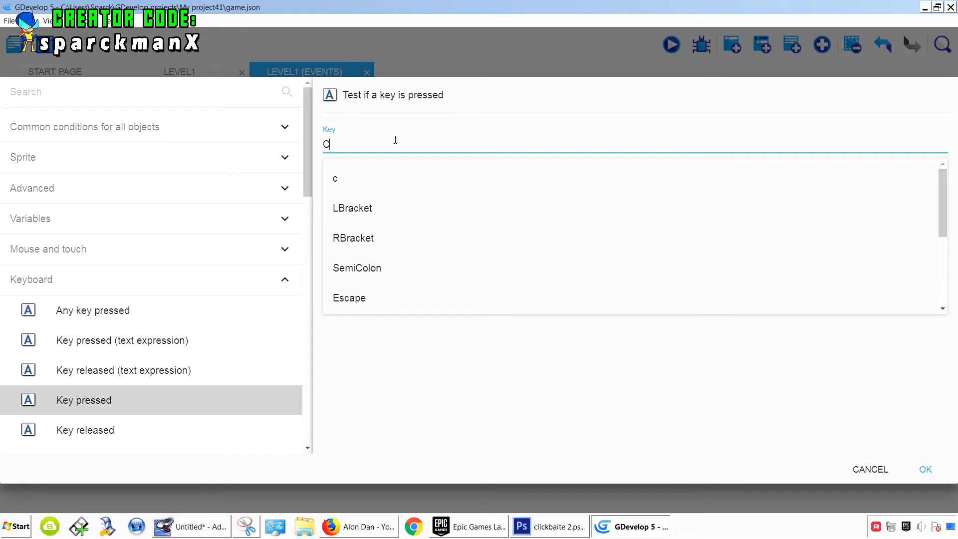
type("tr")
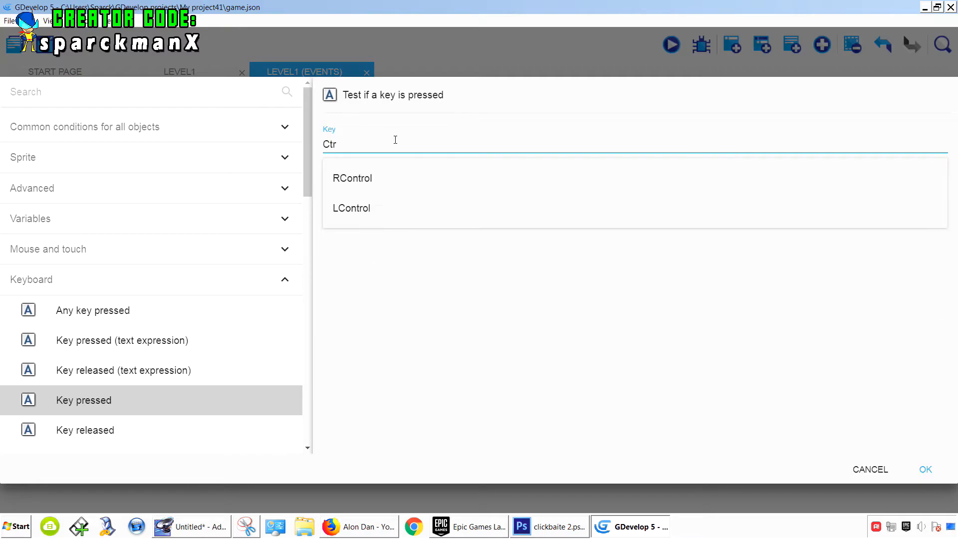
left_click(363, 188)
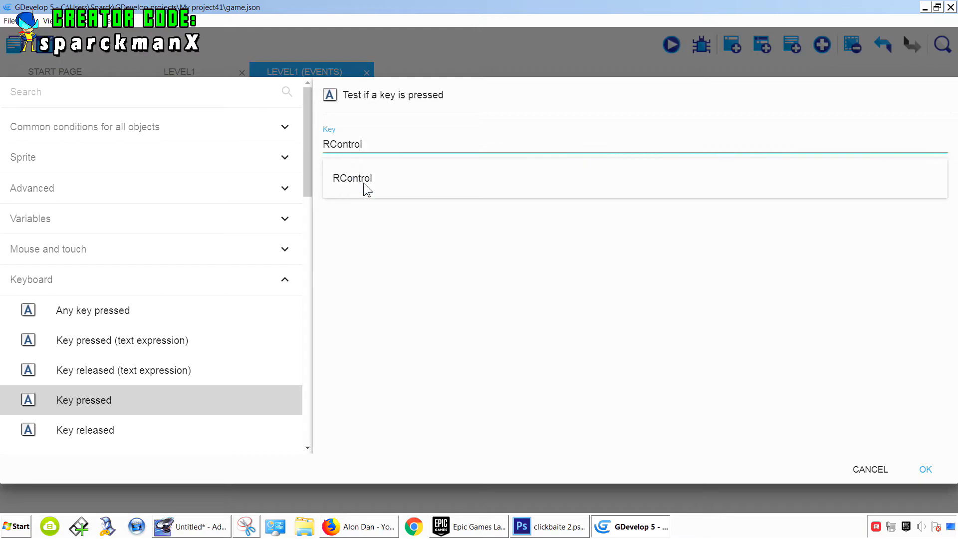
left_click(922, 468)
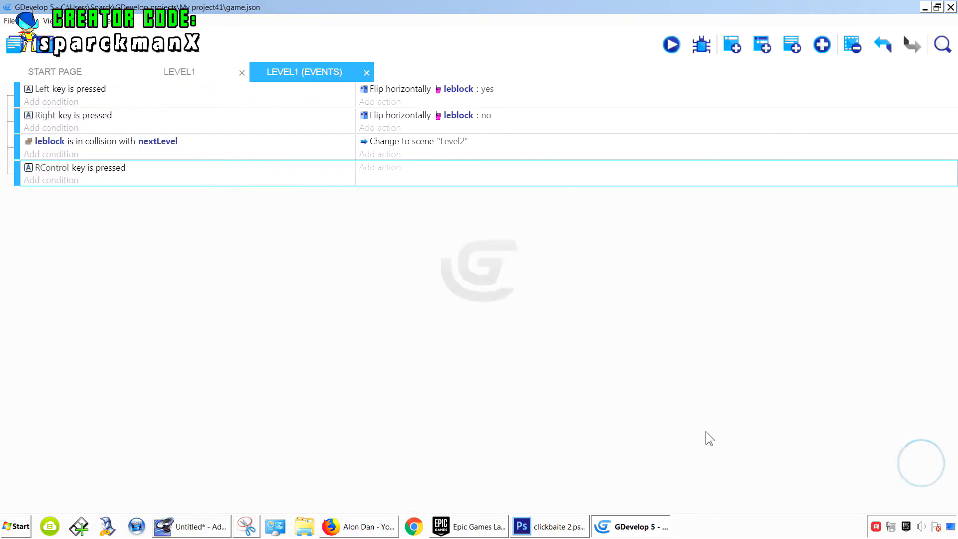
- Add an action to that event setting leblock's current animation number to 1
left_click(385, 167)
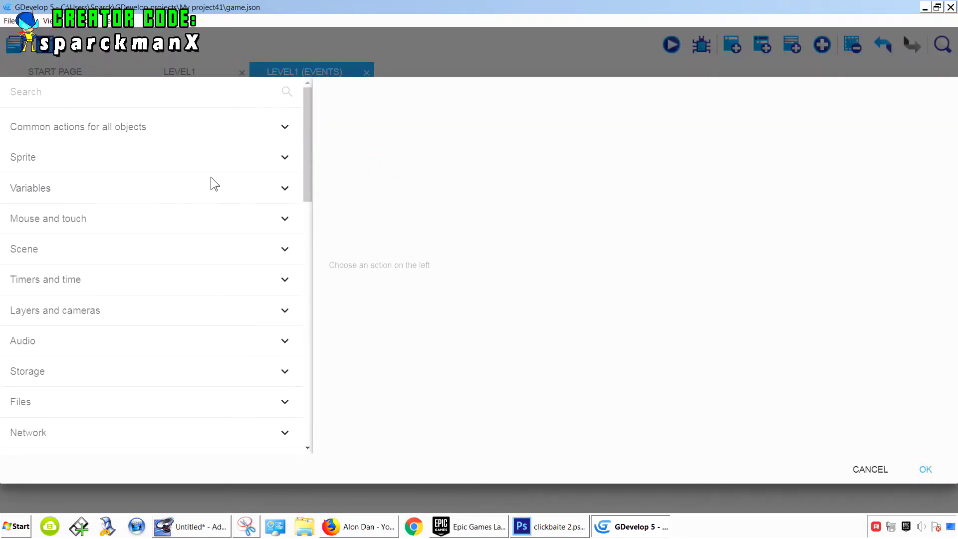
left_click(100, 159)
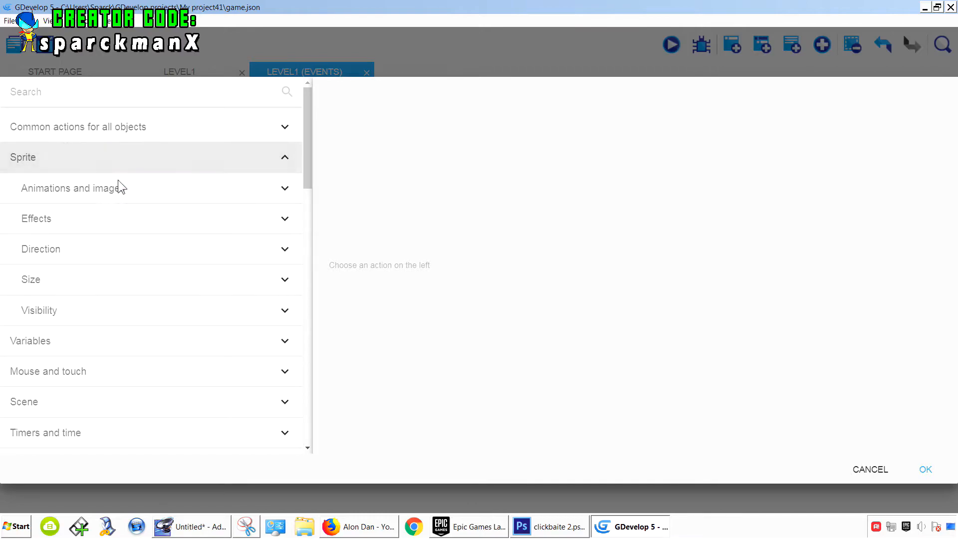
left_click(140, 194)
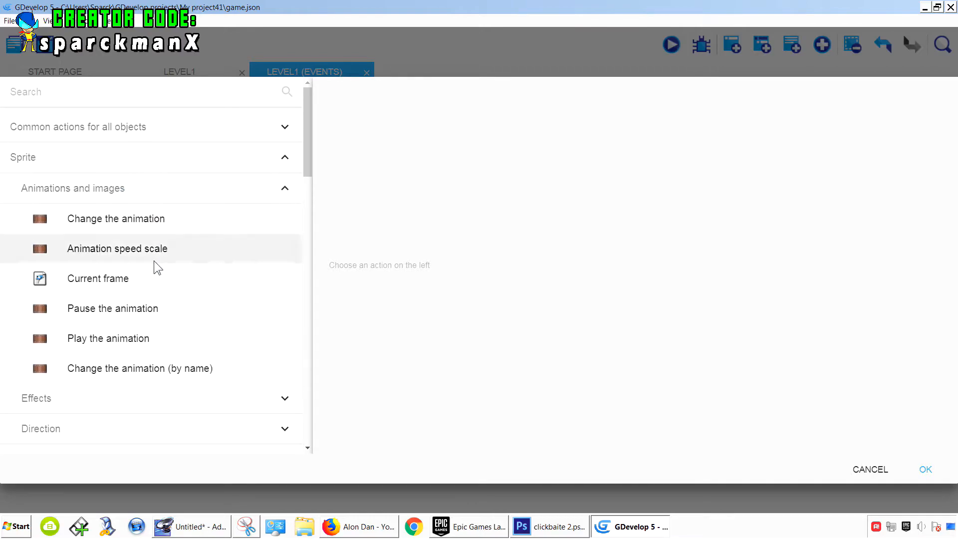
left_click(162, 223)
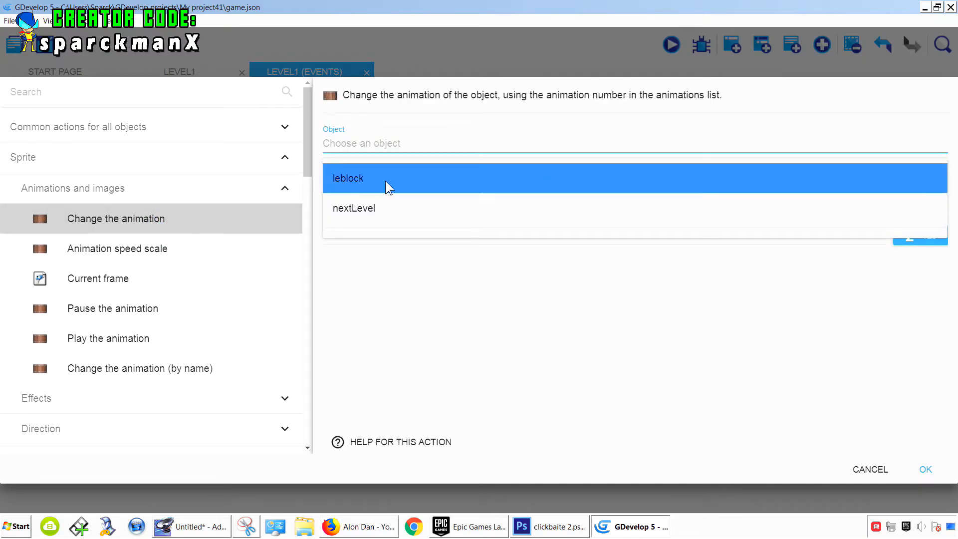
left_click(385, 180)
left_click(375, 189)
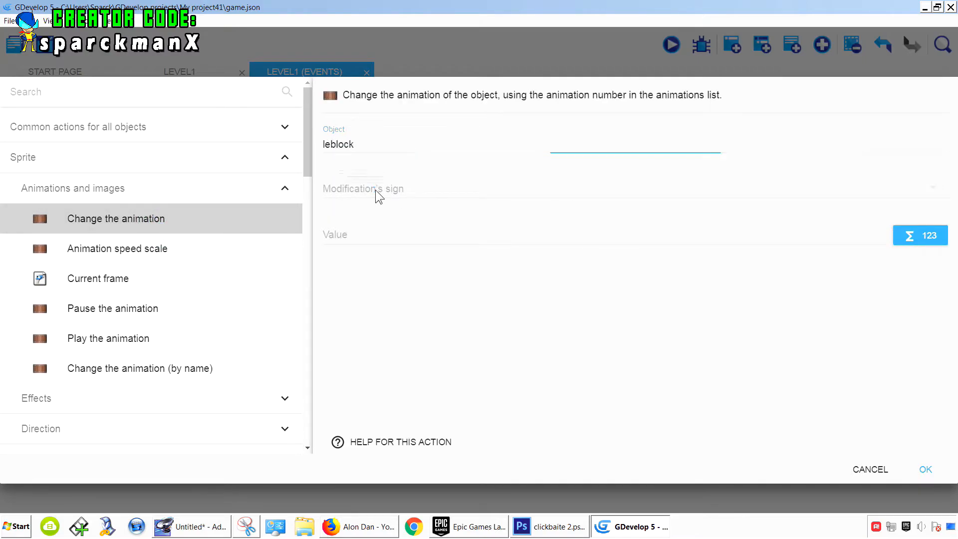
left_click(370, 188)
left_click(359, 234)
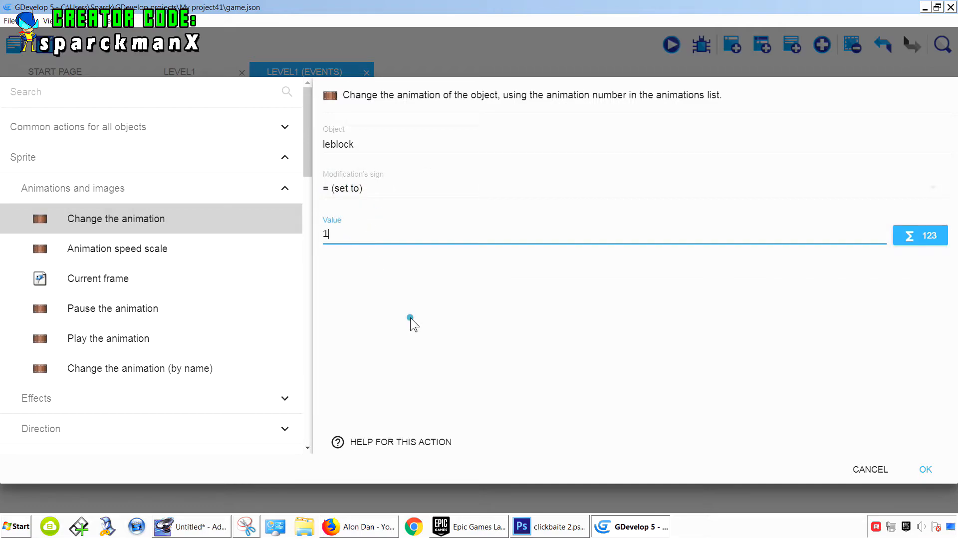
type("1")
left_click(929, 471)
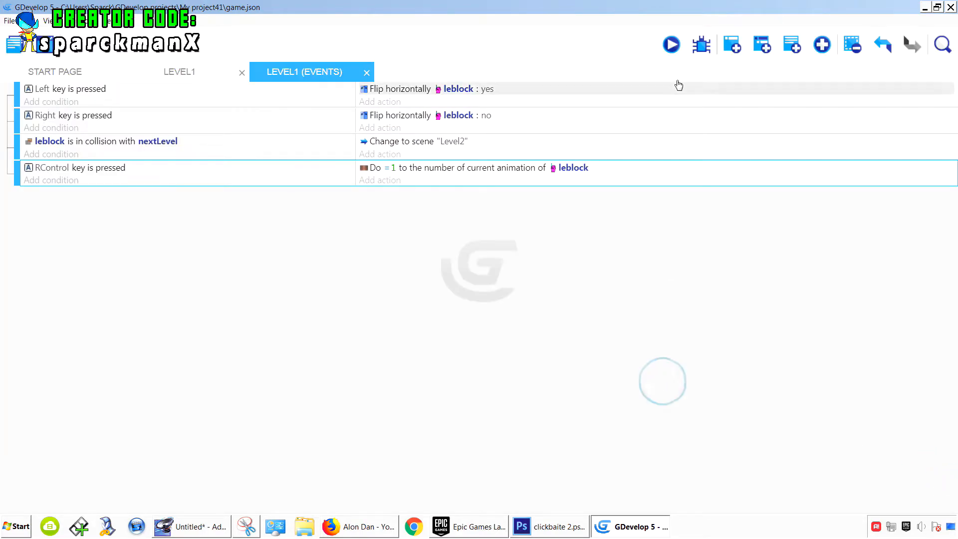
- Preview the game, test moving right and the RControl slash, then close the preview
left_click(672, 45)
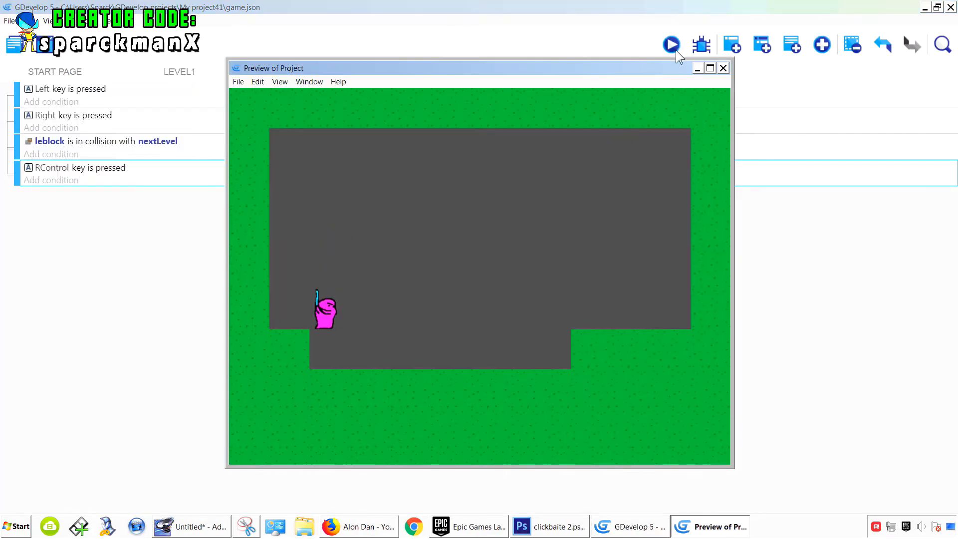
key("Right")
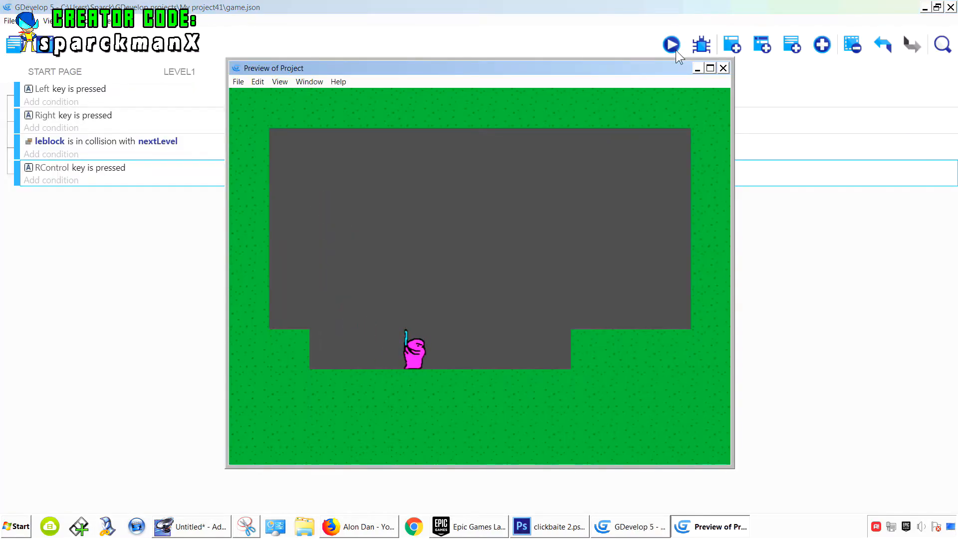
key("Control_R")
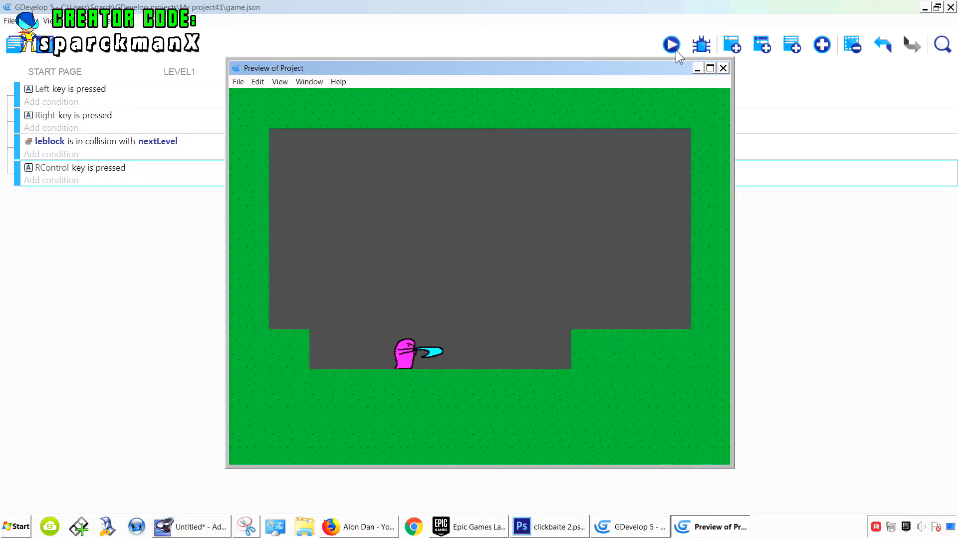
left_click(723, 68)
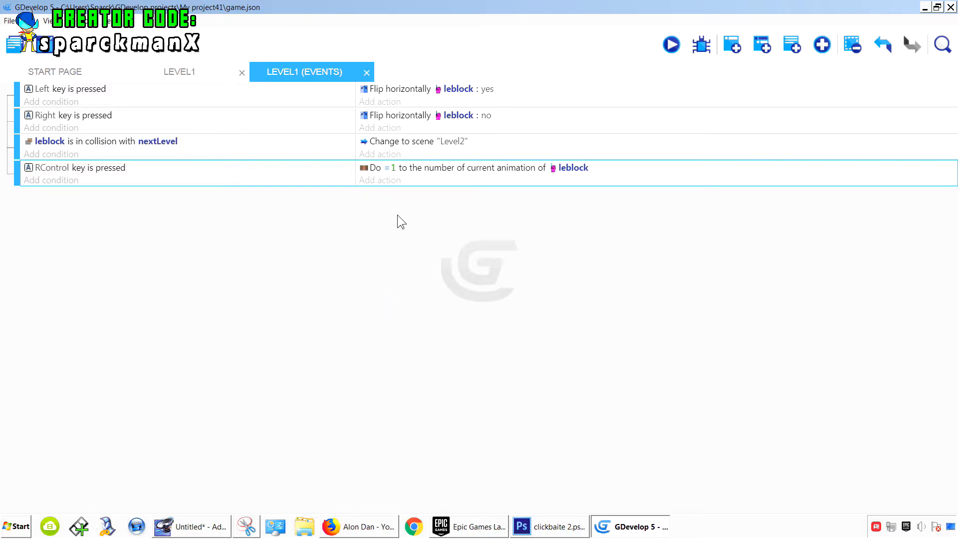
- Add another event with the condition that leblock's animation is finished
left_click(734, 49)
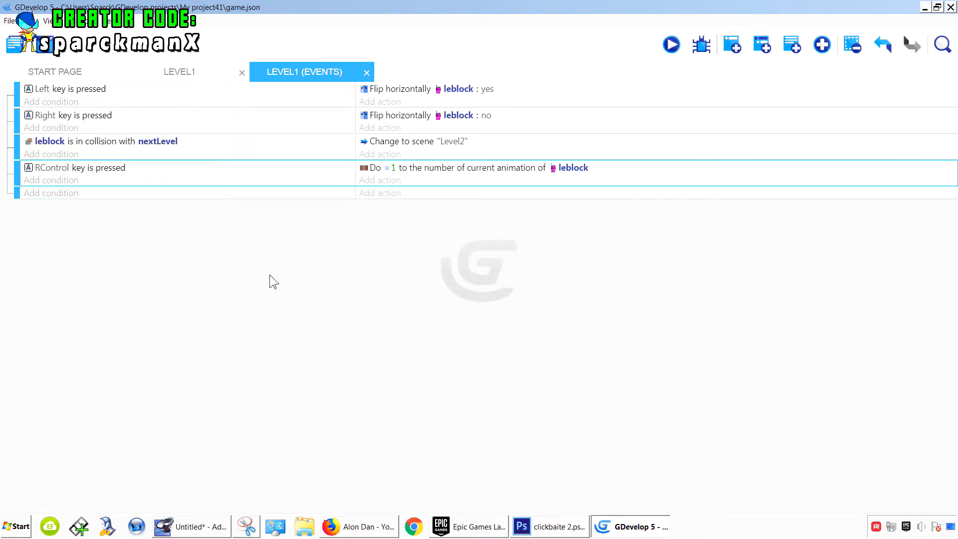
left_click(65, 198)
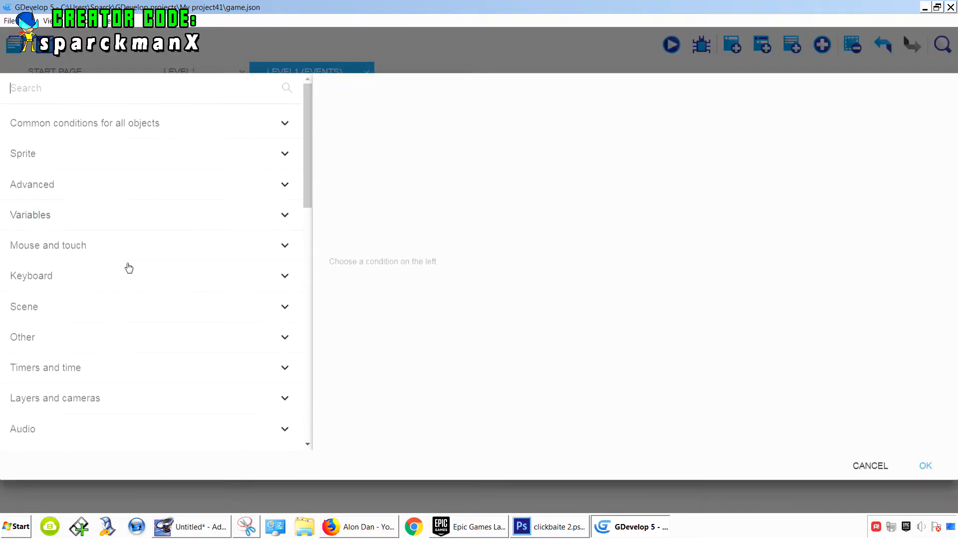
left_click(94, 159)
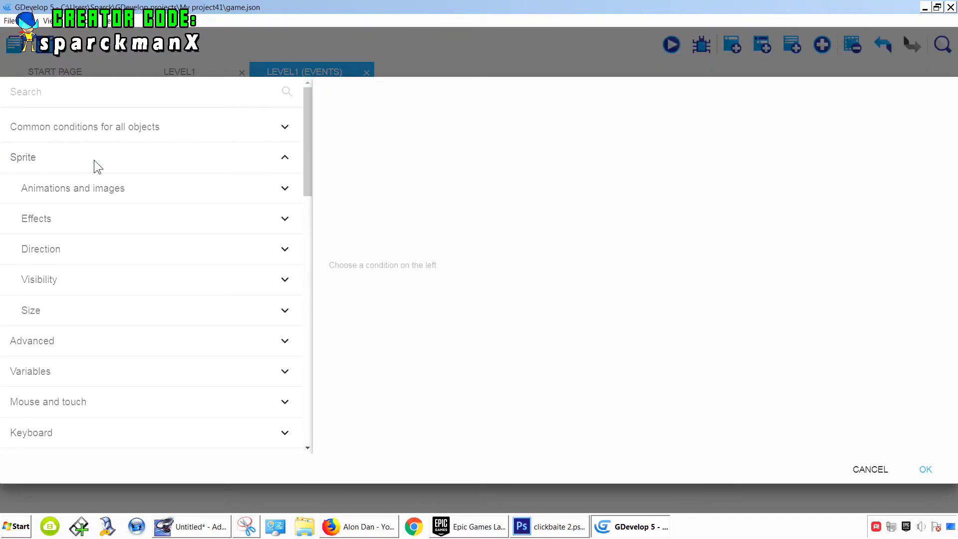
left_click(127, 194)
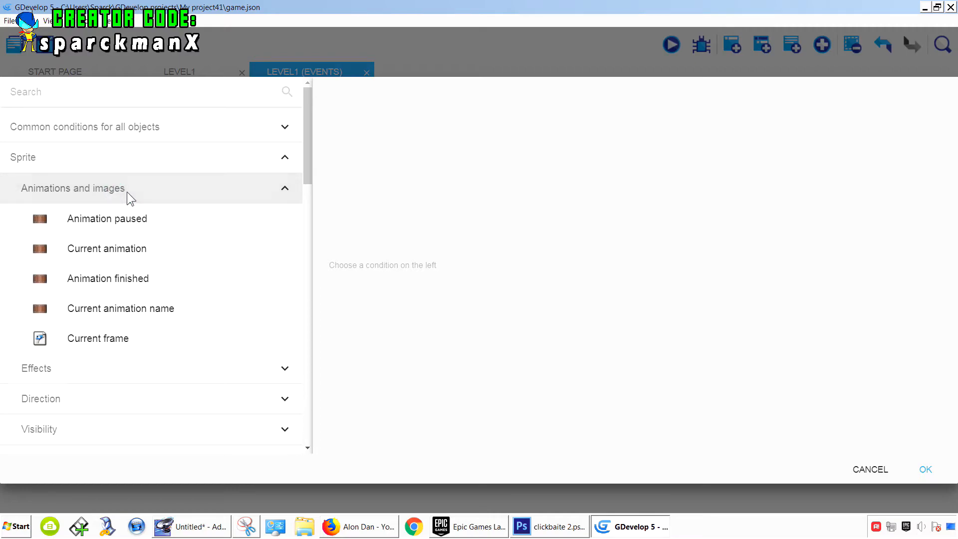
left_click(140, 280)
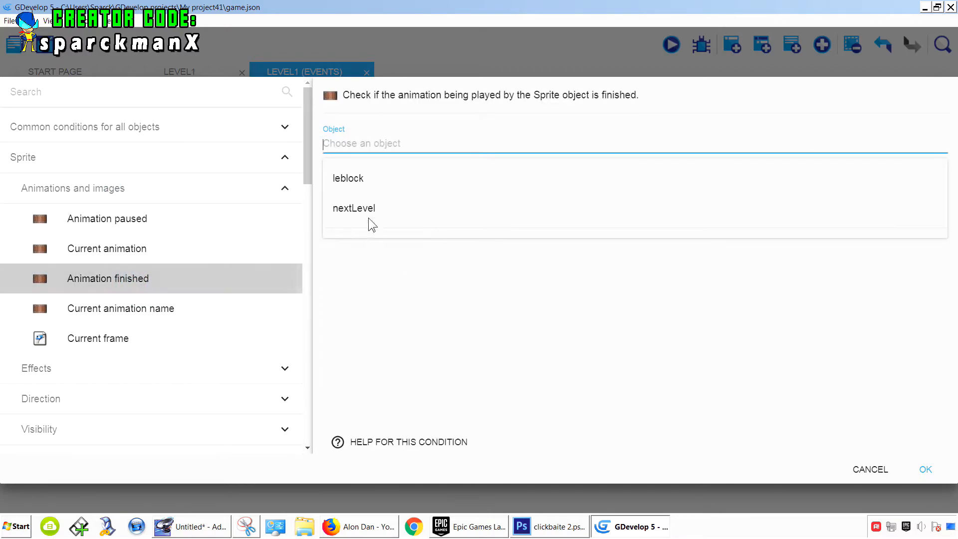
left_click(368, 188)
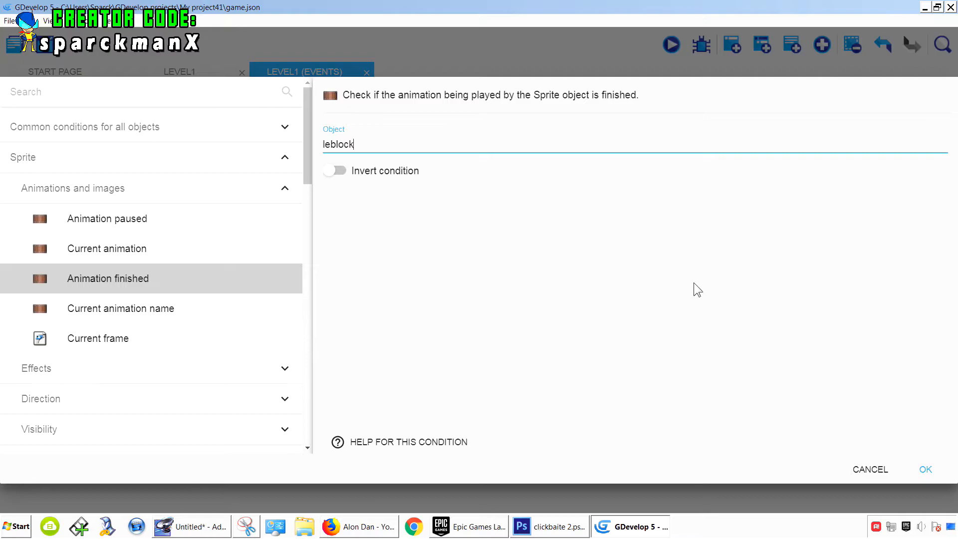
left_click(926, 469)
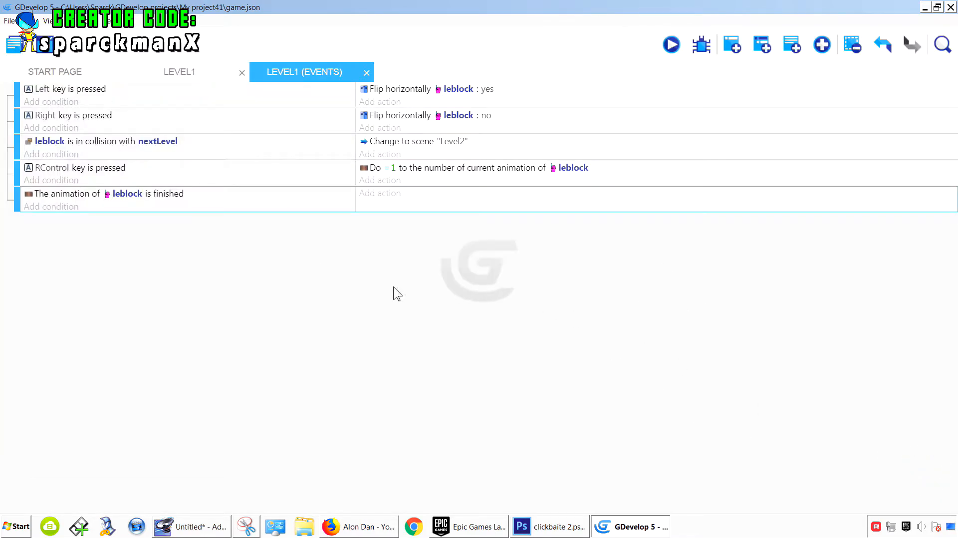
- Add a second condition to that event checking that leblock's current animation name is "slash"
left_click(68, 212)
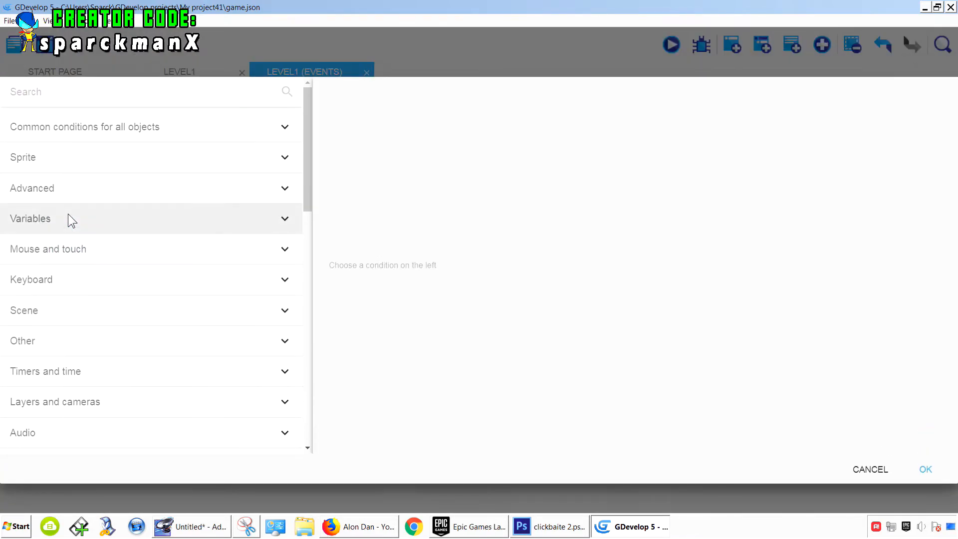
left_click(75, 161)
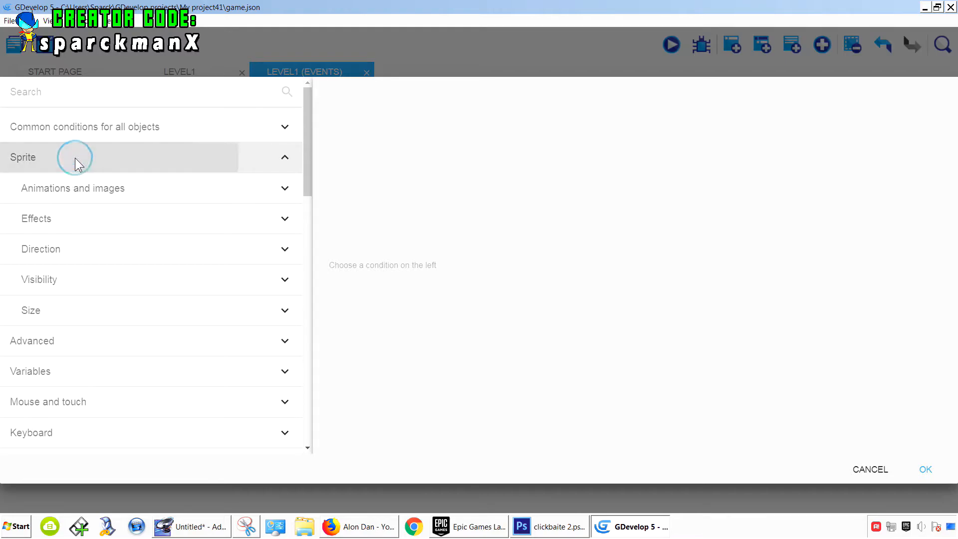
left_click(113, 192)
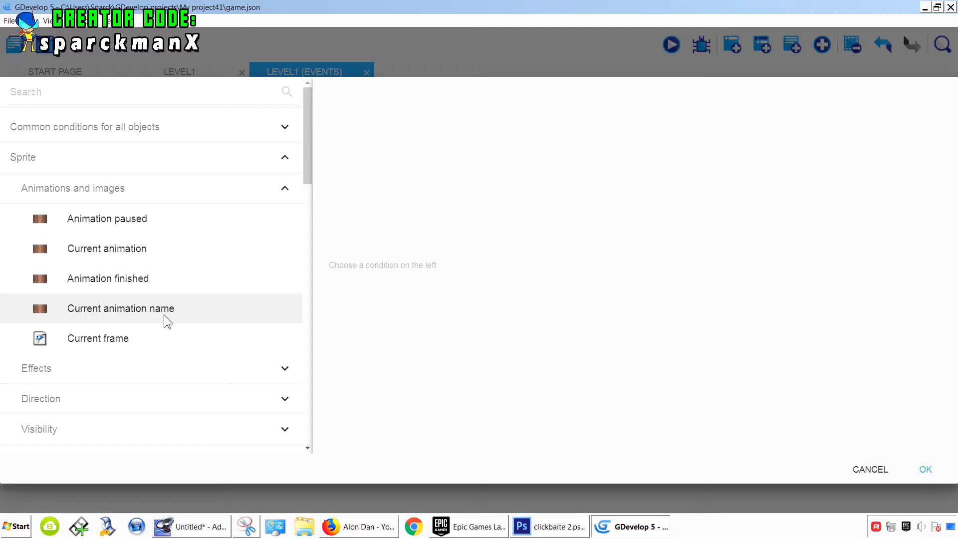
left_click(163, 314)
left_click(372, 169)
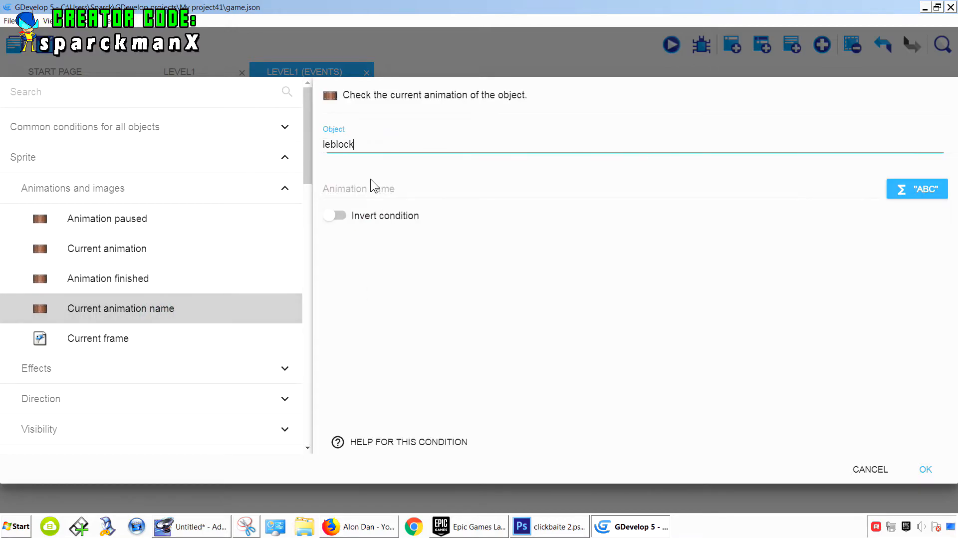
left_click(367, 187)
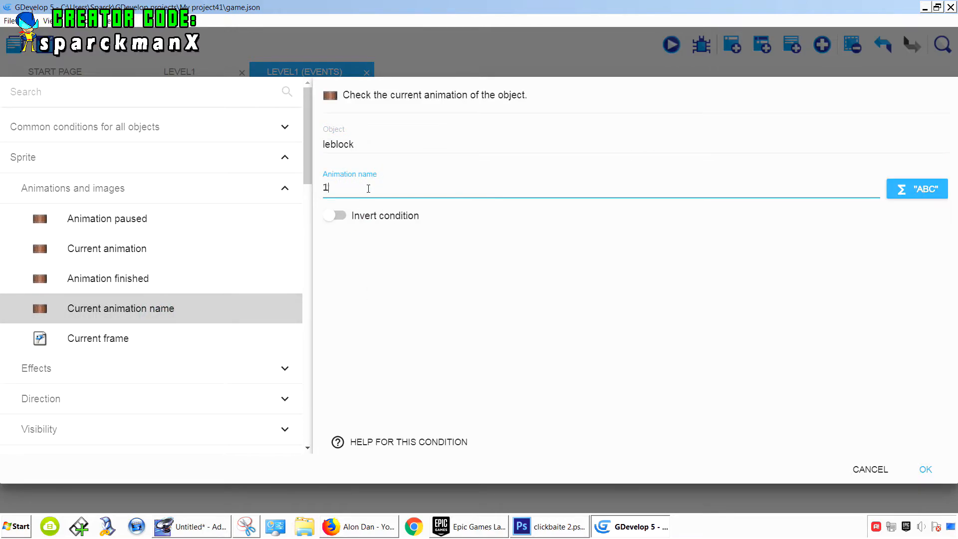
type("1")
left_click(422, 294)
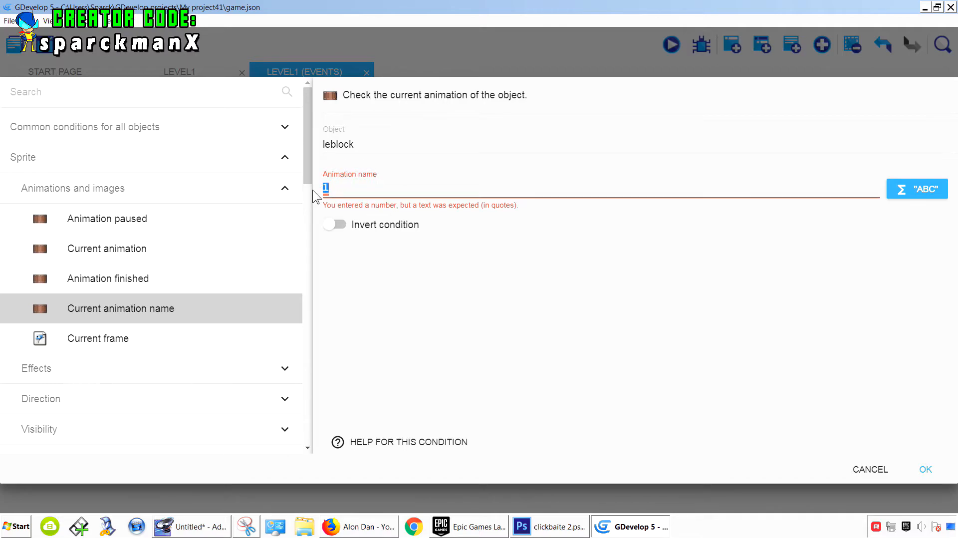
key("Left")
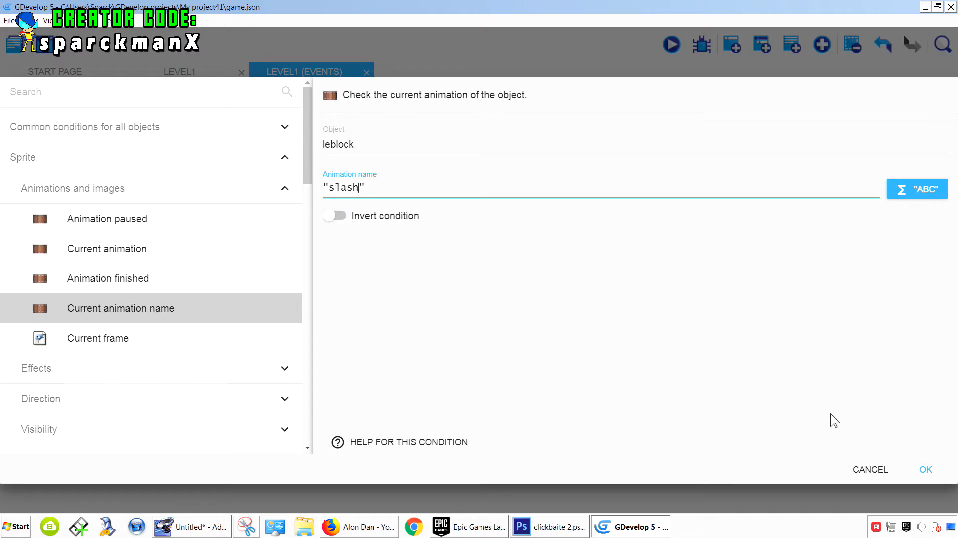
left_click(926, 469)
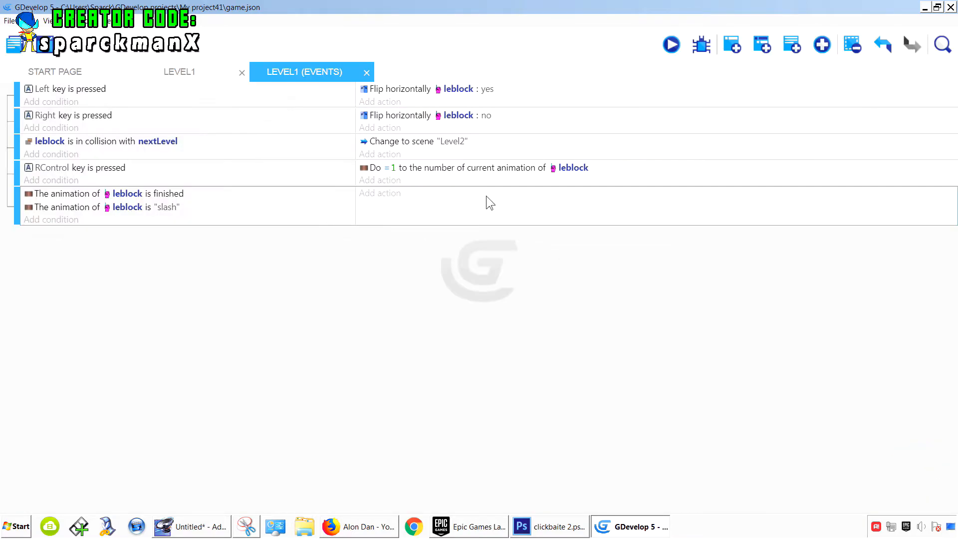
- Open leblock's object editor, check the name of animation #1 "slash", and apply
left_click(210, 76)
left_click(939, 117)
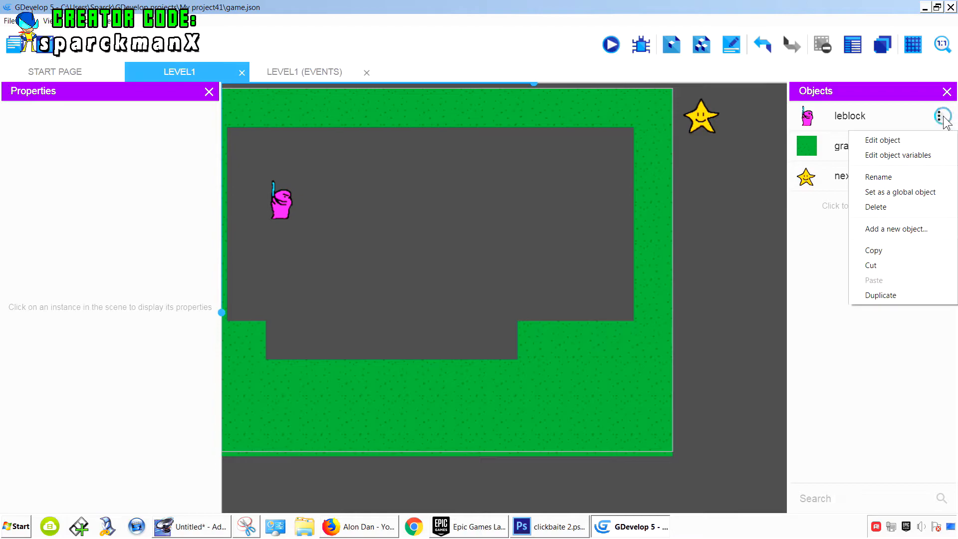
left_click(920, 138)
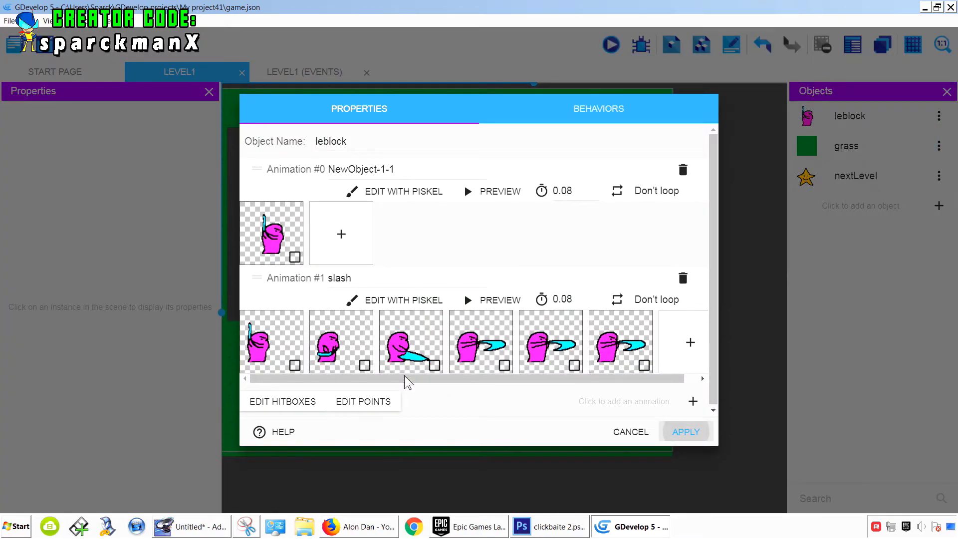
double_click(335, 278)
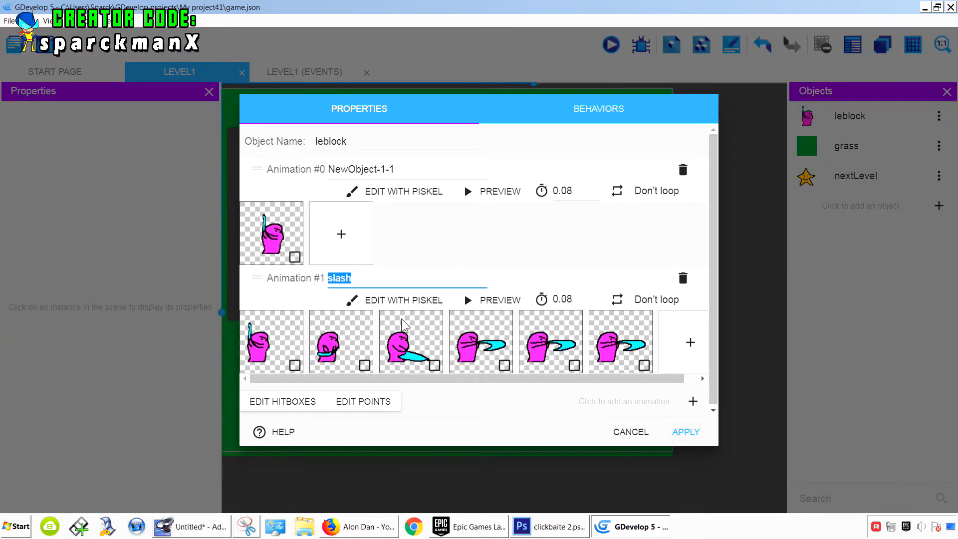
left_click(686, 432)
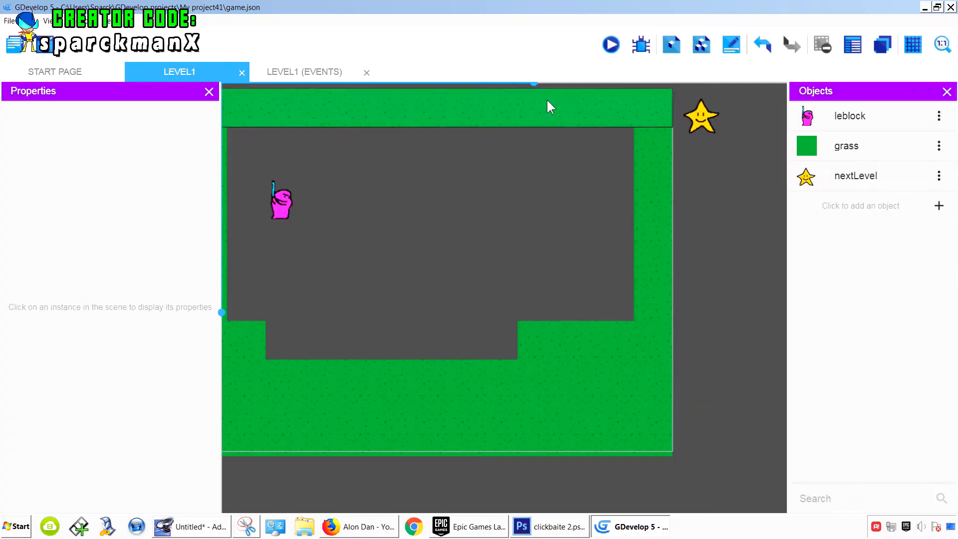
- Preview the game, test moving left and right and pressing z, then close the preview
left_click(608, 45)
key("Right")
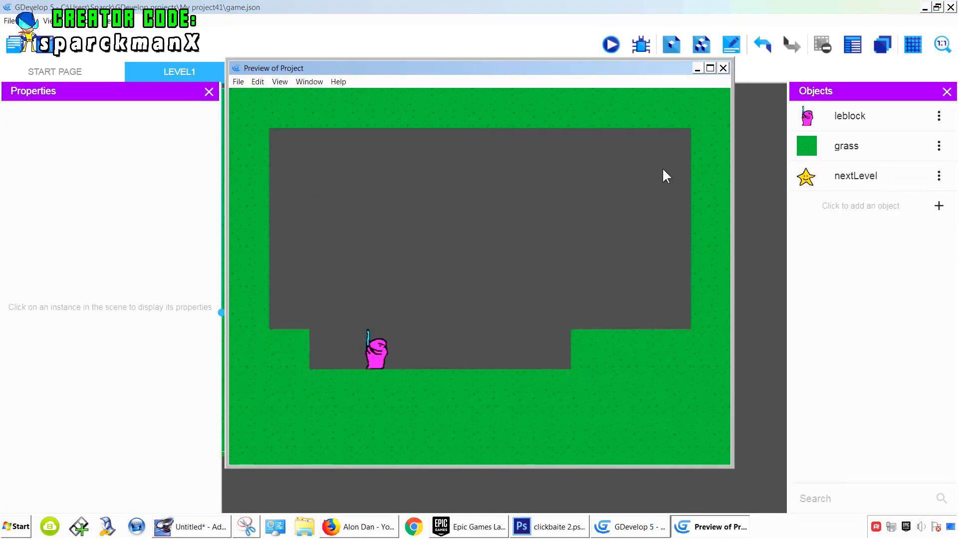
key("Left")
key("z")
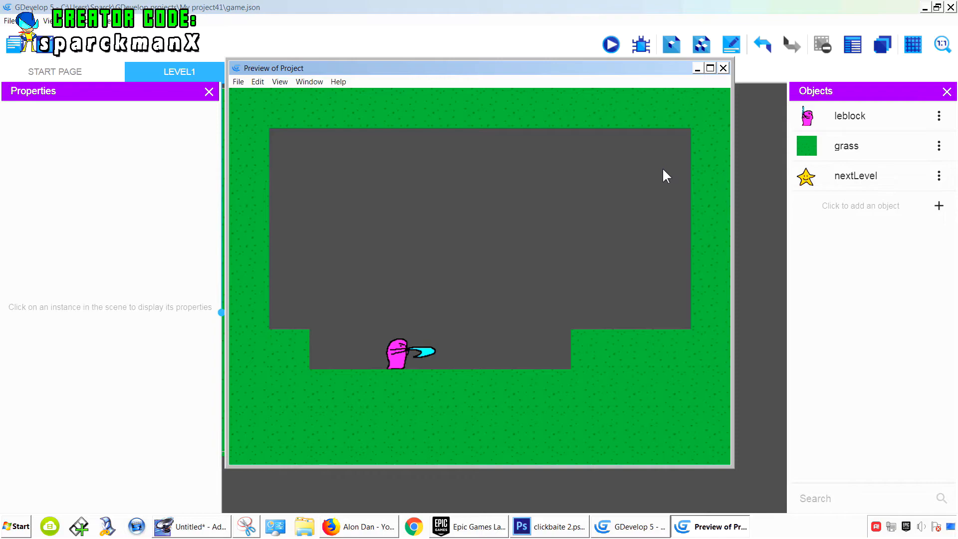
left_click(723, 68)
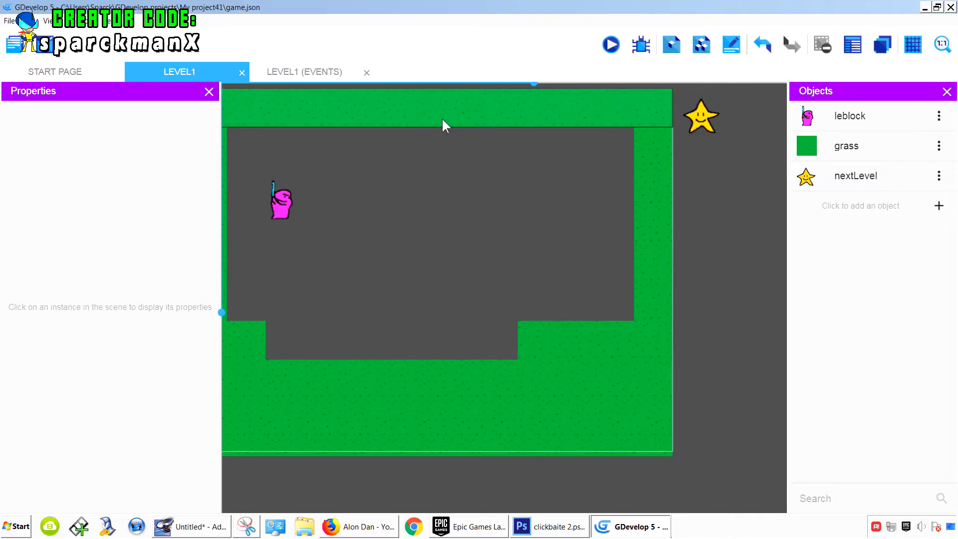
- Reorder the last event's conditions so the "slash" animation check comes before the finished check
left_click(319, 74)
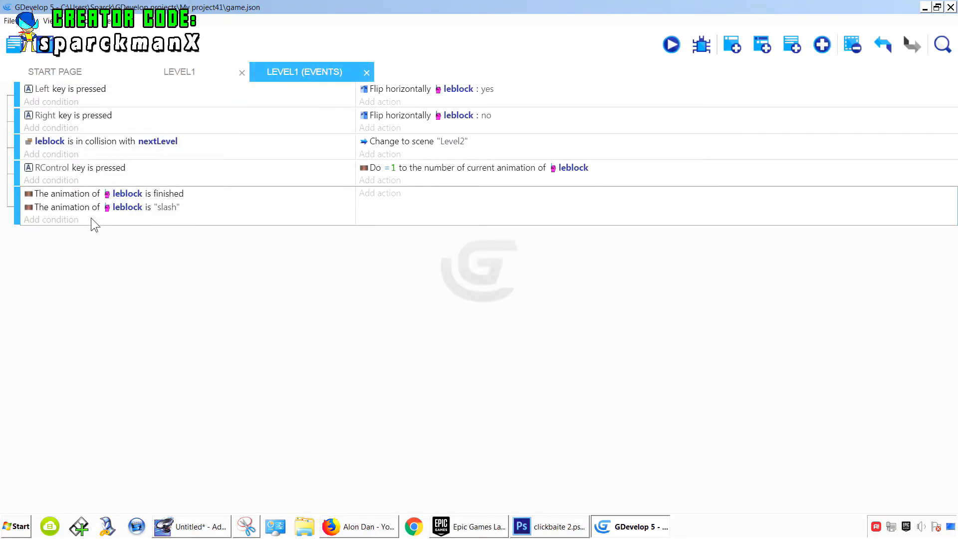
left_click(74, 195)
left_click_drag(69, 206, 70, 193)
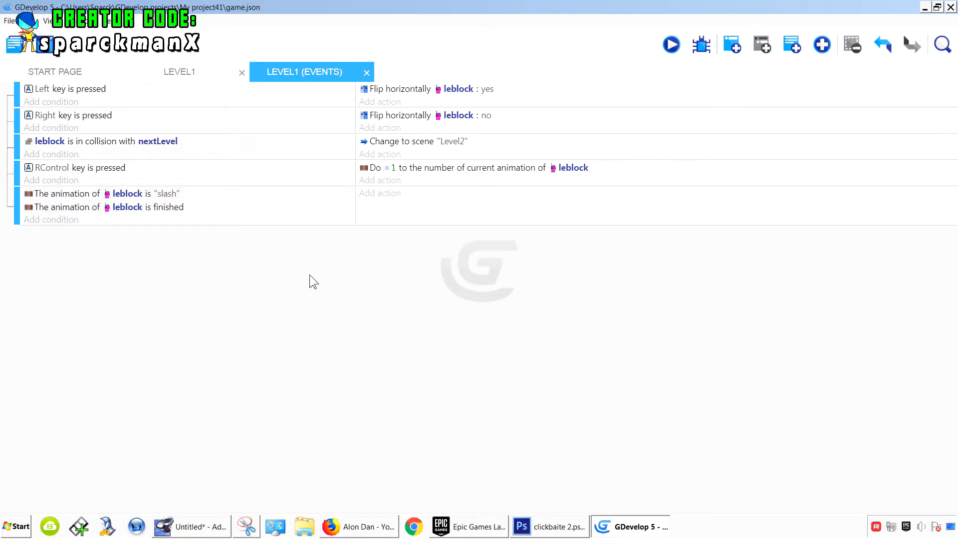
- Add an action to that event setting leblock's current animation number to 0
left_click(384, 196)
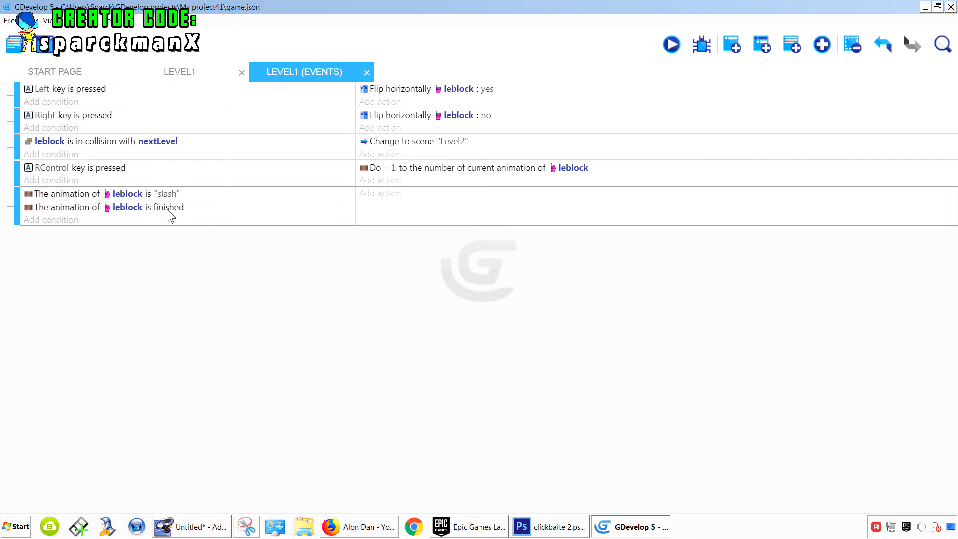
left_click(379, 194)
left_click(91, 158)
left_click(135, 189)
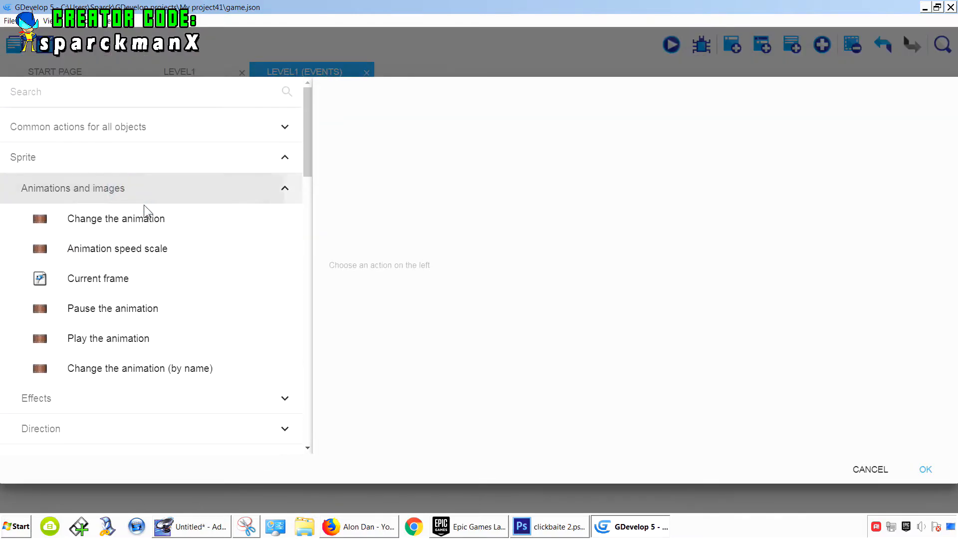
left_click(138, 226)
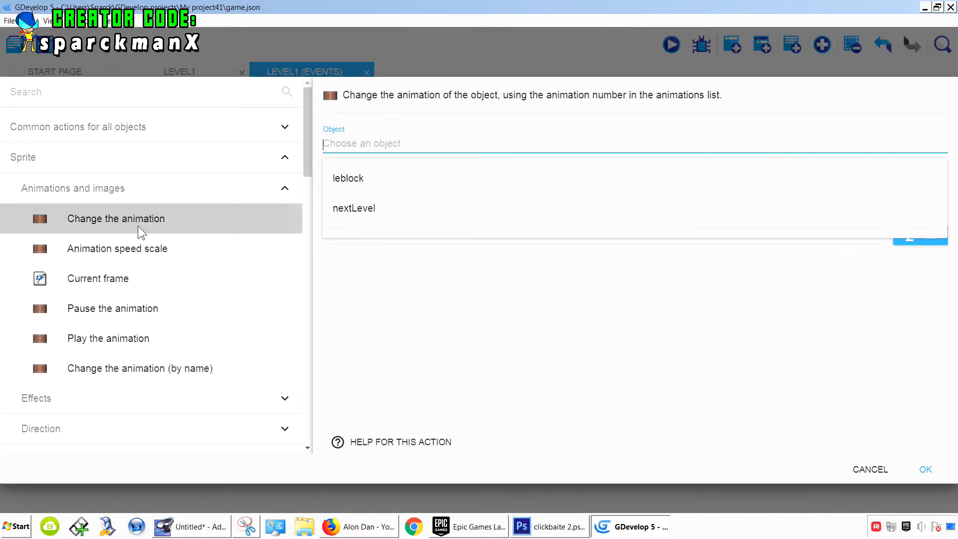
left_click(374, 179)
left_click(373, 202)
left_click(375, 195)
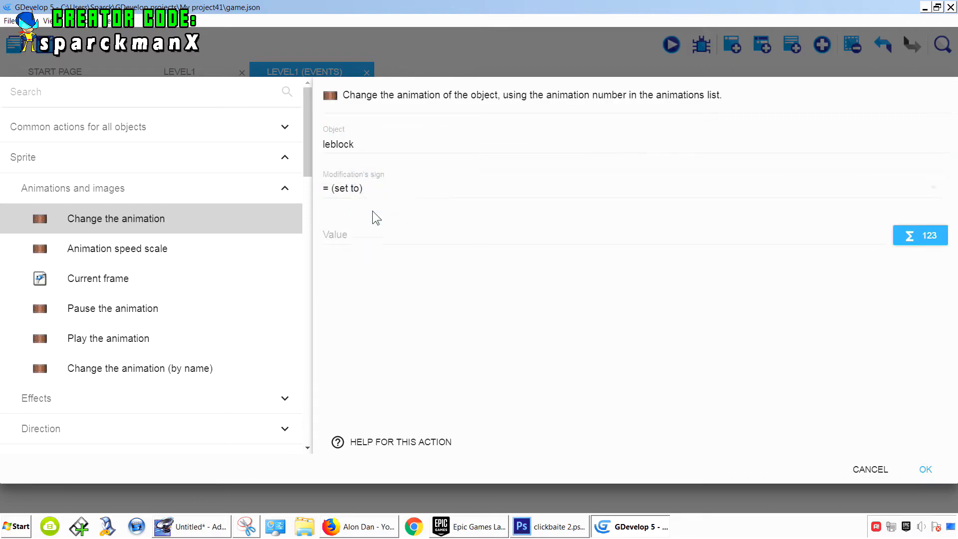
left_click(357, 238)
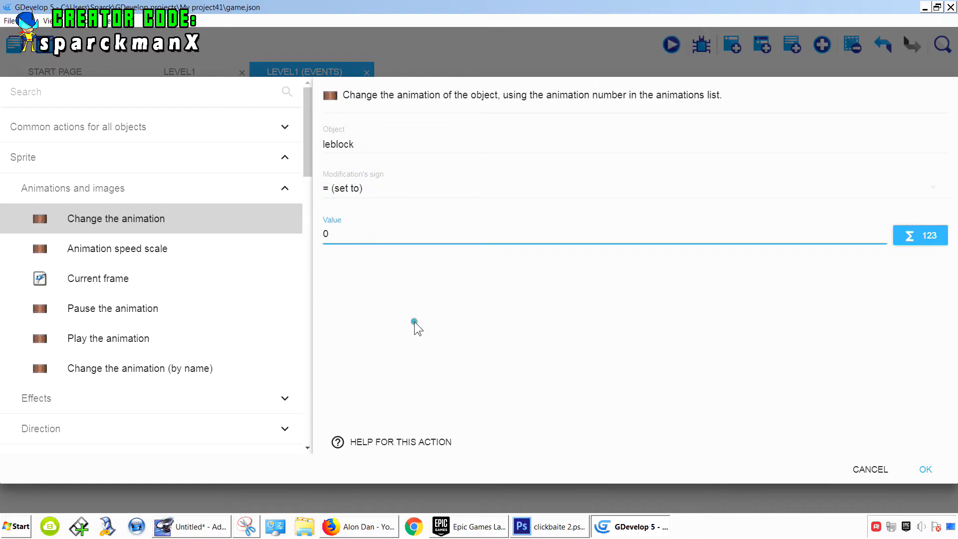
left_click(924, 470)
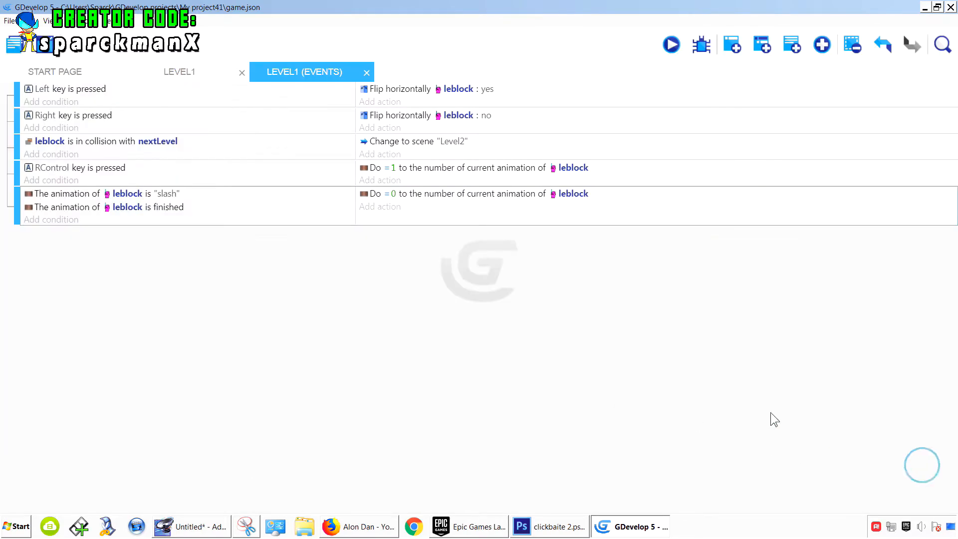
- Preview the game, press RControl repeatedly to test the slash returning to idle, then close the preview
left_click(672, 45)
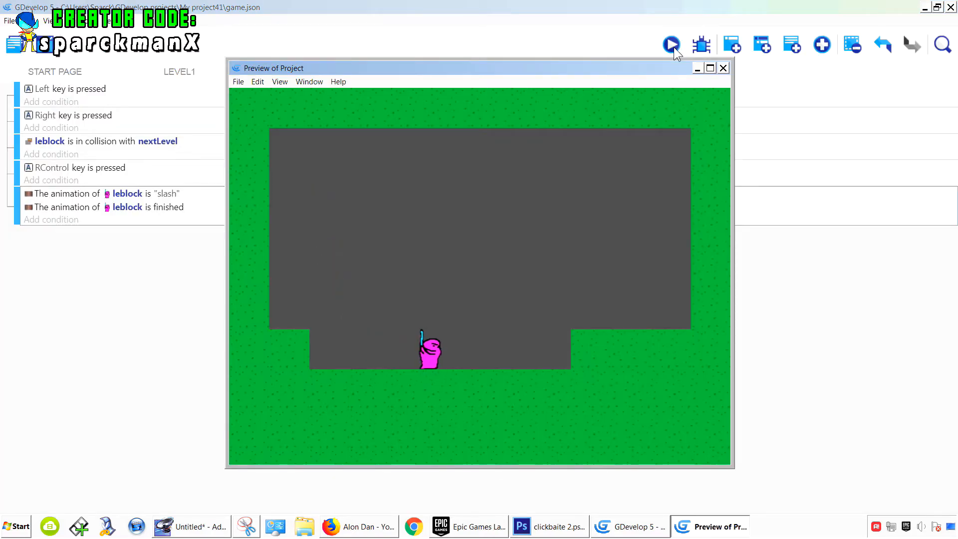
key("ctrl")
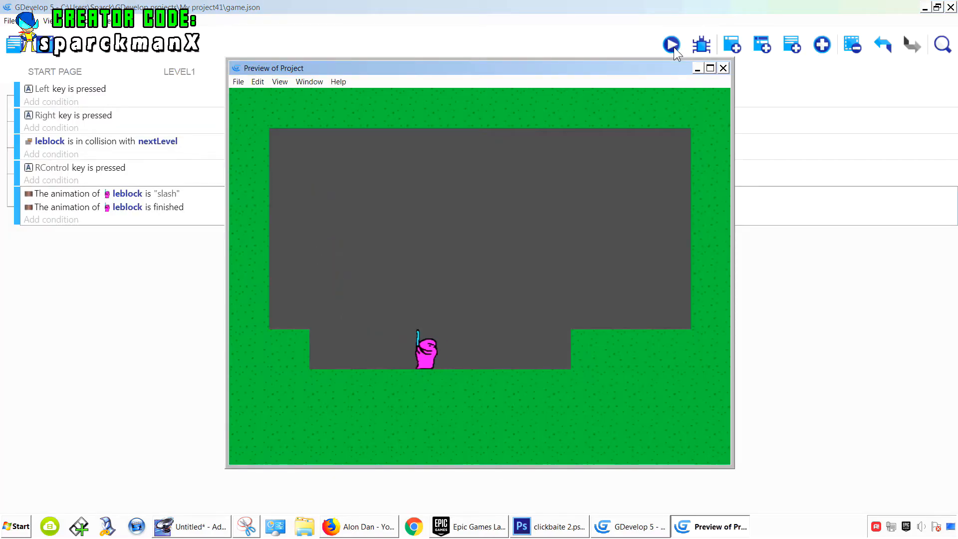
key("ctrl")
key("ctrl")
key("ctrl")
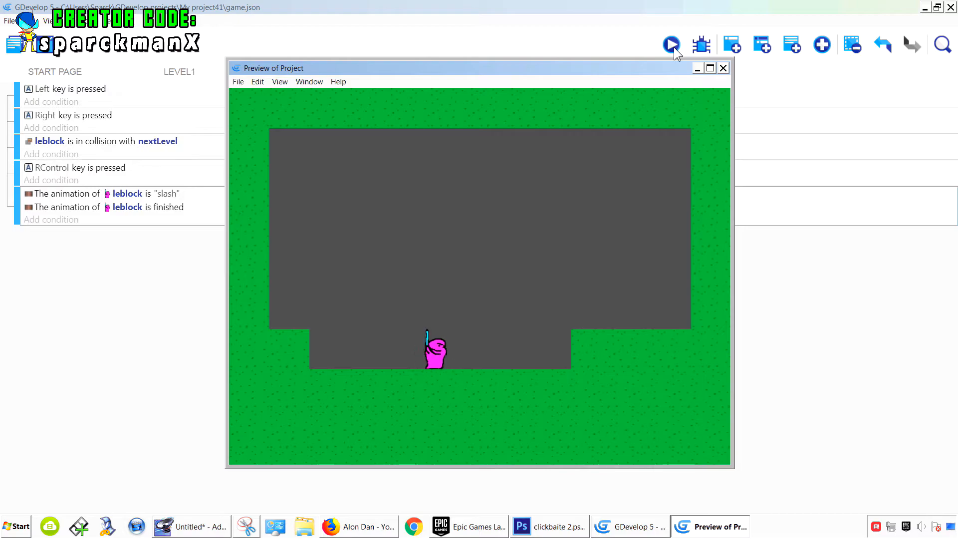
key("ctrl")
key("ctrl")
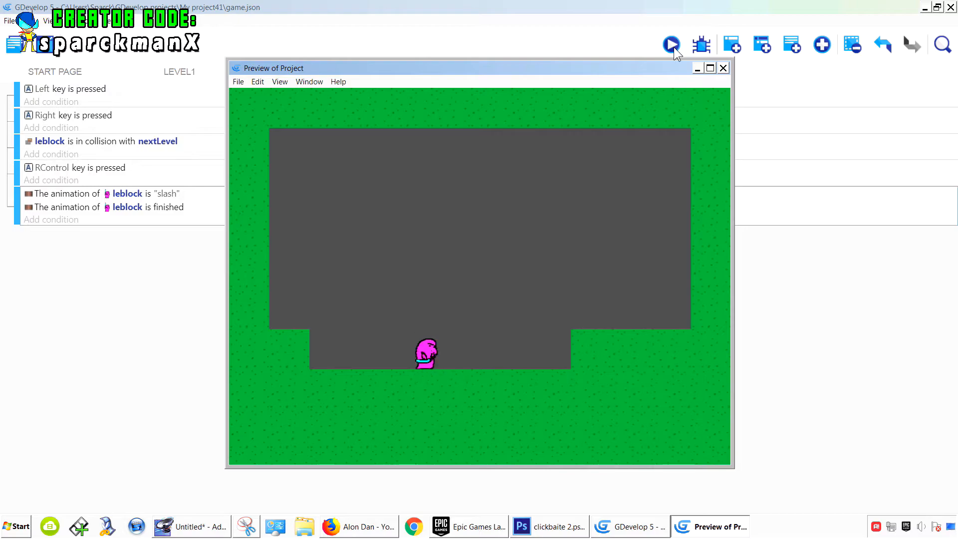
key("ctrl")
key("ctrl")
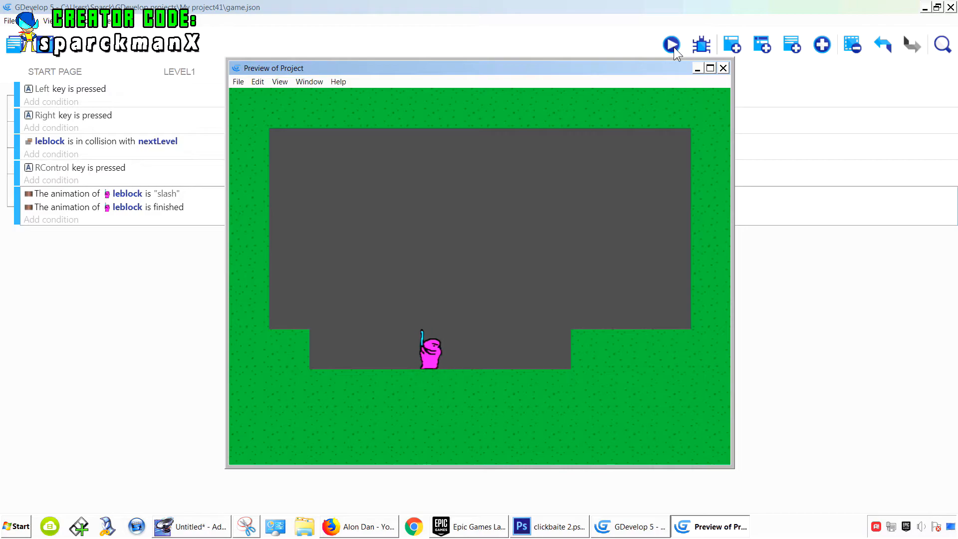
key("ctrl")
key("ctrl")
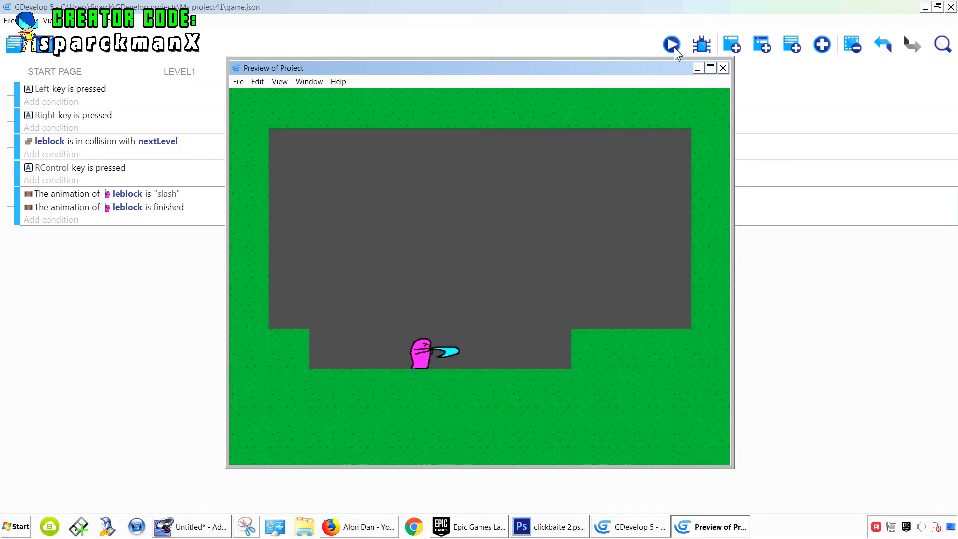
left_click(723, 68)
- Open leblock's idle animation in Piskel, resize its canvas to 80 by 64 px, and apply the object changes
left_click(199, 74)
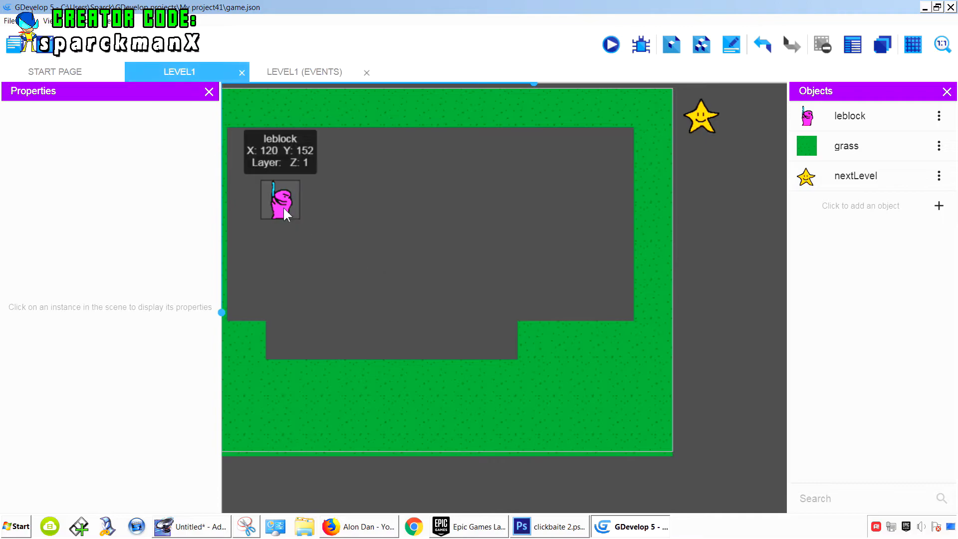
left_click(939, 117)
left_click(929, 137)
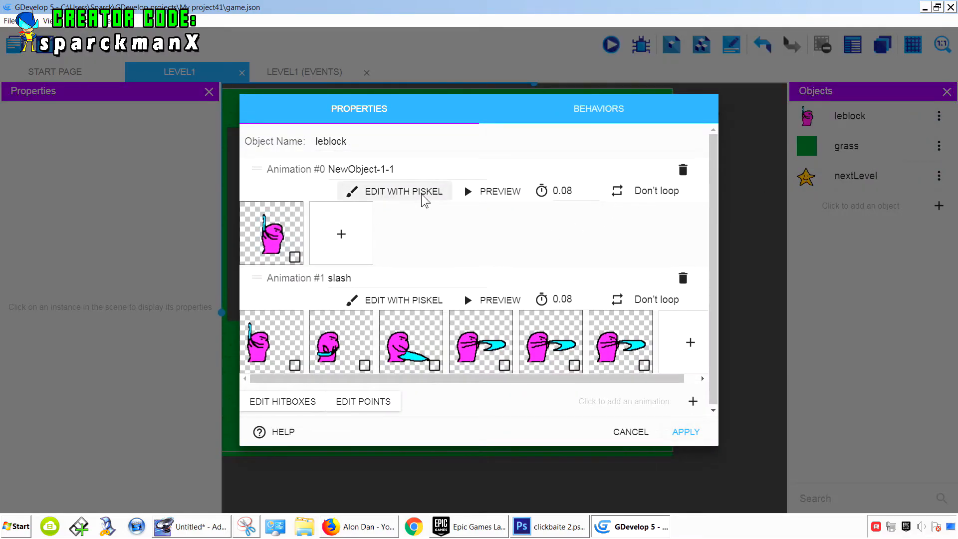
left_click(424, 200)
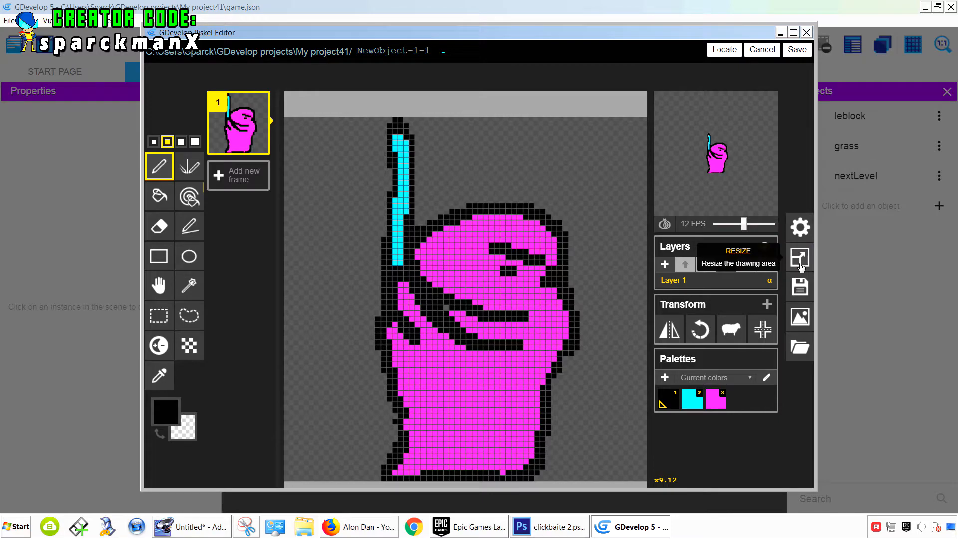
left_click(800, 258)
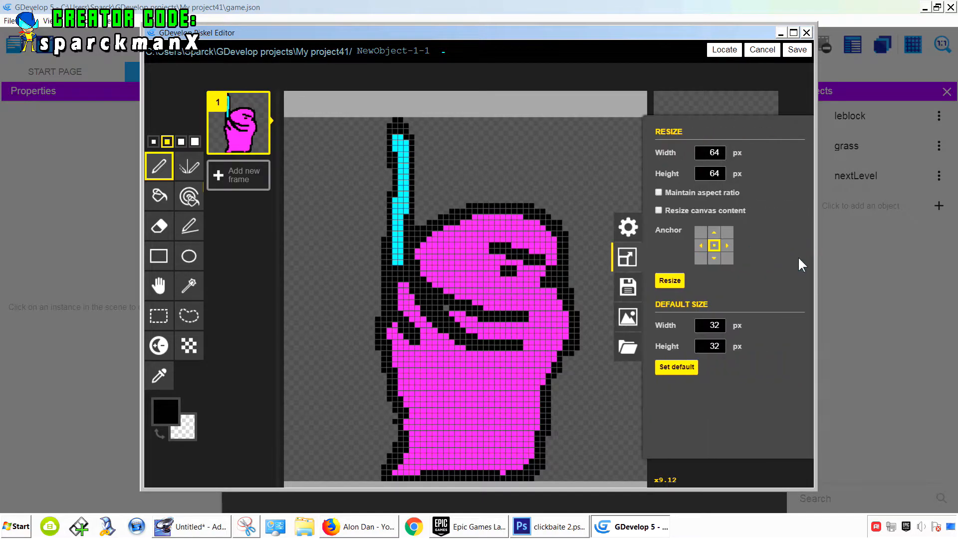
left_click(718, 149)
left_click(670, 281)
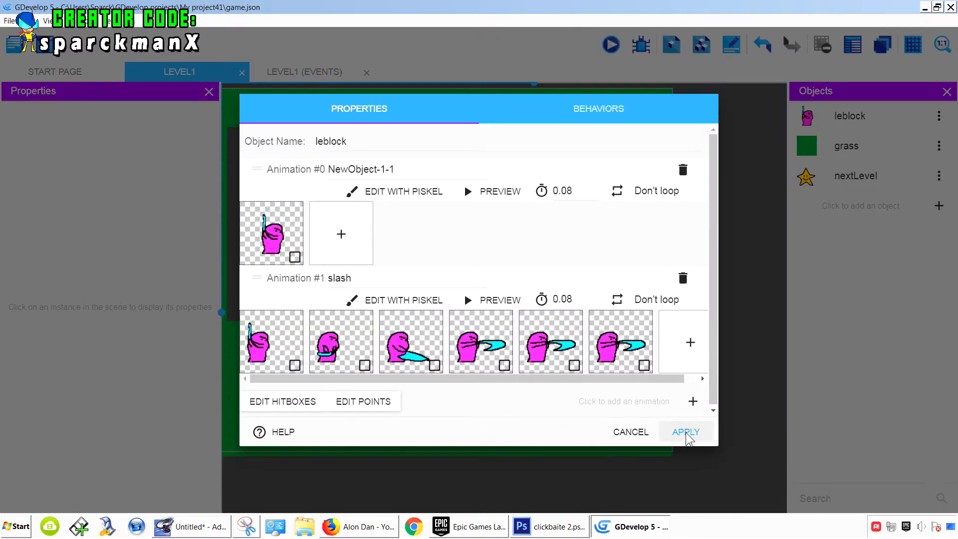
left_click(686, 433)
- Preview the game, test moving right and pressing x, then close the preview
left_click(612, 44)
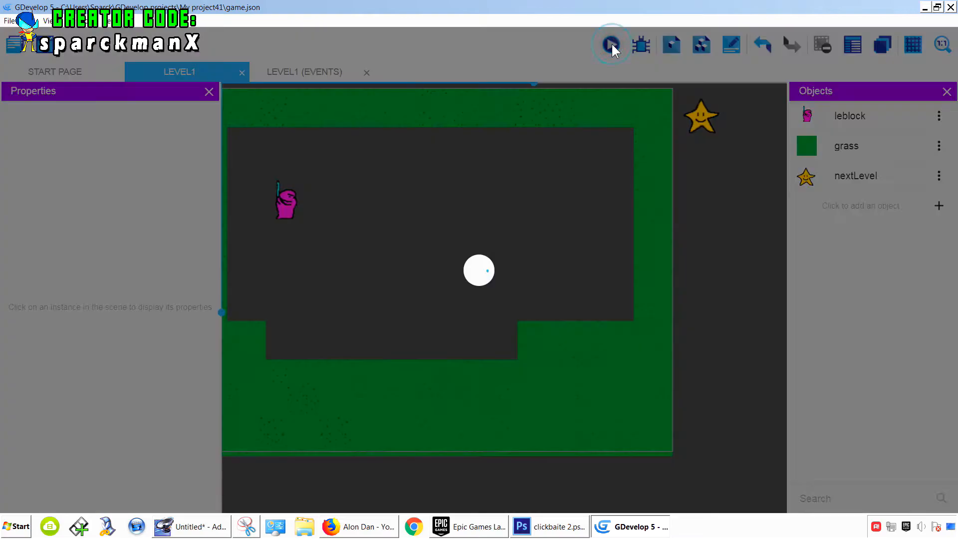
key("Right")
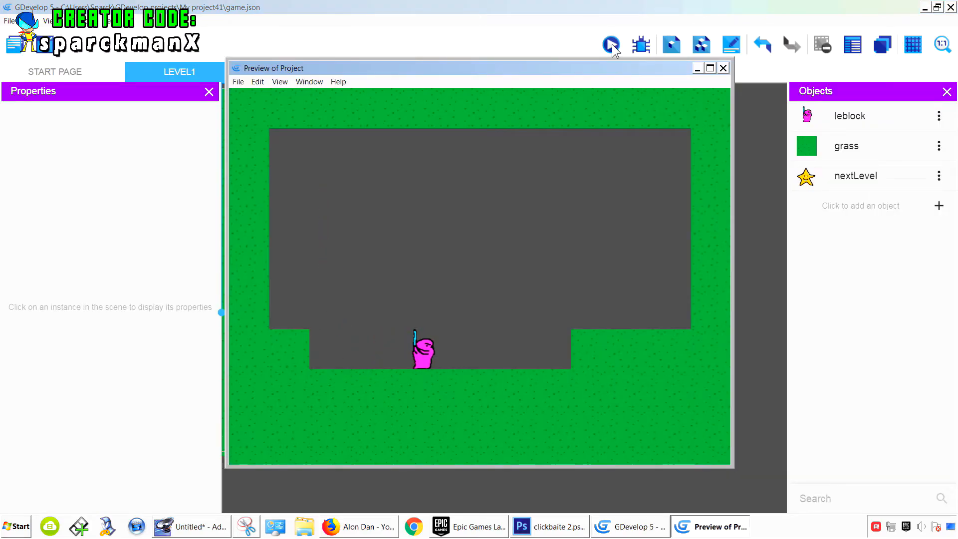
key("x")
key("x")
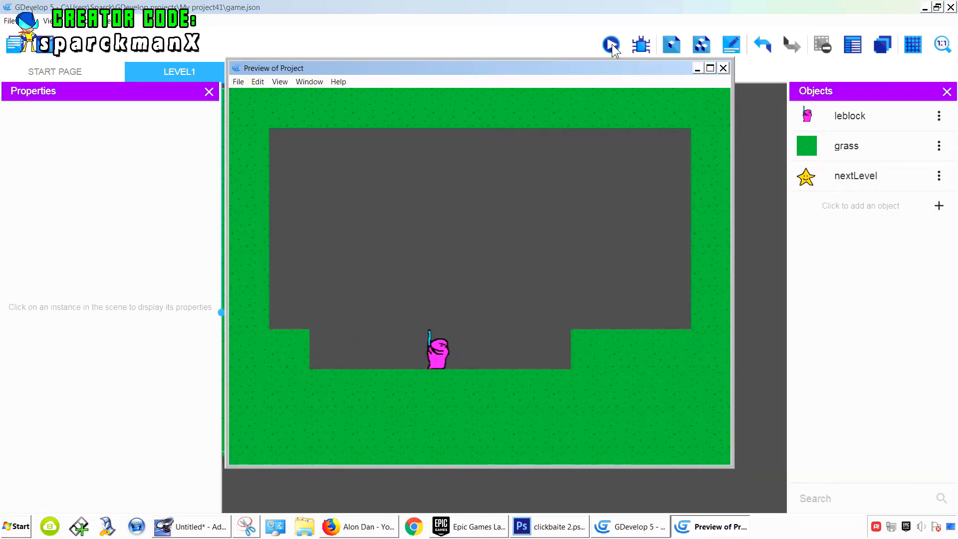
left_click(723, 68)
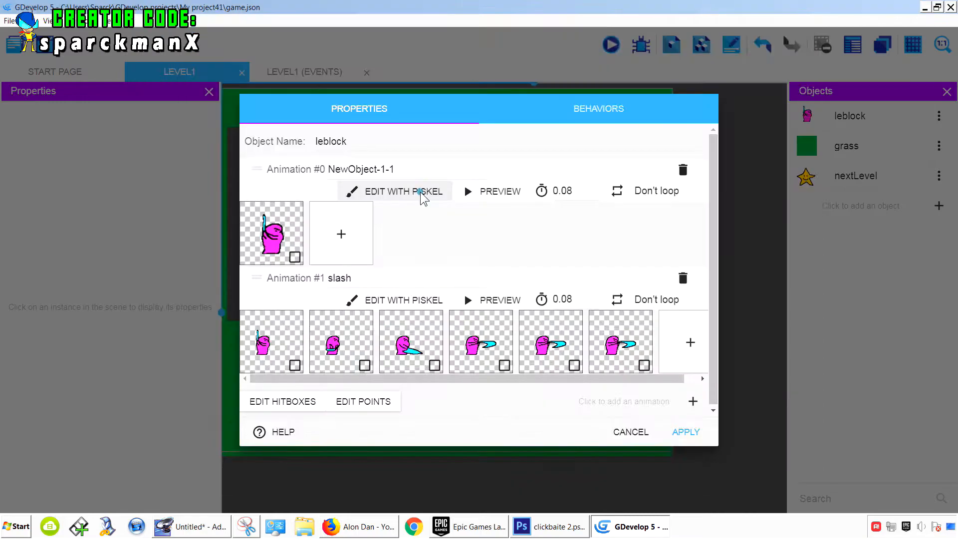
- Set the idle animation's canvas width in Piskel to 160 px, then reopen the idle animation in Piskel
left_click(424, 197)
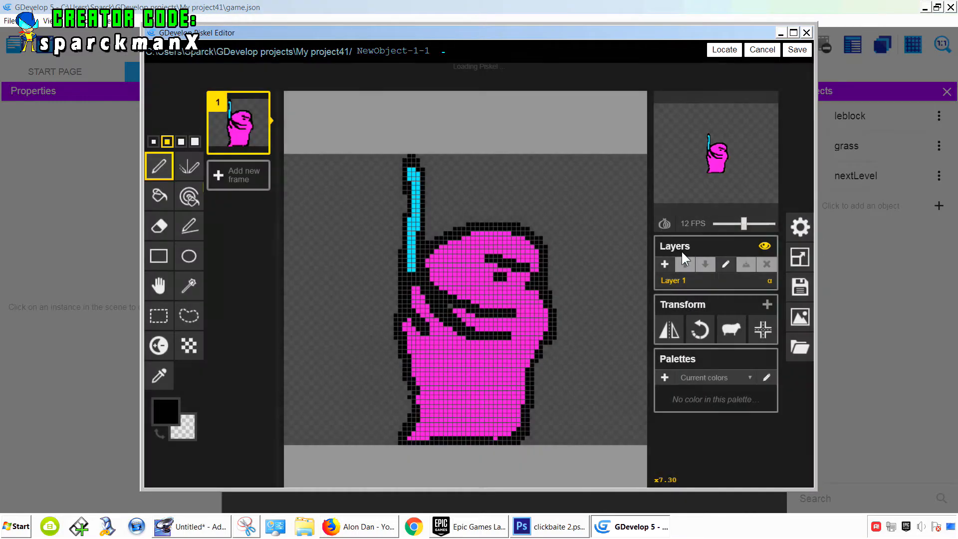
left_click(800, 257)
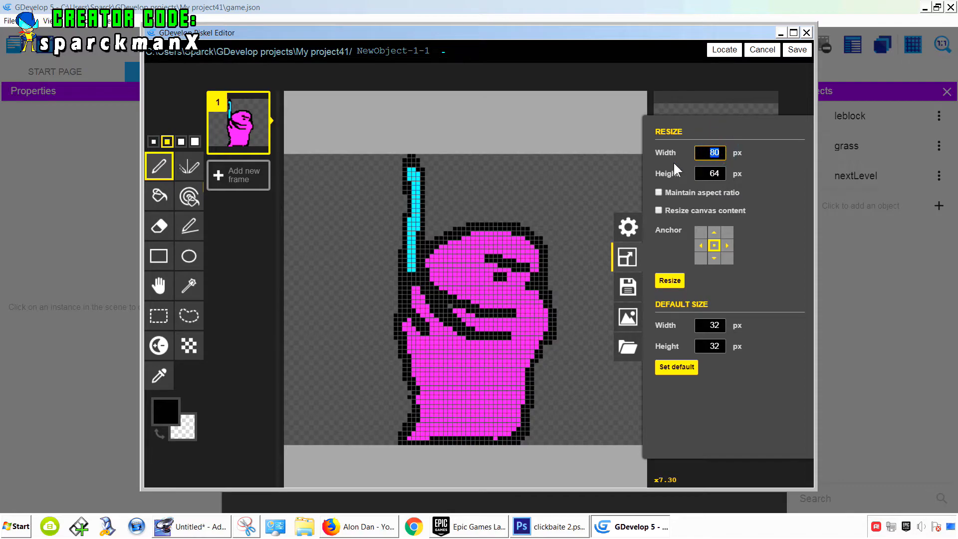
type("160")
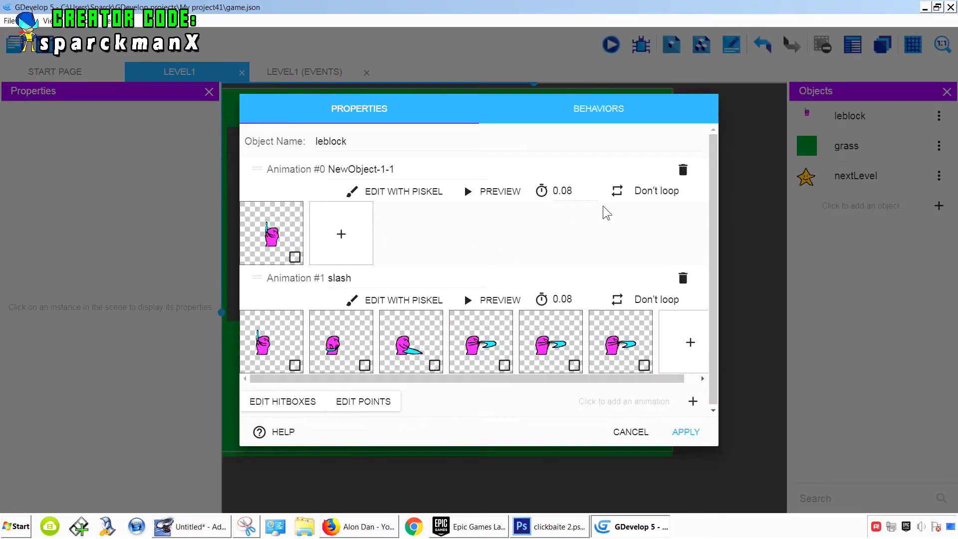
left_click(402, 192)
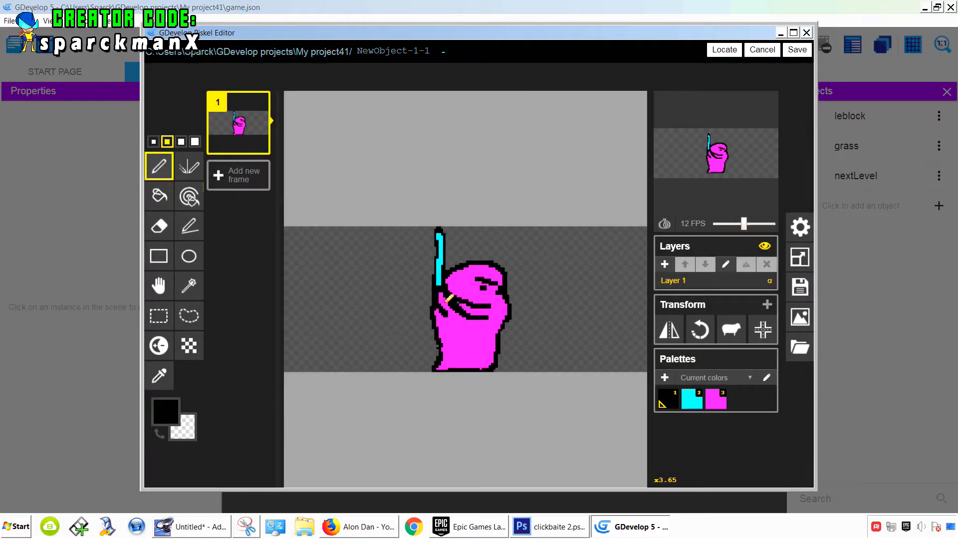
- Open the slash animation in Piskel, shift the first frame's character to the right with the Move tool, and save
key("alt+F4")
left_click(424, 302)
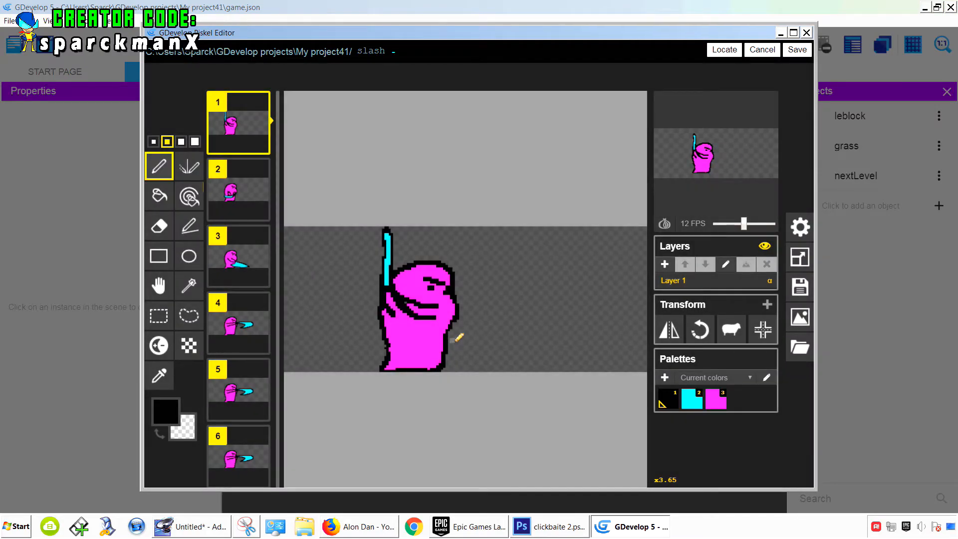
left_click(153, 294)
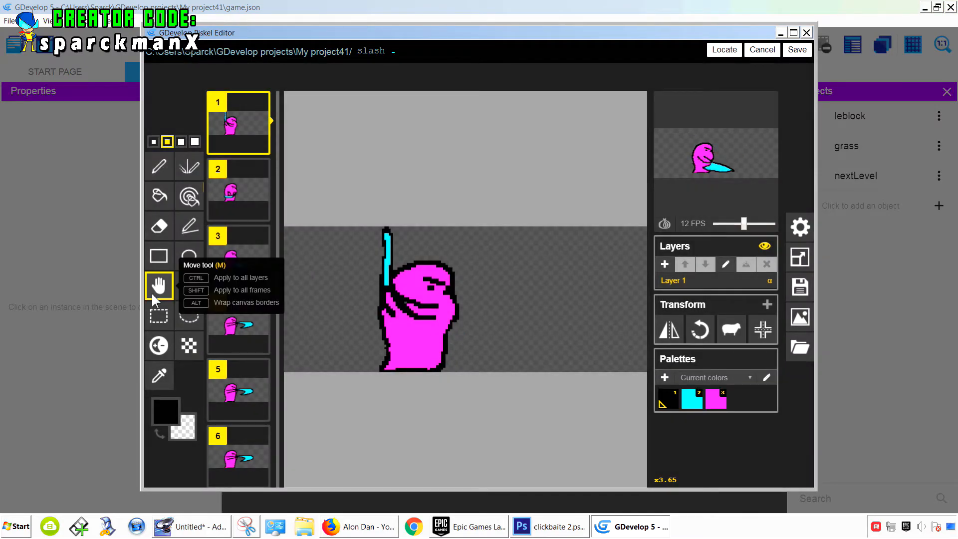
left_click_drag(412, 315, 456, 315)
left_click(797, 50)
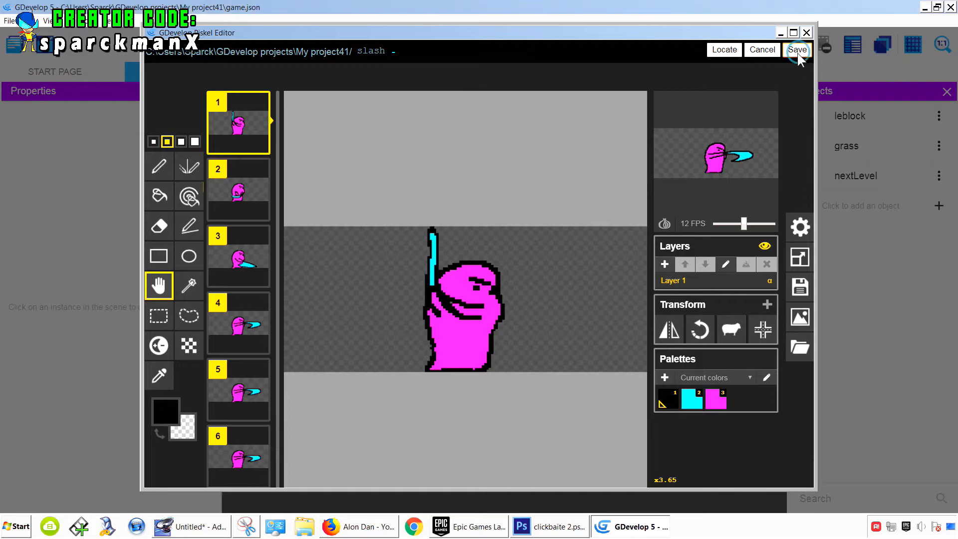
- Apply the object changes, preview the game, and test moving and pressing space
left_click(686, 432)
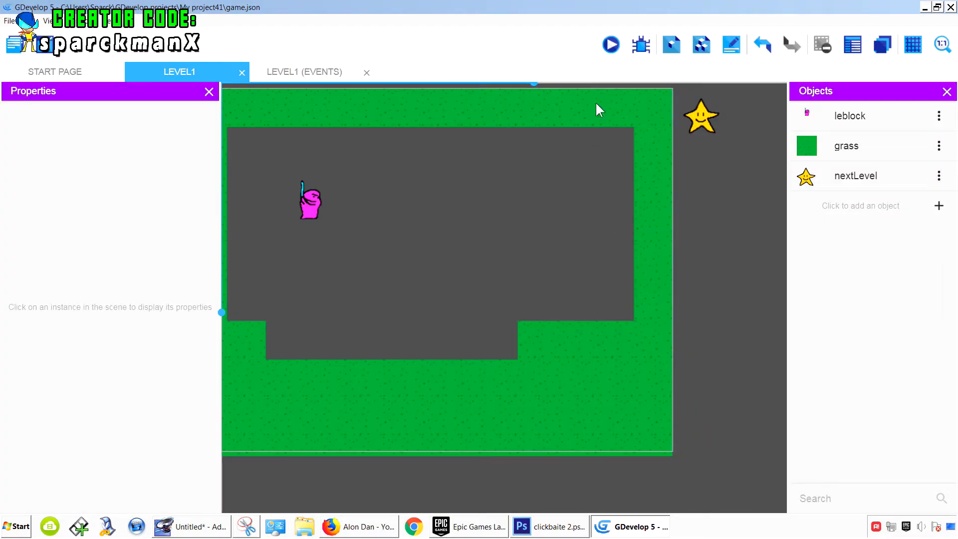
left_click(615, 41)
key("Down")
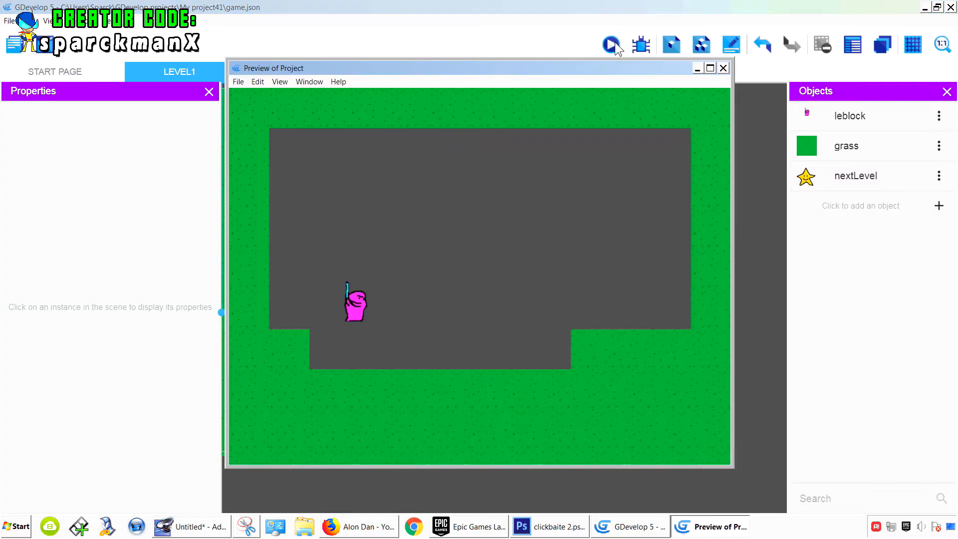
key("Right")
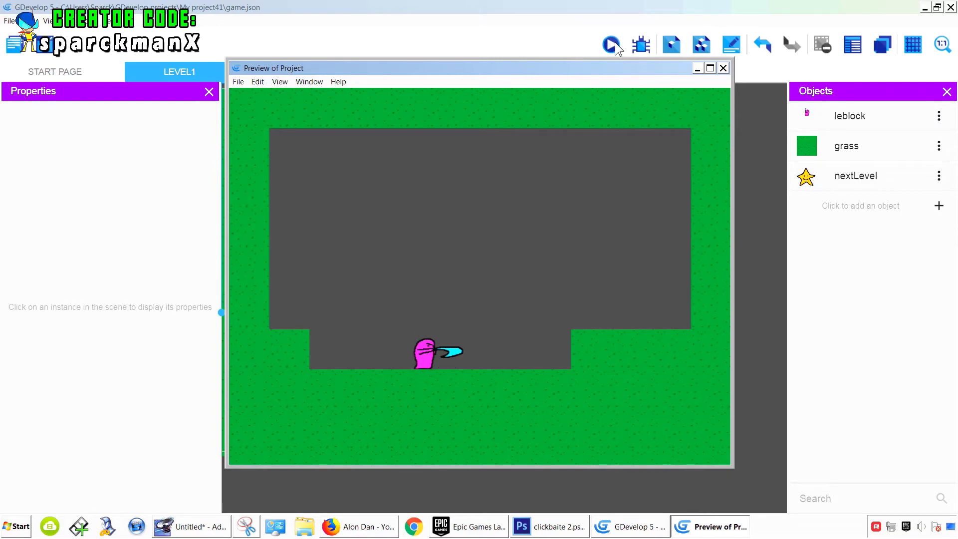
key("space")
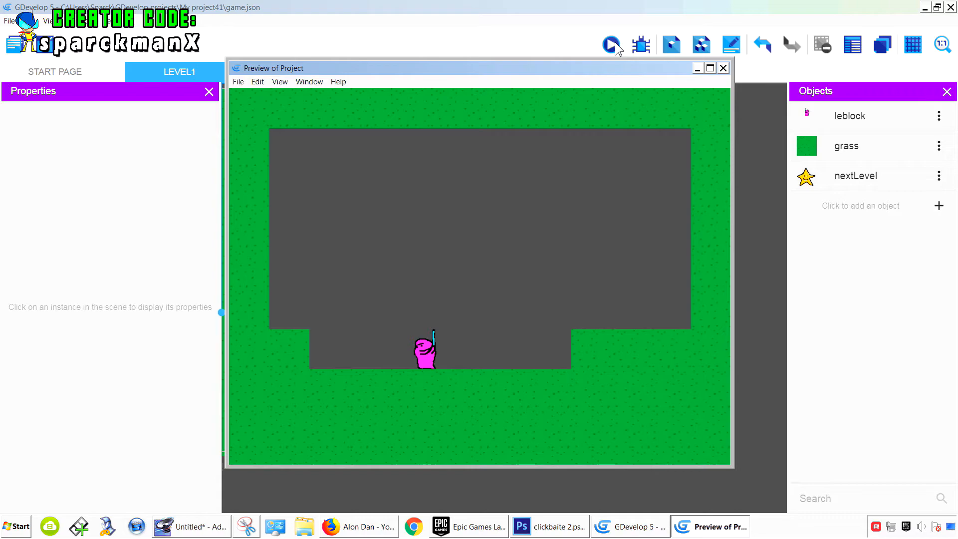
key("space")
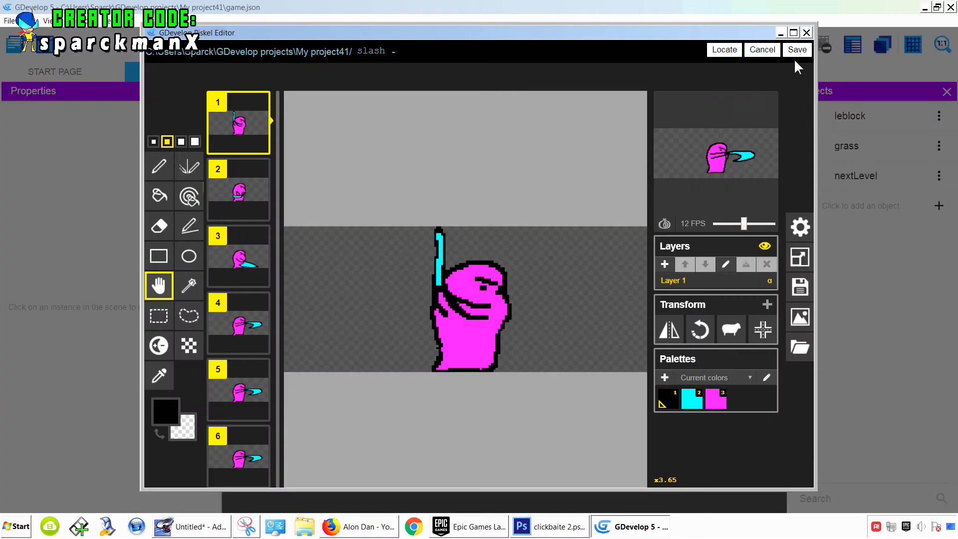
- Apply the object changes again and start another preview, moving right
left_click(795, 50)
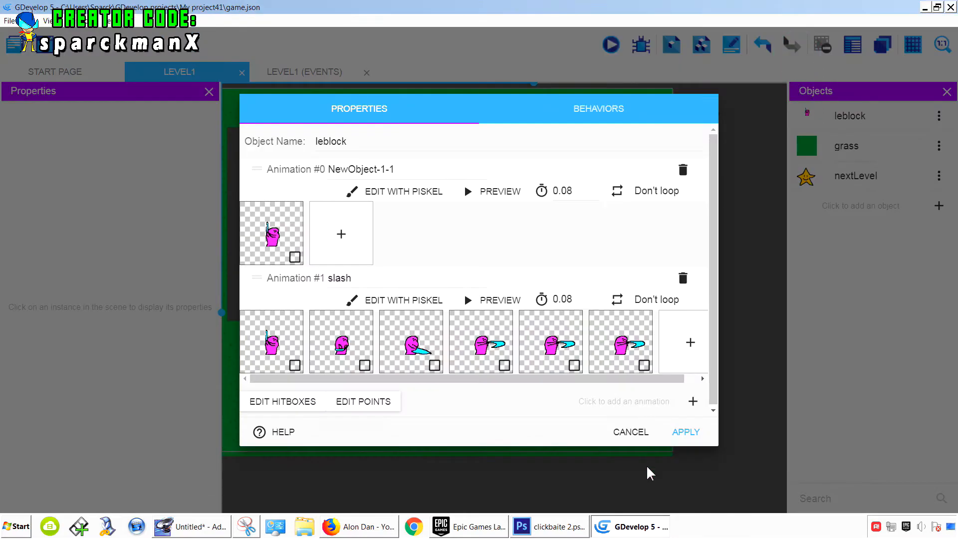
left_click(674, 435)
left_click(613, 45)
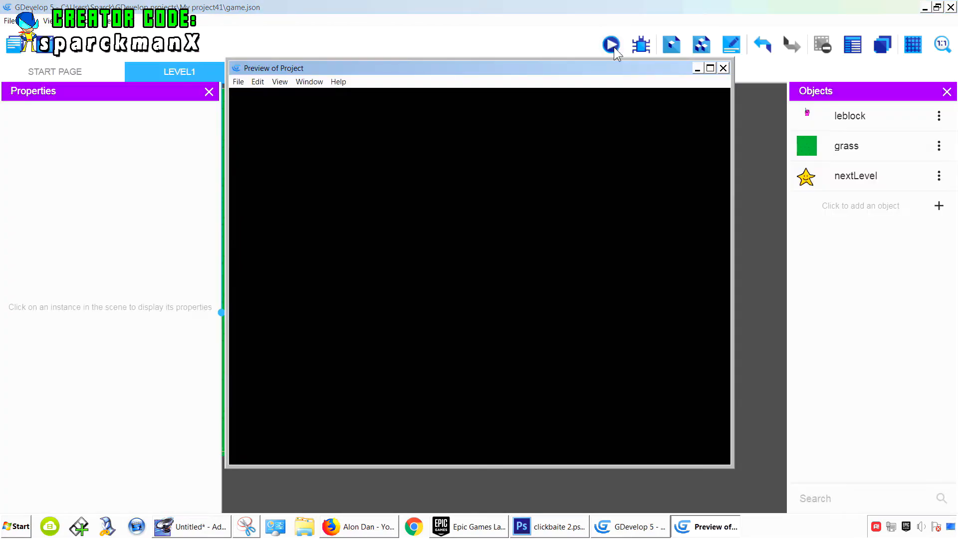
key("Right")
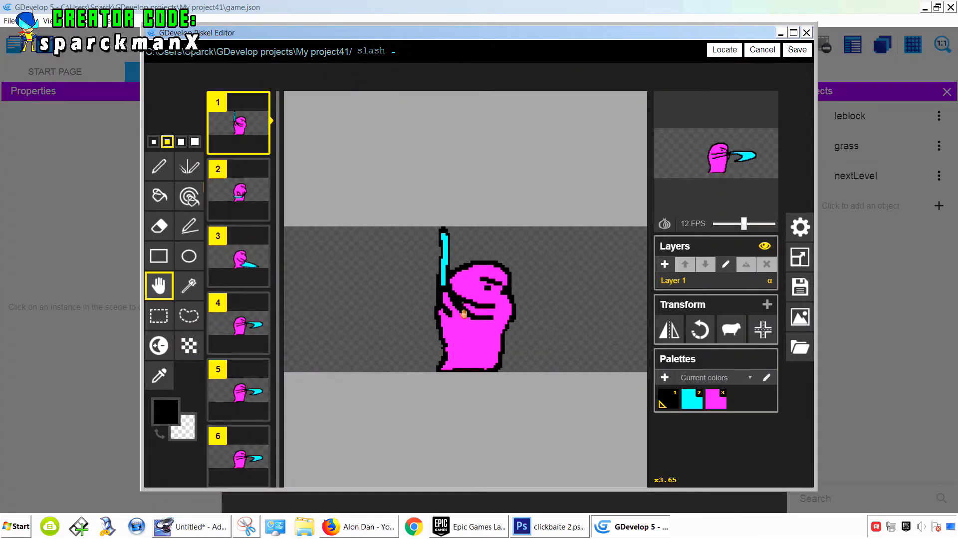
- Save the slash animation in Piskel and apply the object changes
left_click(797, 49)
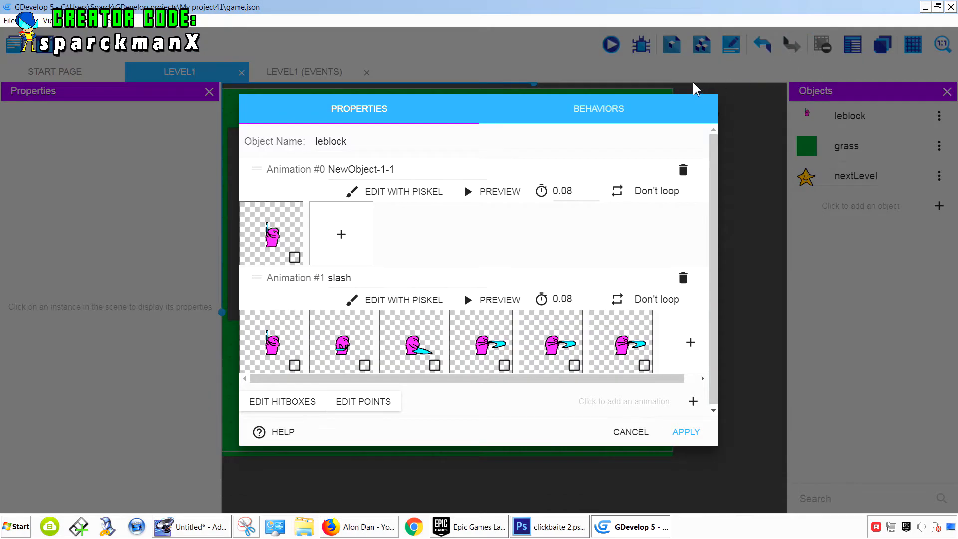
left_click(684, 430)
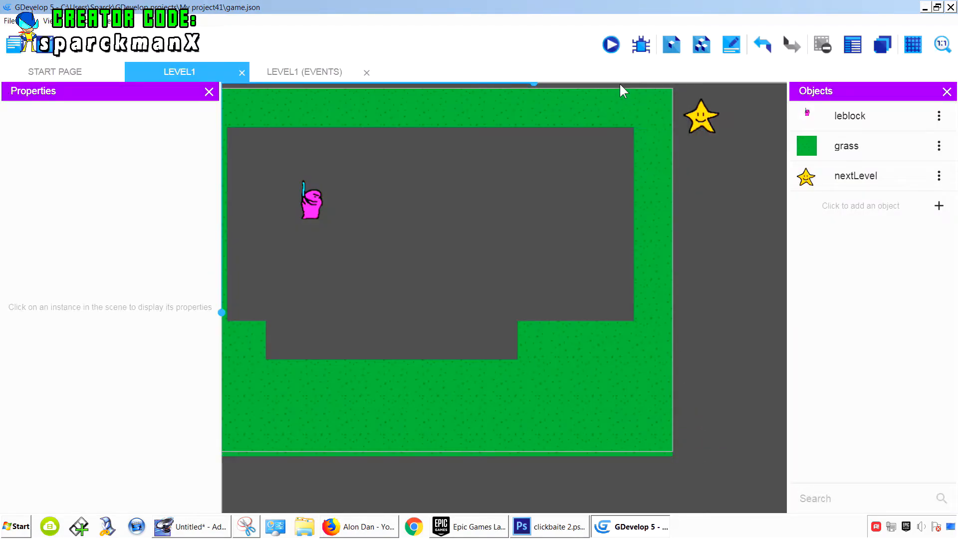
- Preview the game, test moving left and right with repeated space presses, then close the preview
left_click(612, 46)
key("Right")
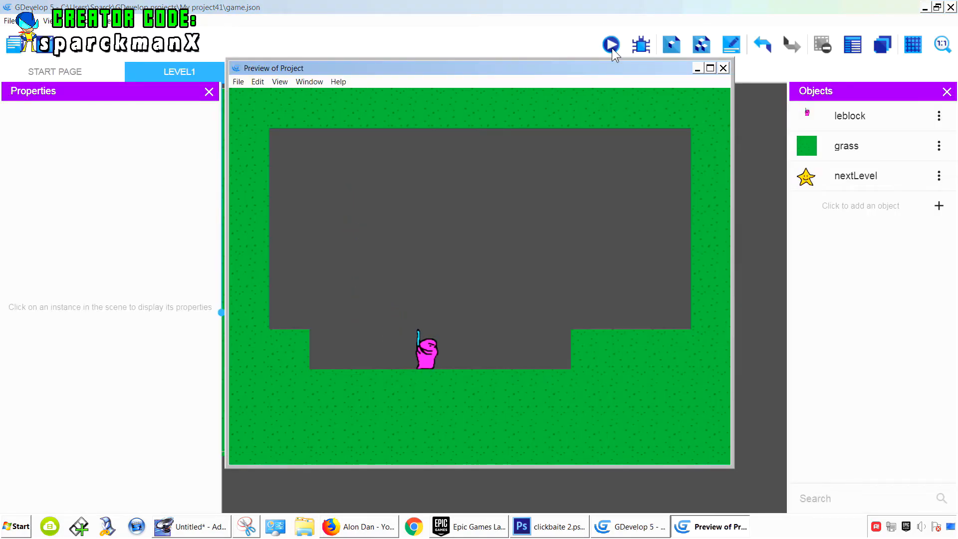
key("space")
key("space")
key("space")
key("space")
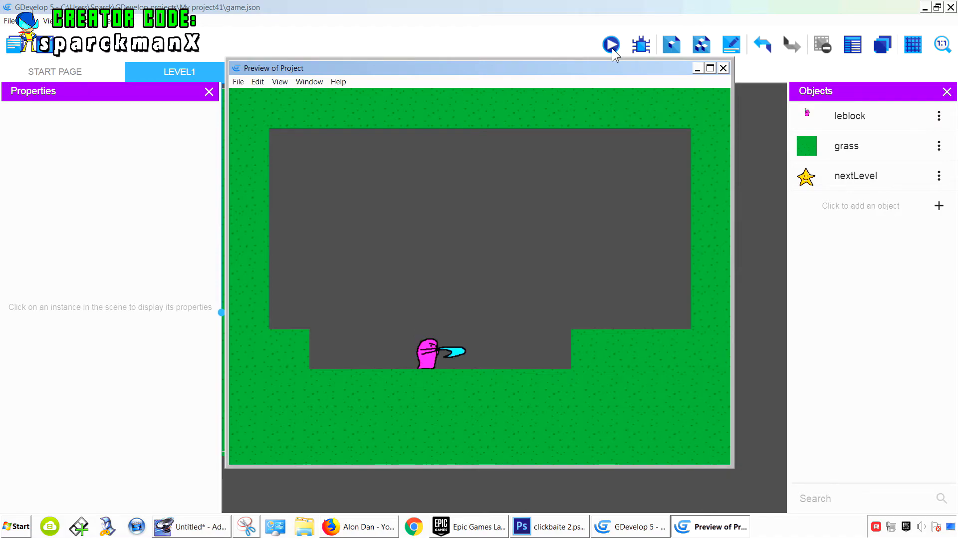
key("Left")
key("space")
key("space")
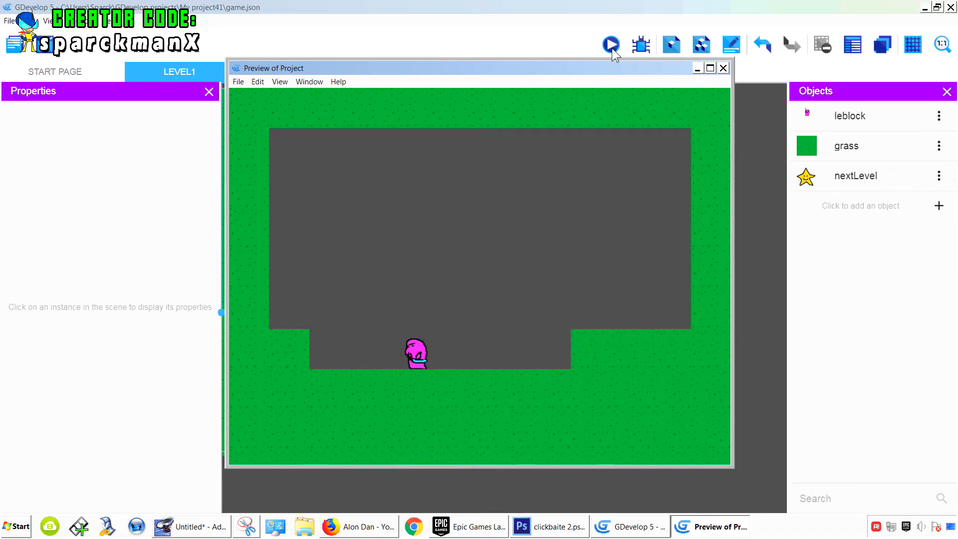
key("Right")
key("space")
key("Left")
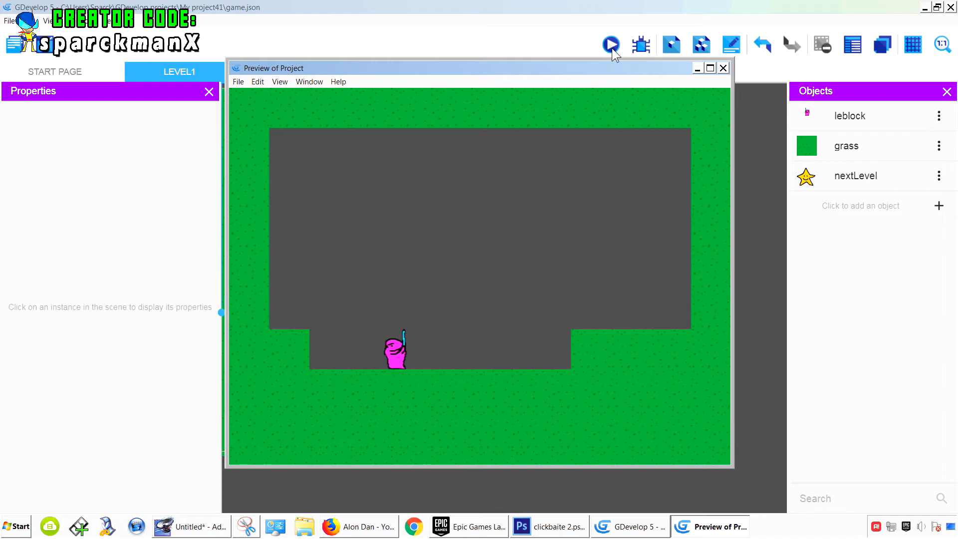
key("Right")
key("space")
key("space")
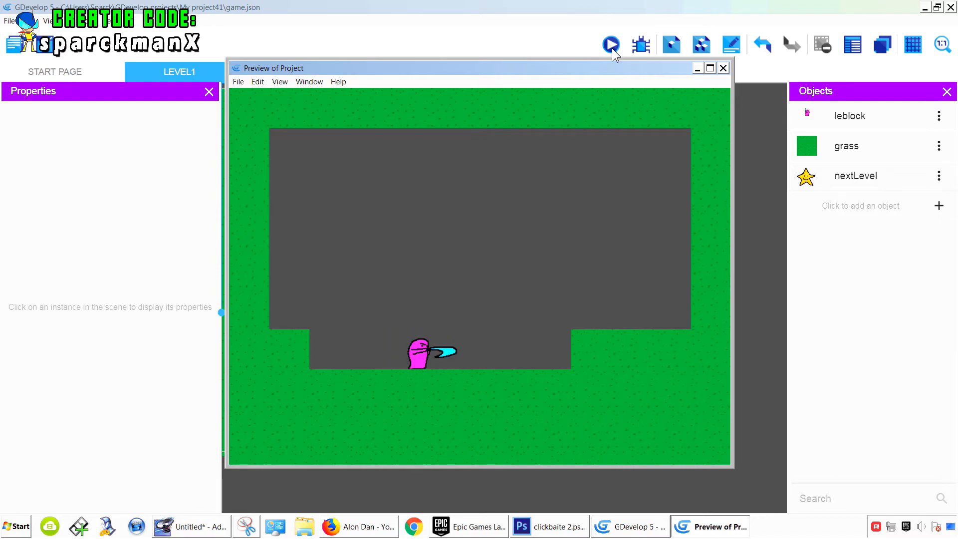
key("space")
key("space")
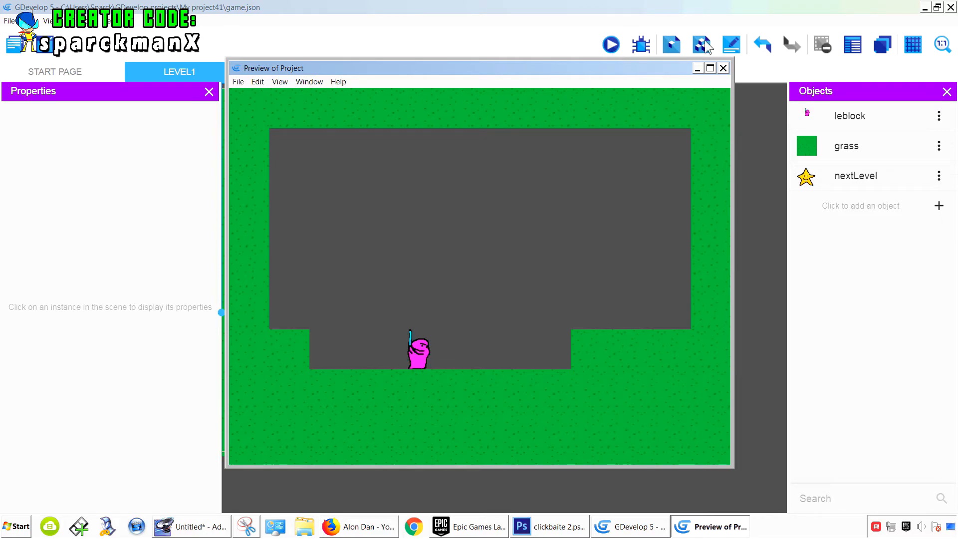
left_click(723, 68)
- Open leblock's slash animation in Piskel, nudge the first frame's character slightly left with the Move tool, and save
left_click(940, 117)
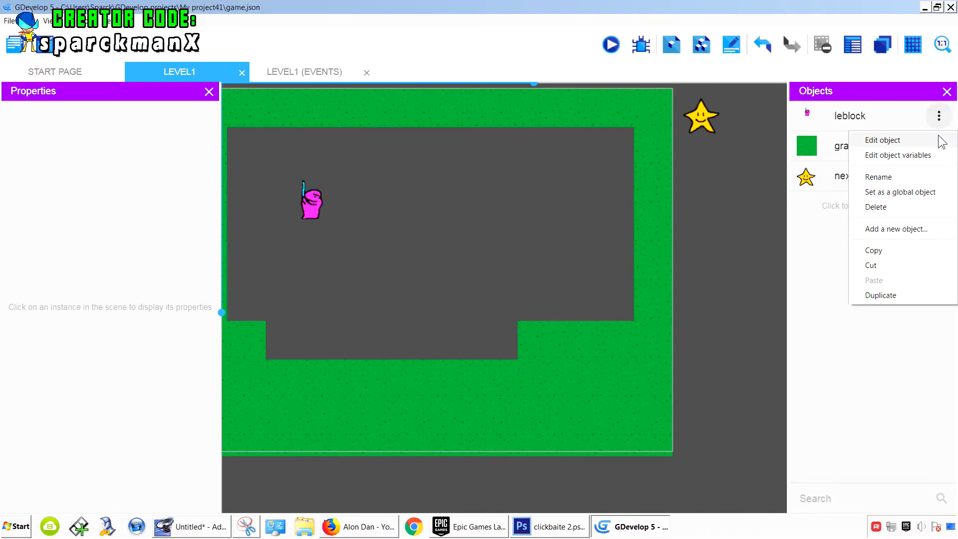
left_click(878, 139)
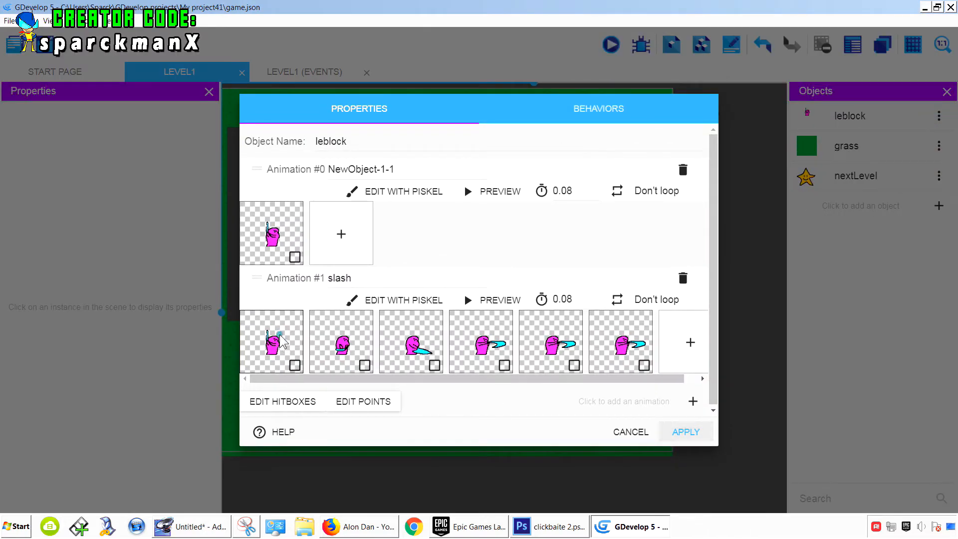
left_click(392, 301)
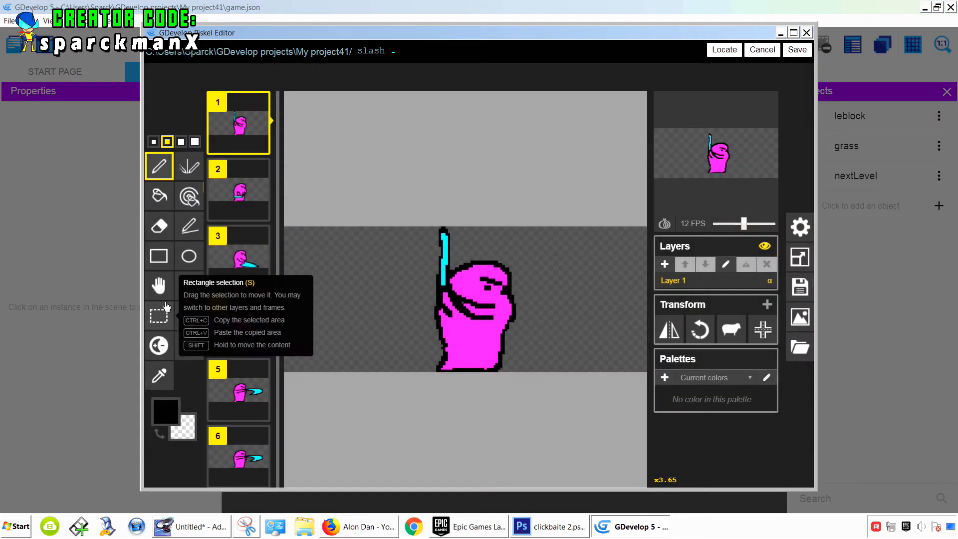
left_click(158, 285)
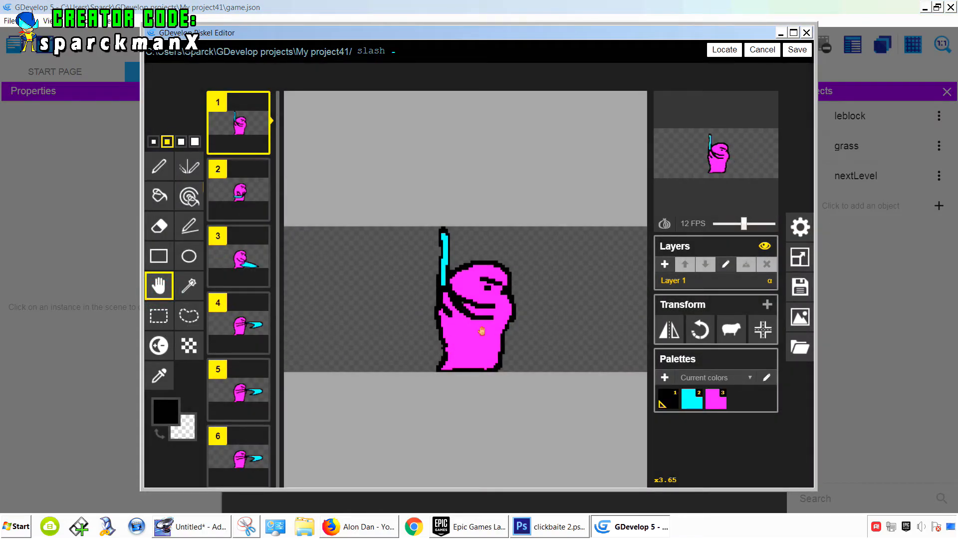
left_click_drag(482, 331, 477, 330)
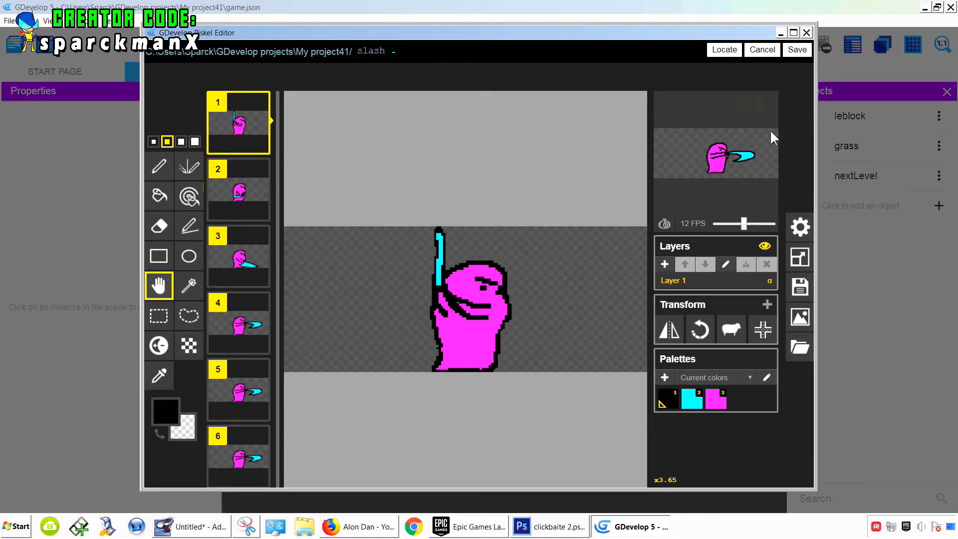
left_click(798, 50)
- Preview the game and close the preview
left_click(611, 45)
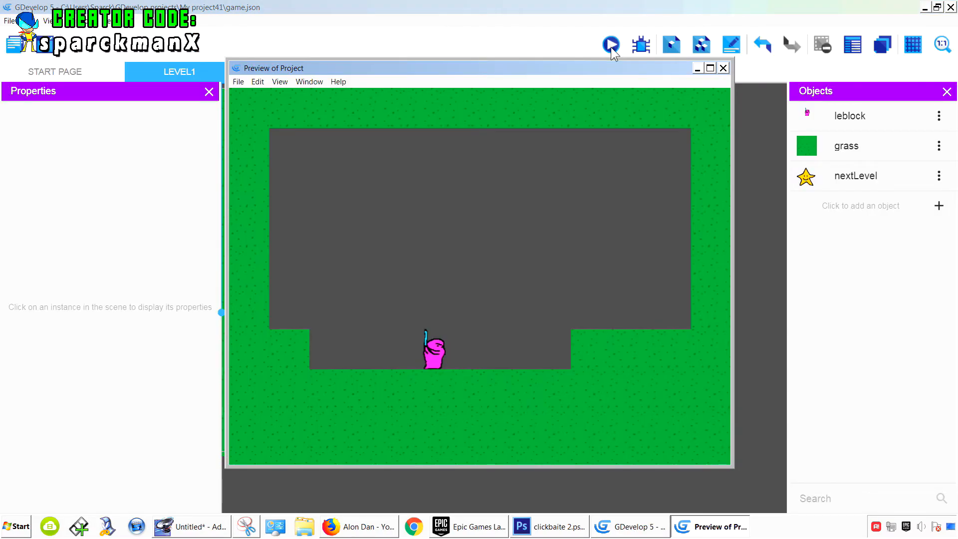
left_click(723, 69)
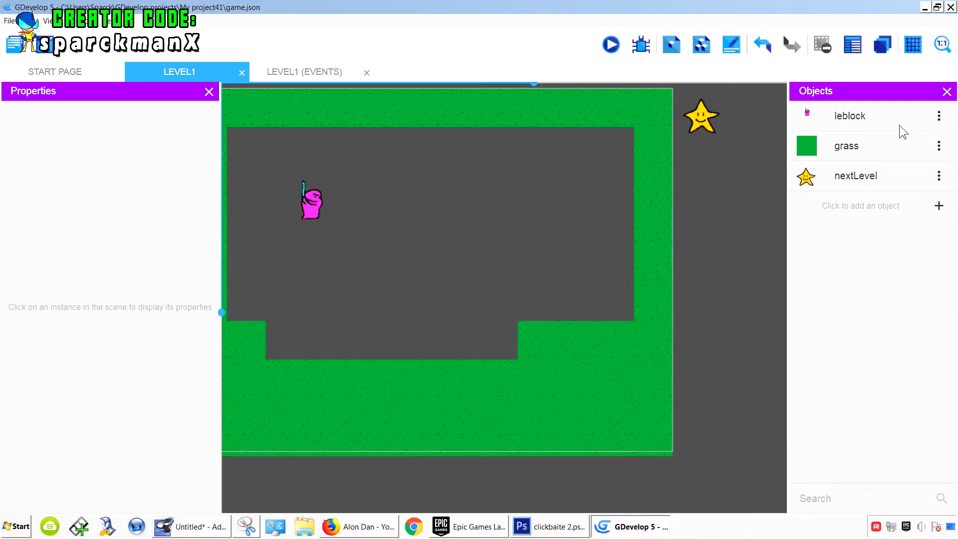
left_click(939, 117)
- Add a new Sprite object and name it bad
left_click(935, 205)
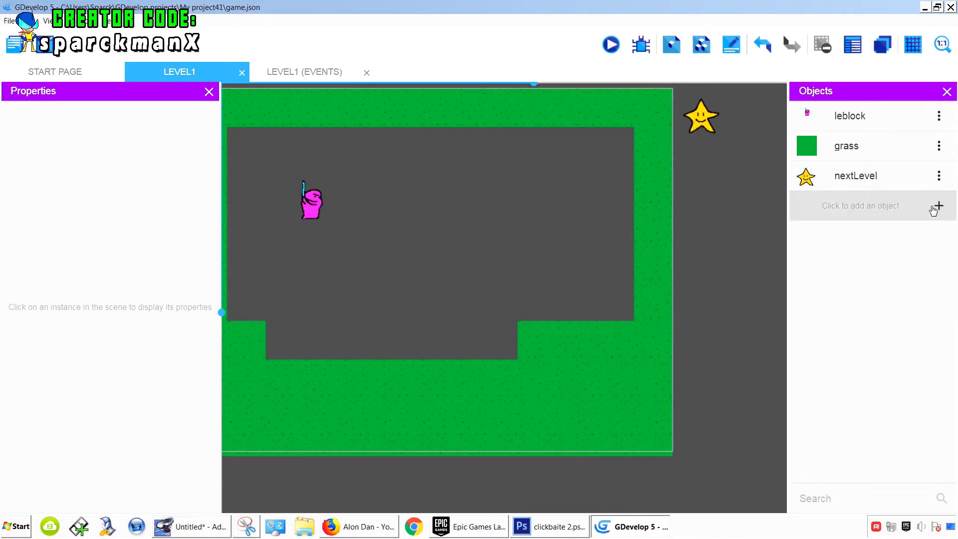
left_click(939, 206)
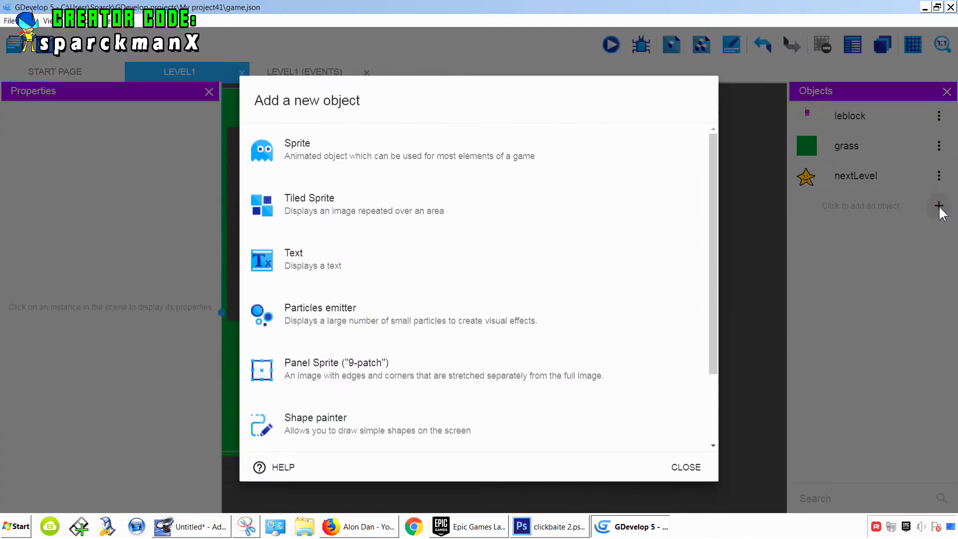
left_click(383, 157)
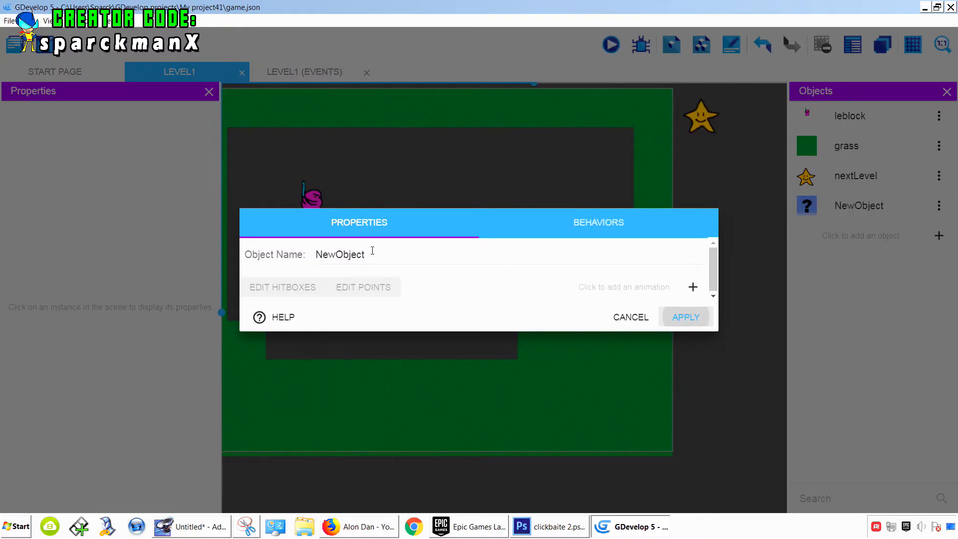
left_click_drag(373, 250, 296, 263)
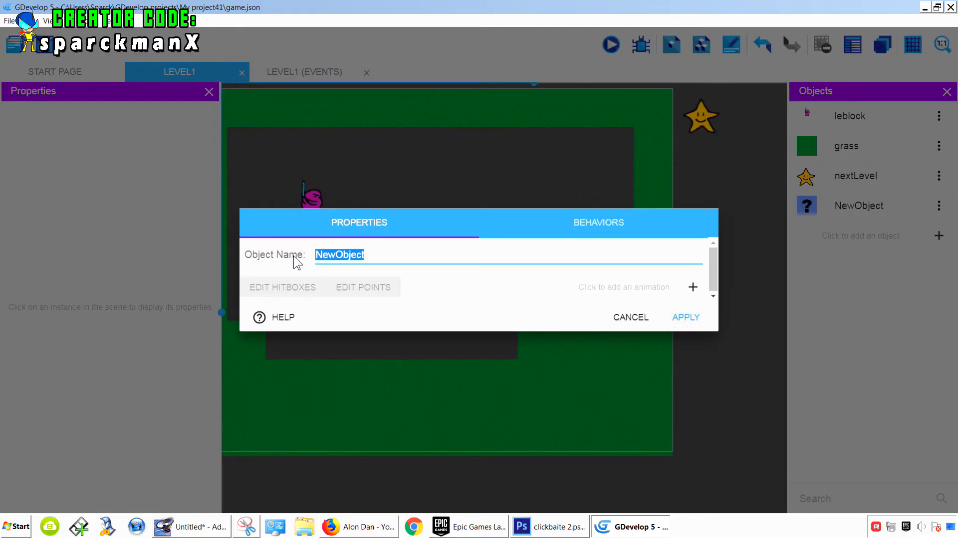
type("bad")
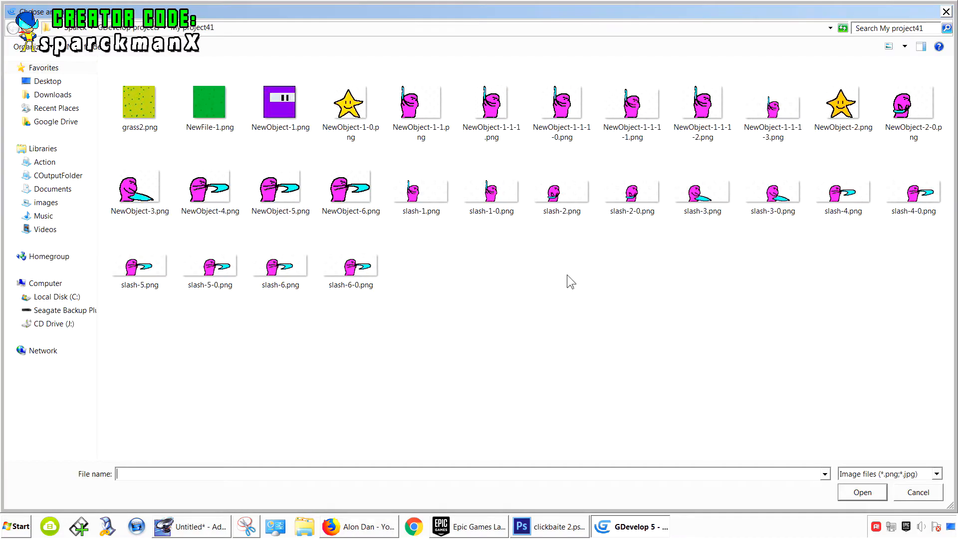
- Duplicate the image NewObject-1-1.png, rename the copy badguy, and use it as the bad object's frame
right_click_drag(424, 131, 489, 274)
left_click(510, 305)
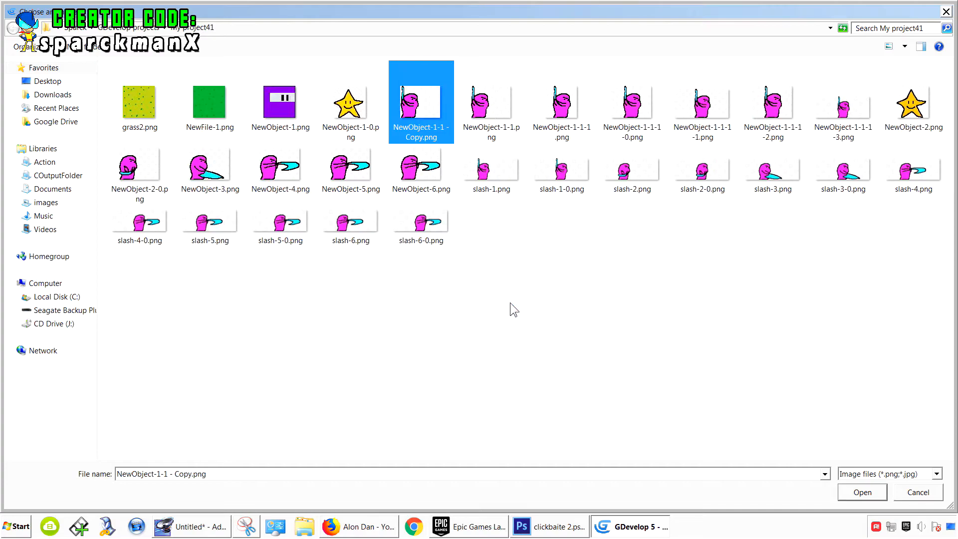
key("F2")
type("ba")
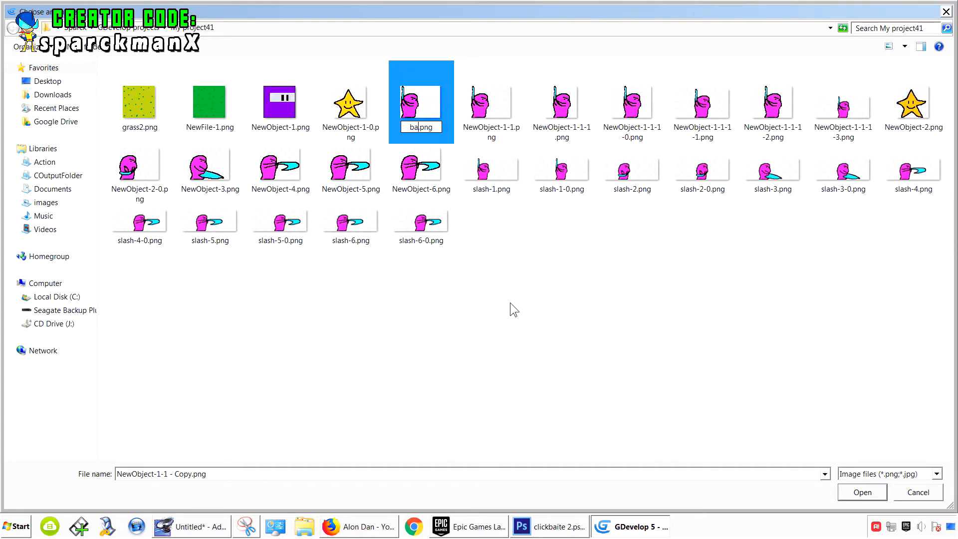
type("dguy")
key("Return")
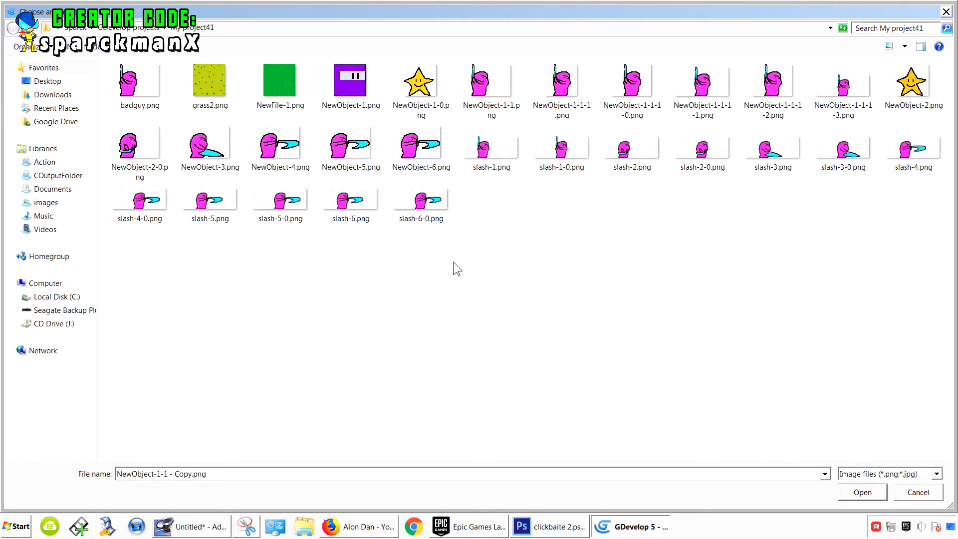
double_click(140, 79)
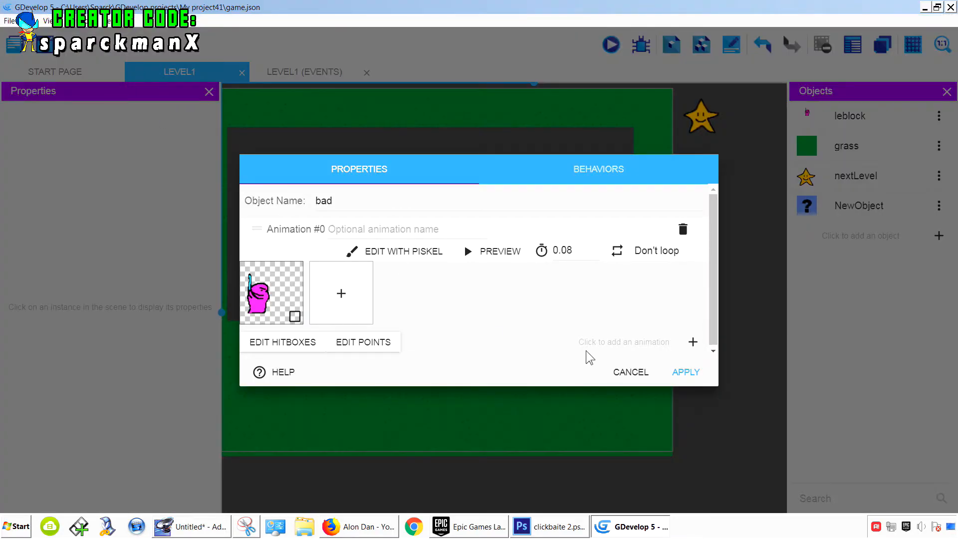
- Open the bad object's animation in Piskel and move the character to the right with the Move tool
left_click(380, 252)
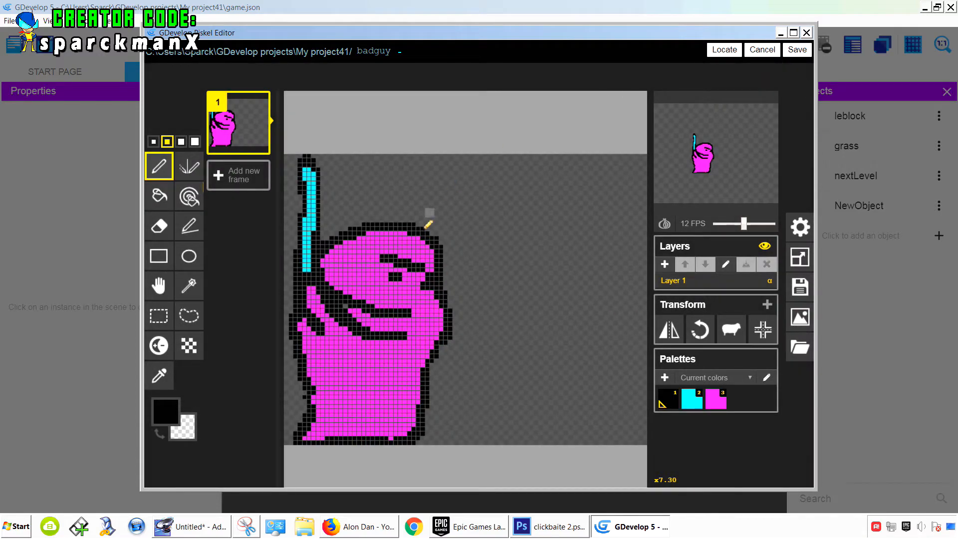
left_click(159, 285)
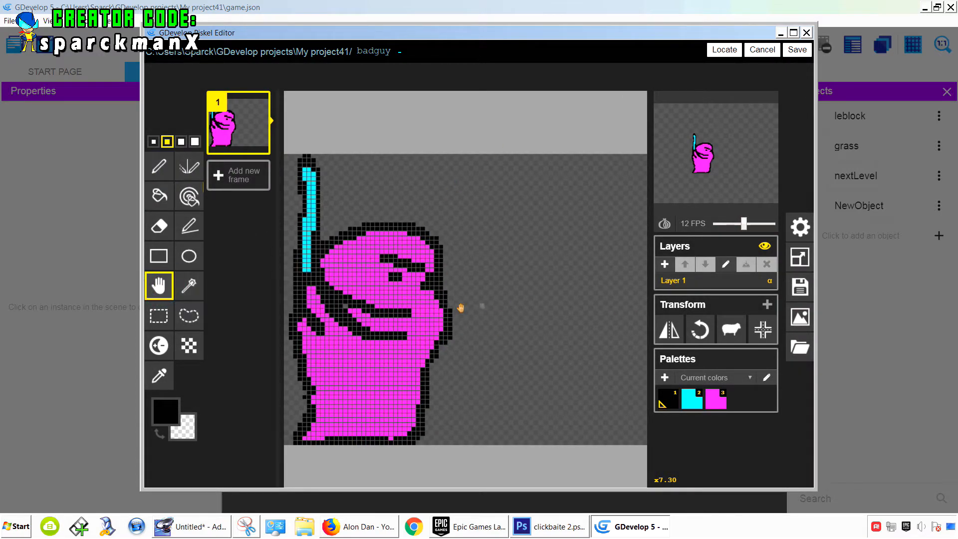
left_click_drag(369, 316, 481, 313)
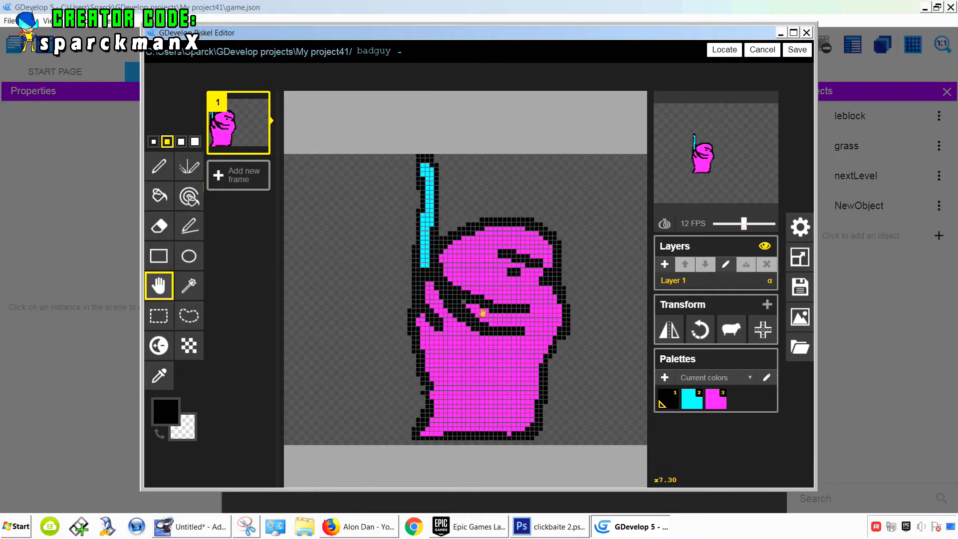
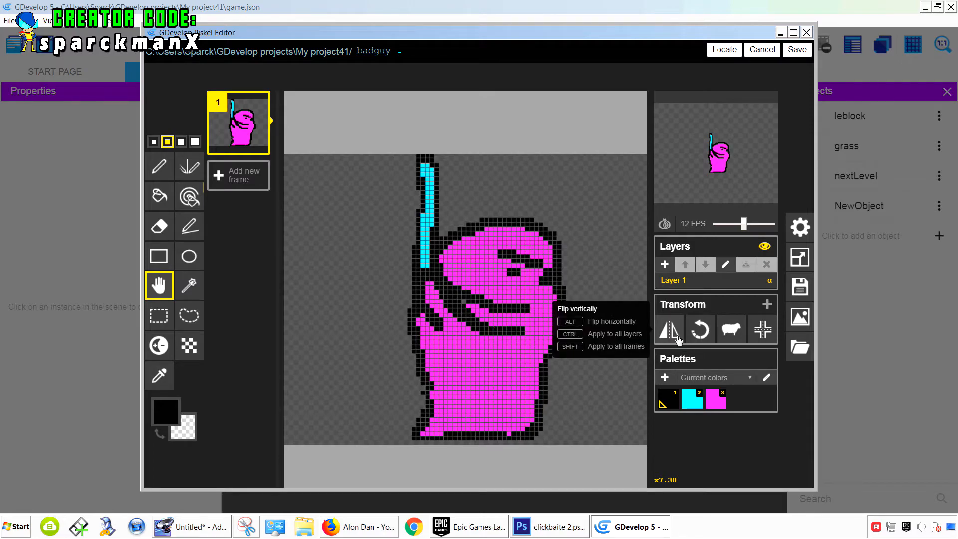
- Flip the character horizontally and fill its body red with the Paint bucket tool
left_click(671, 331)
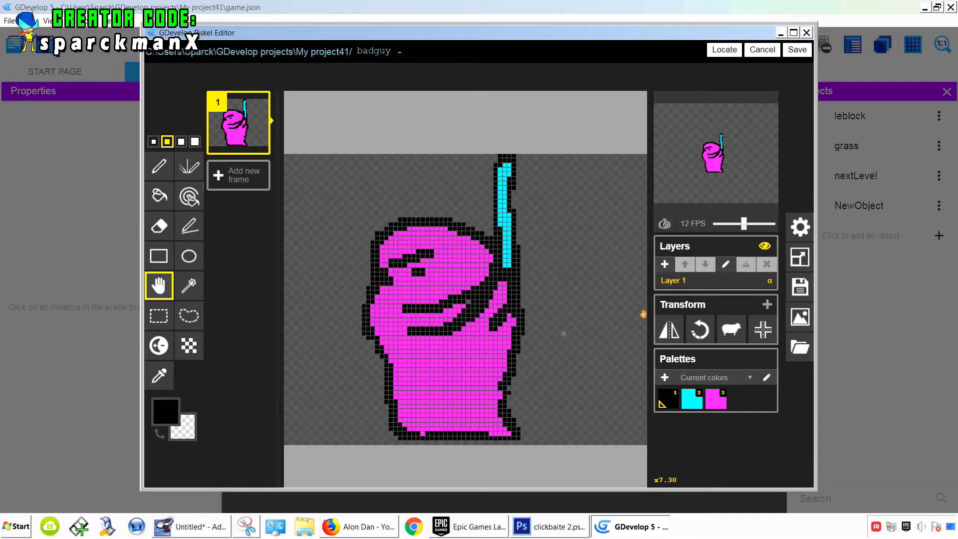
left_click(165, 411)
left_click(270, 284)
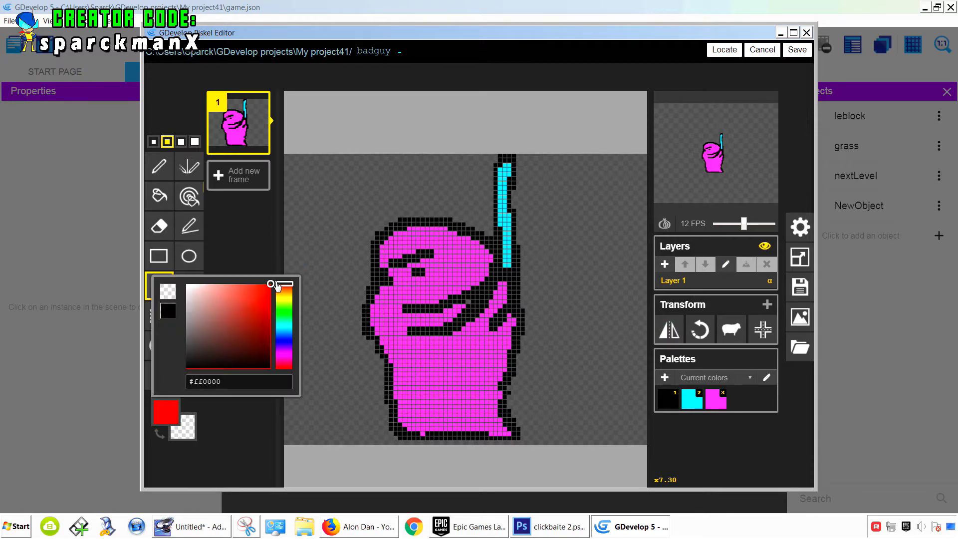
left_click(155, 196)
left_click(450, 252)
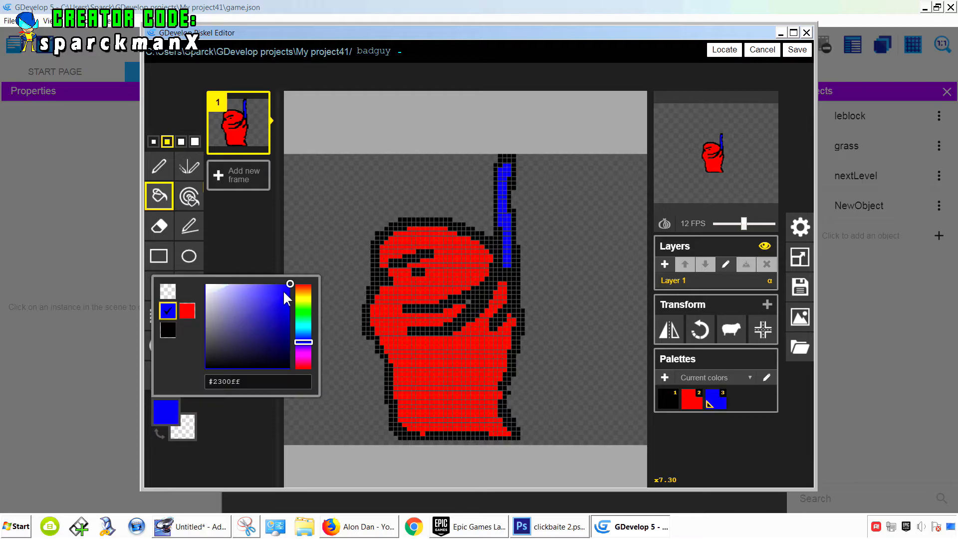
- Recolor the sword magenta and save the sprite back to the project
left_click_drag(281, 286, 296, 283)
left_click(268, 313)
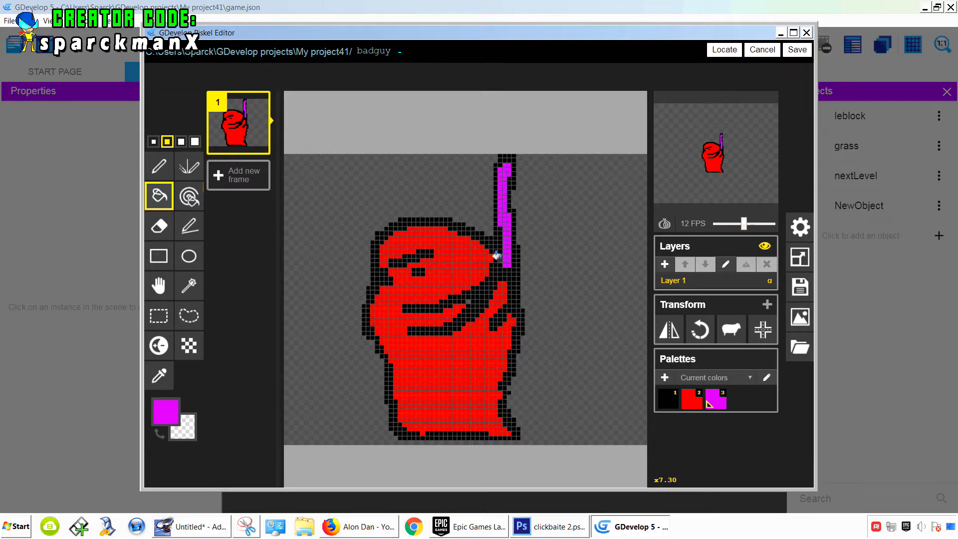
left_click(797, 50)
left_click(685, 372)
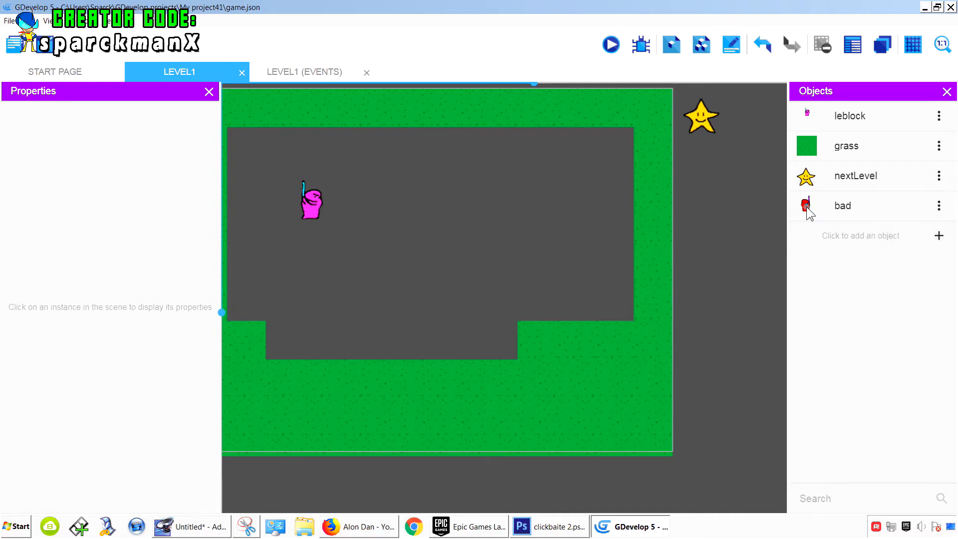
- Place an instance of the bad object on the lower floor of the level at about X 402, Y 385
left_click_drag(805, 212, 448, 344)
left_click(523, 235)
left_click(460, 336)
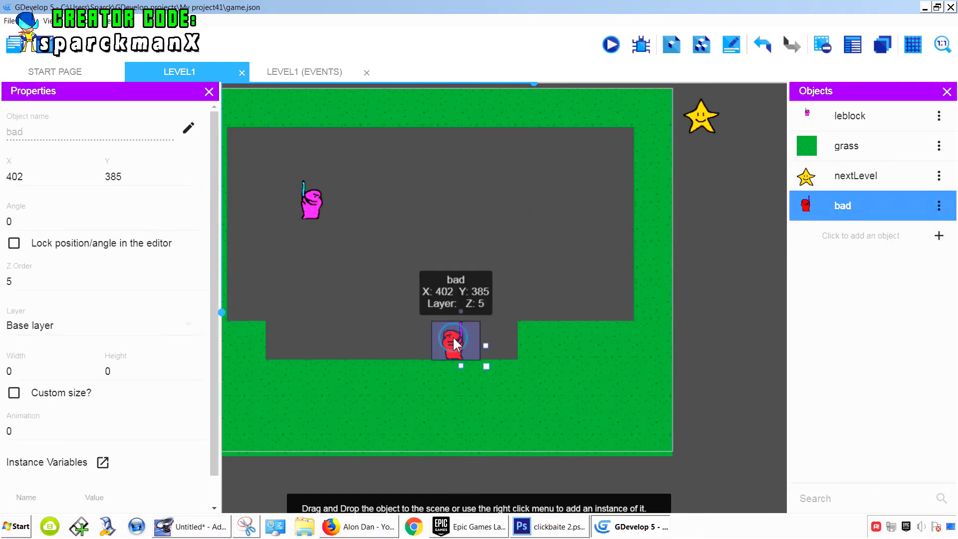
- Preview the game, walk the player toward the enemy and slash, then close the preview
left_click(610, 44)
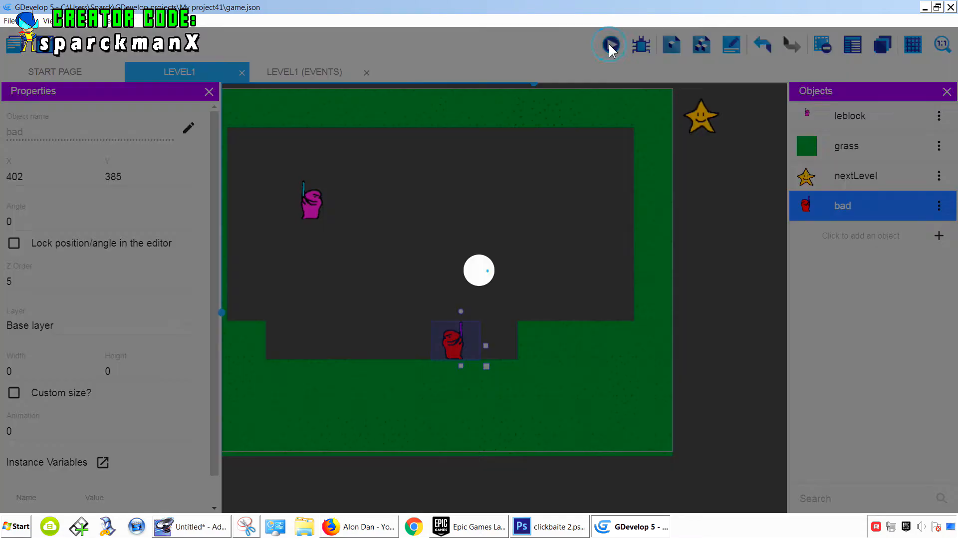
key("Right")
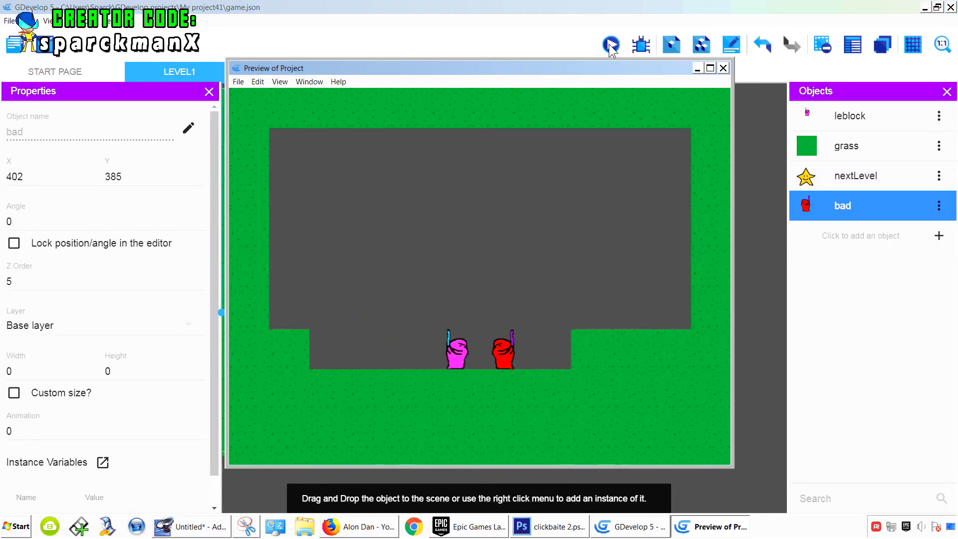
key("space")
key("space")
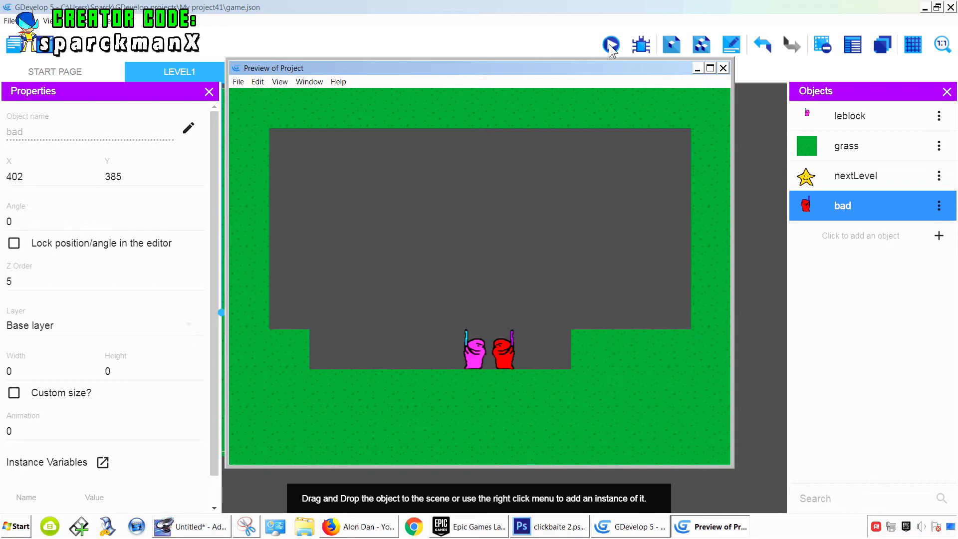
key("space")
key("space")
key("space")
key("space")
left_click(726, 74)
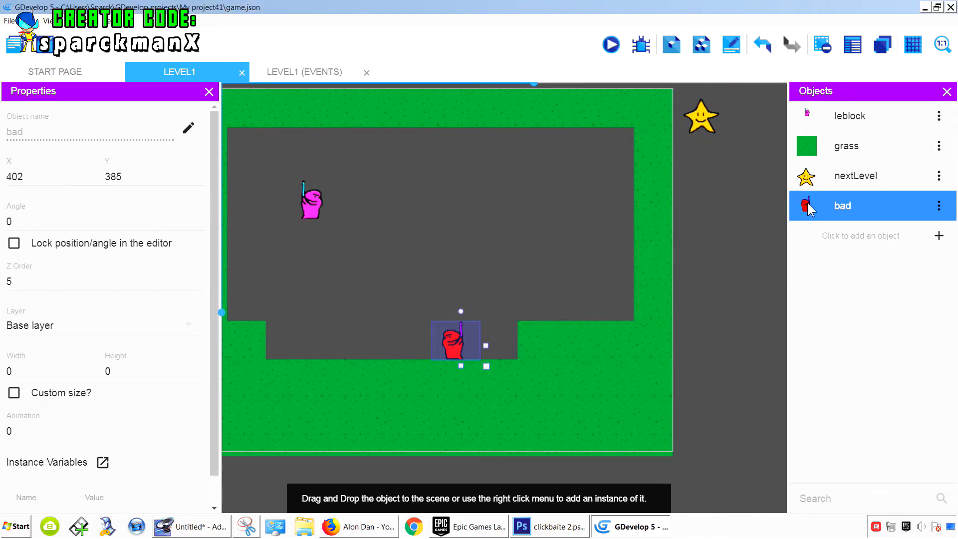
- Set the bad instance's Z order to 0 and the leblock player's Z order to 1
left_click(312, 202)
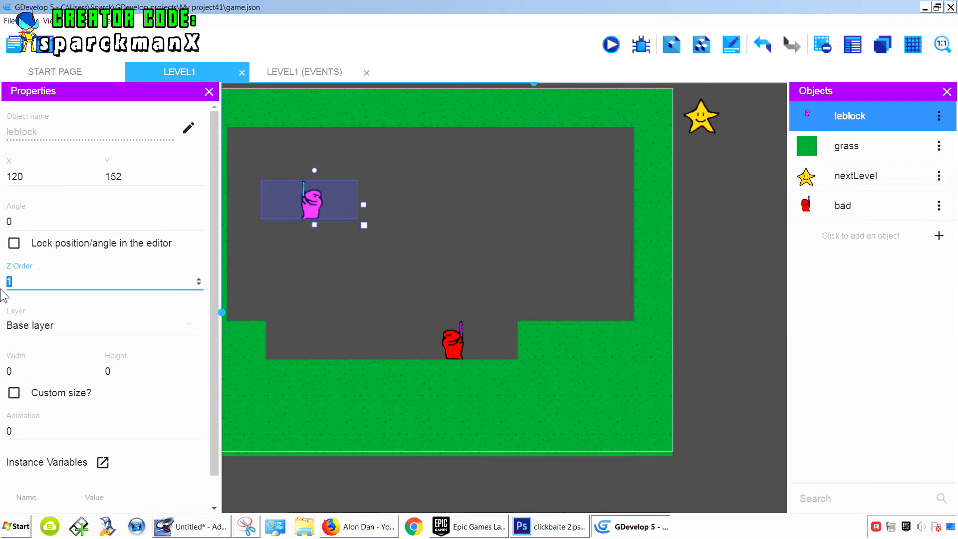
left_click(432, 271)
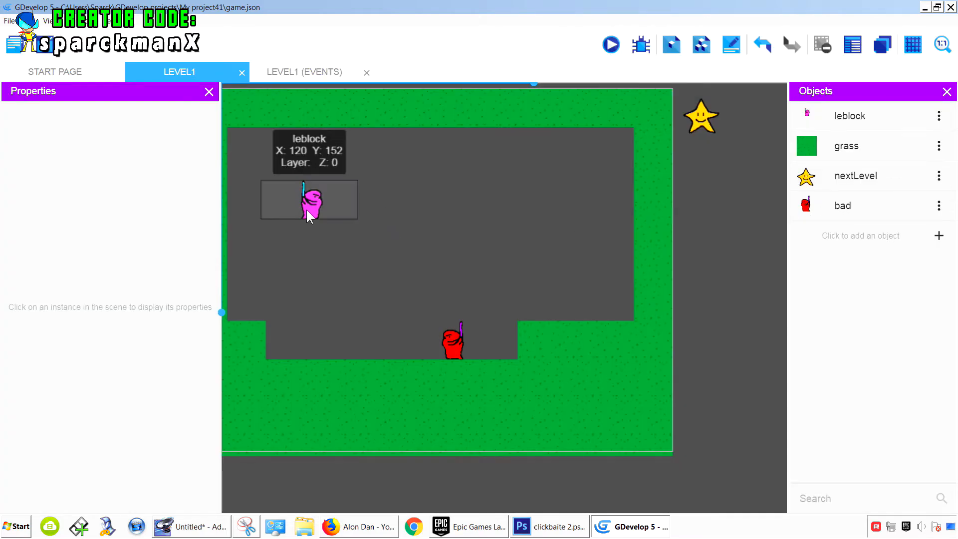
left_click(312, 202)
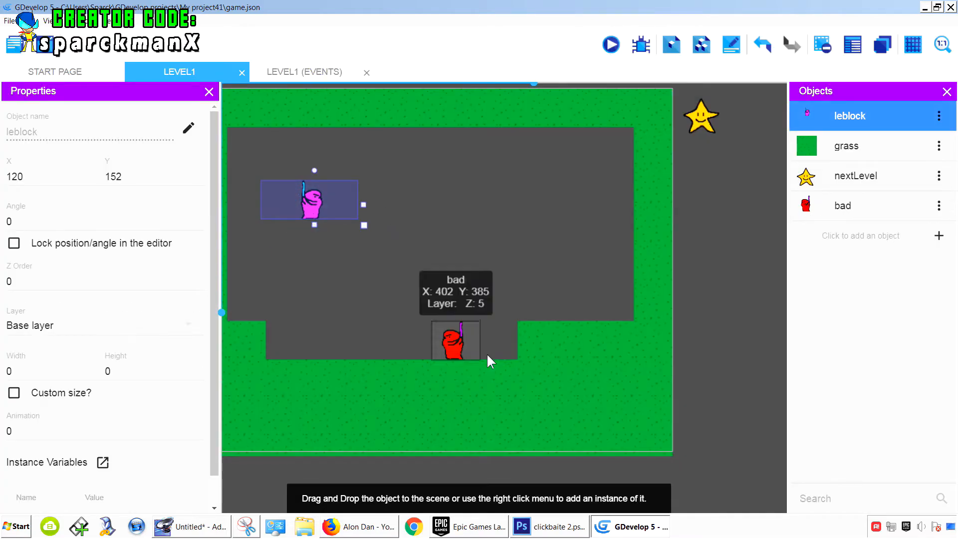
left_click(451, 347)
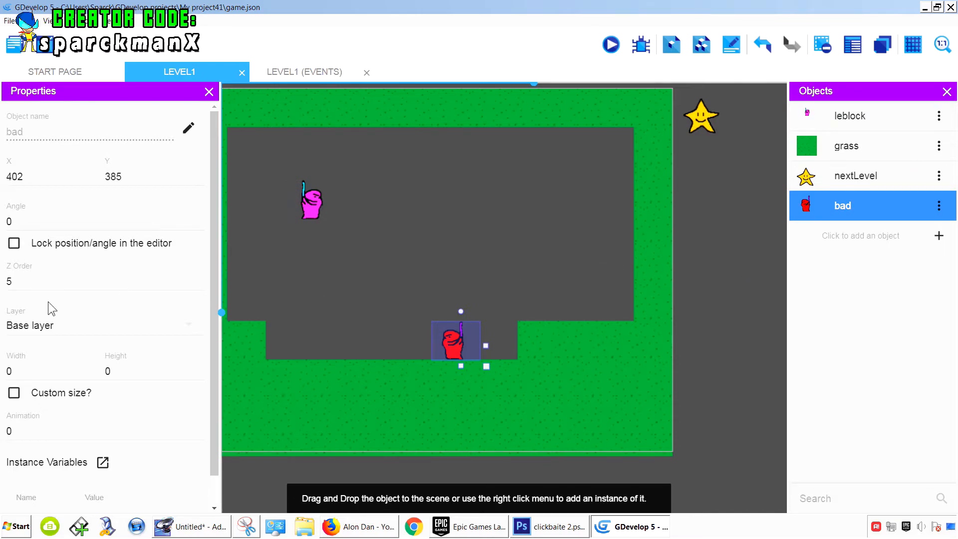
left_click_drag(31, 277, 3, 297)
type("0")
left_click(307, 204)
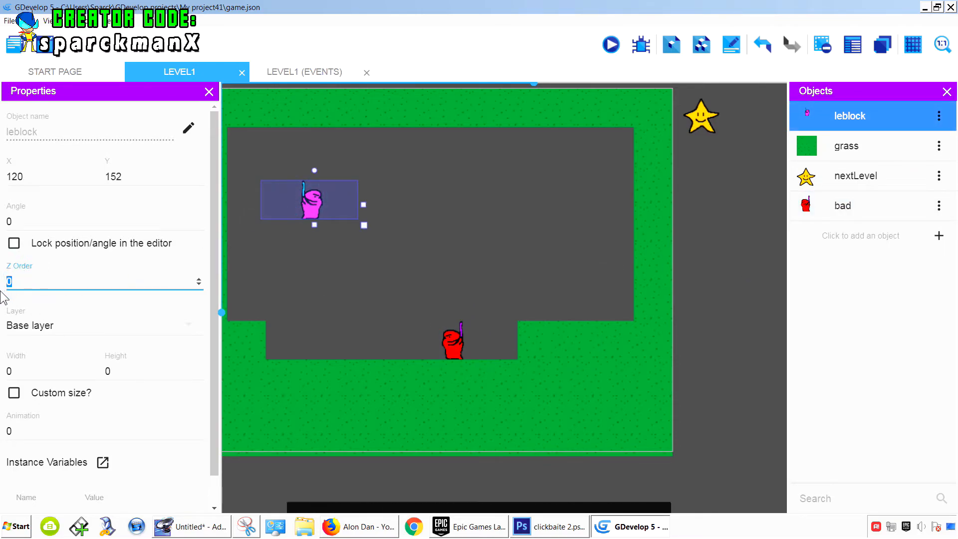
type("100")
- Preview the game again, move and slash next to the enemy, then close the preview
left_click(614, 45)
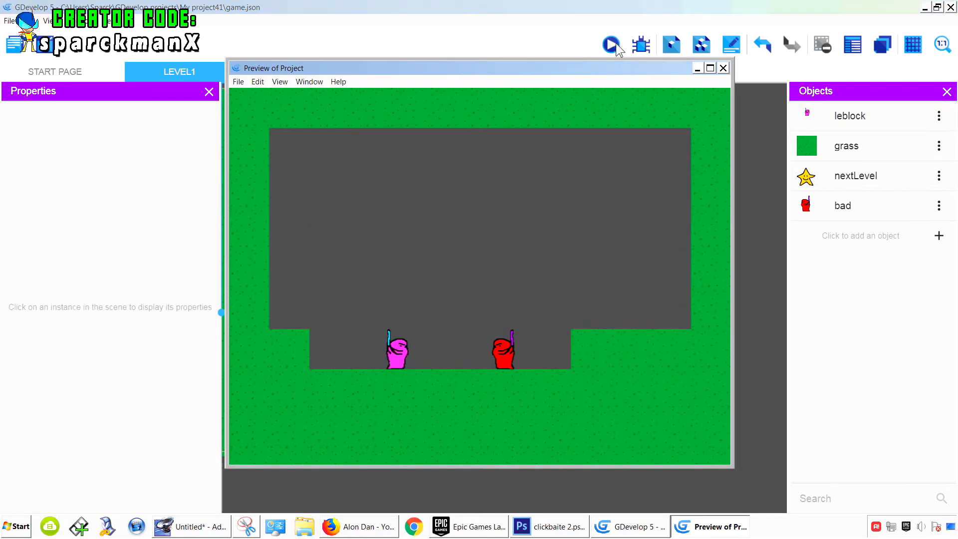
key("space")
key("Right")
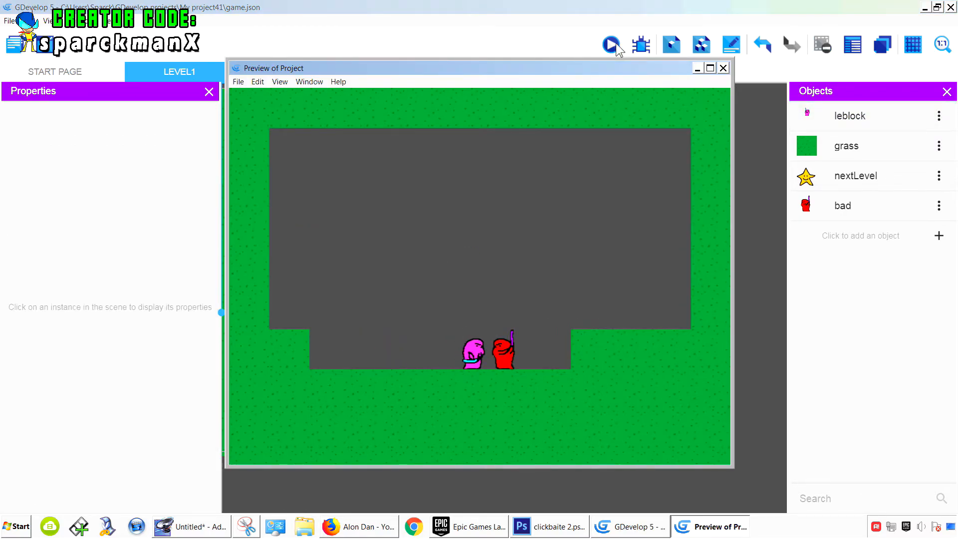
key("space")
key("space")
key("space")
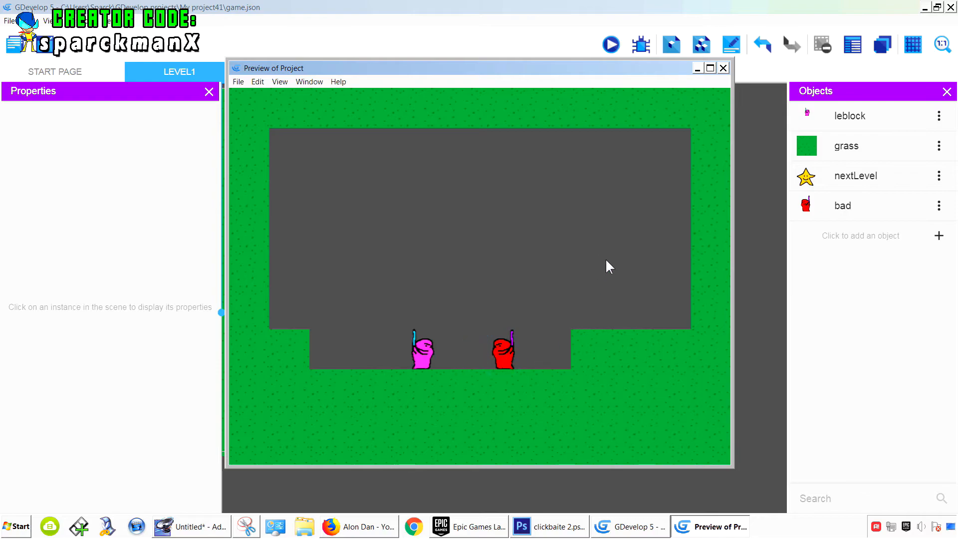
left_click(724, 69)
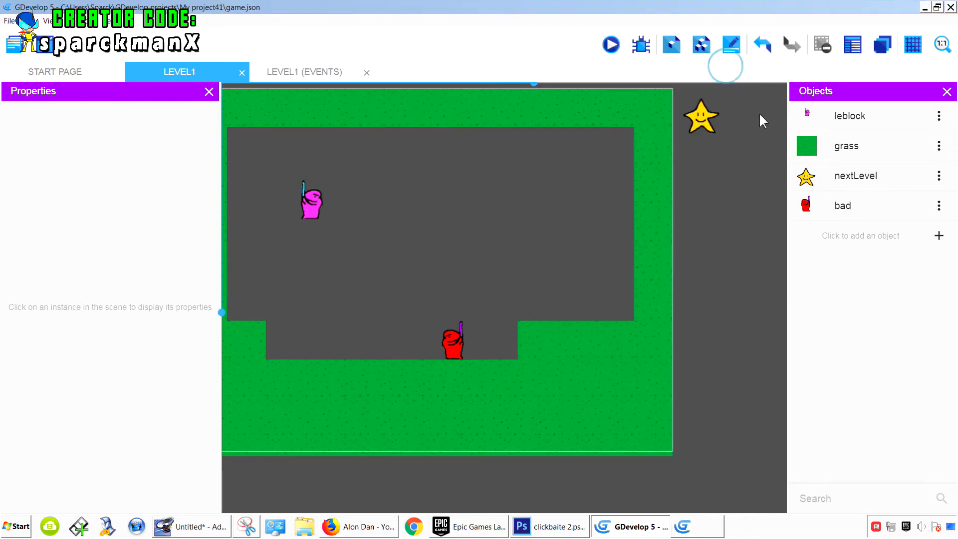
- Add an object variable named bad_health with value 10 to the bad object
left_click(939, 205)
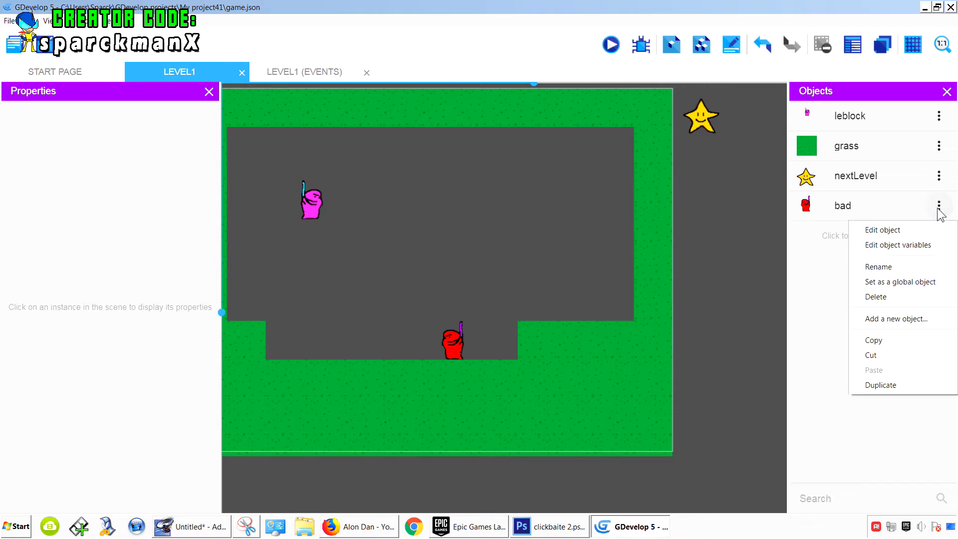
left_click(901, 245)
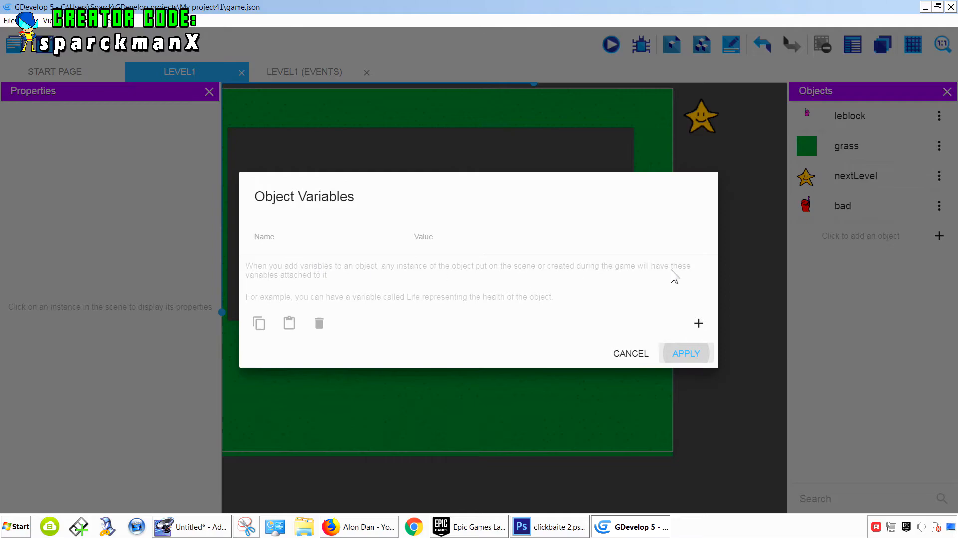
left_click(694, 323)
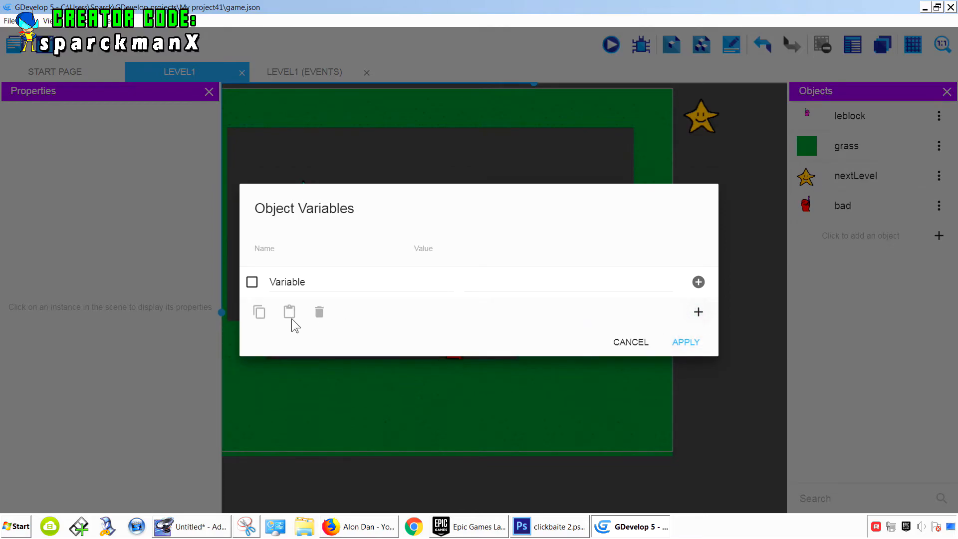
double_click(311, 285)
type("bad_health")
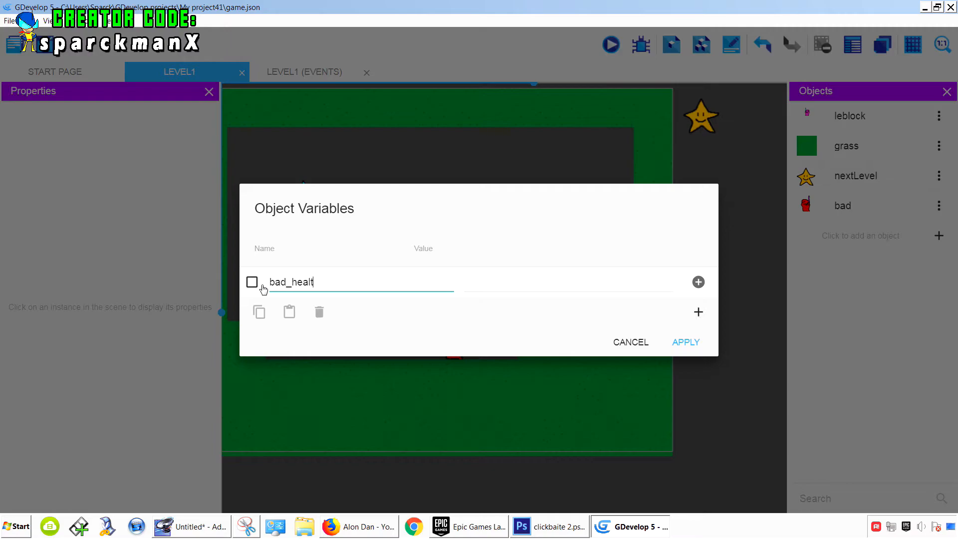
left_click(475, 282)
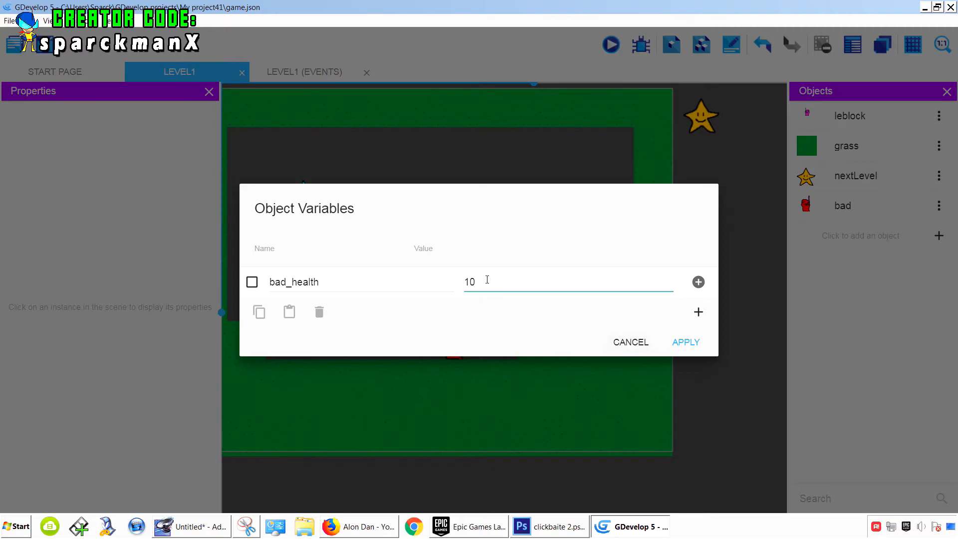
left_click(685, 342)
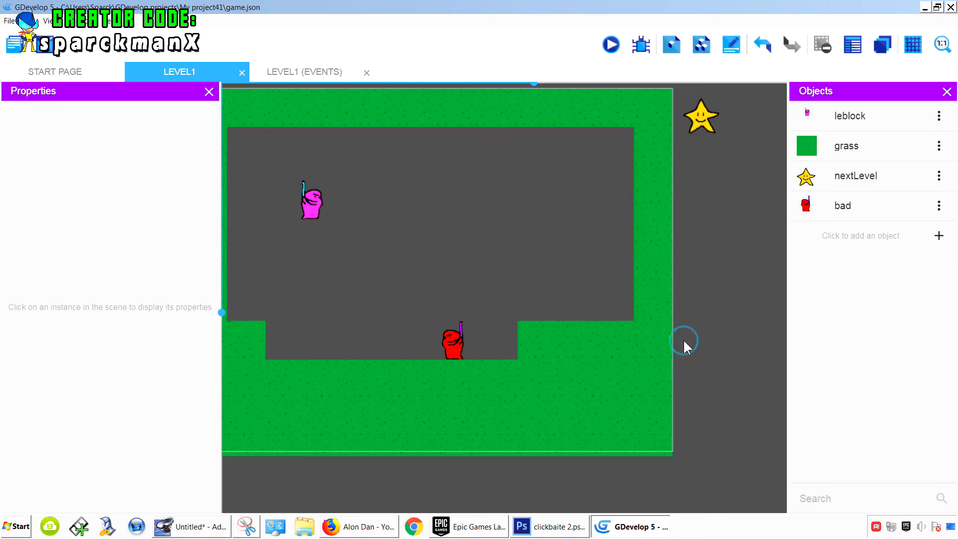
- In the events sheet, add a new event with a Collision condition between leblock and bad
left_click(308, 72)
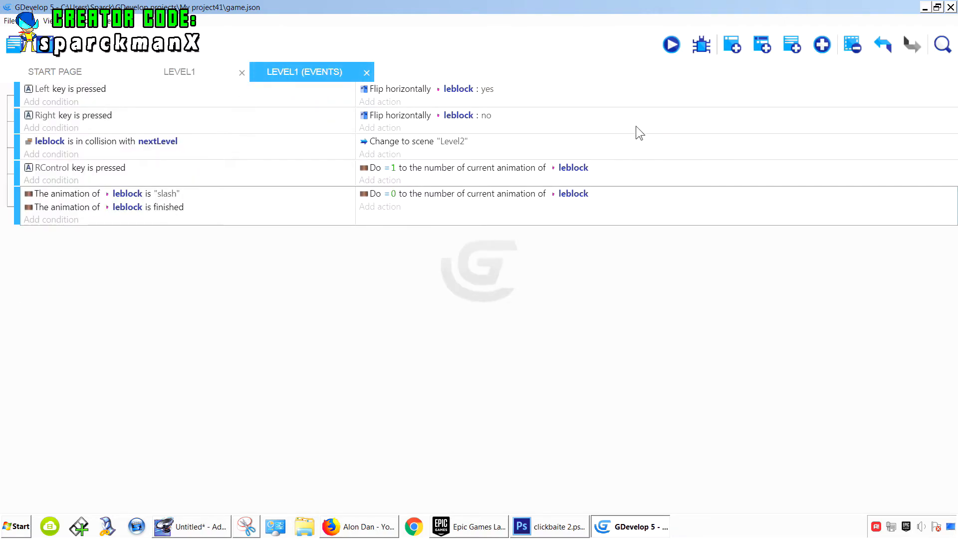
left_click(732, 46)
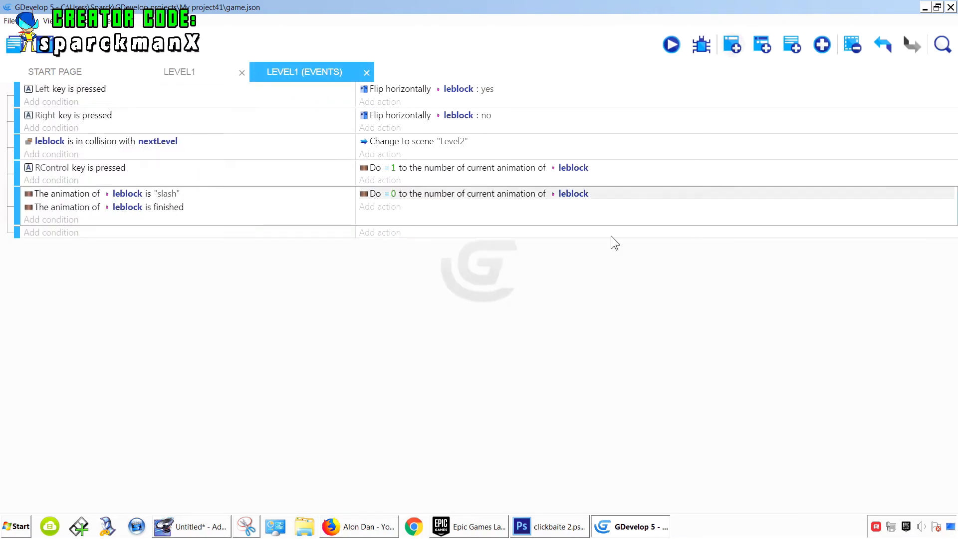
left_click(64, 234)
left_click(85, 127)
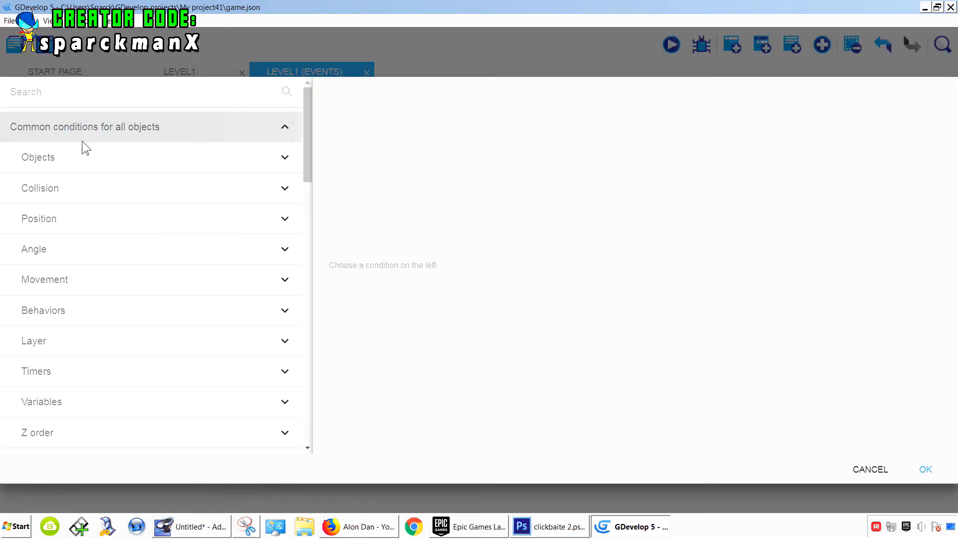
left_click(75, 189)
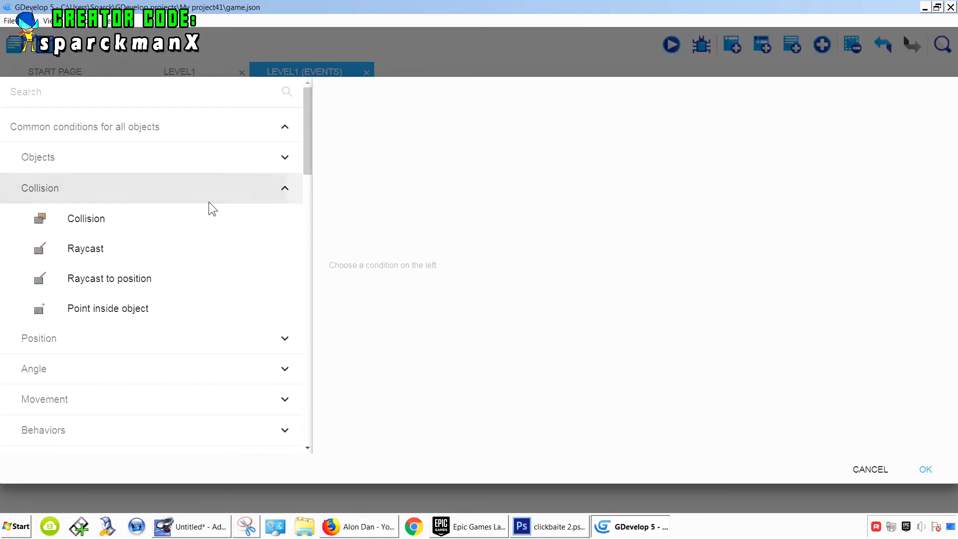
left_click(122, 222)
left_click(393, 190)
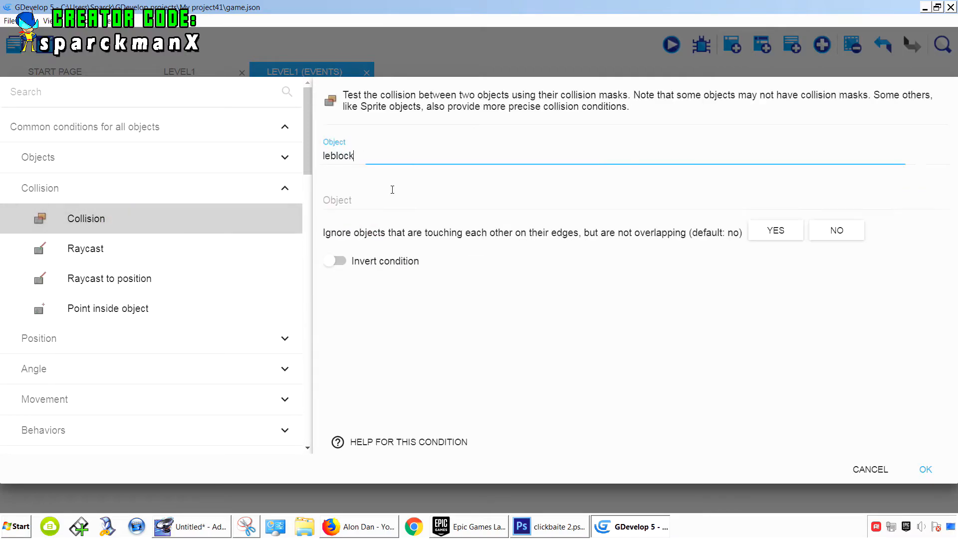
left_click(367, 197)
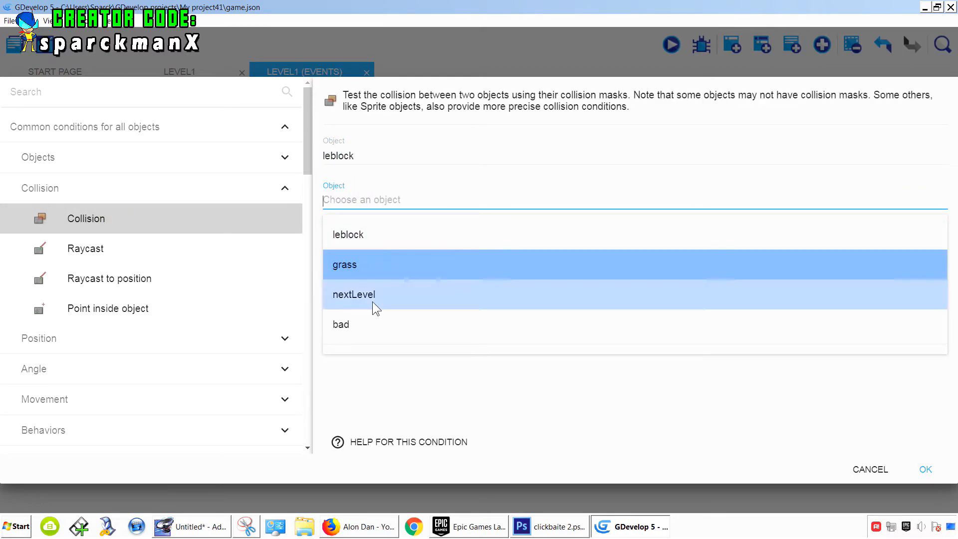
left_click(363, 329)
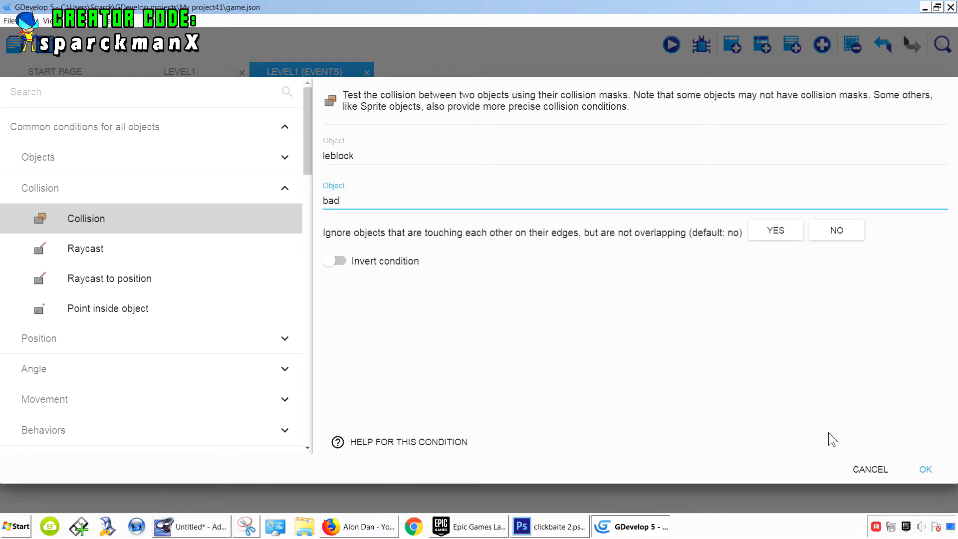
left_click(924, 472)
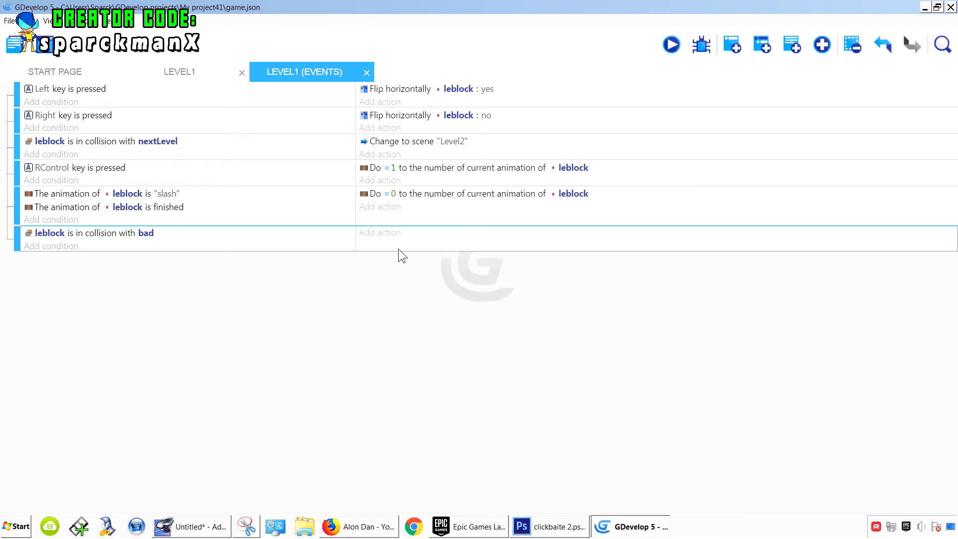
- Add an action to the leblock–bad collision event that subtracts 1 from the bad object's bad_health variable
left_click(384, 233)
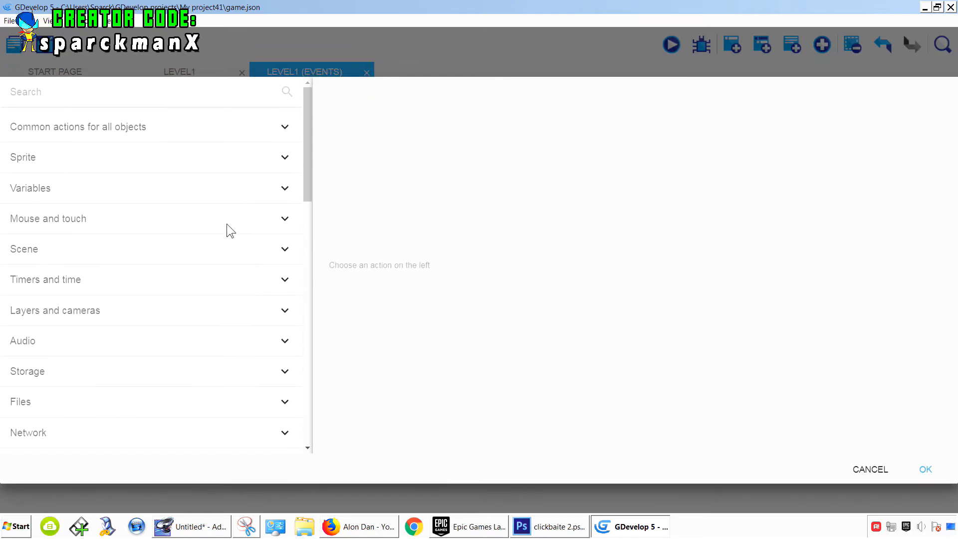
left_click(149, 128)
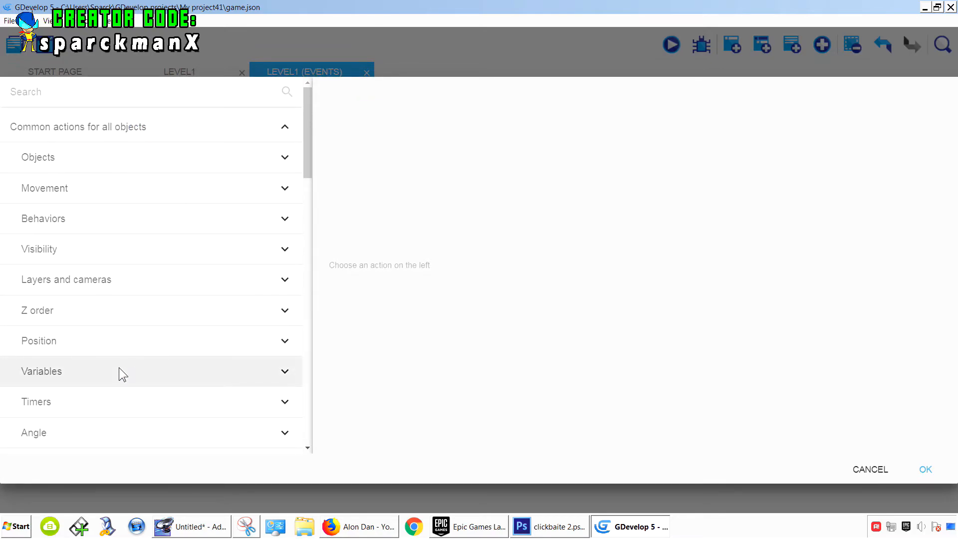
left_click(118, 369)
left_click(145, 407)
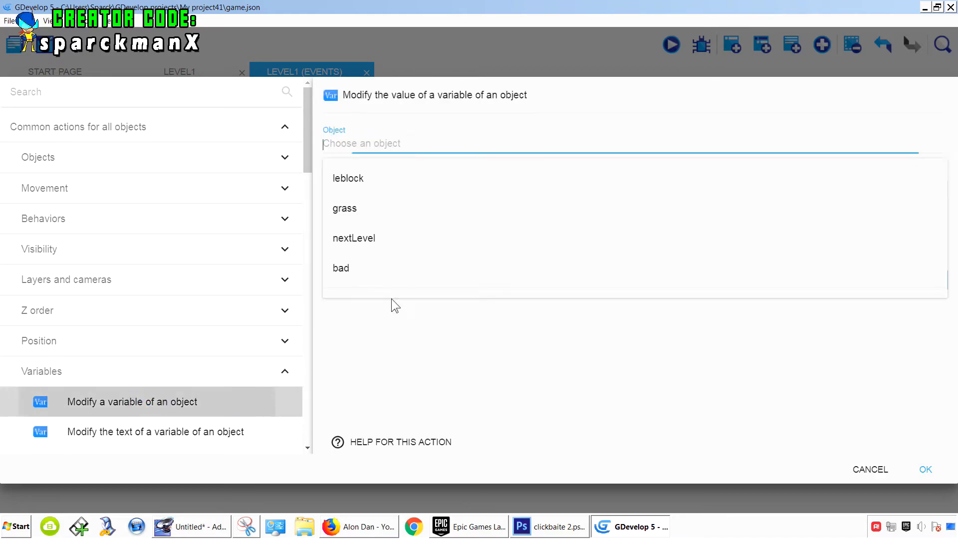
left_click(376, 267)
left_click(369, 182)
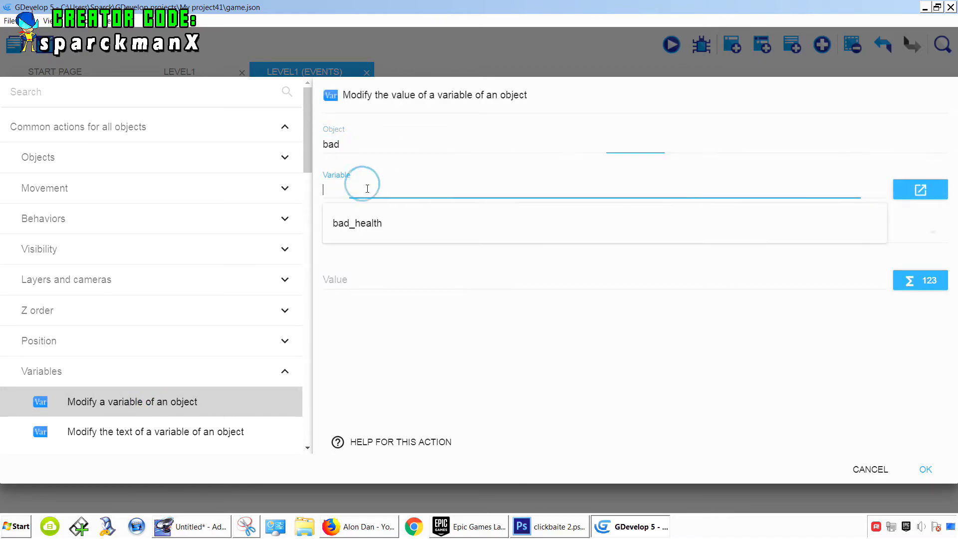
left_click(372, 226)
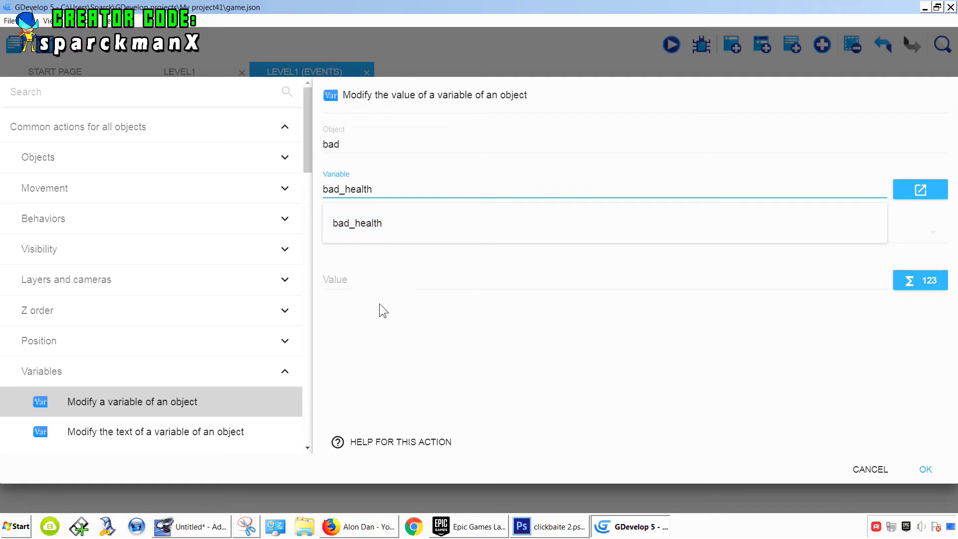
left_click(363, 240)
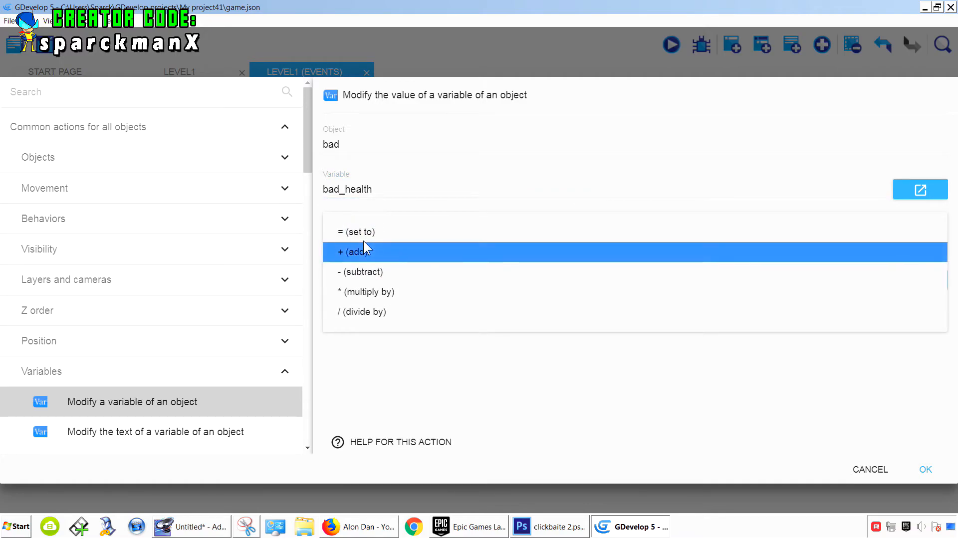
left_click(380, 273)
left_click(362, 279)
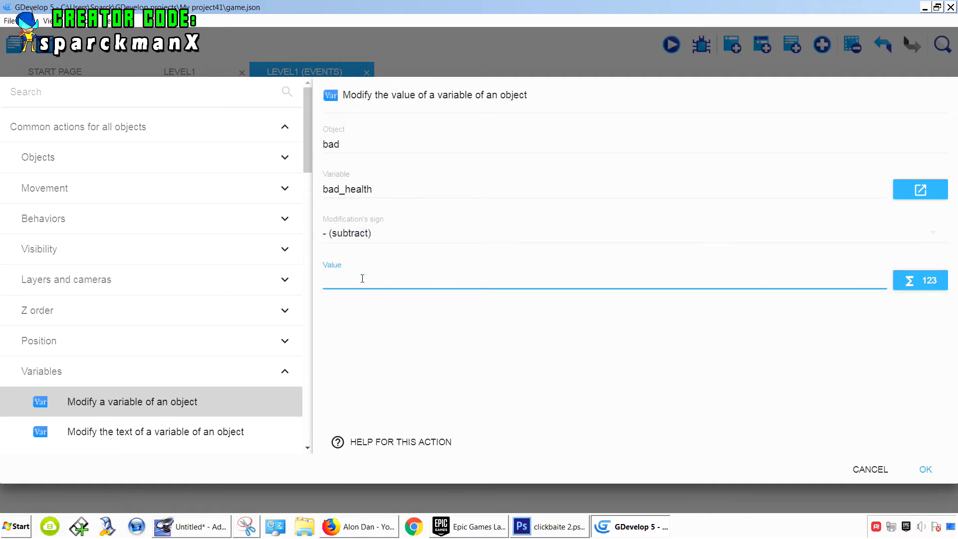
type("1")
left_click(413, 372)
left_click(925, 469)
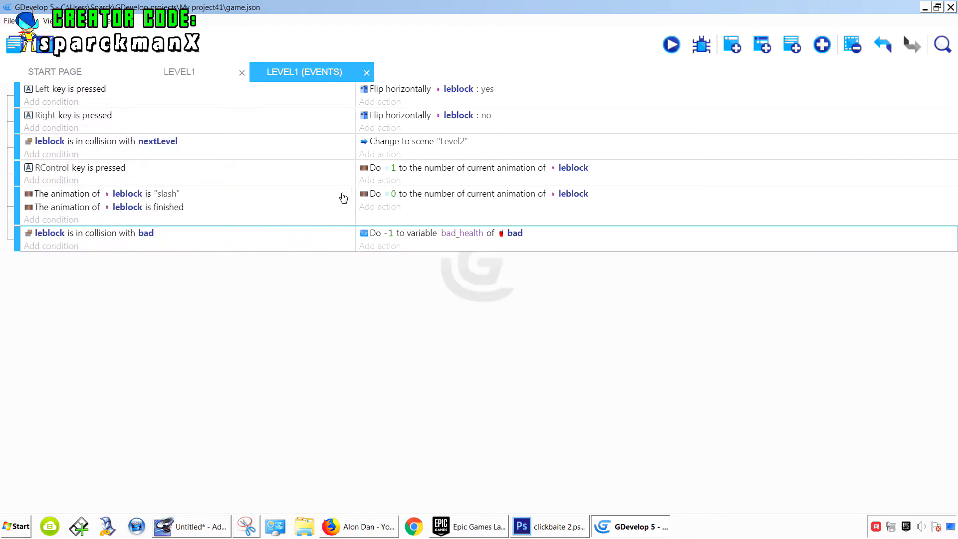
- In the Level1 scene, create a bold Text object named badtext
left_click(197, 73)
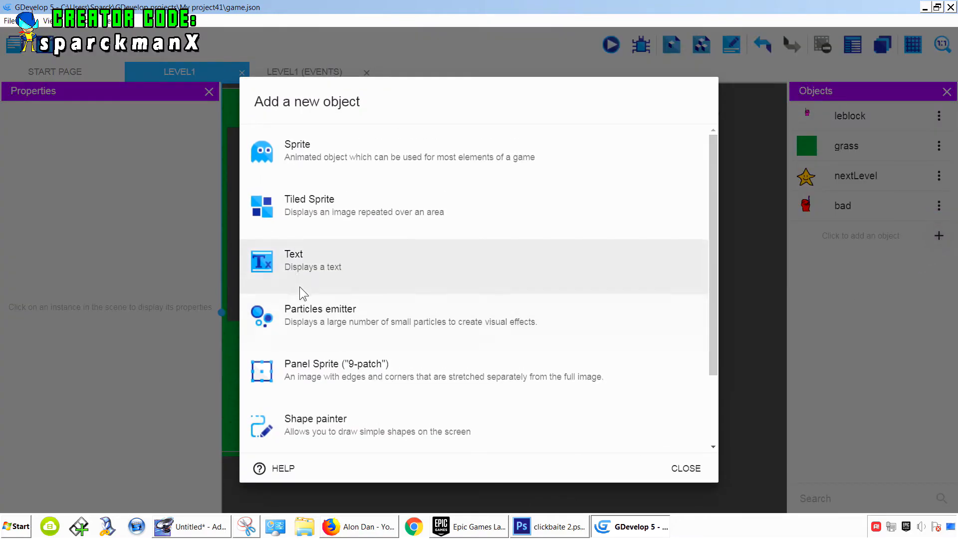
left_click(312, 261)
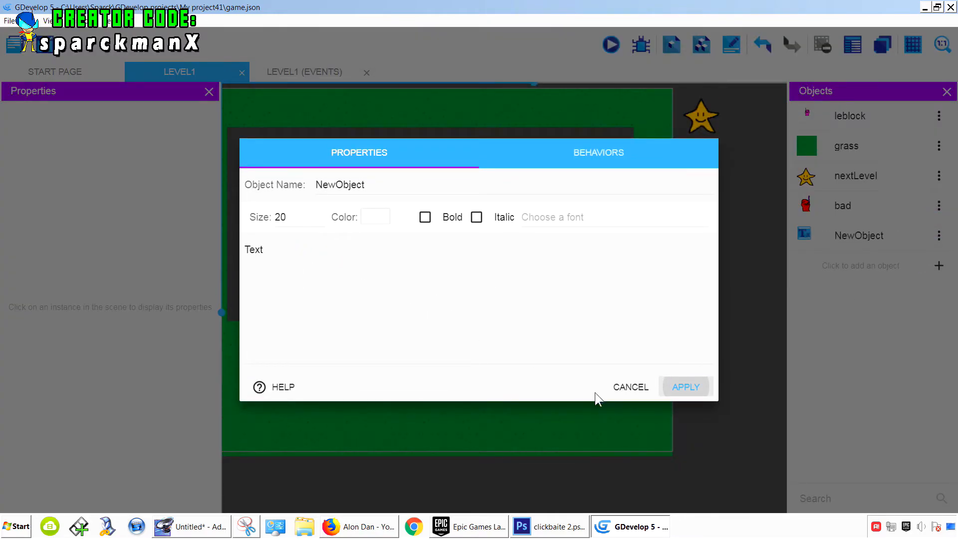
left_click_drag(376, 187, 295, 190)
type("badtext")
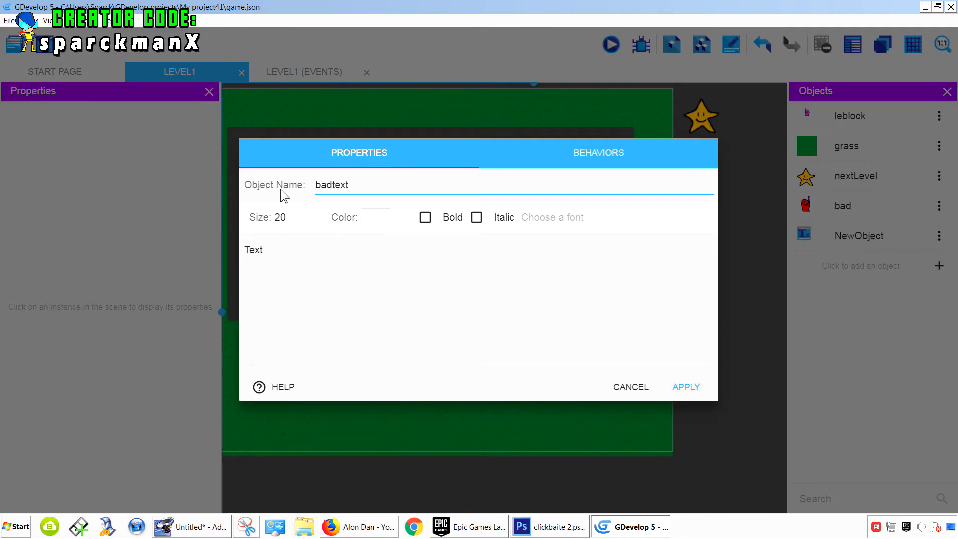
left_click(440, 221)
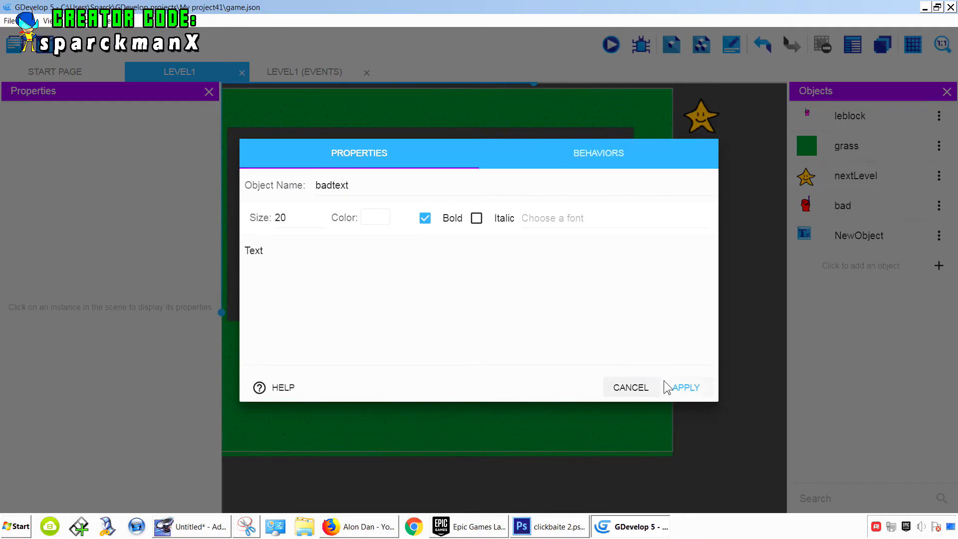
left_click(678, 387)
- Place a badtext instance in the scene just above the red bad enemy, at about X 415, Y 344
left_click(813, 243)
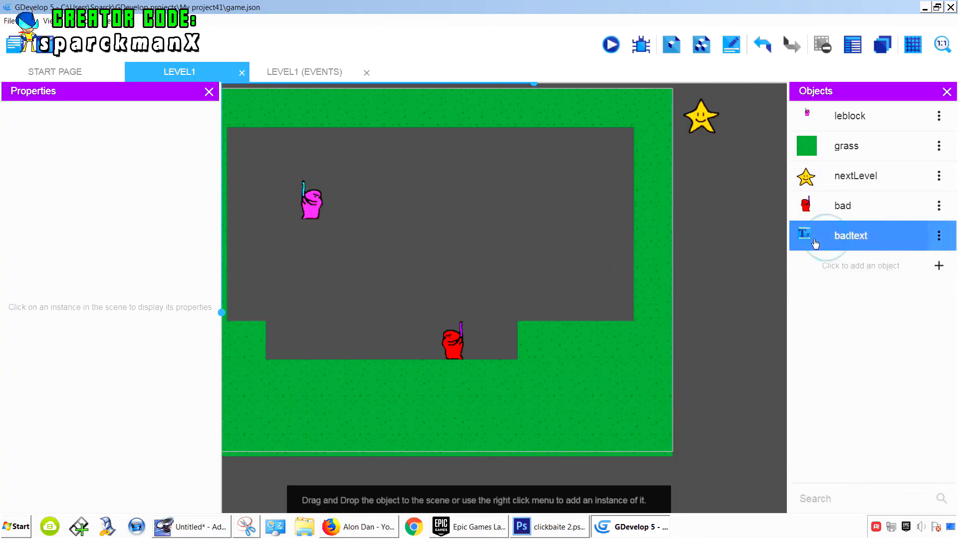
left_click_drag(661, 238, 456, 303)
left_click(516, 268)
left_click(454, 305)
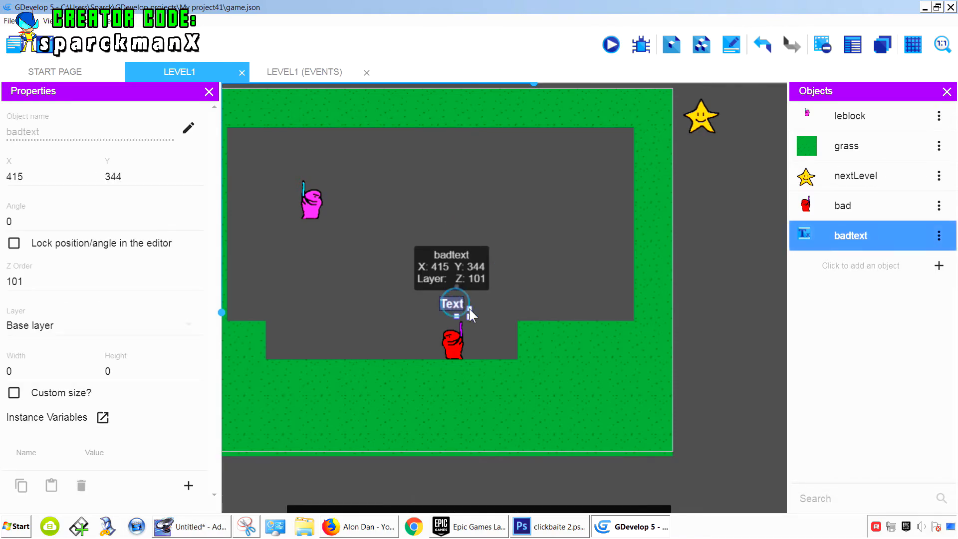
- In the events sheet, add a new empty event with a Modify the text action on badtext using = (set to)
left_click(311, 73)
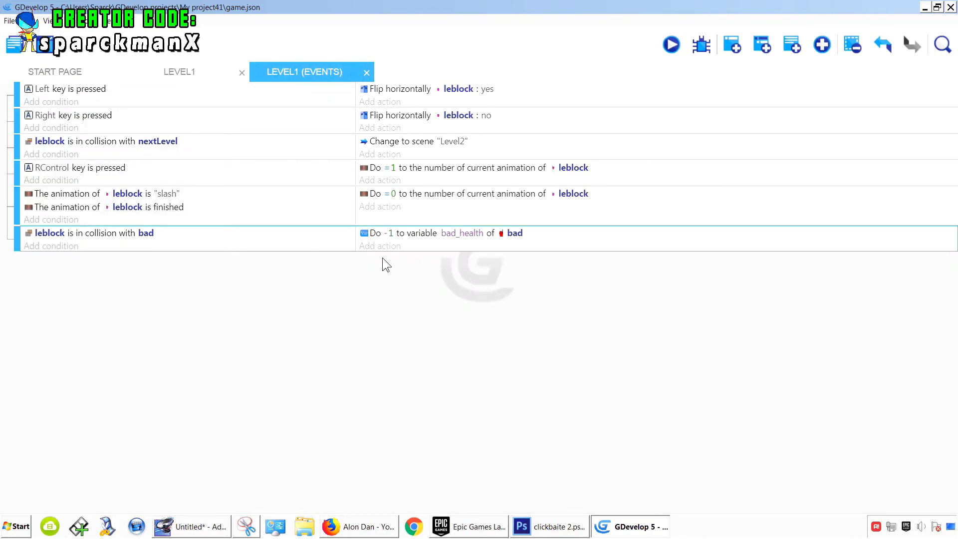
left_click(737, 49)
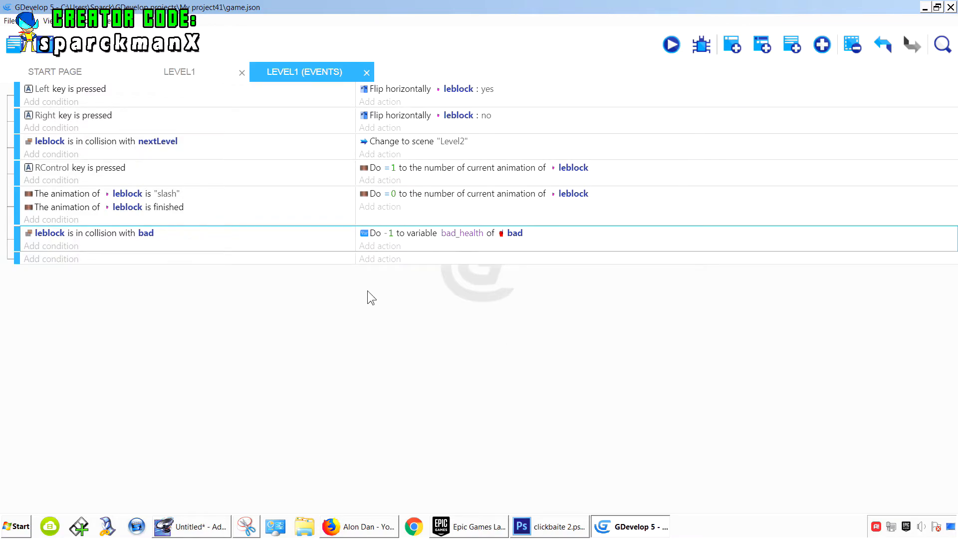
left_click(371, 259)
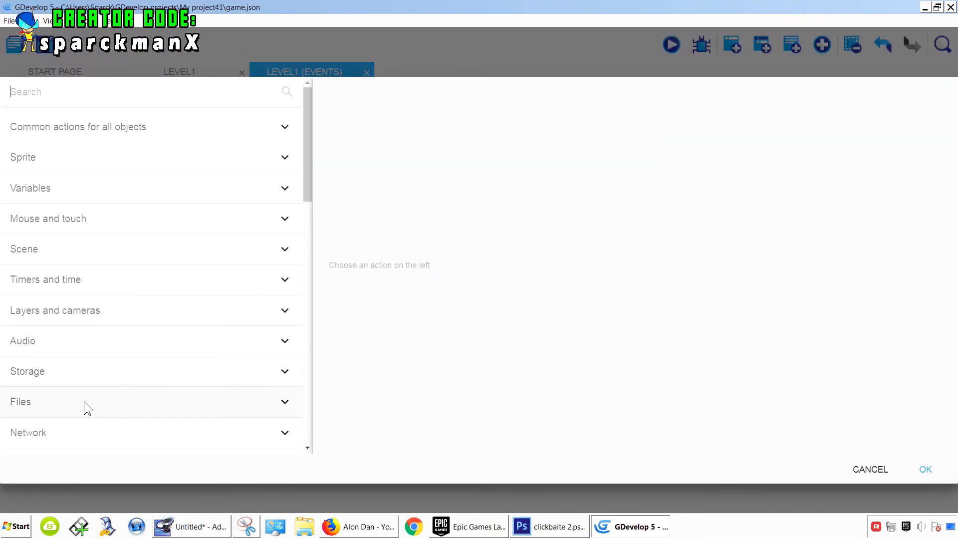
scroll(71, 329, "down", 6)
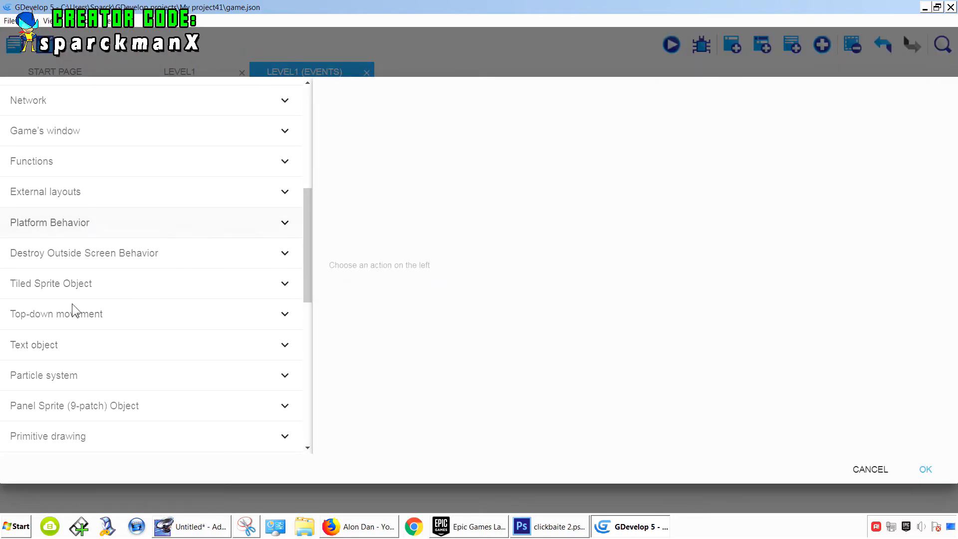
left_click(59, 346)
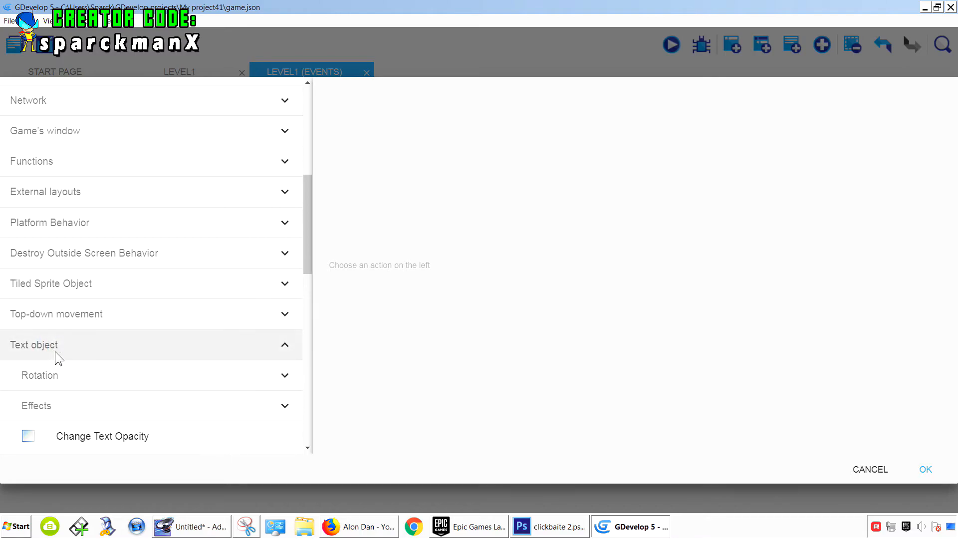
scroll(55, 352, "down", 3)
left_click(138, 361)
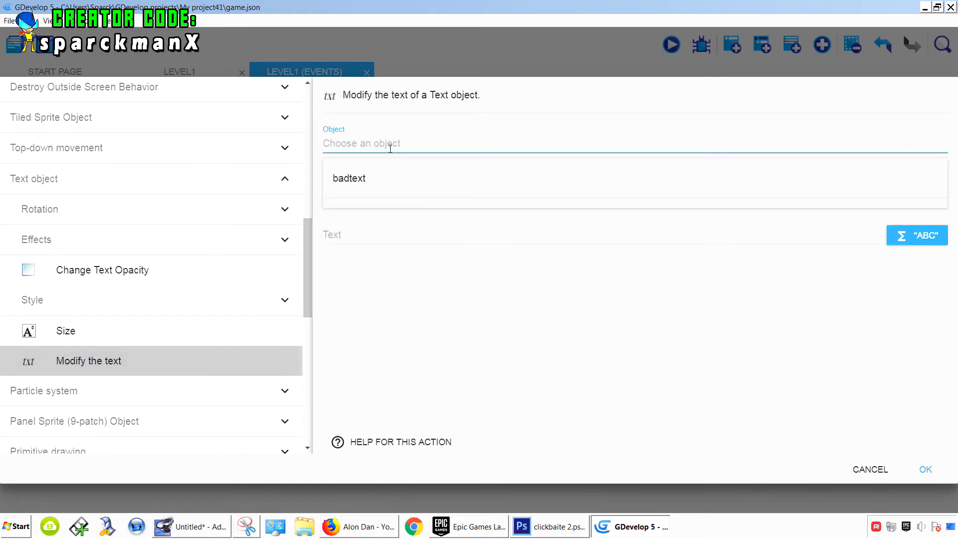
left_click(361, 179)
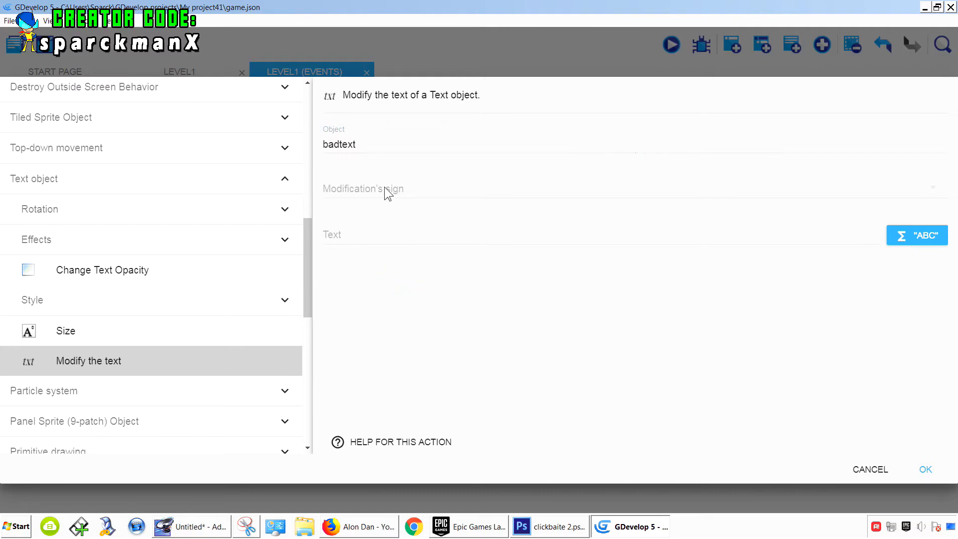
left_click(384, 188)
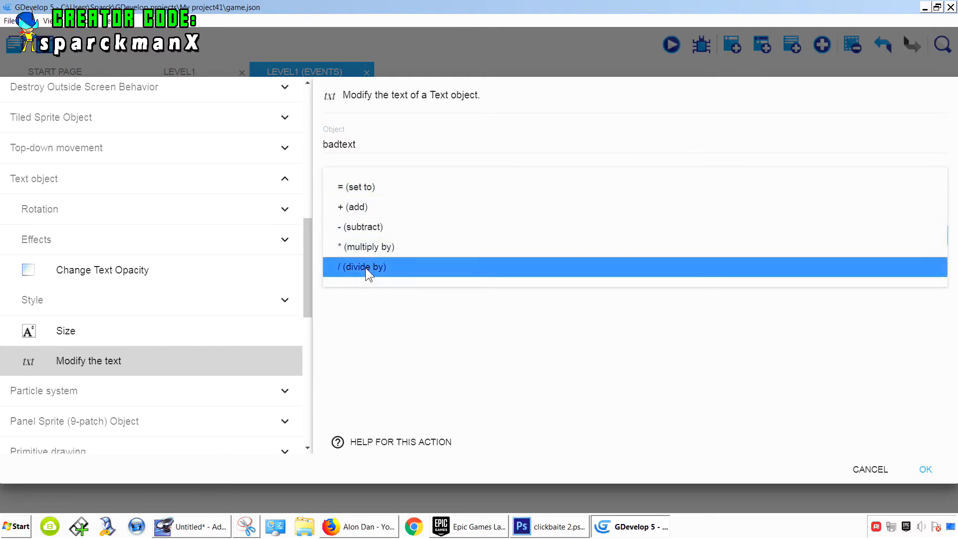
left_click(367, 187)
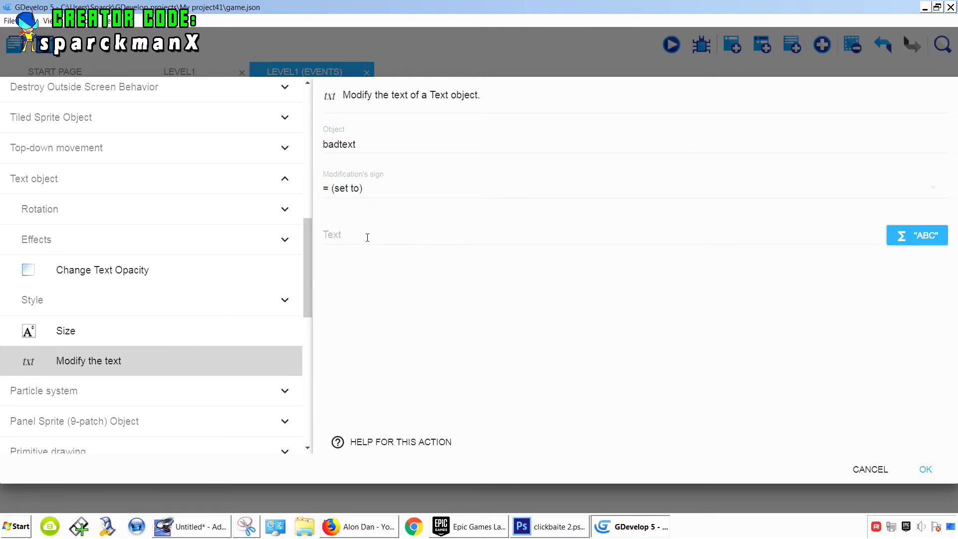
left_click(367, 235)
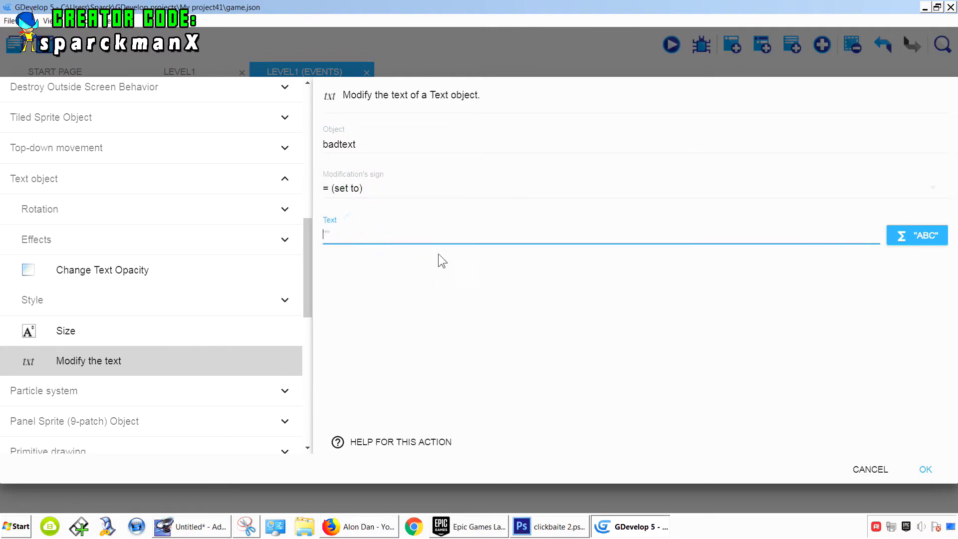
- Set the text to the expression bad.VariableString(bad_health) using the object's variable expression, and confirm the action
left_click(902, 238)
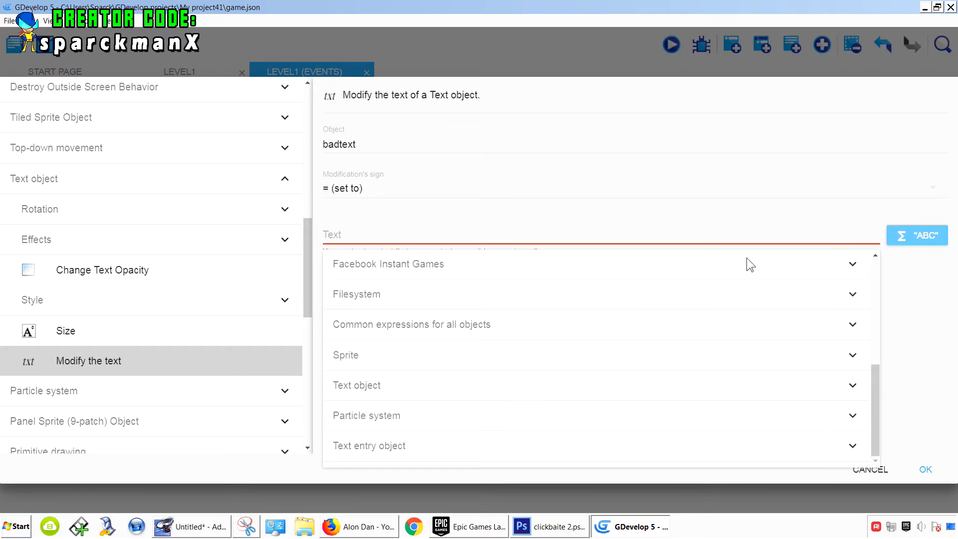
left_click(438, 326)
left_click(402, 384)
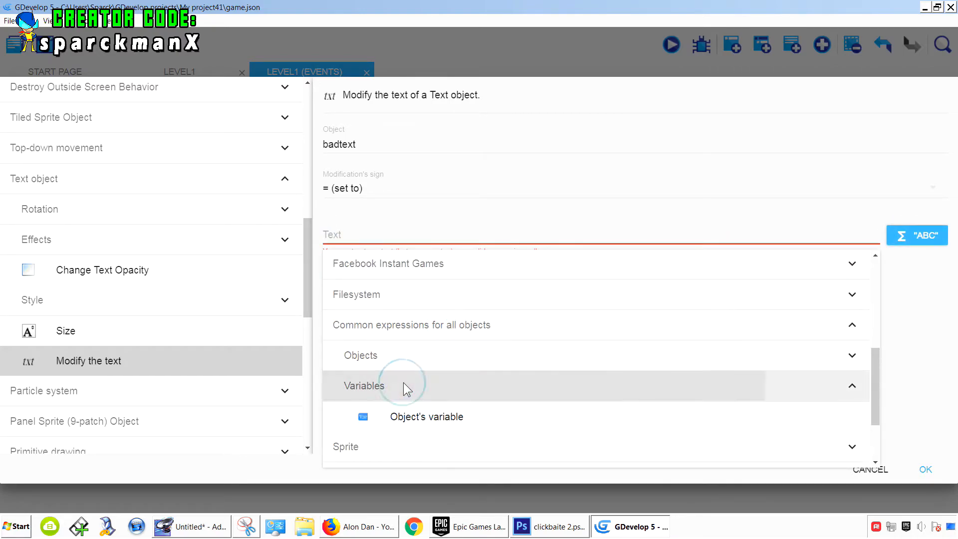
left_click(425, 417)
left_click(344, 241)
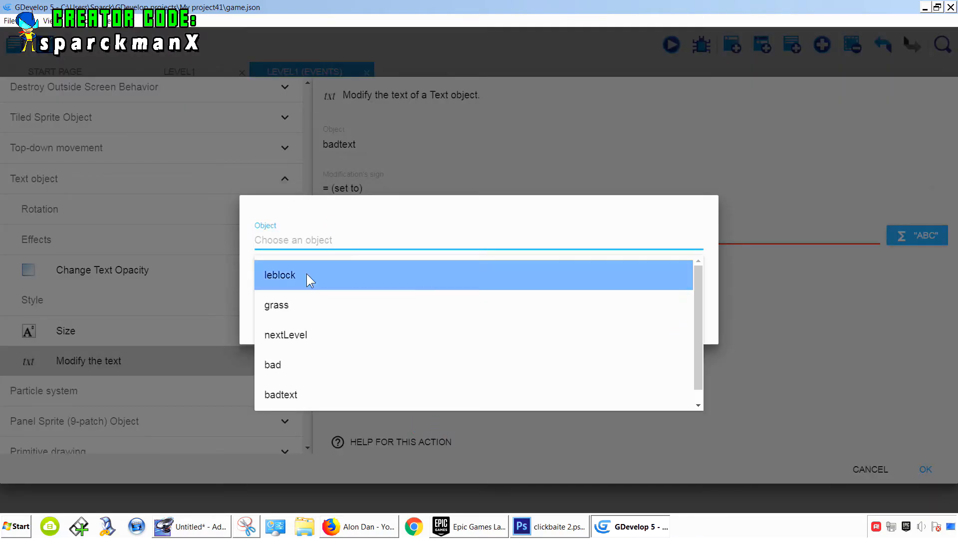
left_click(300, 364)
left_click(299, 288)
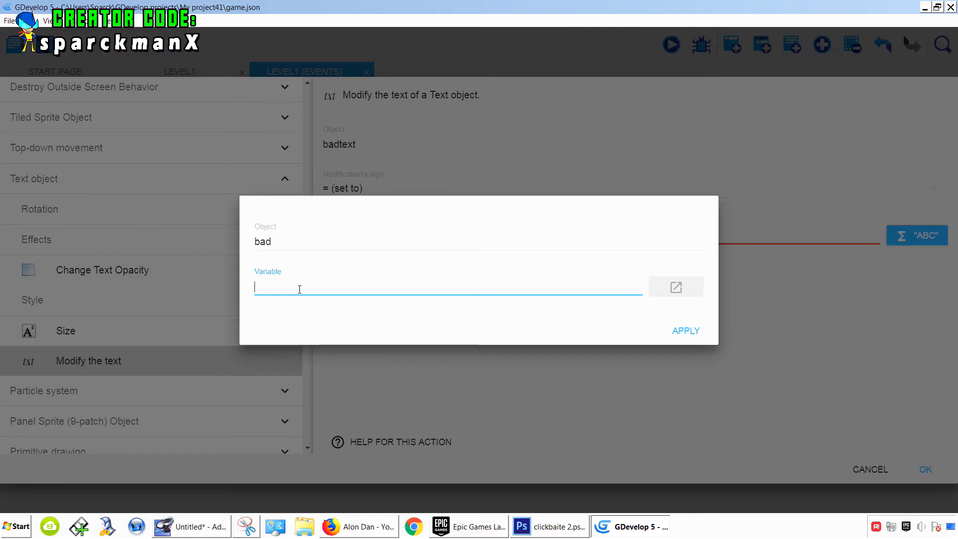
type("bad_health")
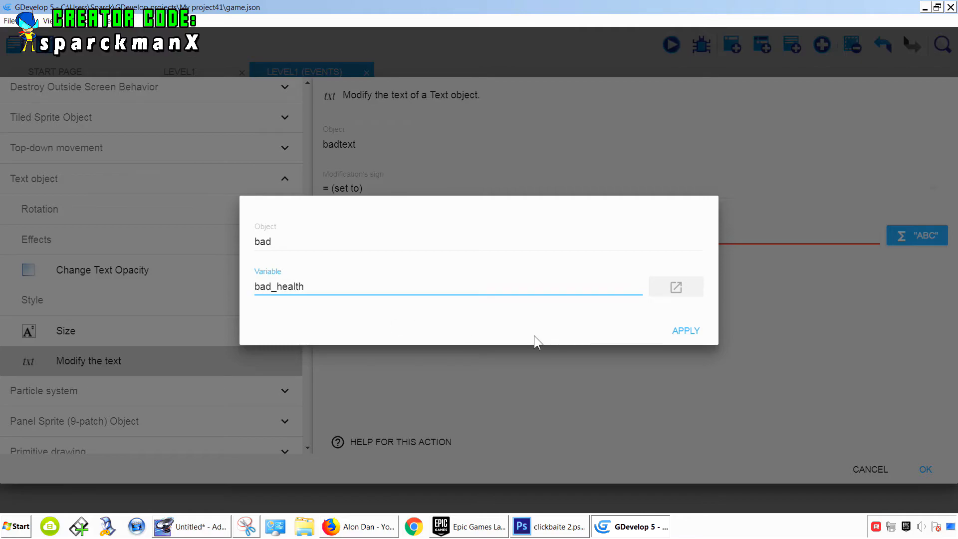
left_click(553, 311)
left_click(687, 331)
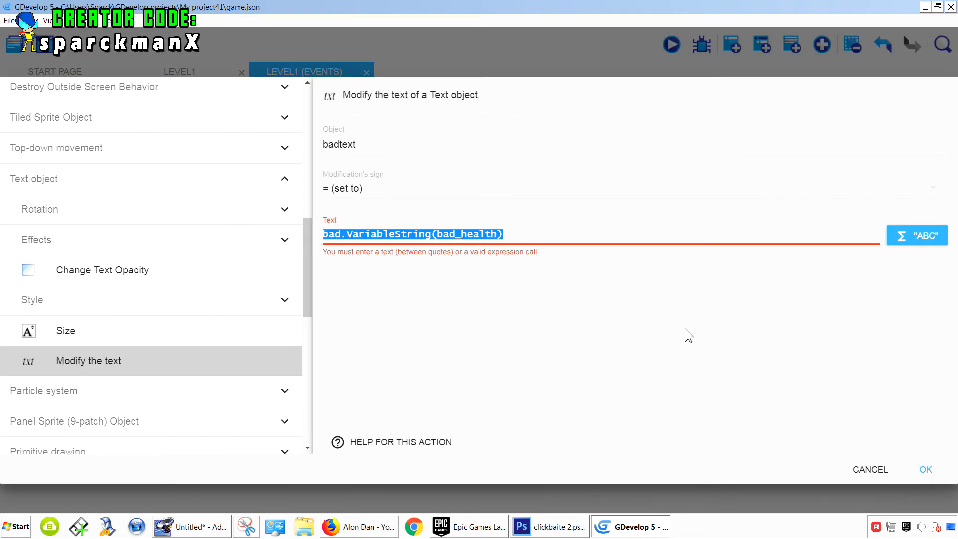
left_click(605, 328)
left_click(926, 470)
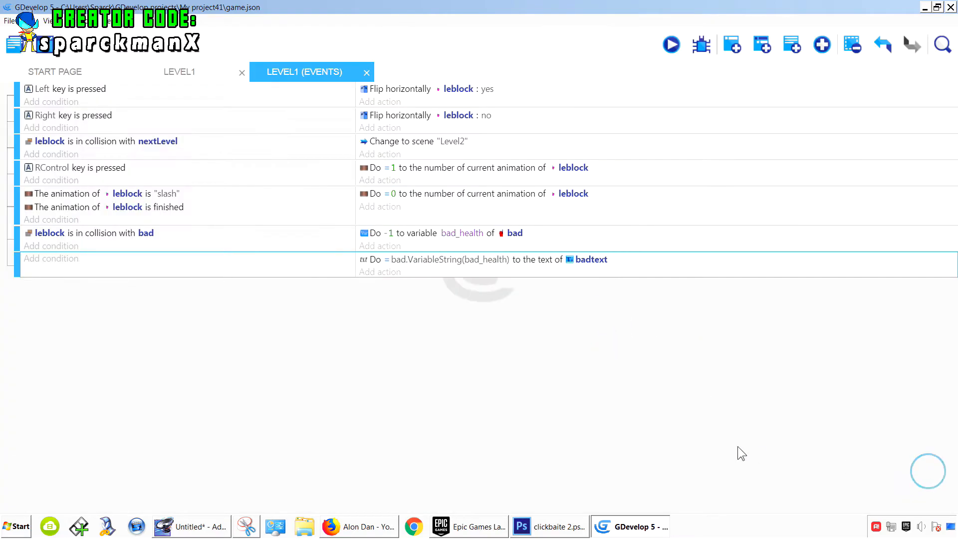
- Preview the game and test the health text by moving and slashing the player against the red bad guy
left_click(674, 46)
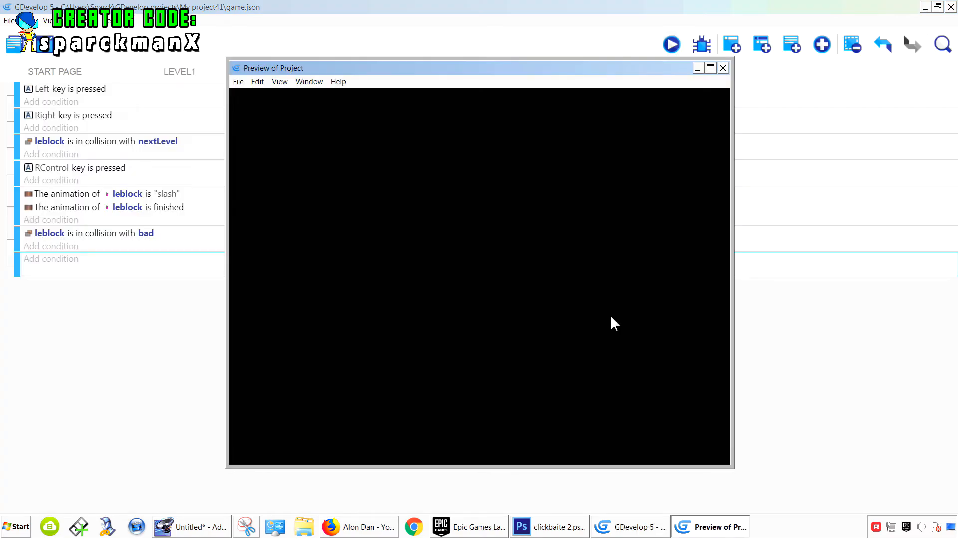
key("Right")
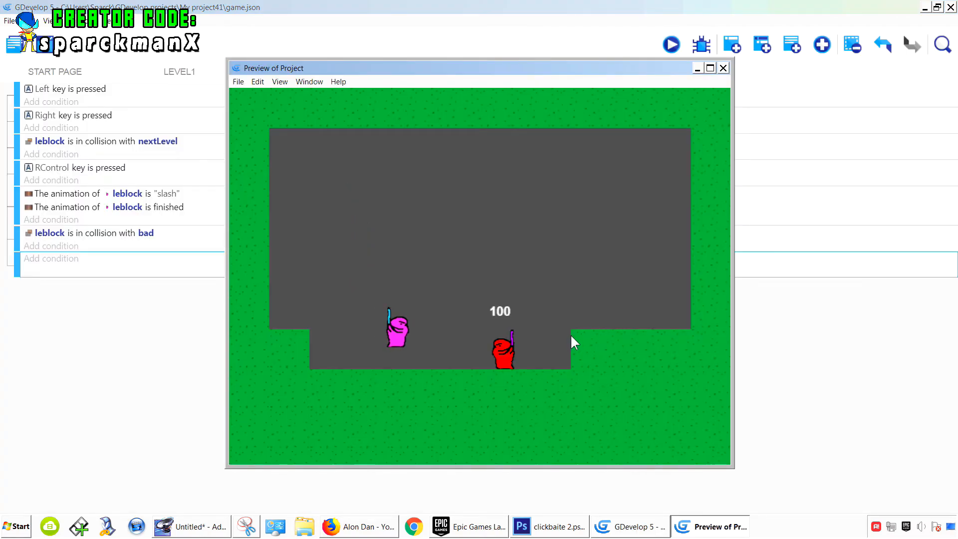
key("Left")
key("Right")
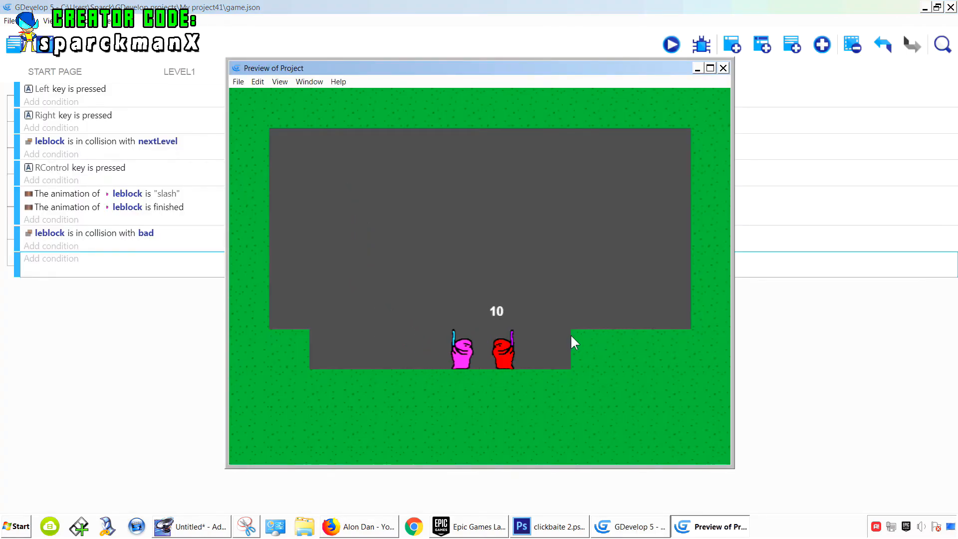
key("Left")
key("Right")
key("space")
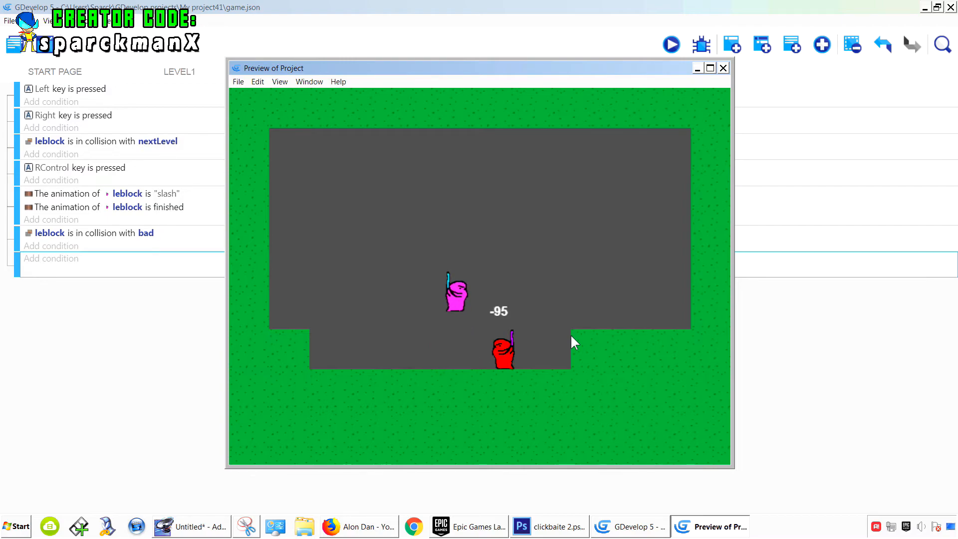
key("space")
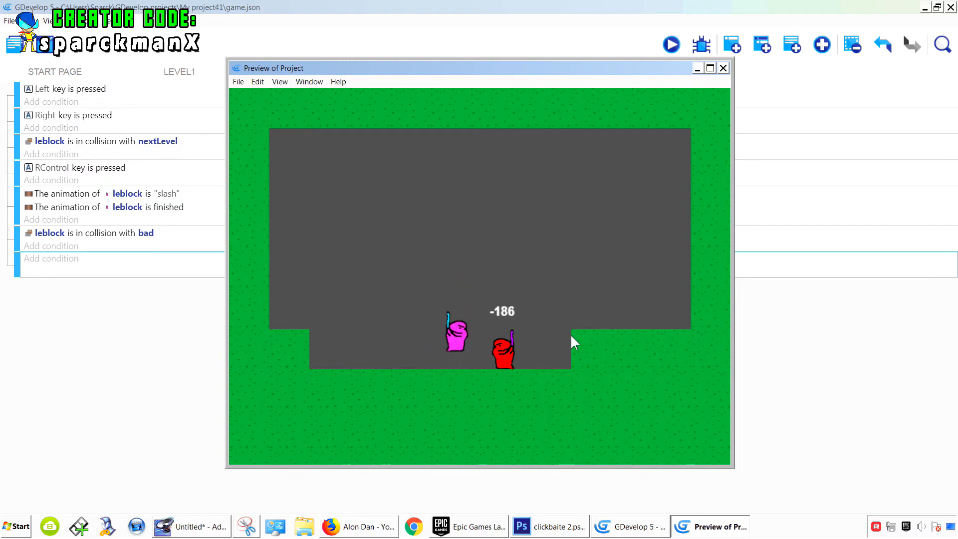
key("space")
key("Left")
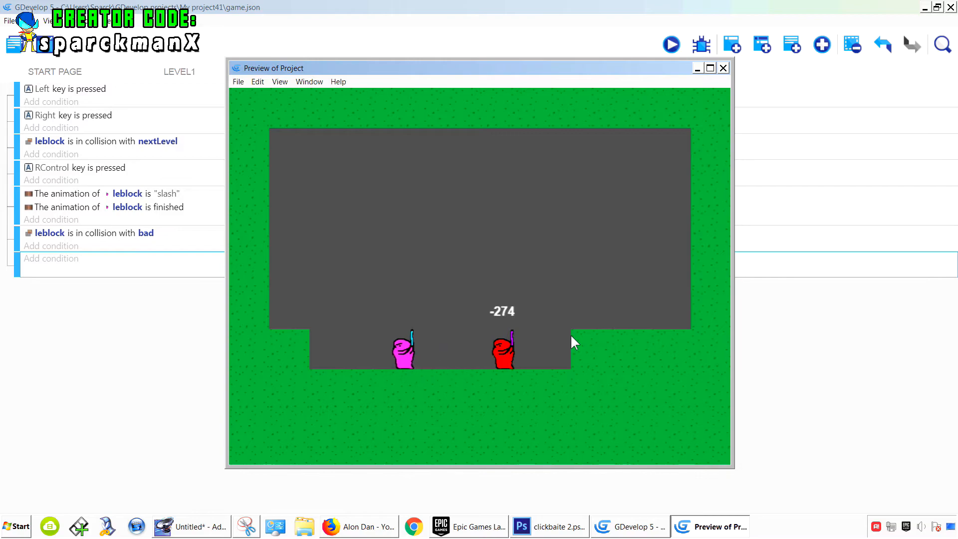
key("Right")
key("space")
key("Right")
key("ctrl")
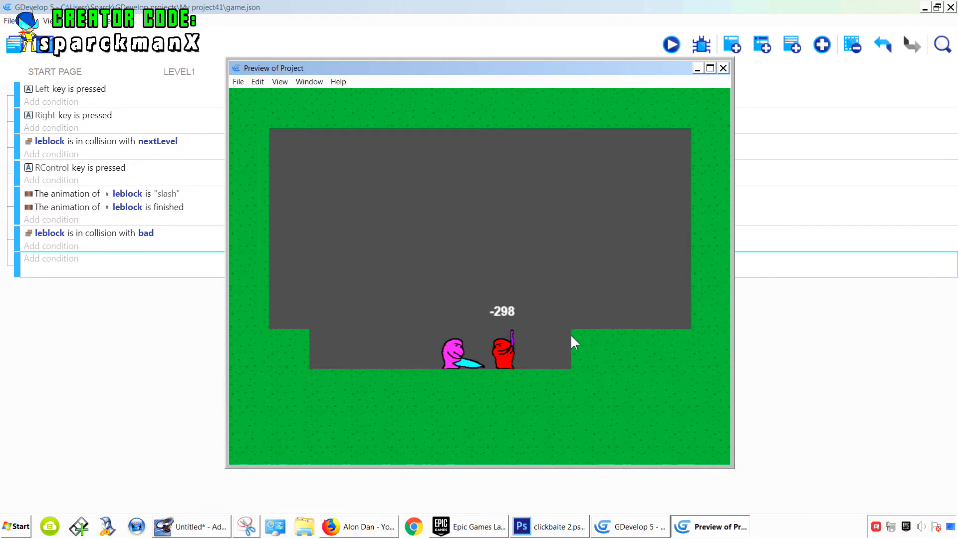
key("Right")
key("ctrl")
key("Left")
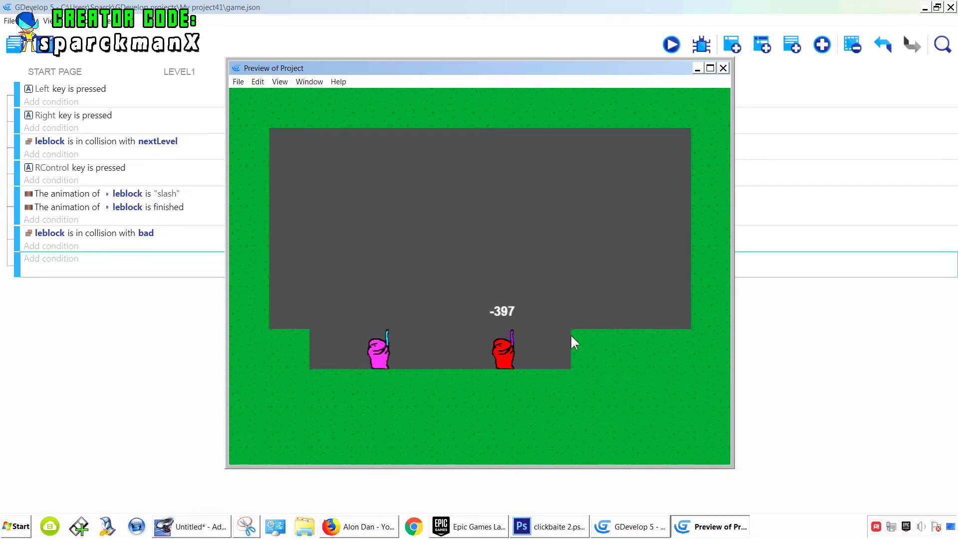
key("Right")
key("Left")
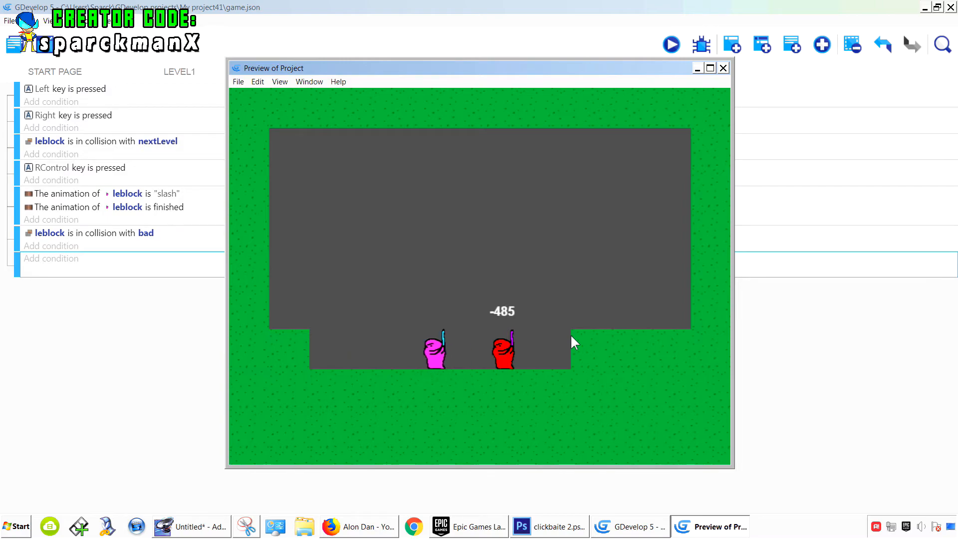
key("Right")
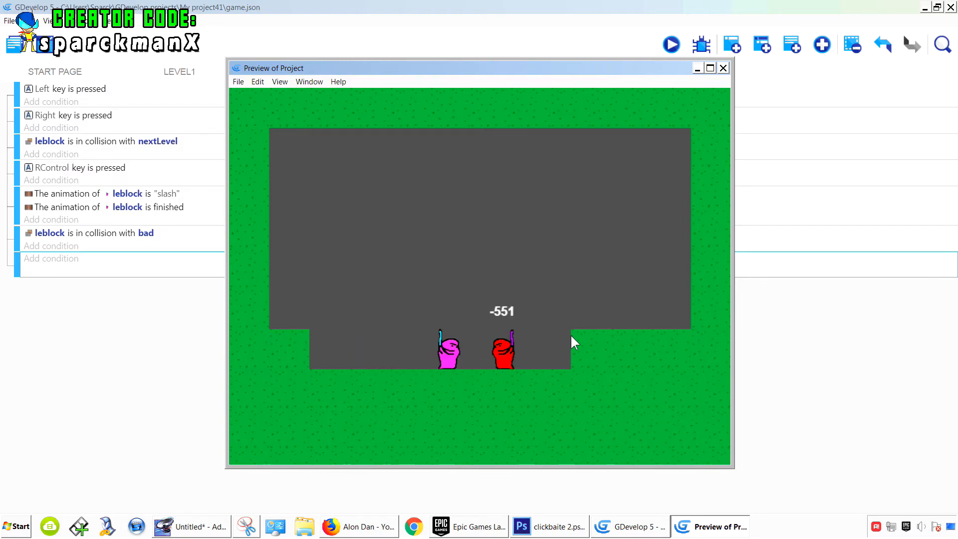
key("Left")
key("Right")
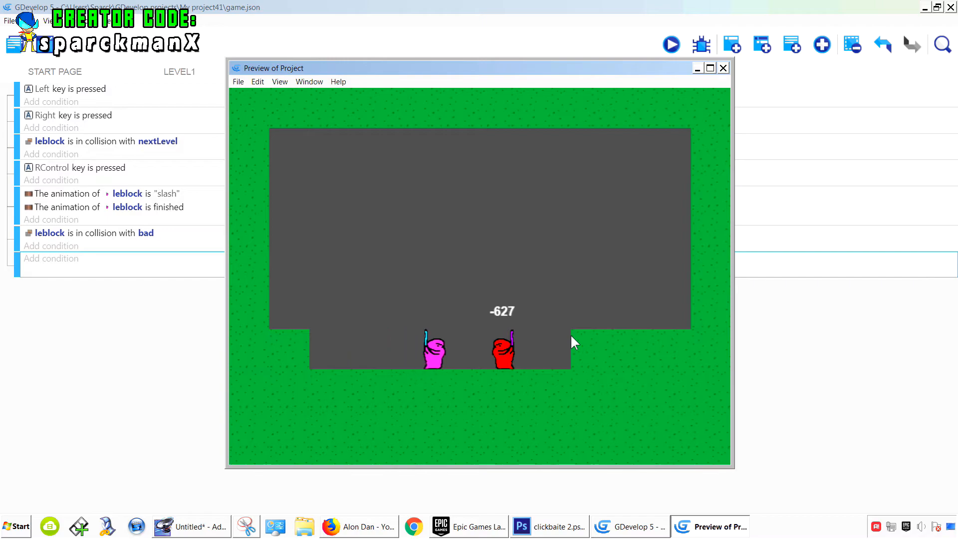
key("Left")
key("ctrl")
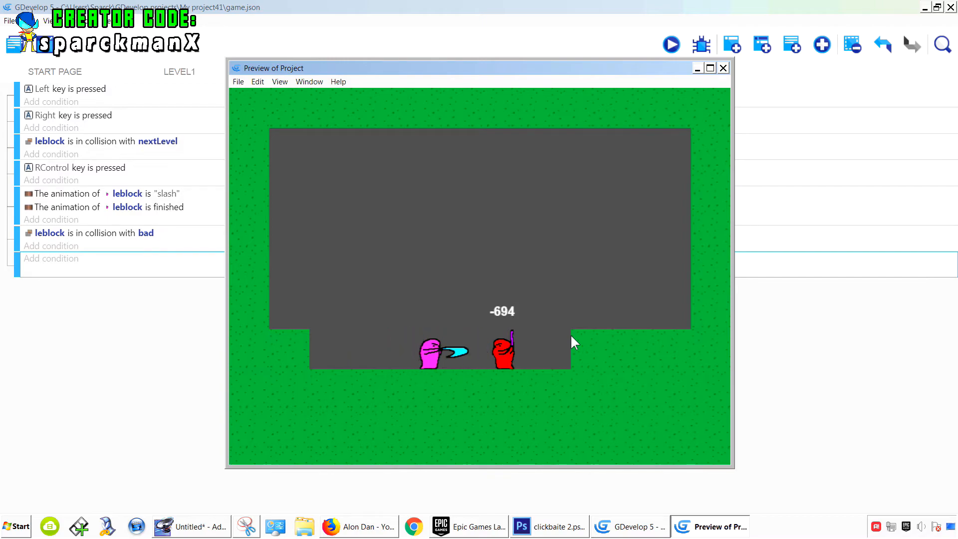
key("Right")
key("Left")
key("Right")
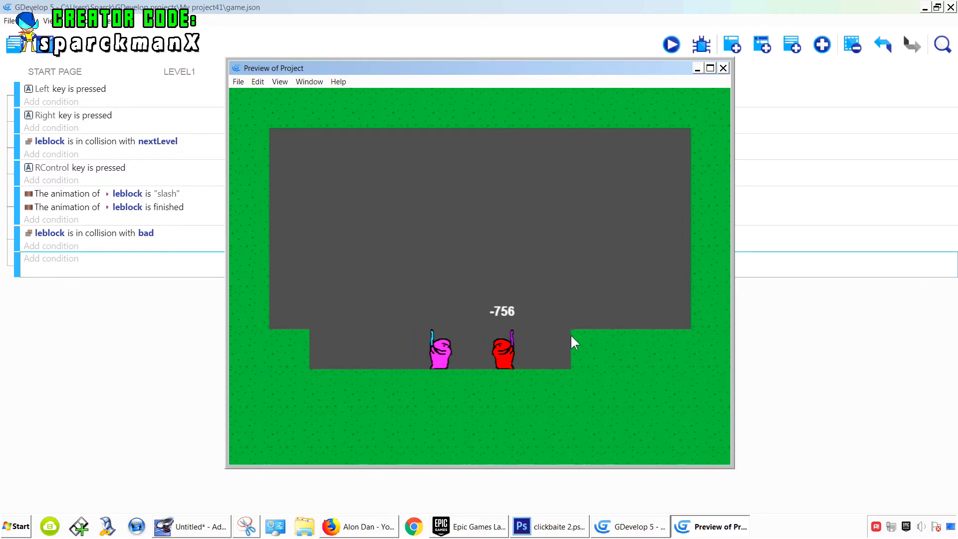
left_click(723, 68)
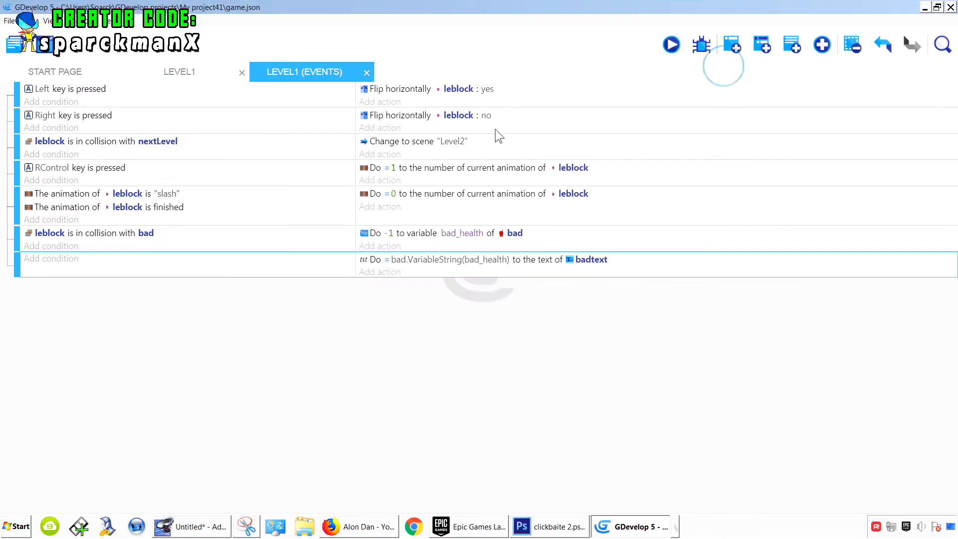
- In the Level1 scene, add a new Sprite object named hitbox0 and give it an empty animation
left_click(181, 72)
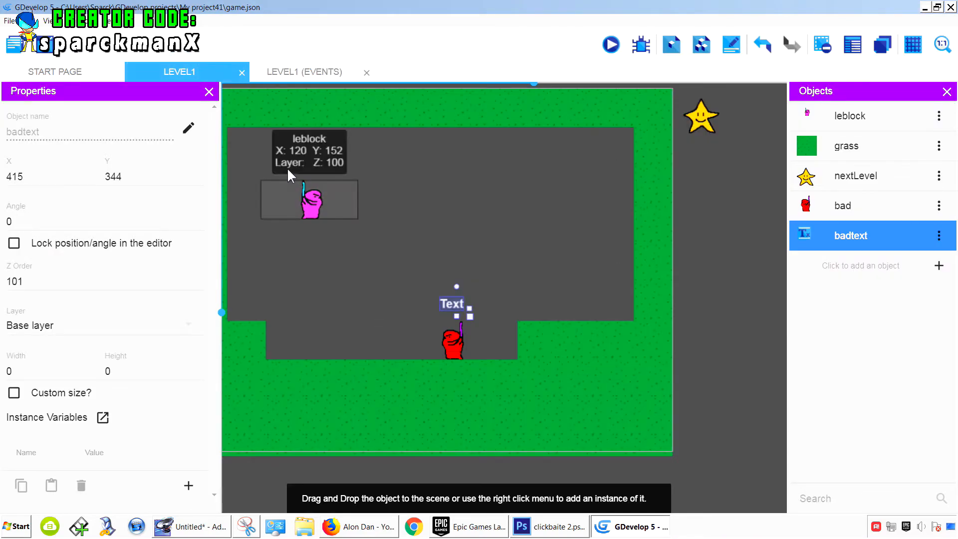
left_click(312, 204)
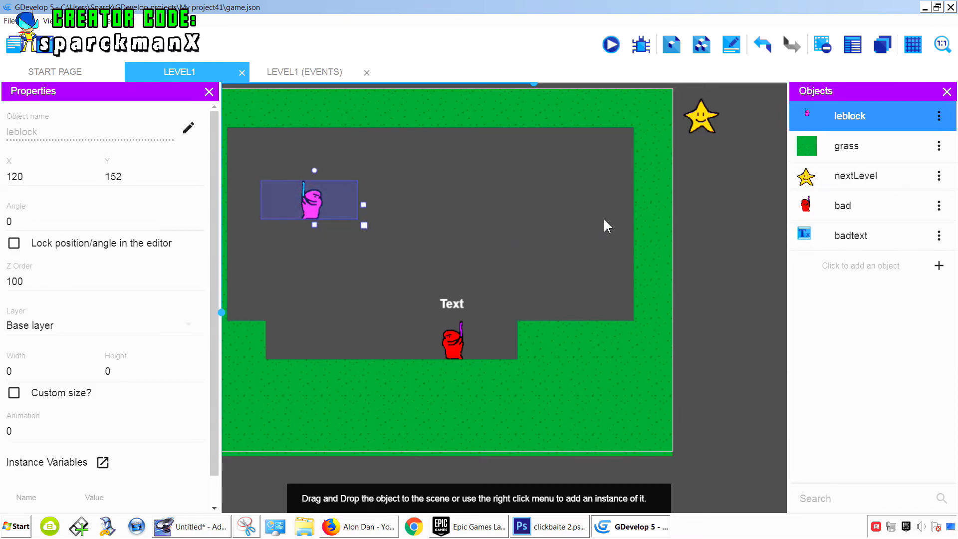
left_click(939, 267)
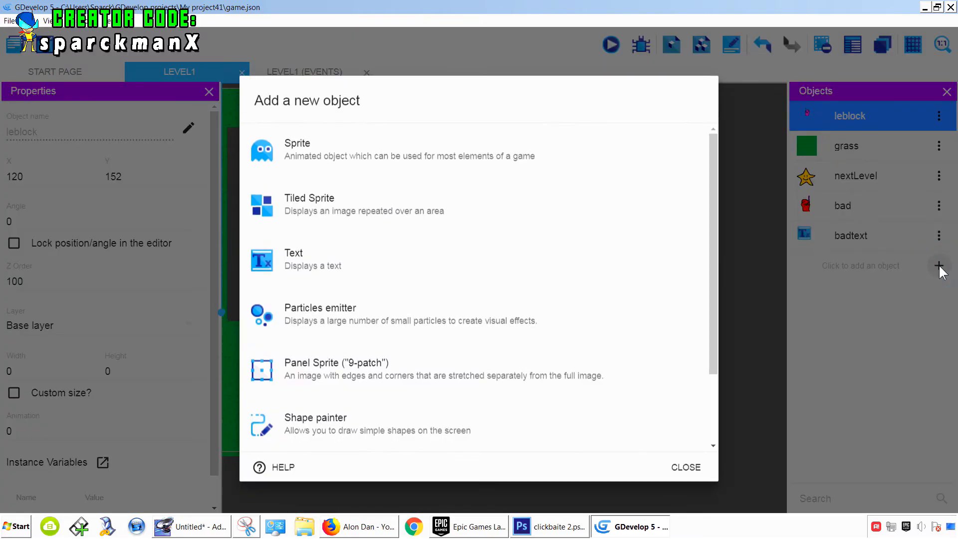
left_click(370, 159)
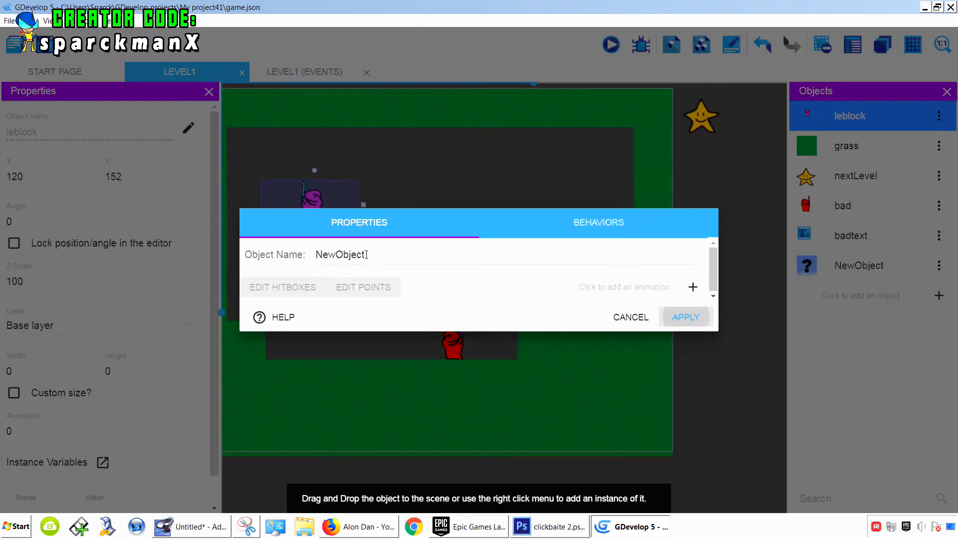
left_click(283, 258)
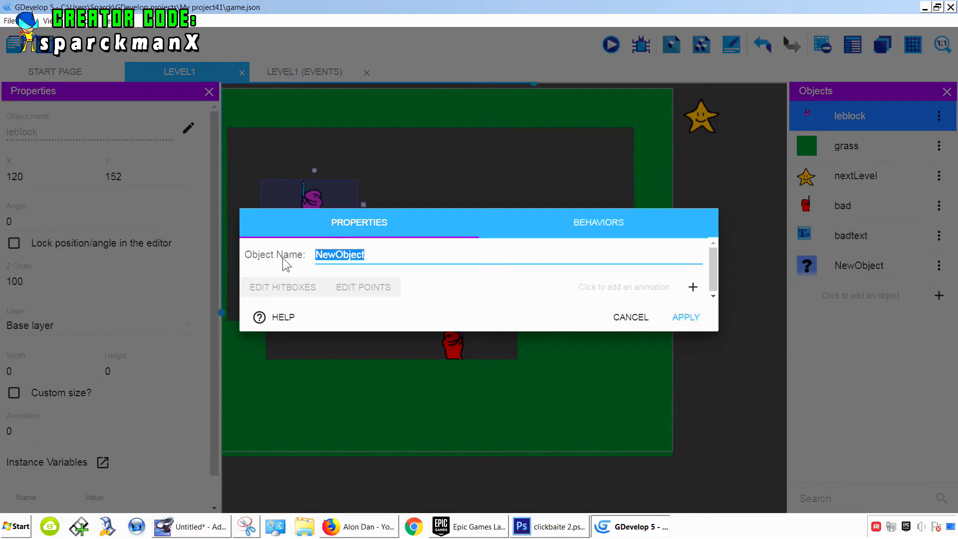
type("hitbox0")
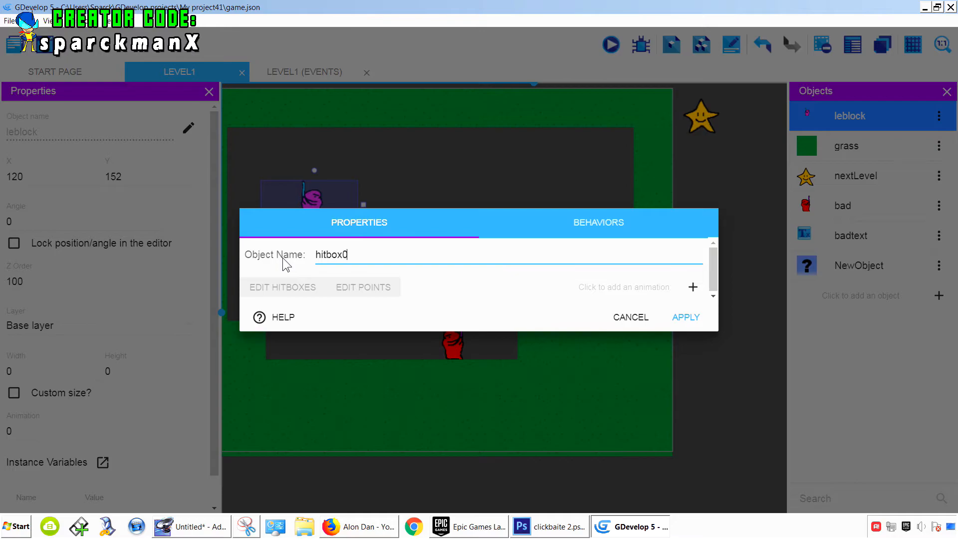
key("BackSpace")
type("0")
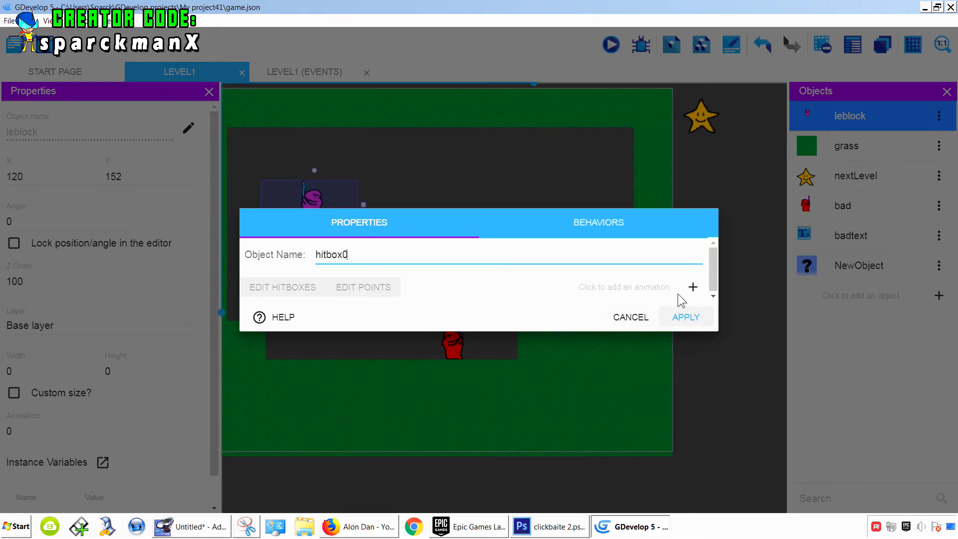
left_click(691, 287)
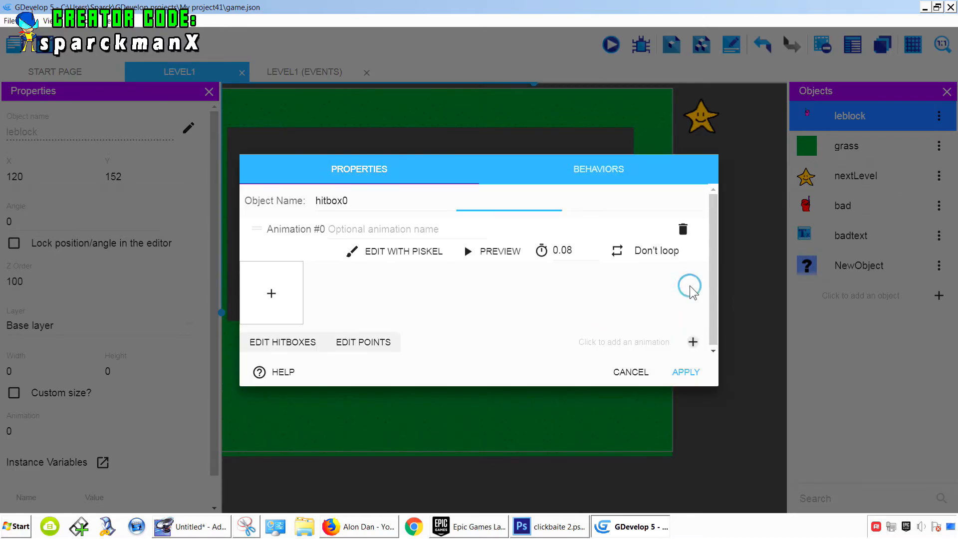
- Open the animation in the Piskel editor and resize the canvas to 10 × 10 px
left_click(413, 250)
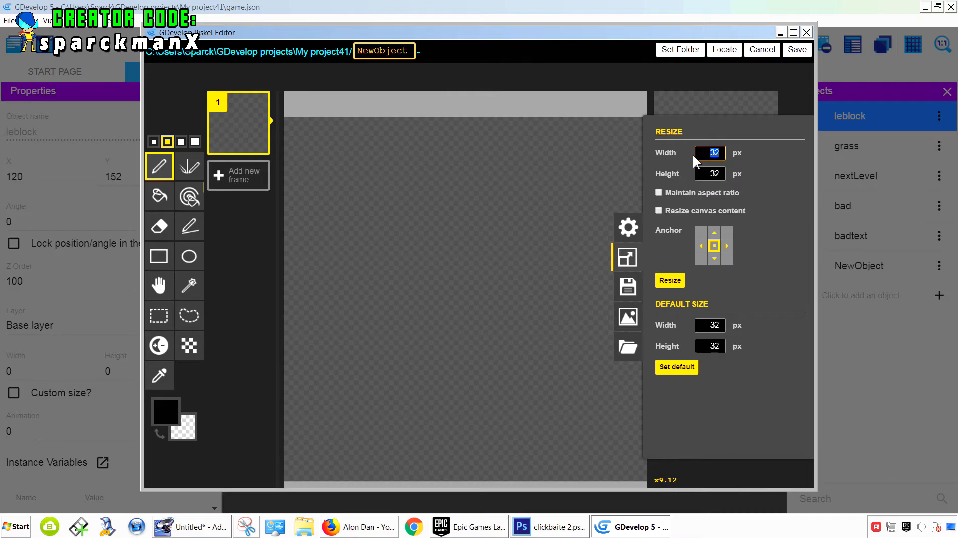
type("10")
left_click(671, 281)
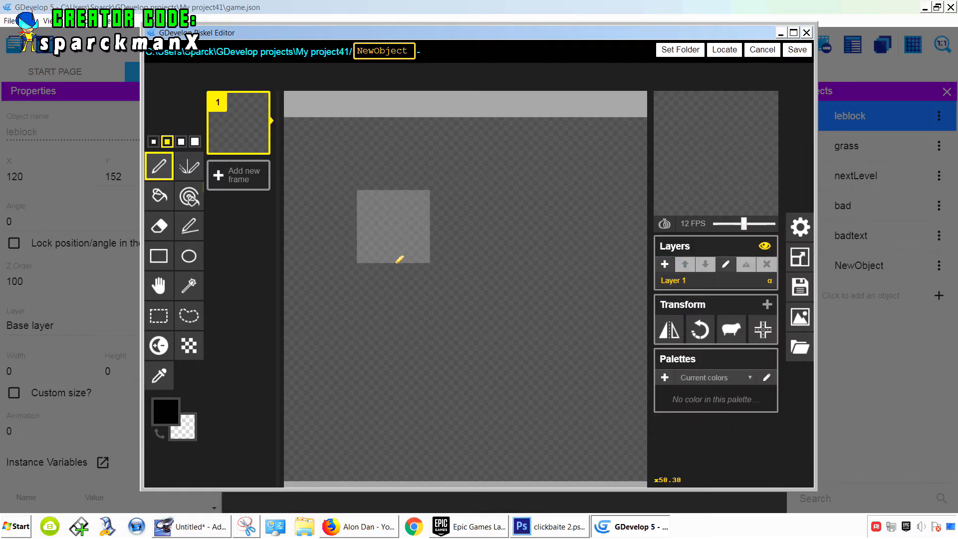
- Fill the whole canvas with yellow #fff500 using the paint bucket and save the sprite
left_click(166, 411)
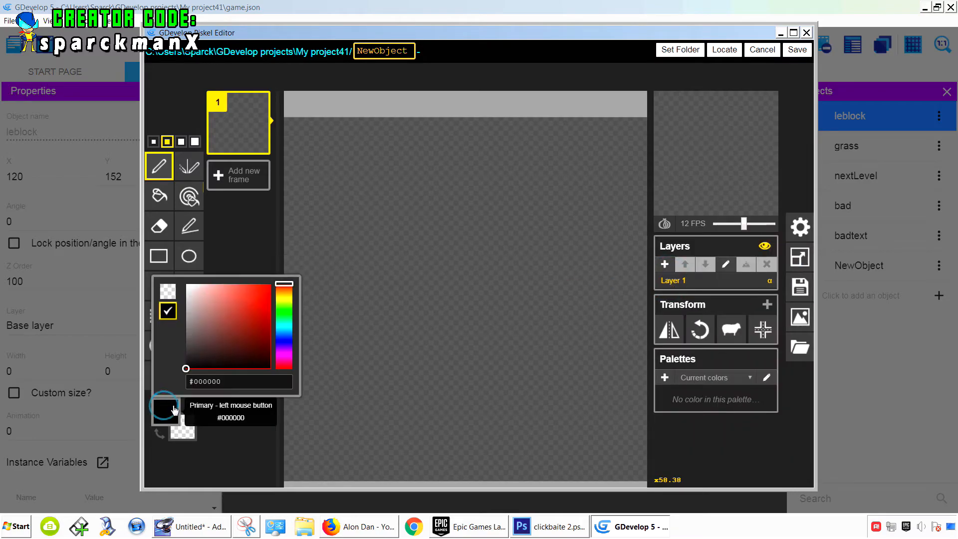
left_click(285, 339)
left_click_drag(253, 324, 271, 284)
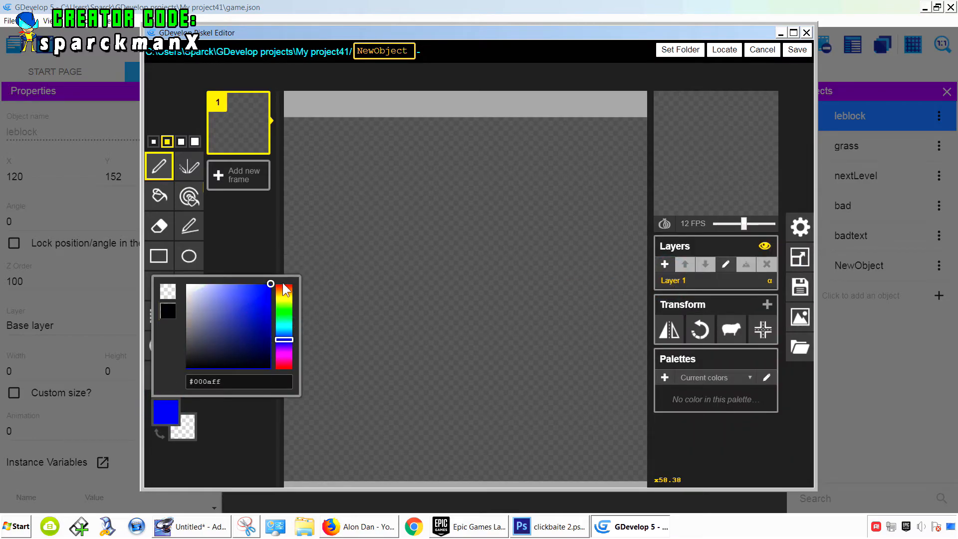
left_click(285, 358)
left_click(286, 334)
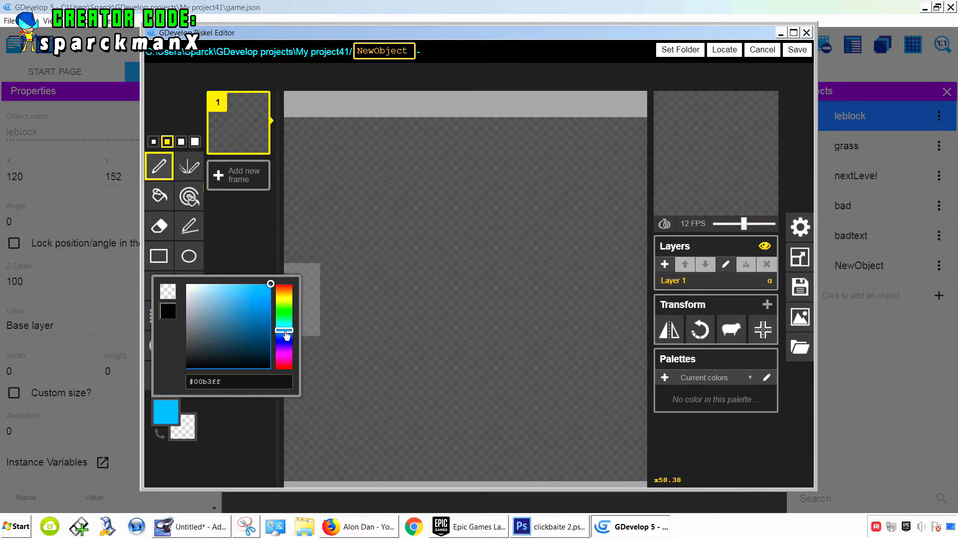
left_click(284, 298)
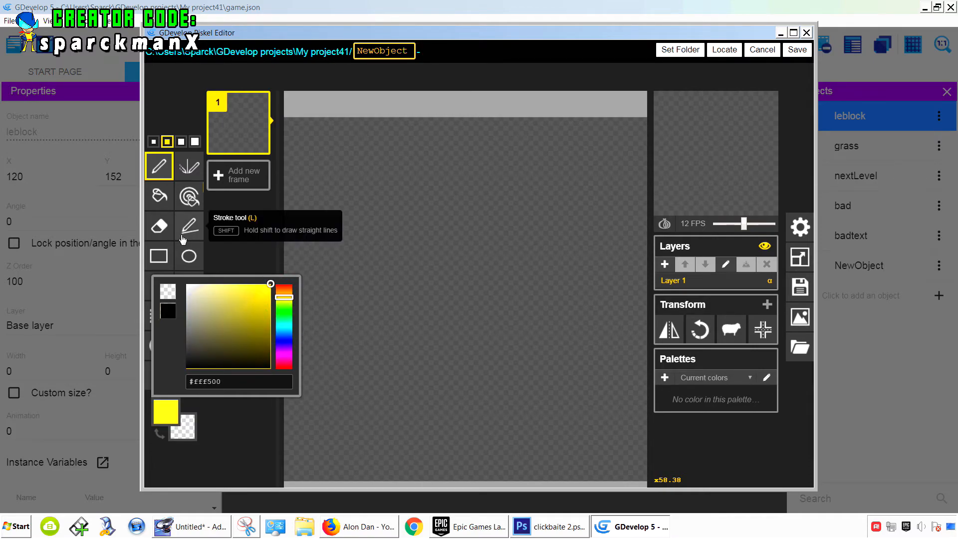
left_click(160, 196)
left_click(439, 212)
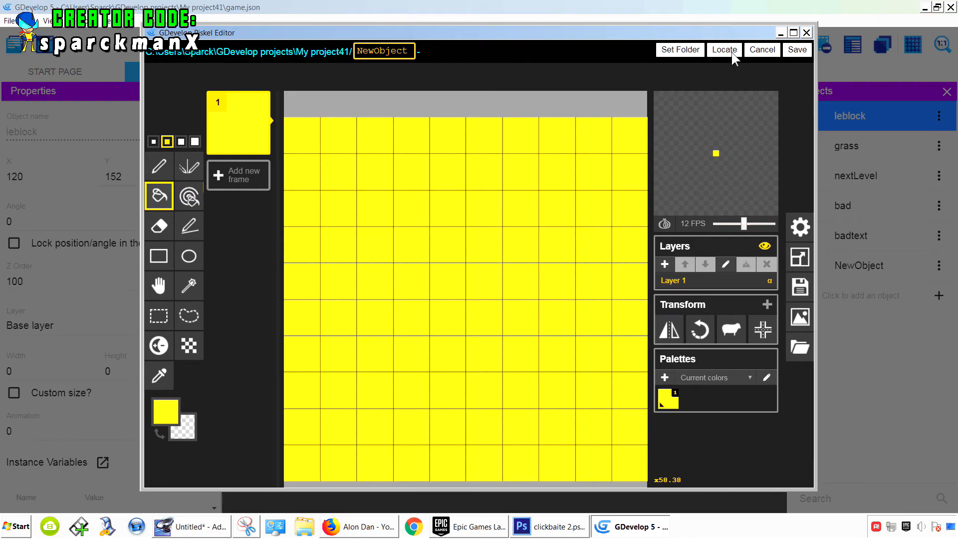
left_click(796, 49)
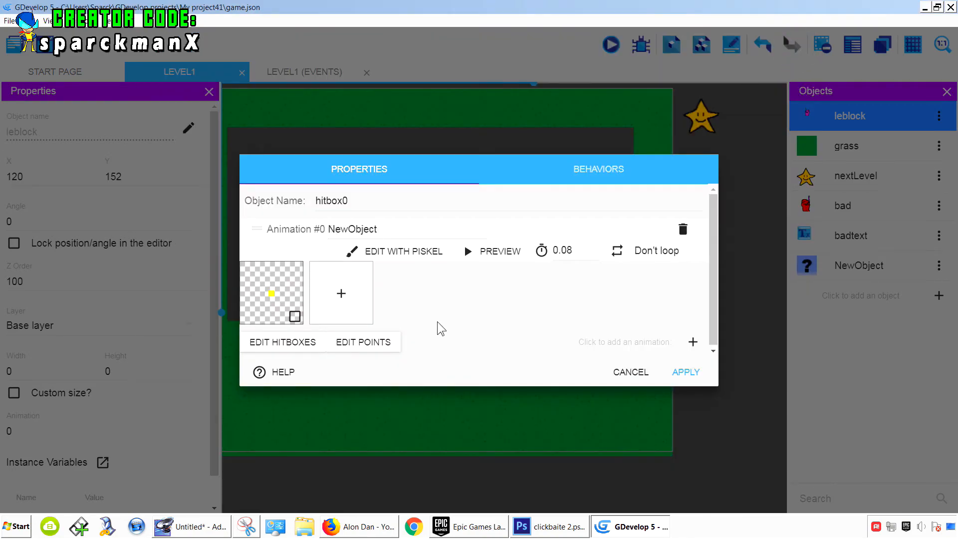
- Apply the hitbox0 object and place an instance between the player and the bad guy, at about X 330, Y 301
left_click(687, 373)
left_click(454, 207)
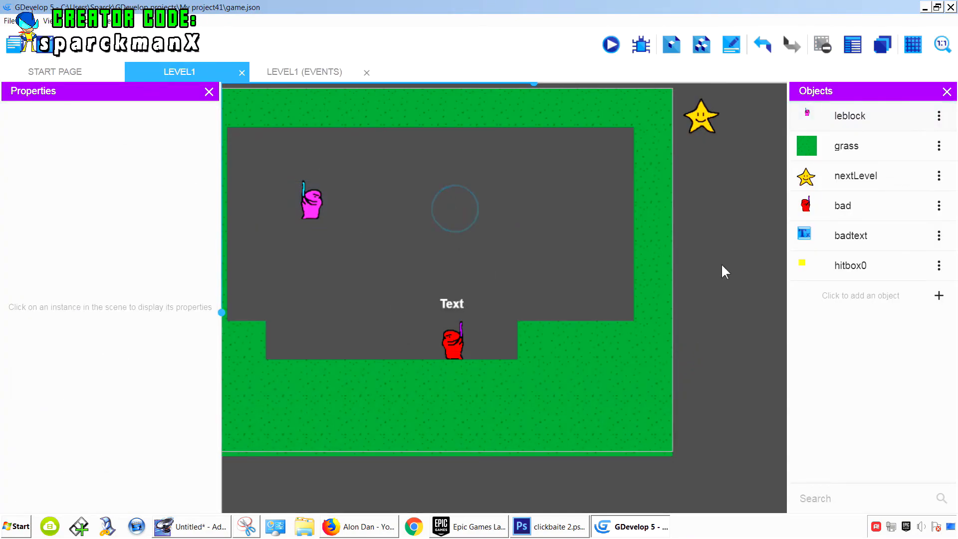
left_click_drag(844, 267, 388, 273)
left_click(541, 237)
left_click(409, 261)
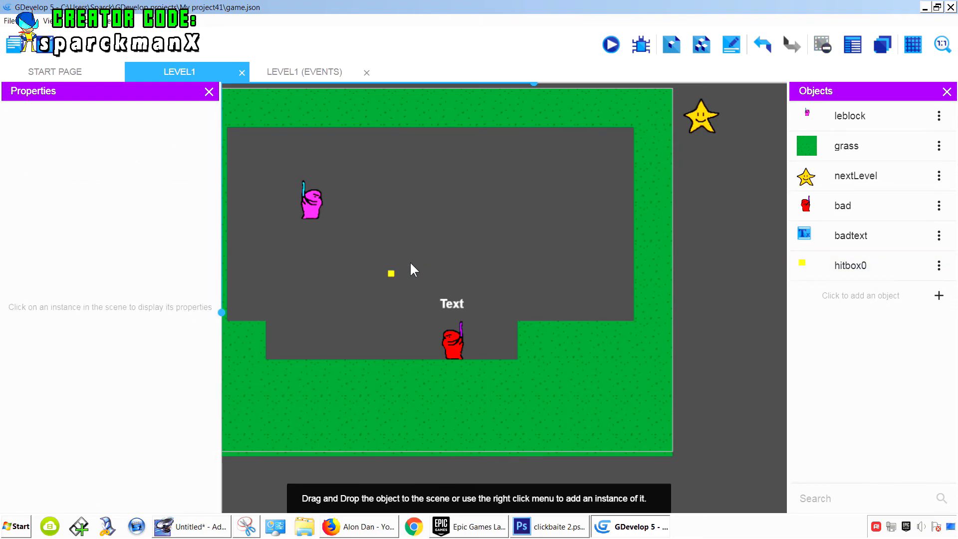
scroll(406, 264, "up", 1)
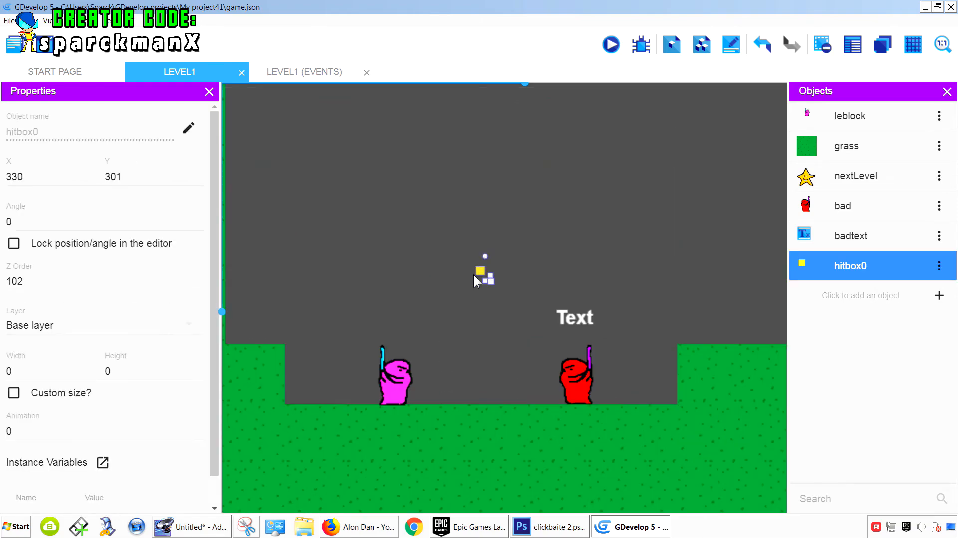
left_click(301, 75)
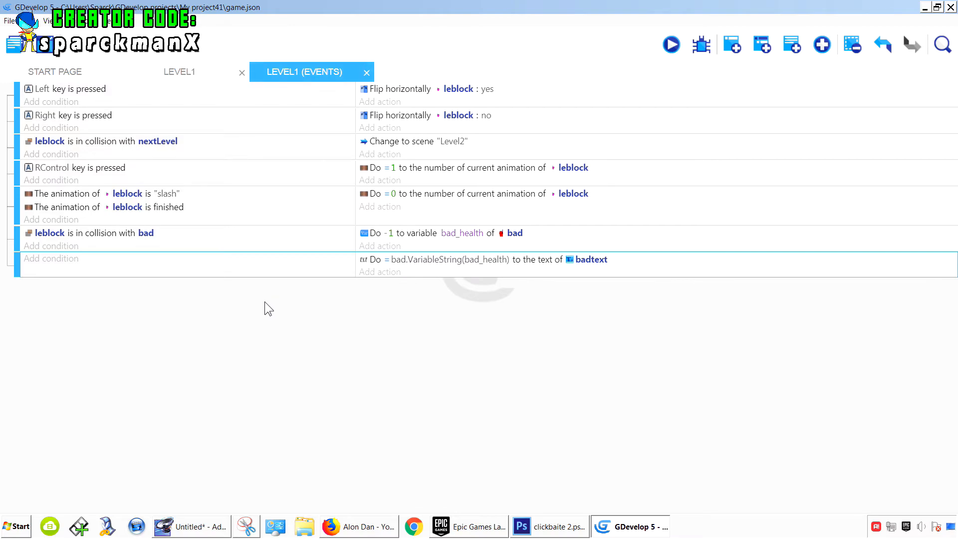
- Add a new event whose condition checks that the current animation number of leblock equals 1
left_click(732, 44)
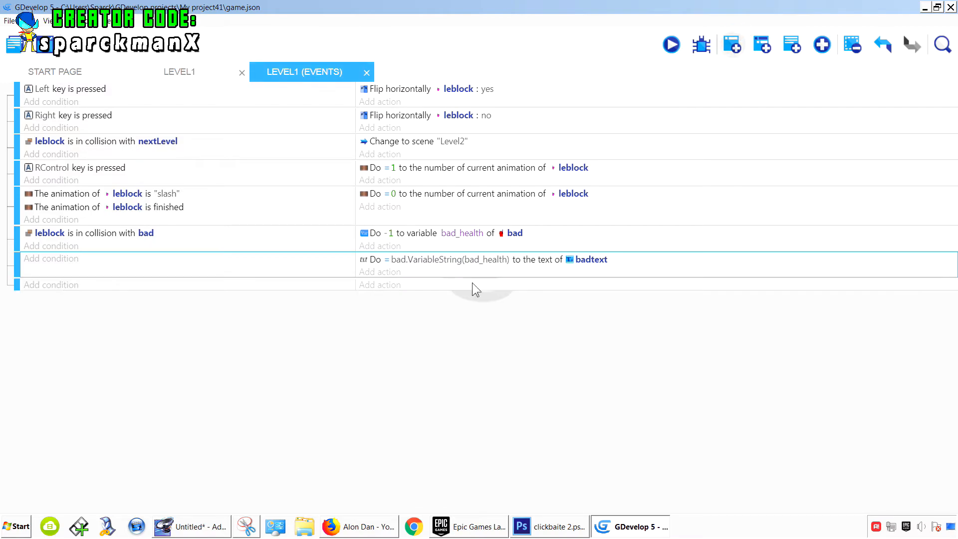
left_click(75, 286)
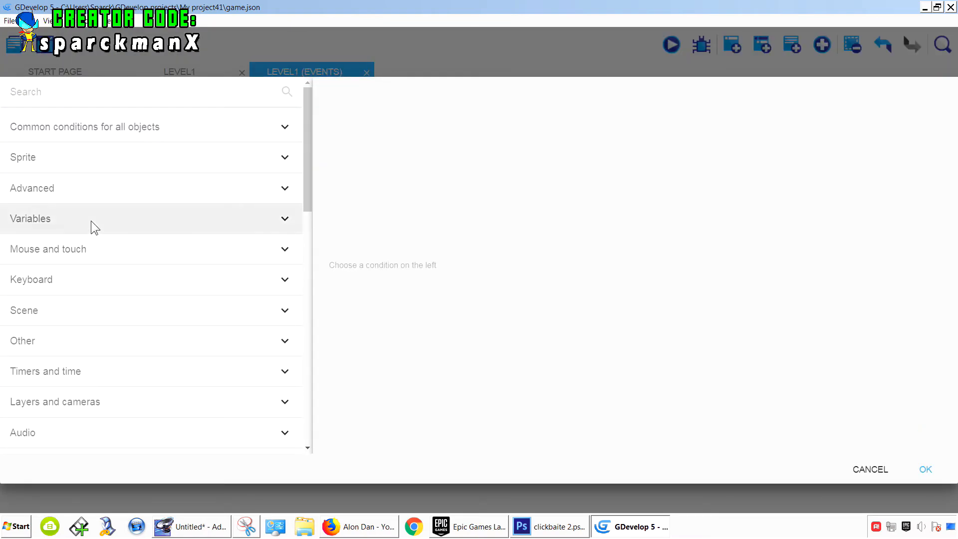
left_click(95, 159)
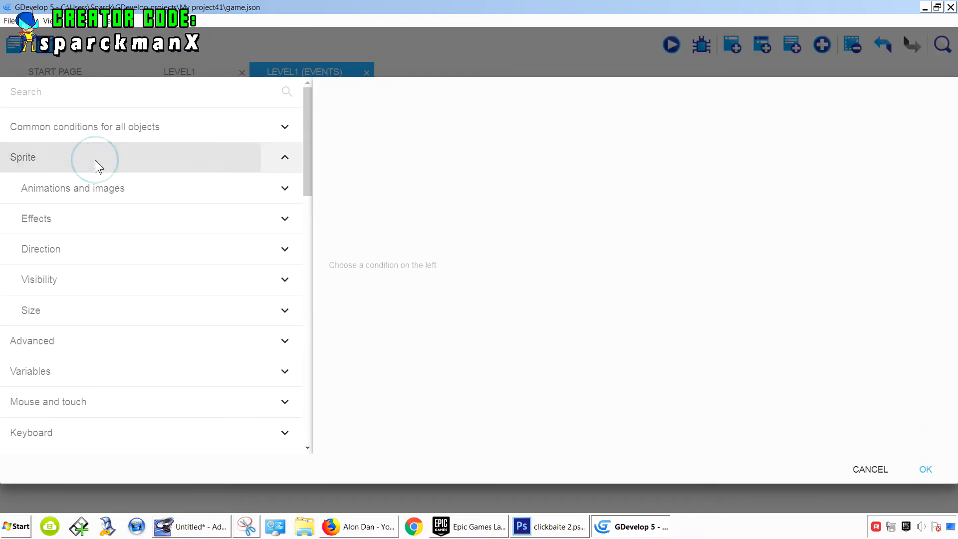
left_click(120, 190)
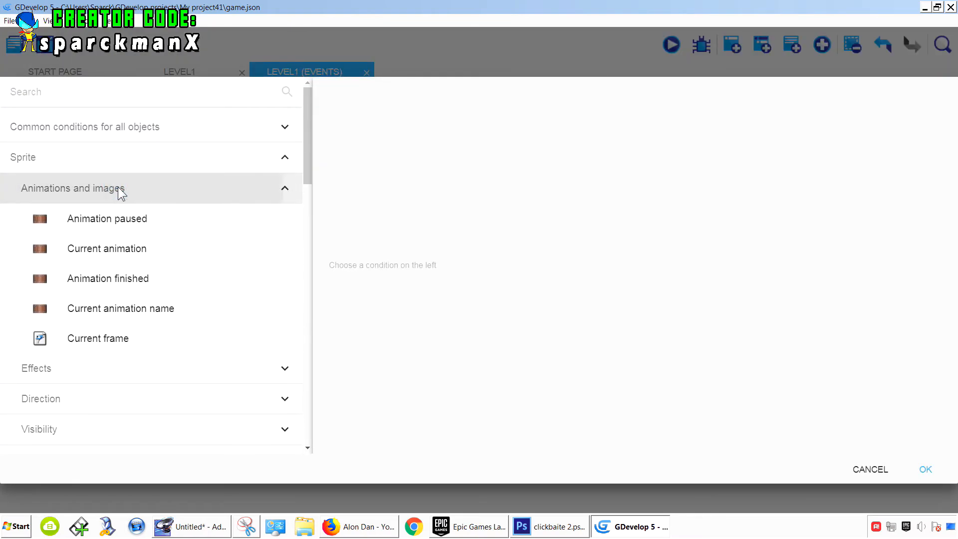
left_click(144, 248)
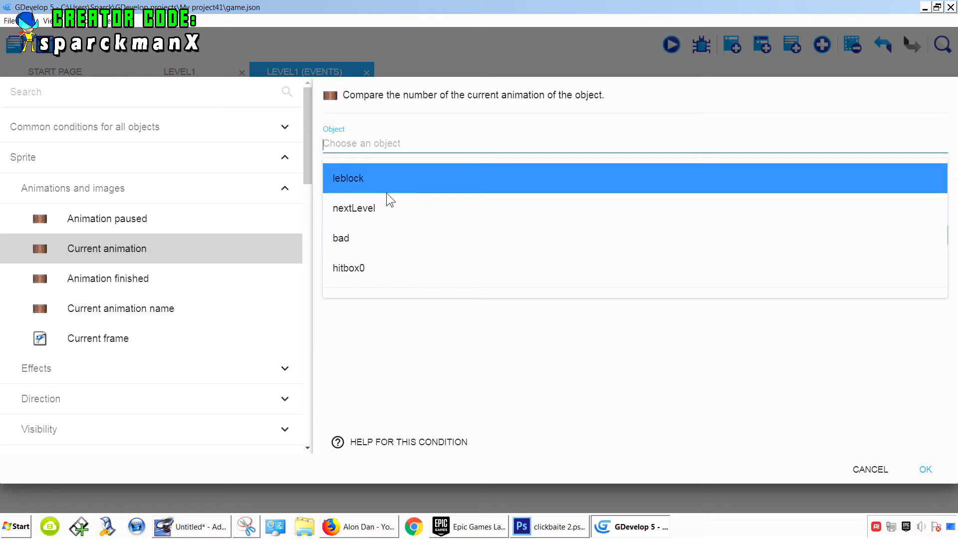
left_click(376, 184)
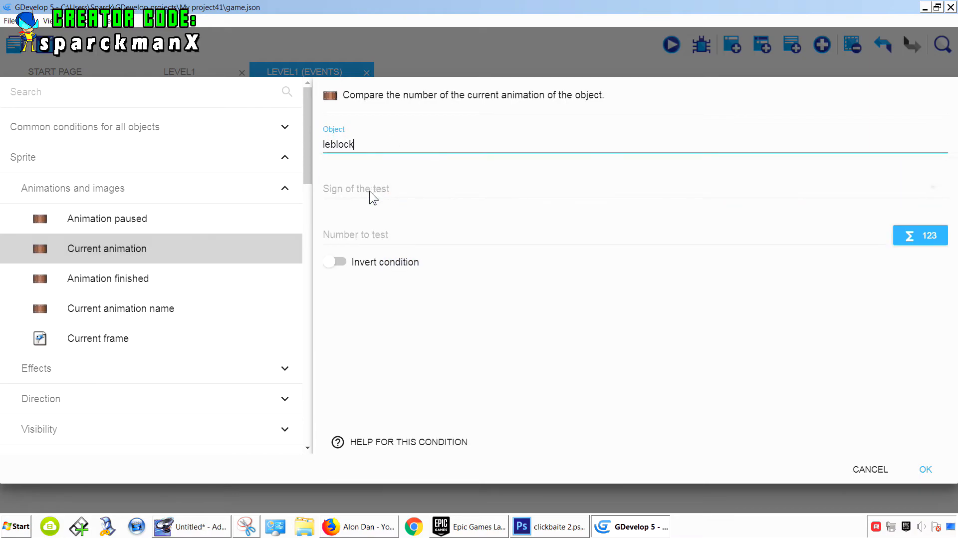
left_click(369, 193)
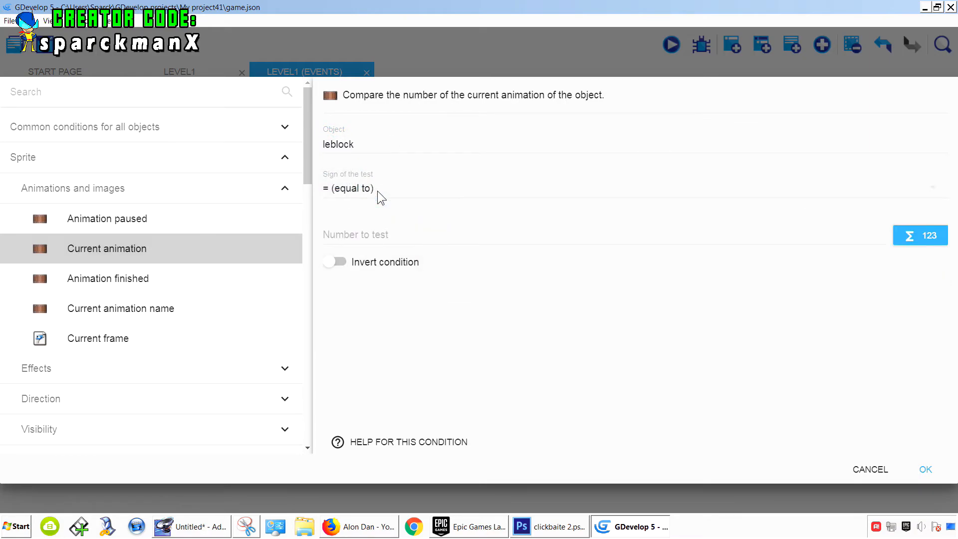
left_click(374, 234)
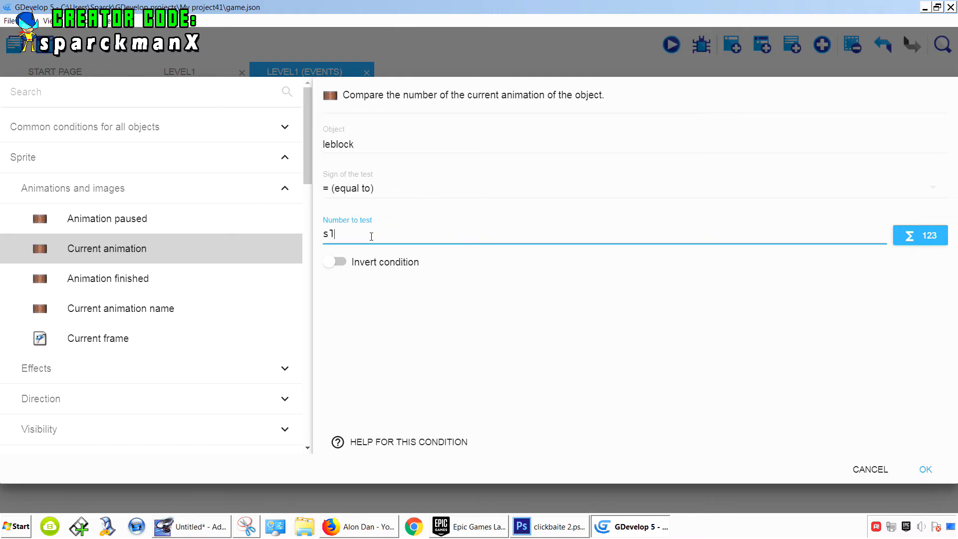
type("`")
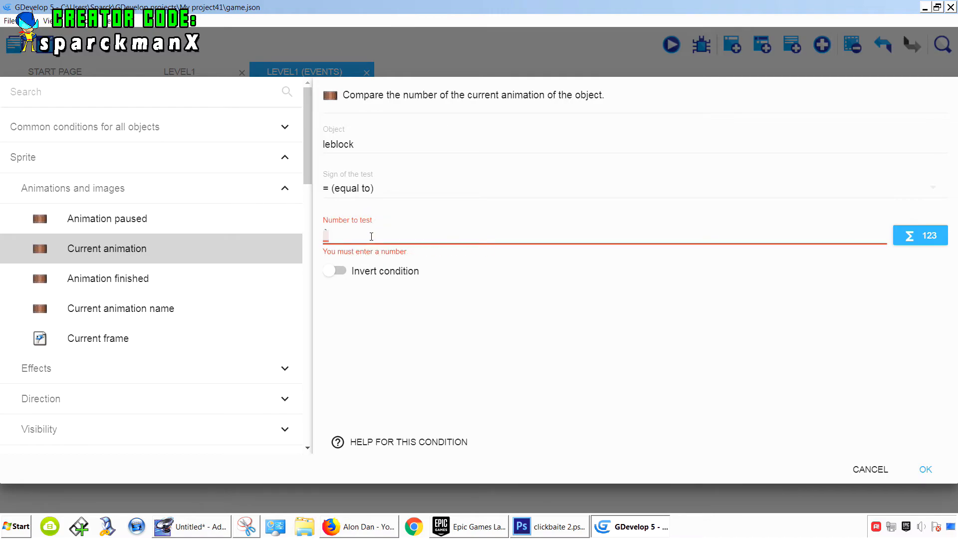
left_click(406, 358)
left_click(925, 466)
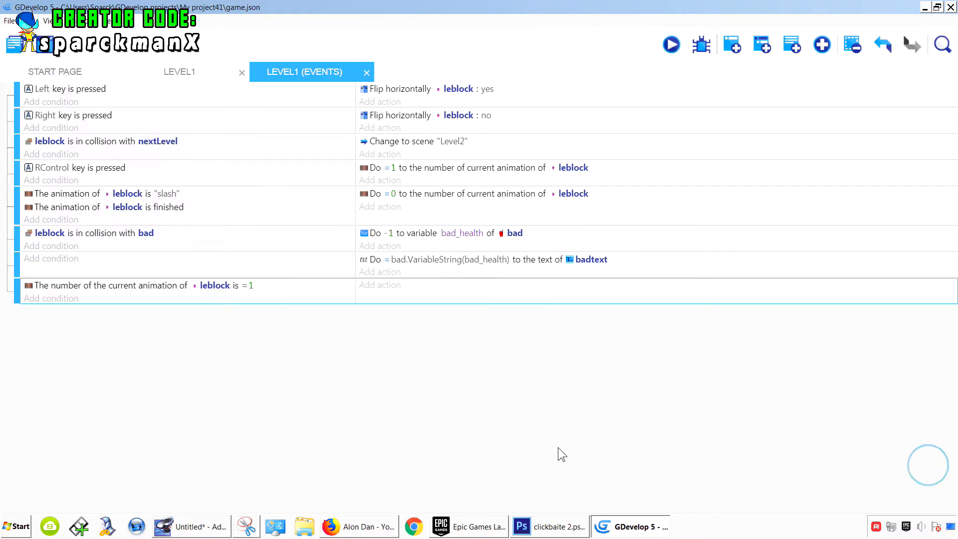
- Add an action to that event putting hitbox0 around leblock at a 20 pixel distance
left_click(393, 285)
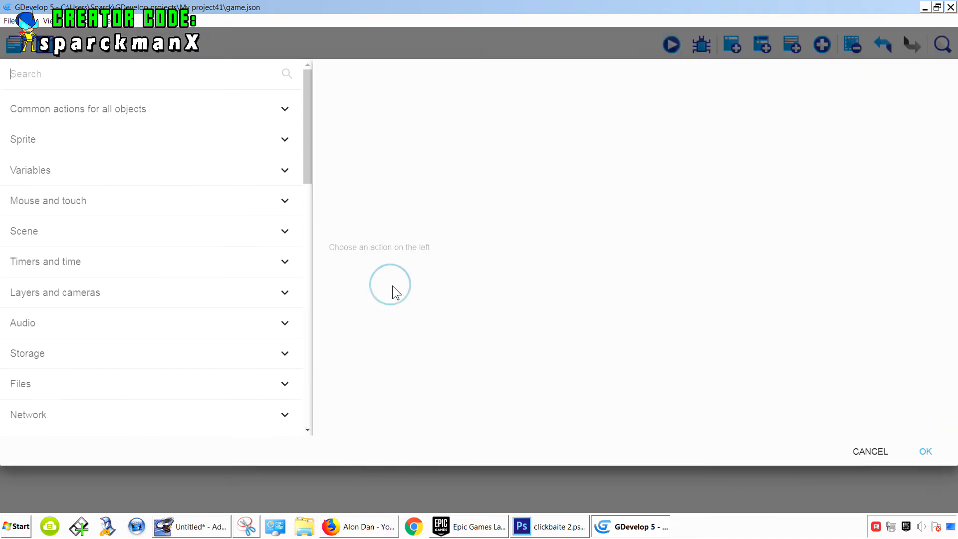
left_click(130, 128)
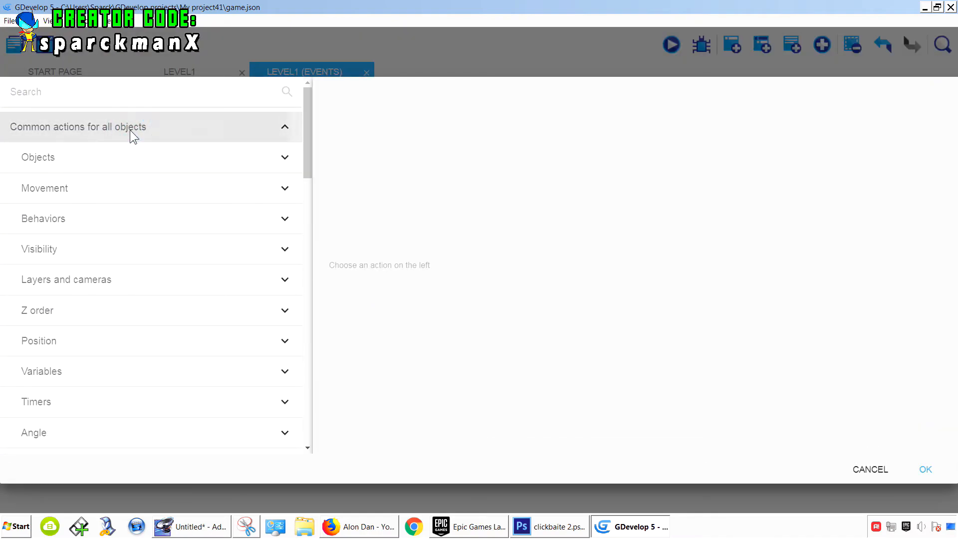
left_click(121, 159)
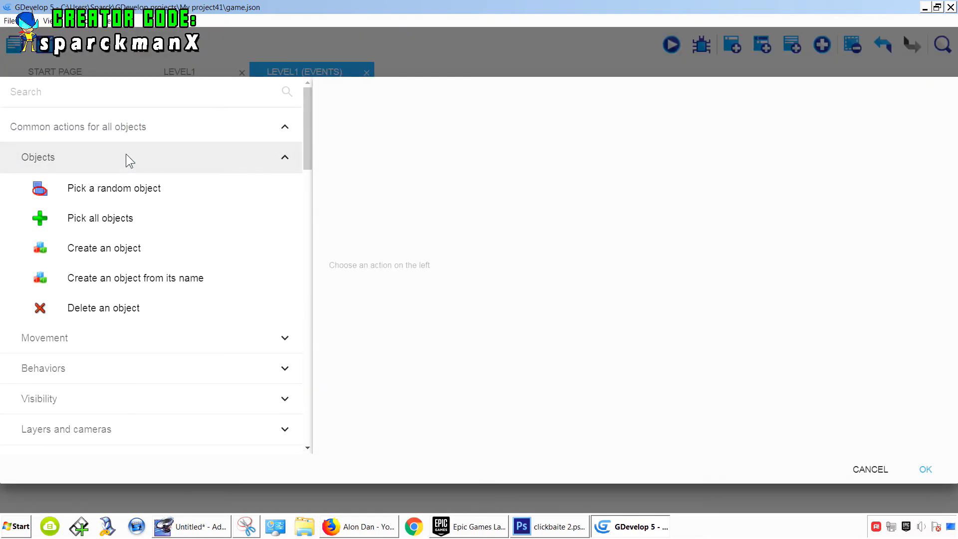
left_click(129, 151)
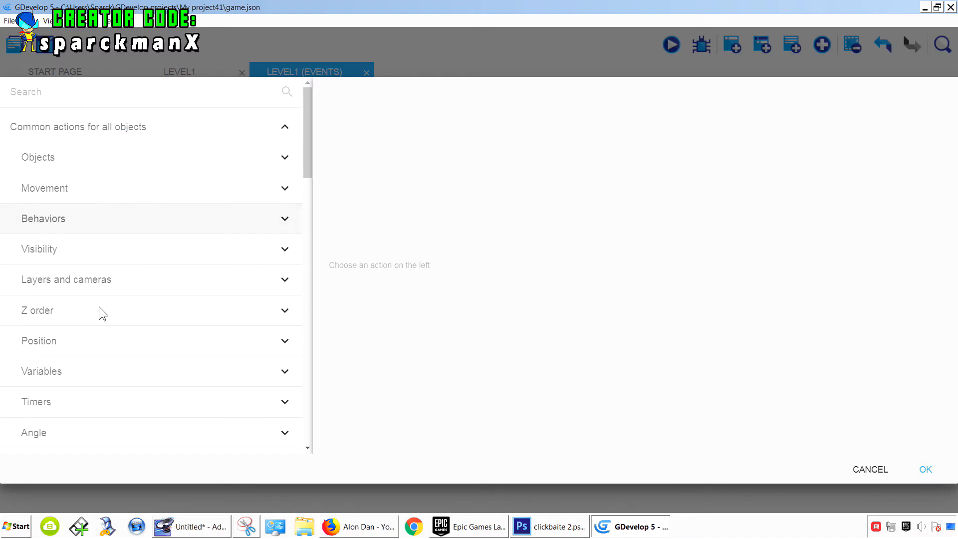
left_click(85, 345)
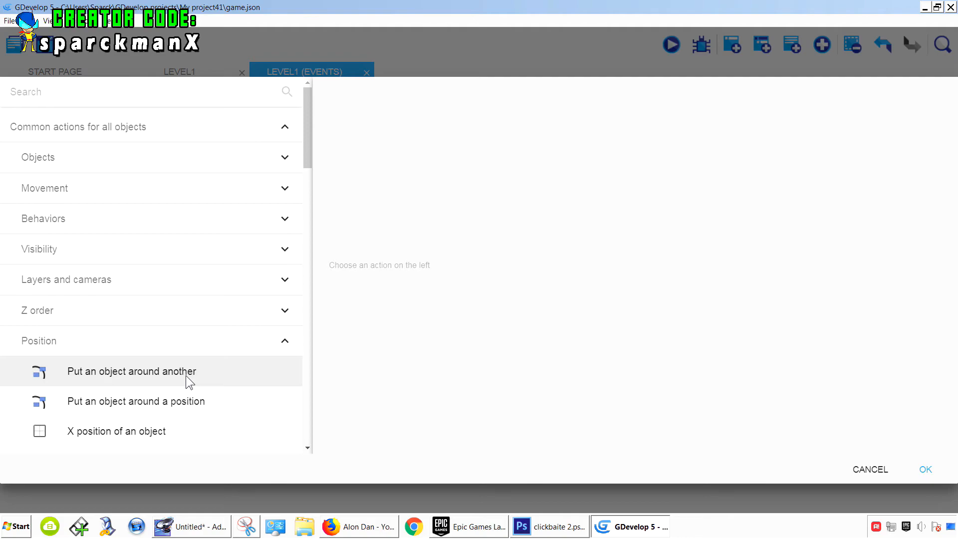
left_click(185, 375)
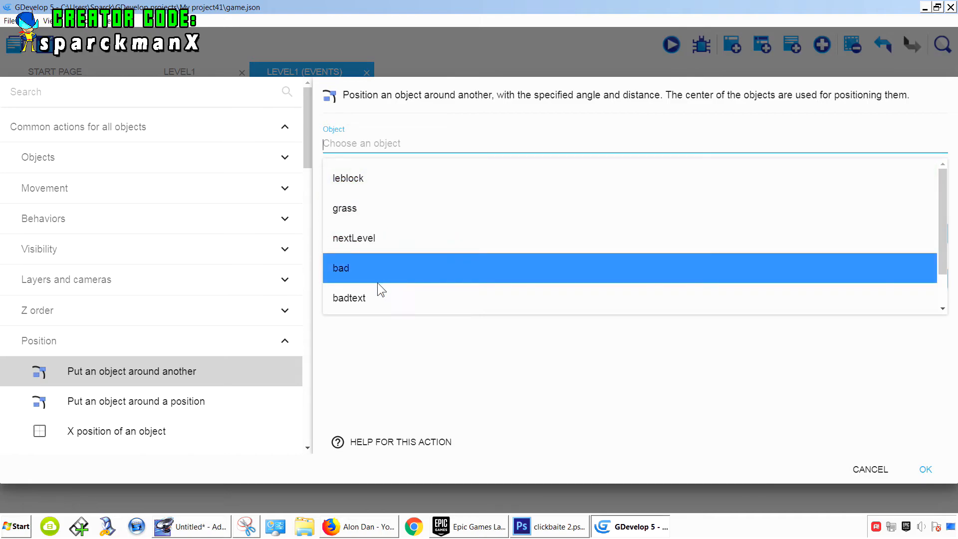
scroll(373, 250, "down", 1)
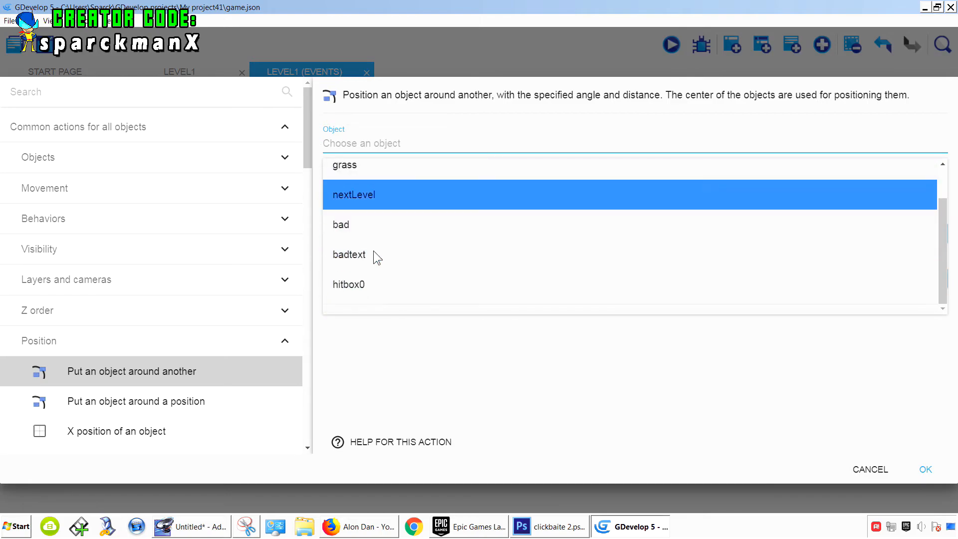
left_click(373, 278)
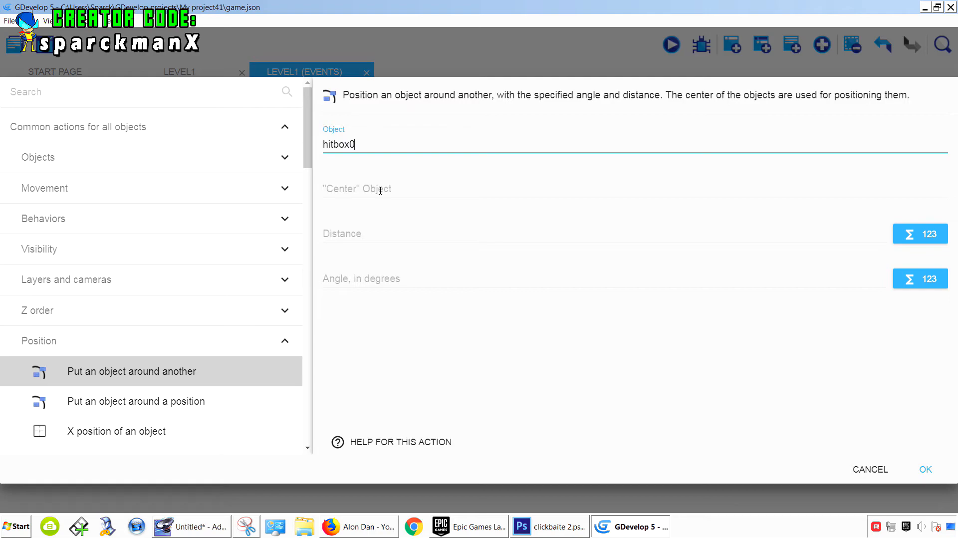
left_click(381, 191)
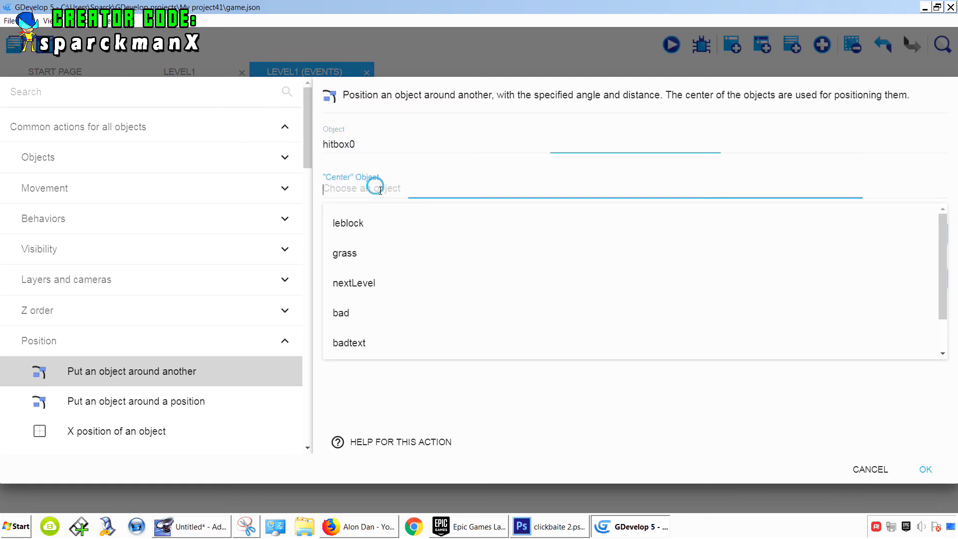
left_click(370, 226)
left_click(366, 236)
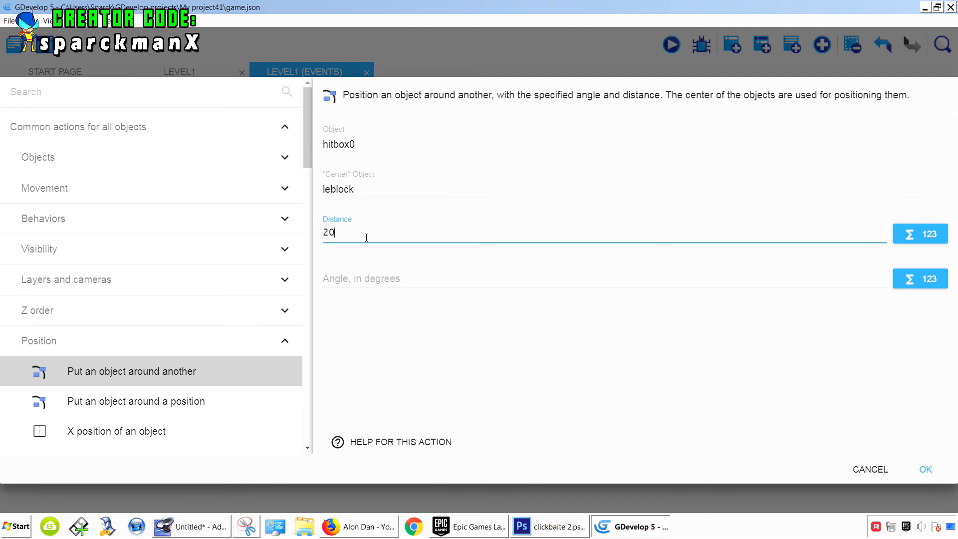
left_click(410, 300)
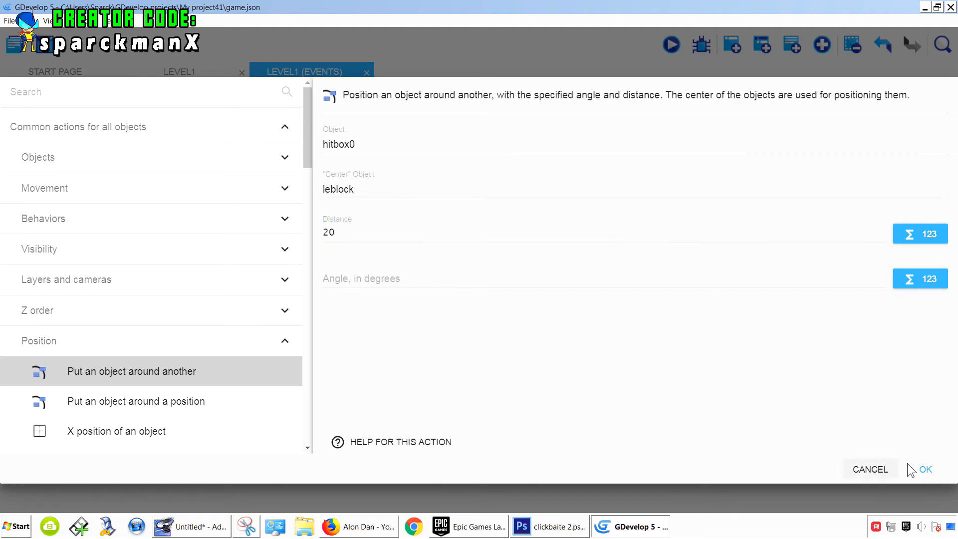
left_click(926, 469)
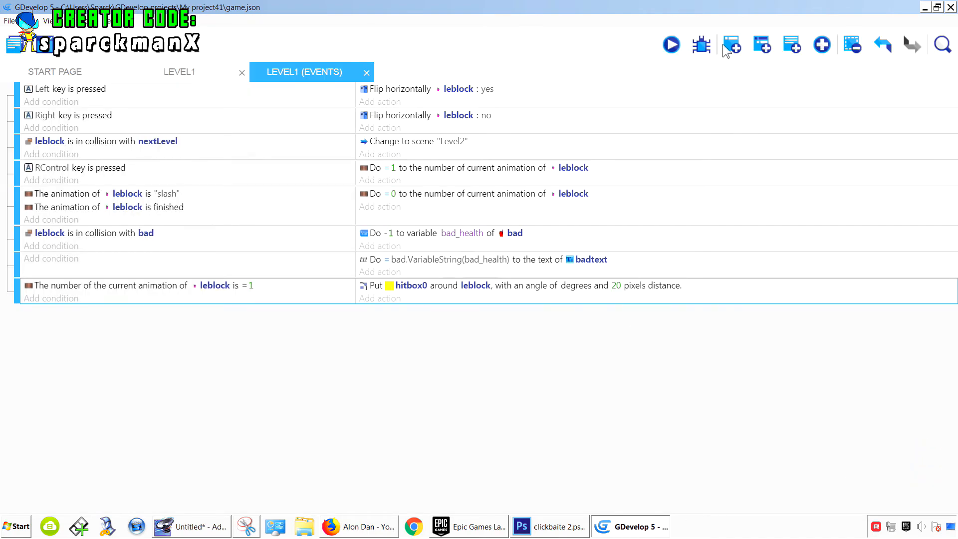
- Preview the game, walking the player and slashing to test the hitbox placement
left_click(671, 45)
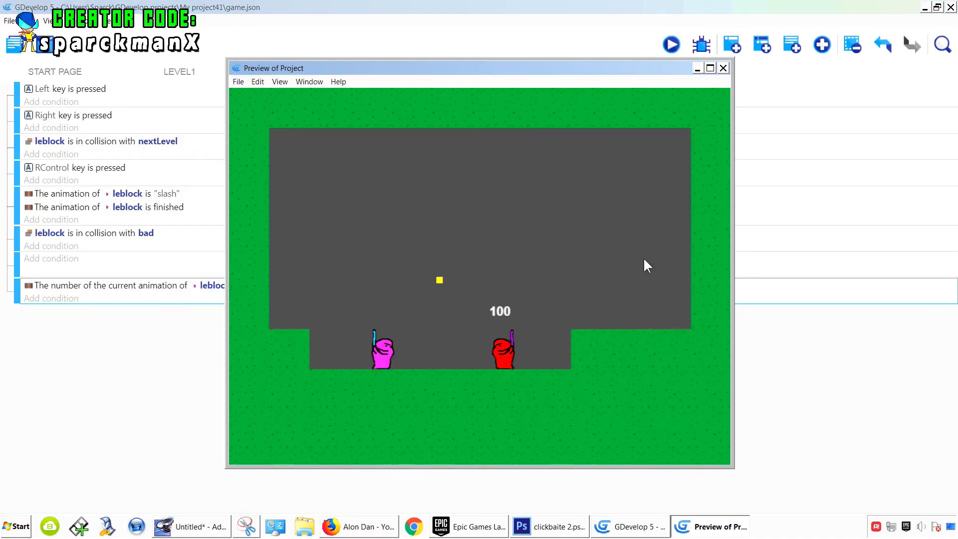
key("Left")
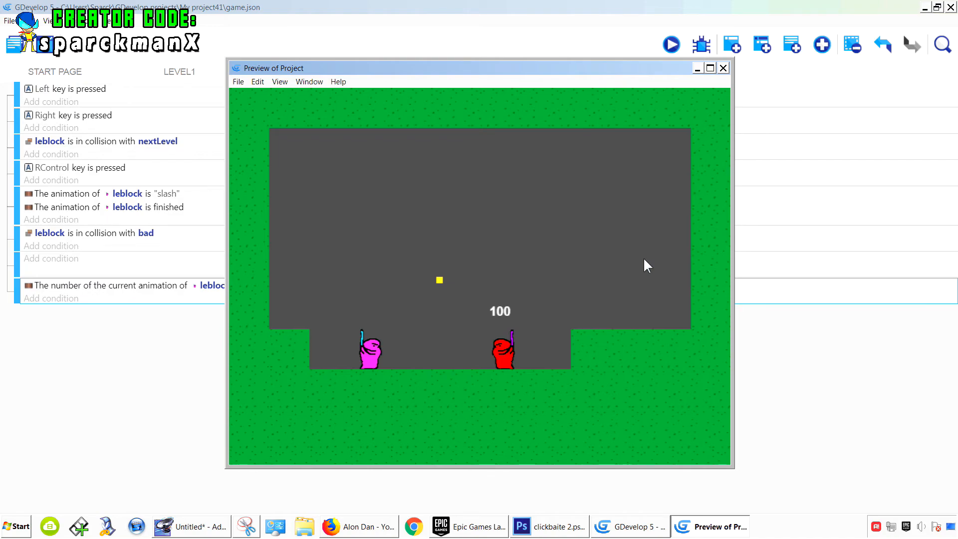
key("Control_R")
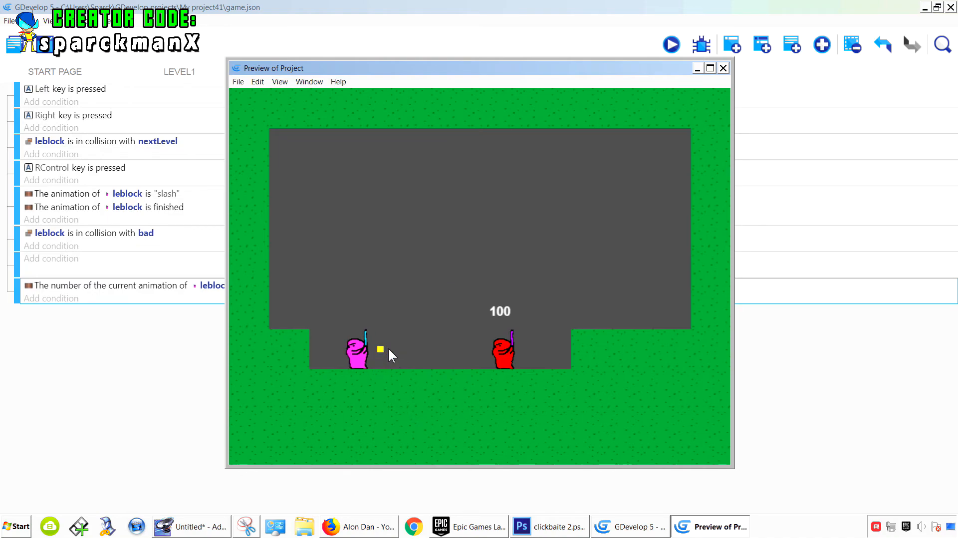
key("Right")
key("Left")
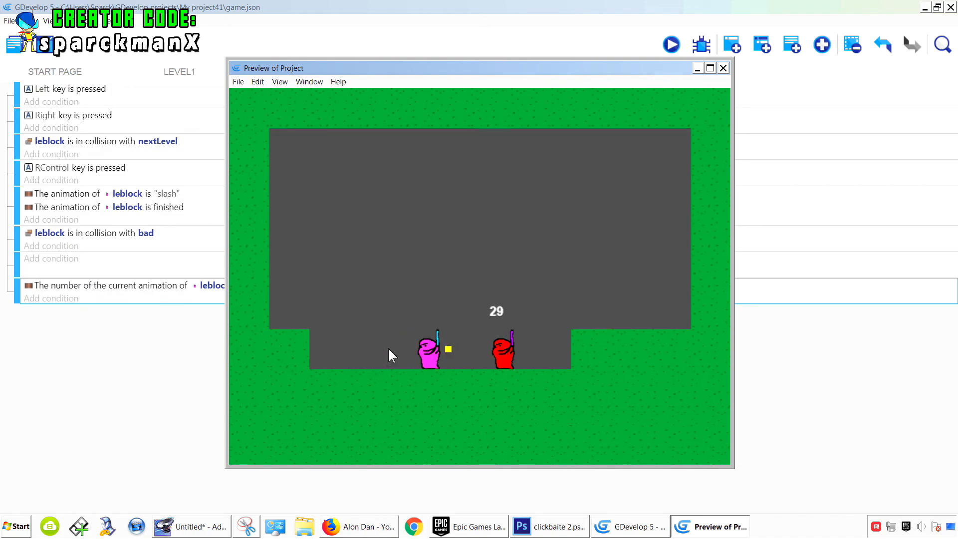
key("Control_R")
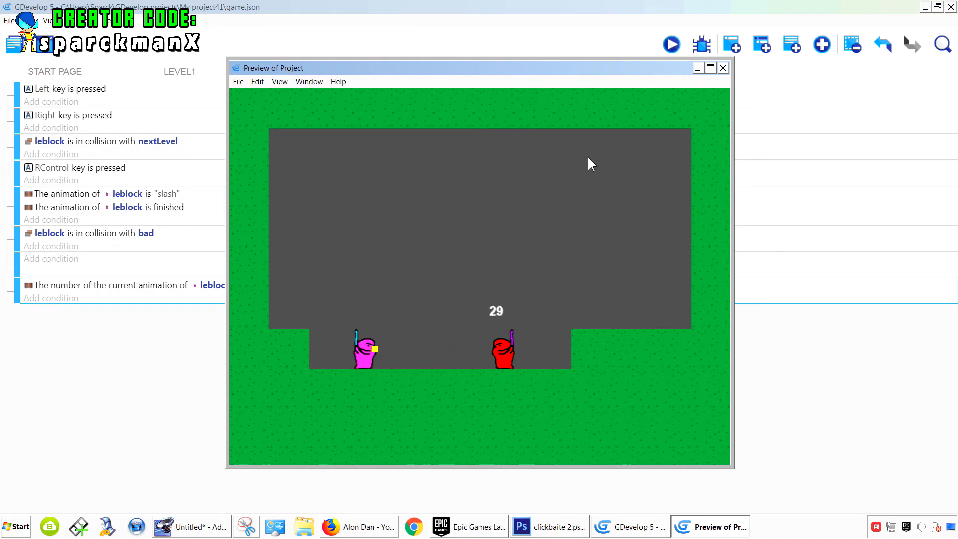
left_click(723, 68)
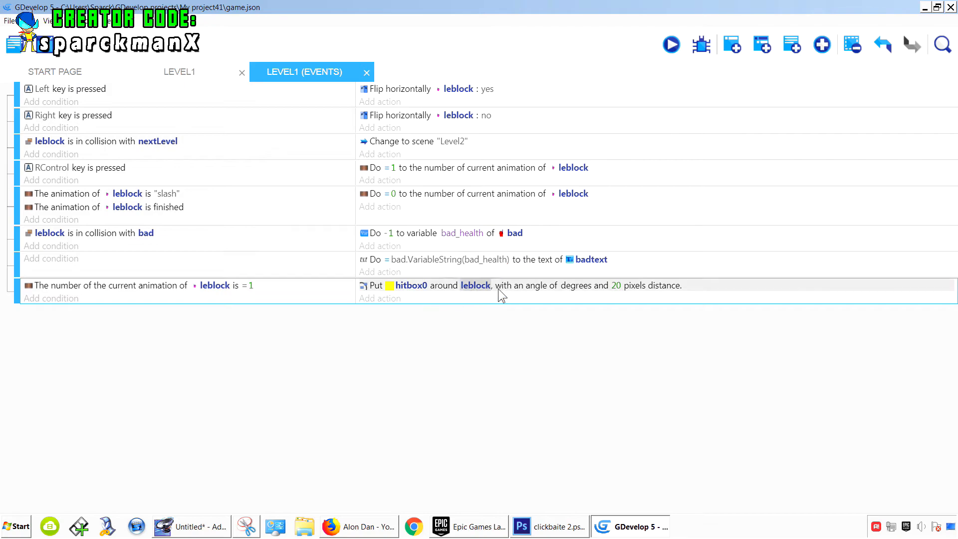
- Change the hitbox action's distance to 100 pixels
double_click(521, 286)
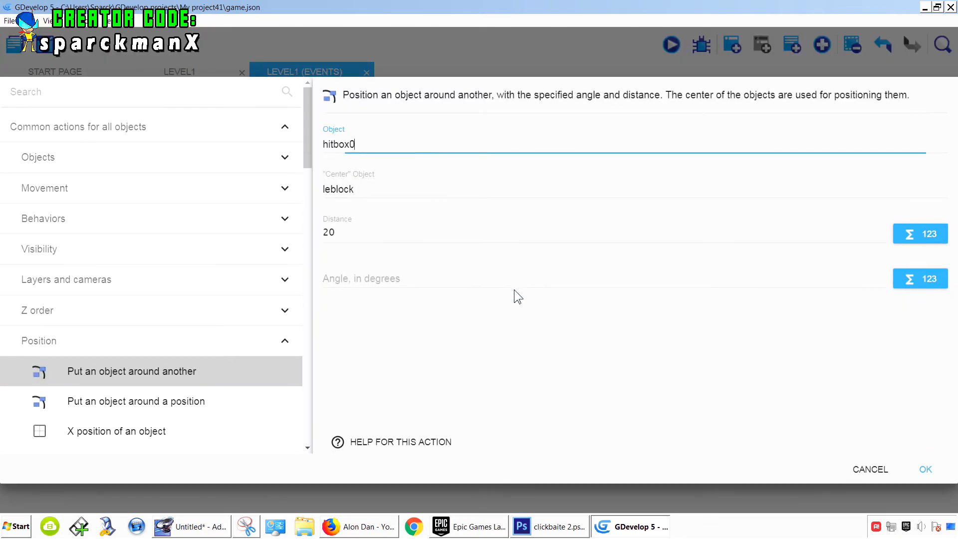
double_click(336, 236)
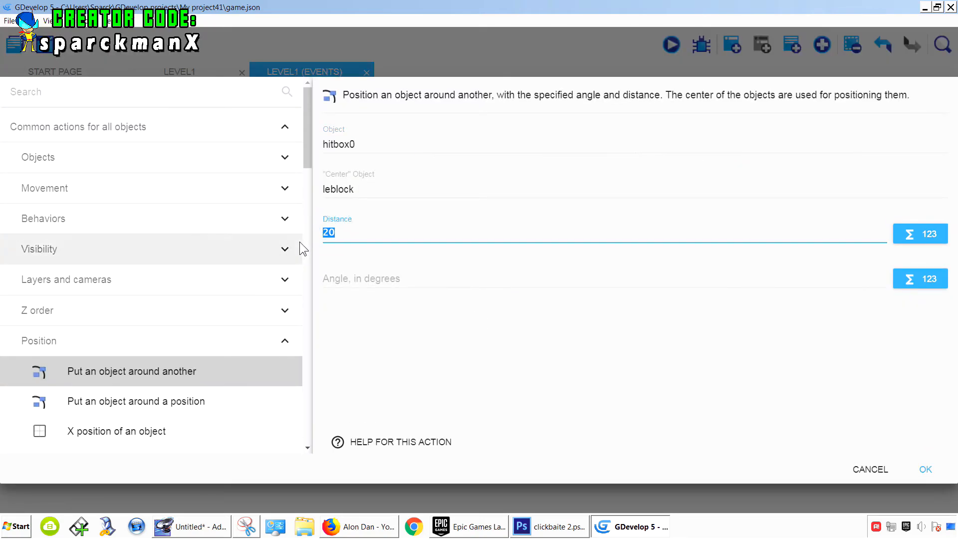
type("100")
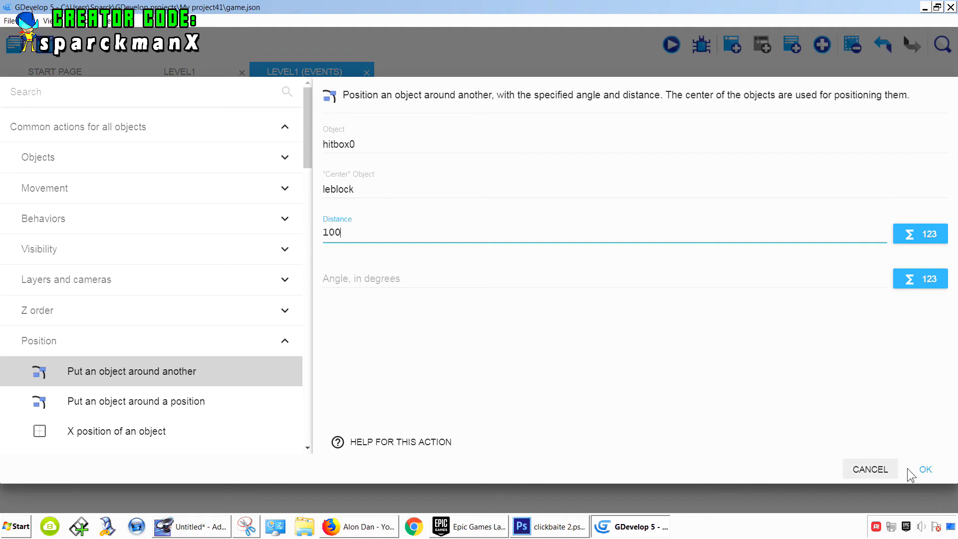
left_click(916, 470)
- Preview the game again and slash to check where the hitbox appears
left_click(673, 43)
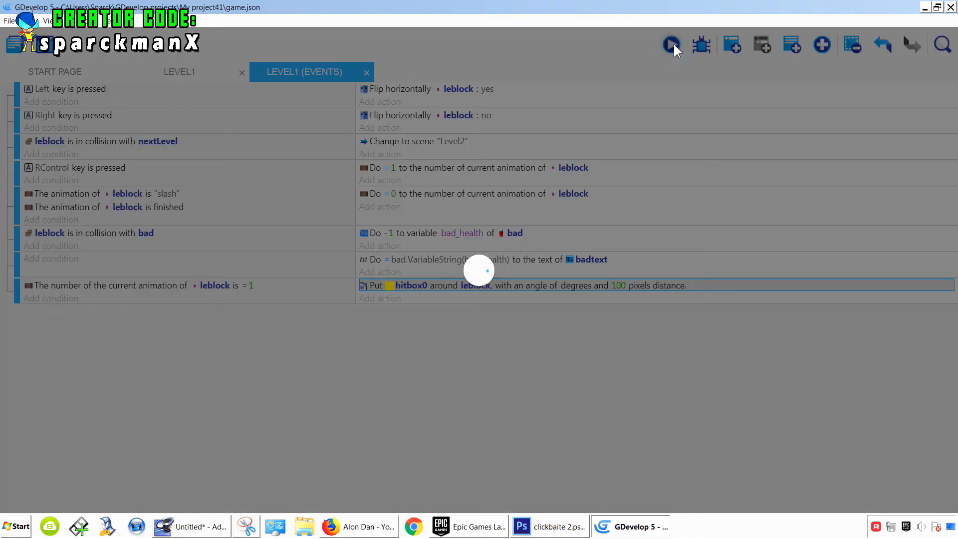
key("Left")
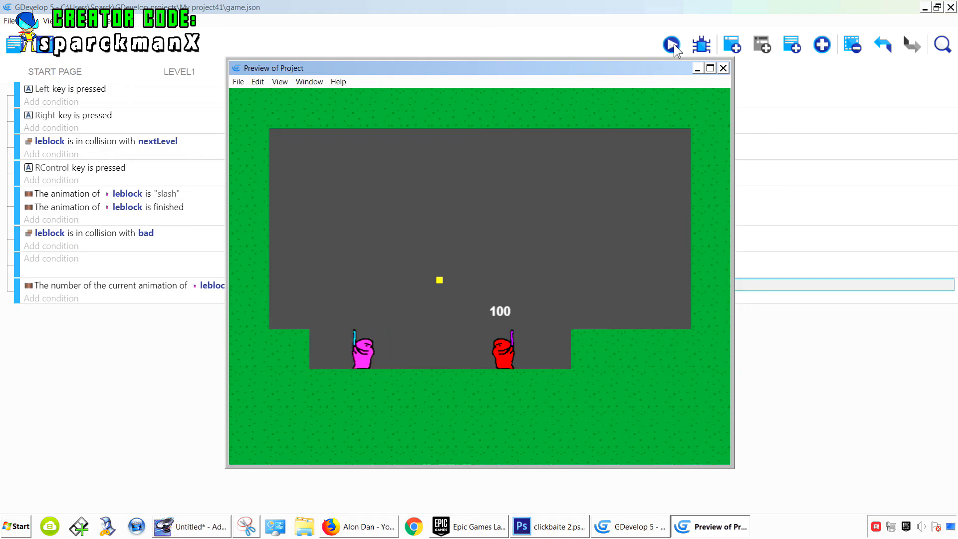
key("Control_R")
left_click(725, 68)
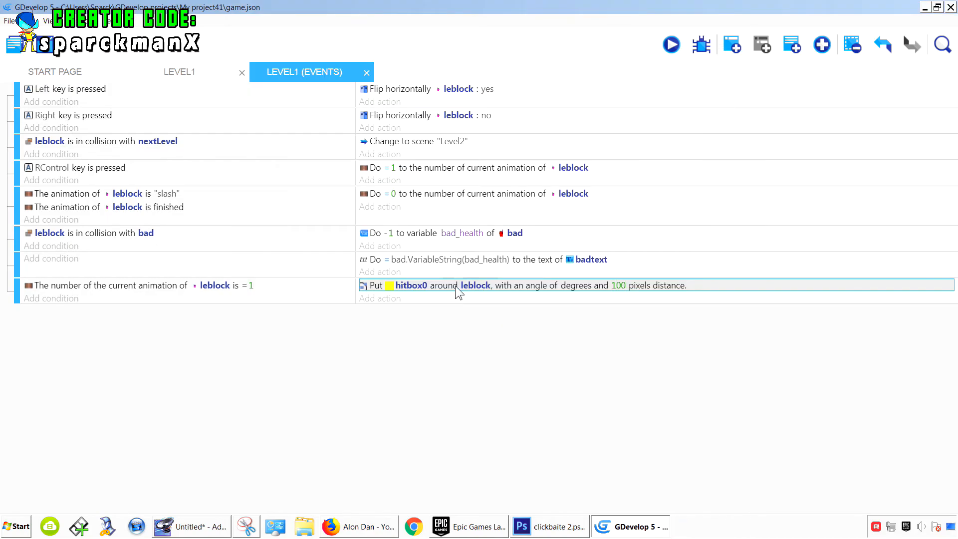
- Set the hitbox action's distance to 50 pixels and launch a preview of the game
left_click(622, 295)
left_click_drag(552, 318, 487, 327)
type("50")
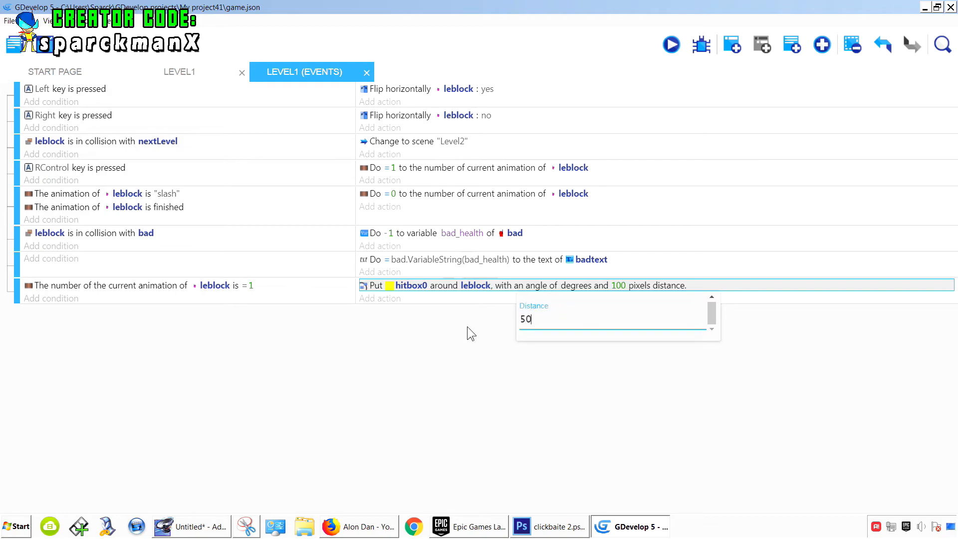
left_click(469, 329)
left_click(671, 45)
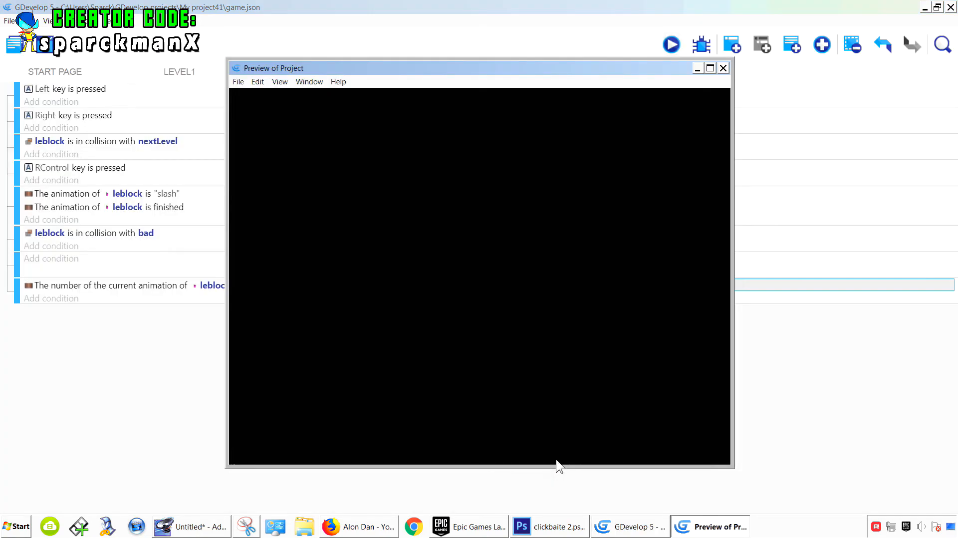
- Slash in the running preview to check where the hitbox appears, then close the preview window
key("Control_R")
key("Control_R")
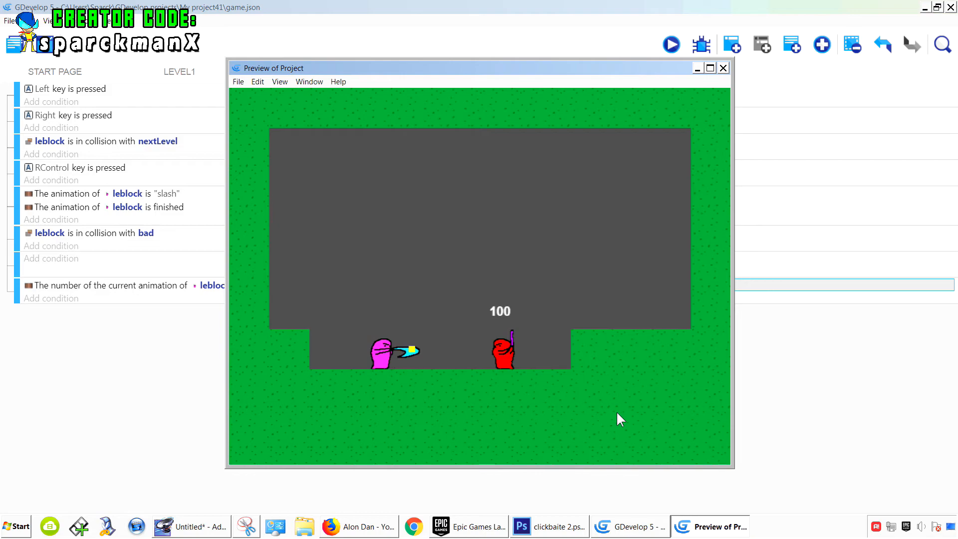
key("Control_R")
key("Control_R")
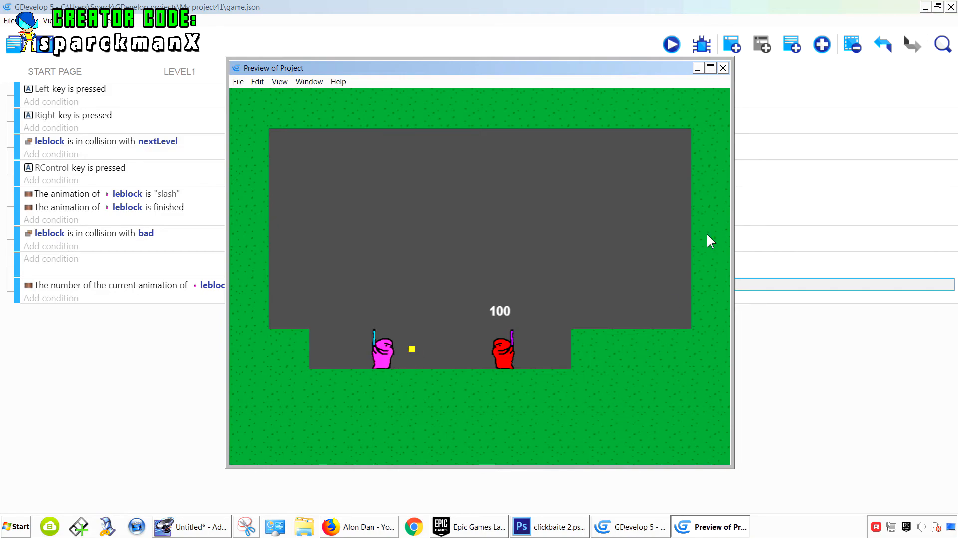
left_click(724, 68)
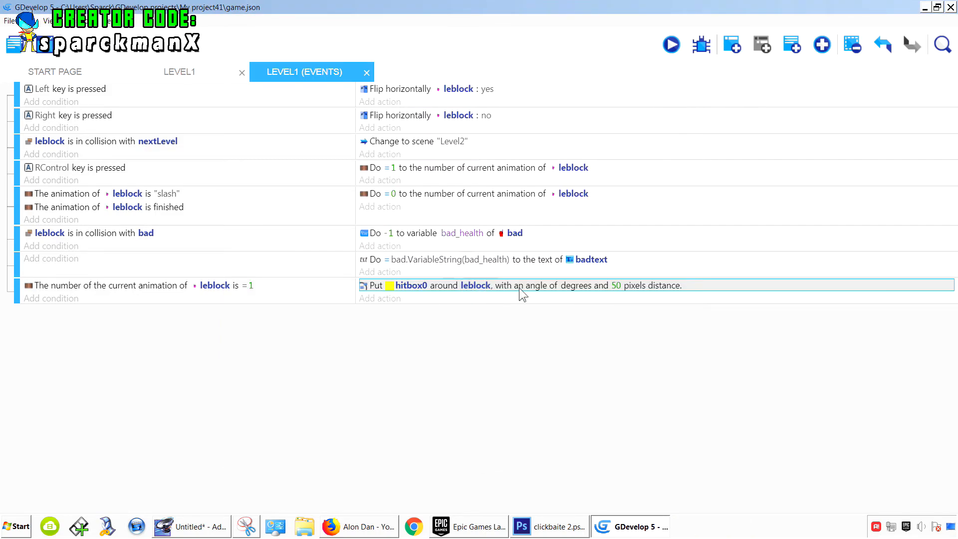
- Set the hitbox action's distance to 55 pixels and launch a preview of the game
left_click(617, 286)
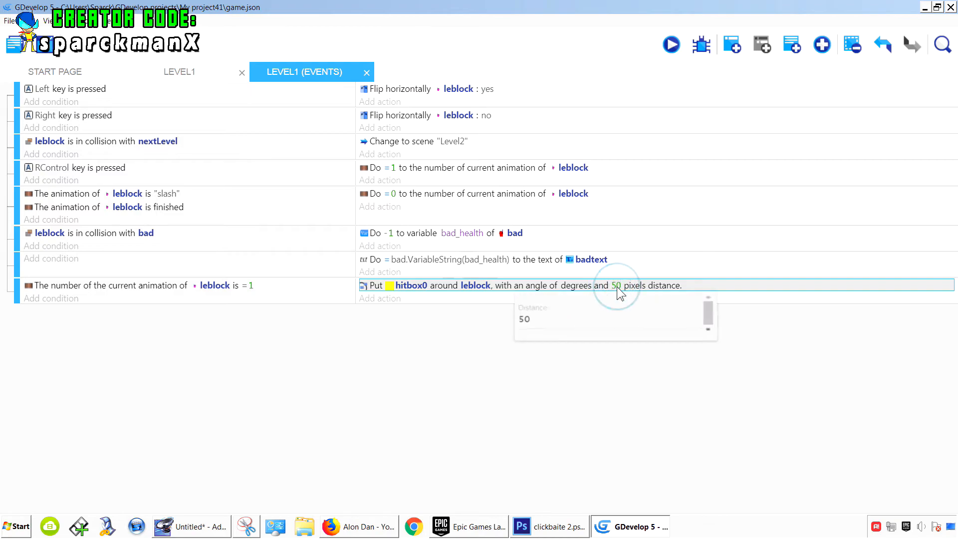
left_click_drag(543, 328, 522, 325)
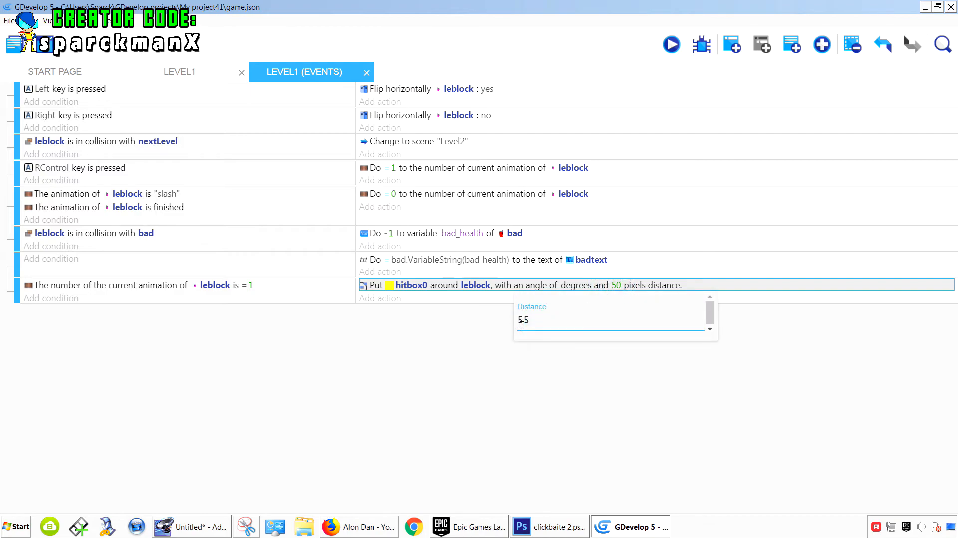
left_click(413, 359)
left_click(672, 45)
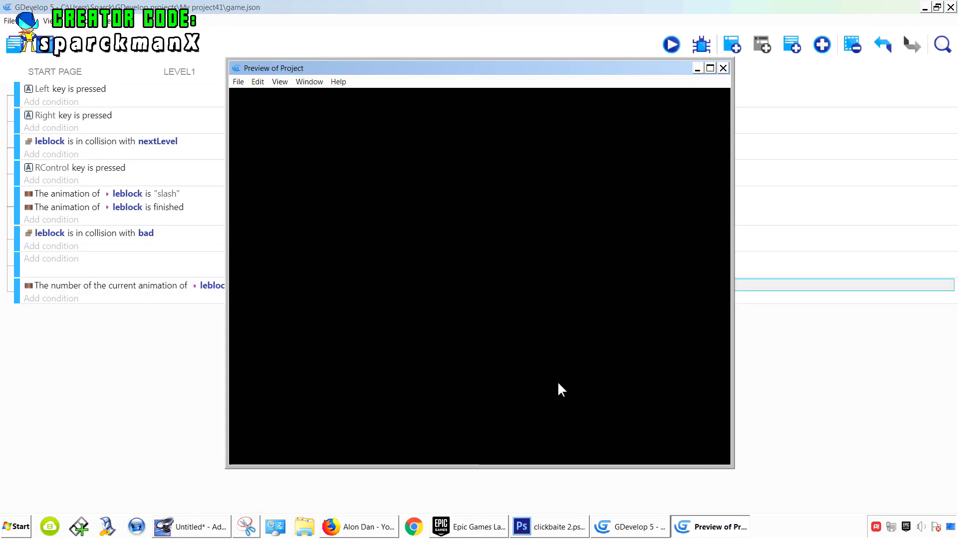
- Slash in the preview to check the hitbox position at 55 pixels, then close the preview
key("ctrl")
key("ctrl")
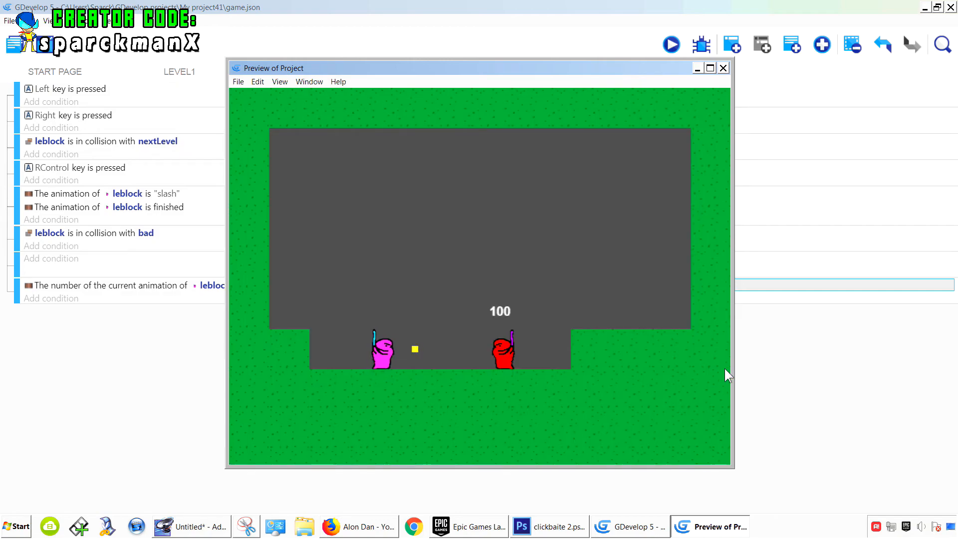
key("ctrl")
left_click(723, 68)
- Open the leblock object's properties in the scene editor to inspect its slash animation frames, then cancel
left_click(180, 74)
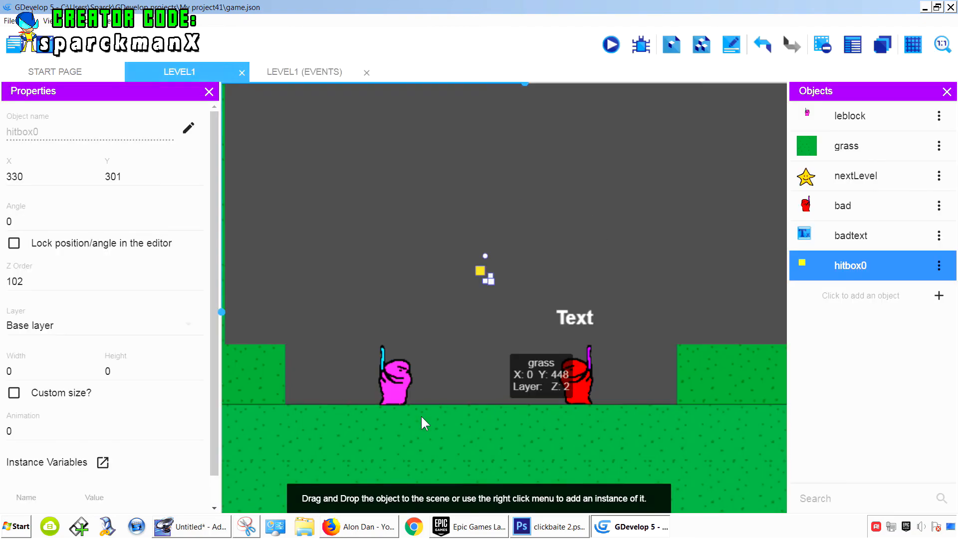
left_click(394, 396)
left_click(938, 116)
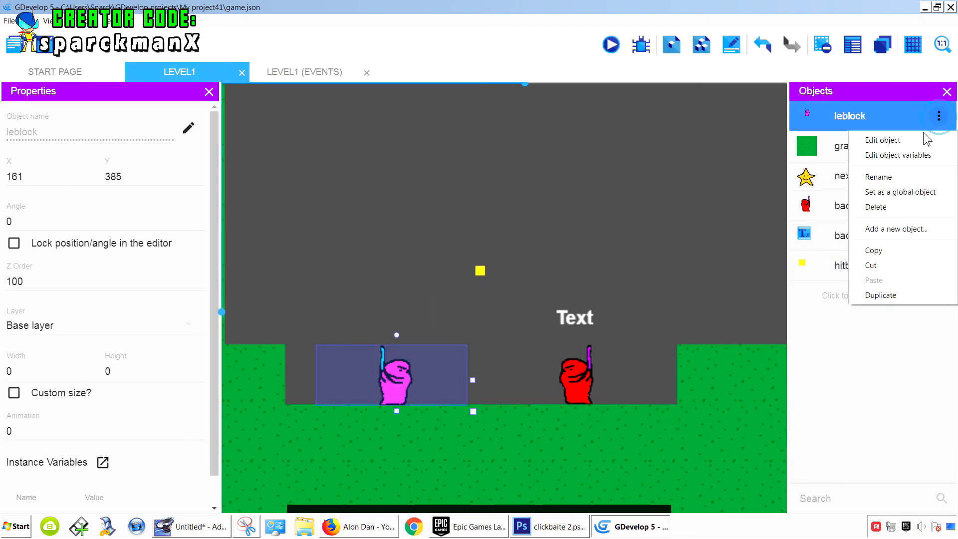
left_click(928, 139)
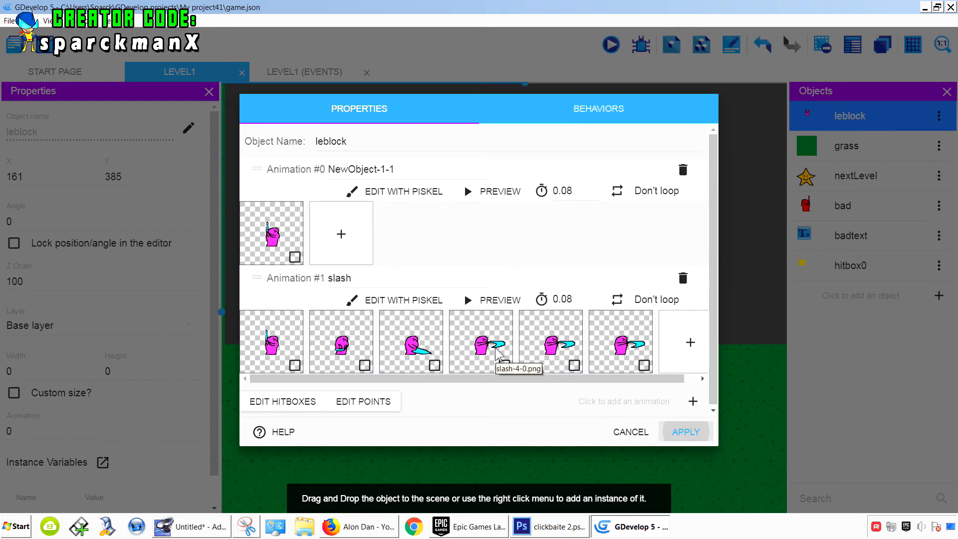
left_click(633, 435)
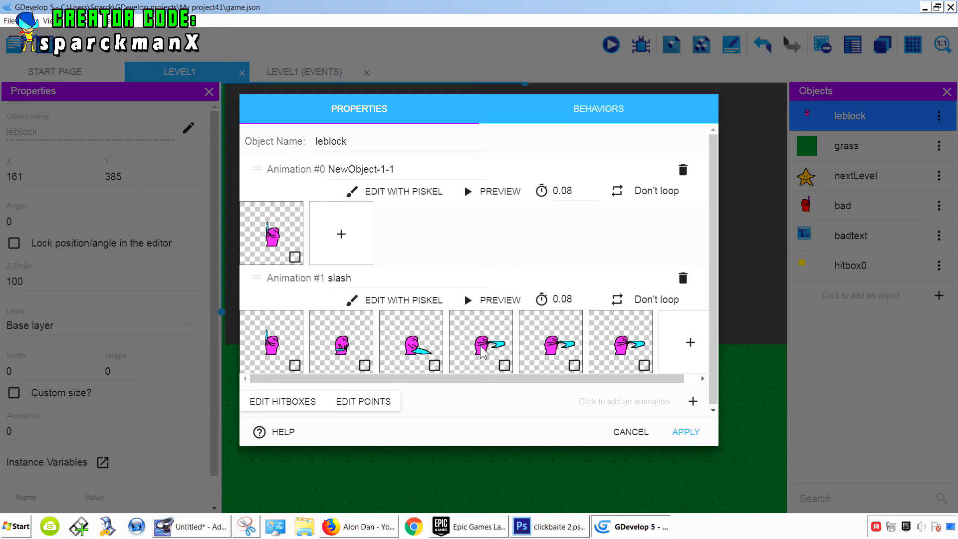
left_click(628, 439)
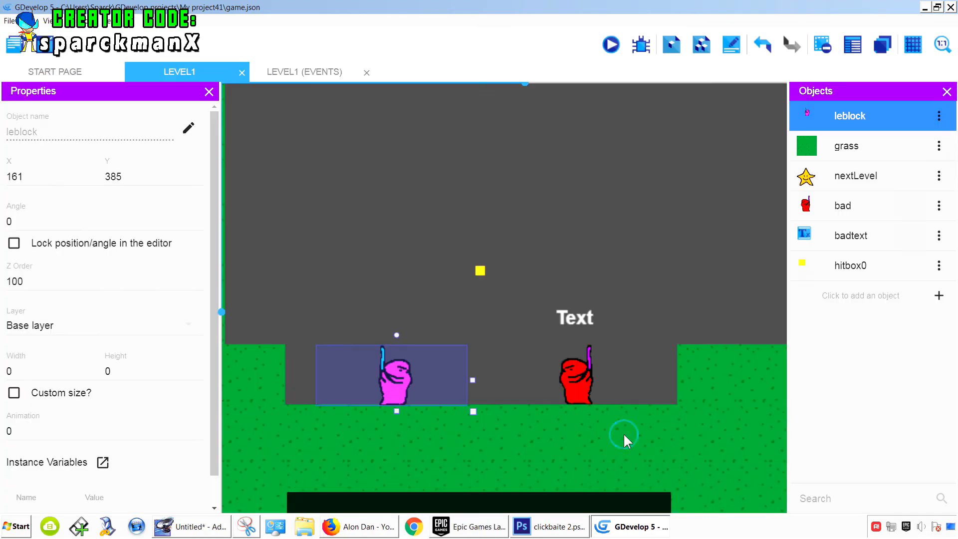
- Add a condition to the hitbox event testing that leblock's current animation frame is greater than 3
left_click(309, 74)
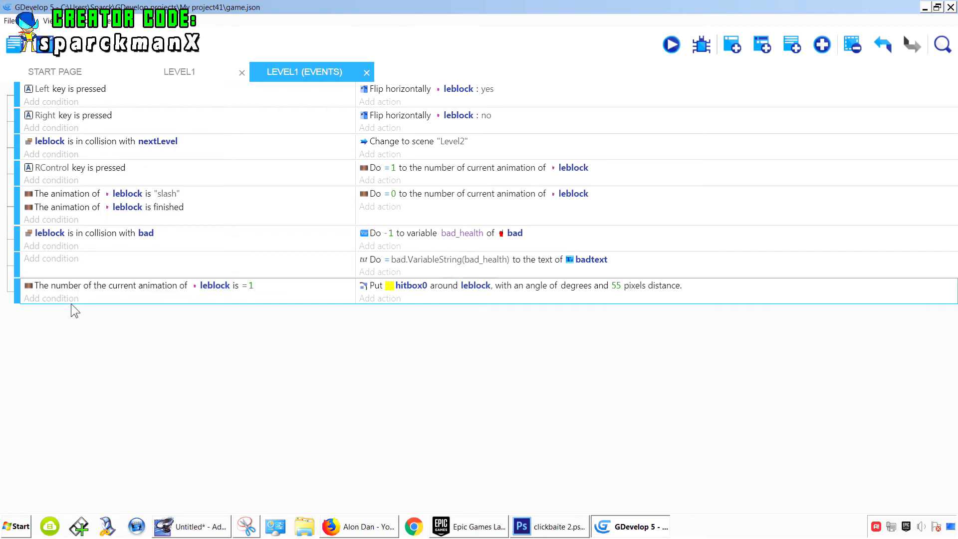
left_click(67, 299)
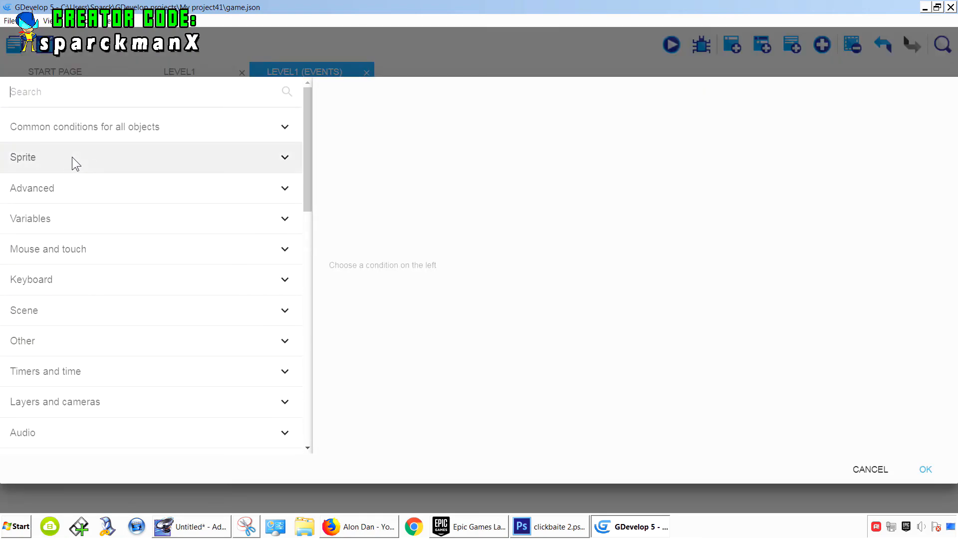
left_click(75, 162)
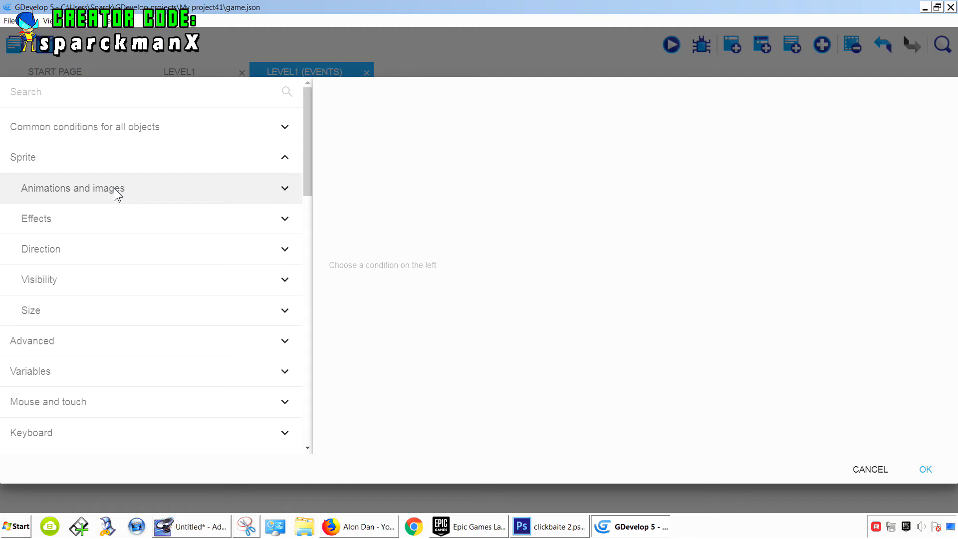
left_click(114, 189)
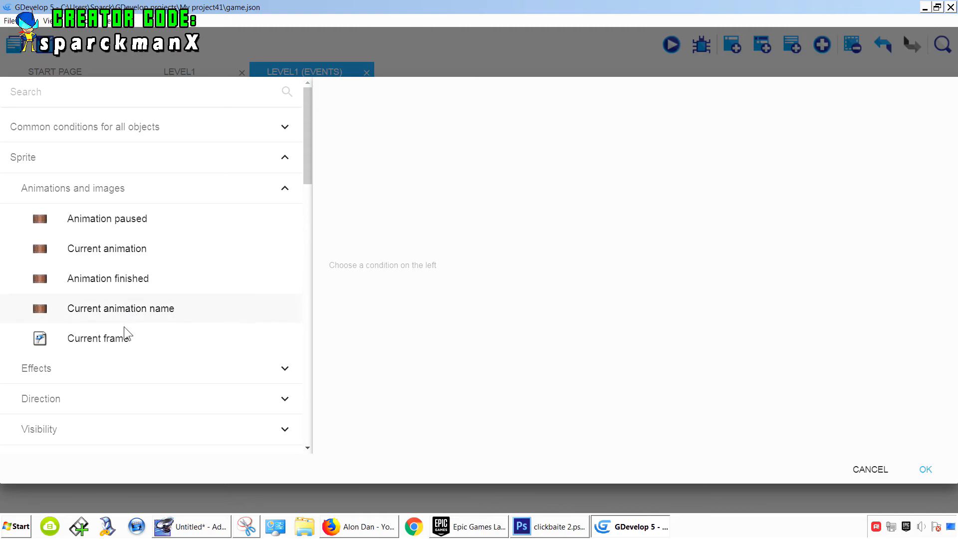
left_click(123, 346)
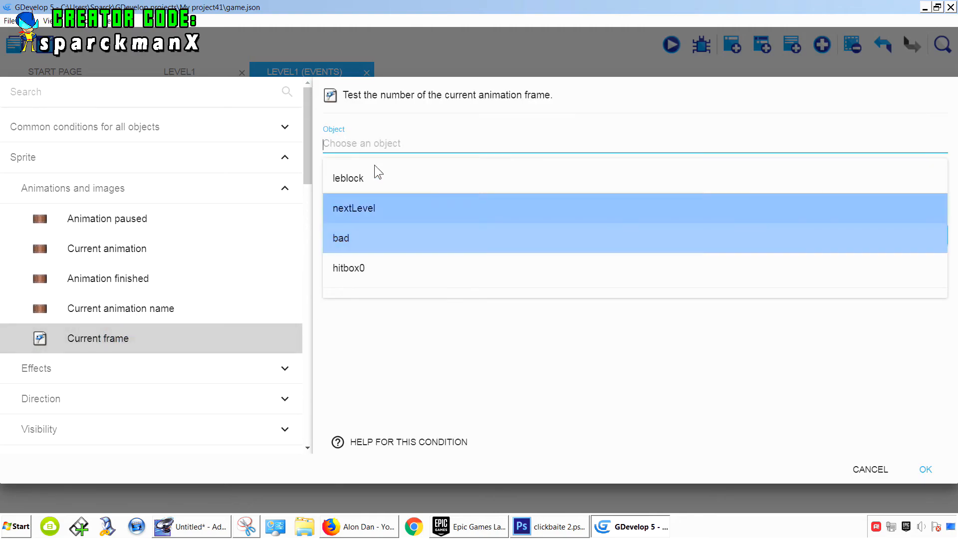
left_click(368, 178)
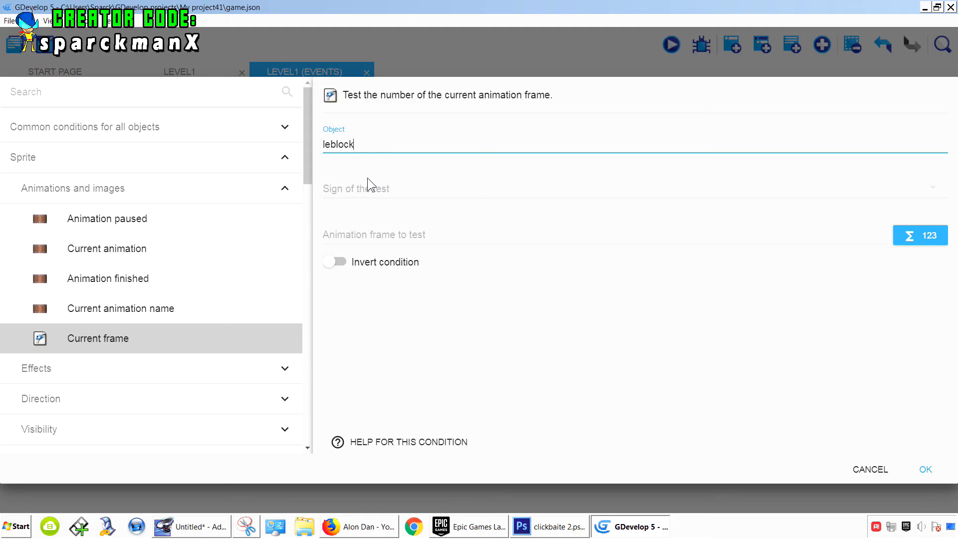
left_click(382, 192)
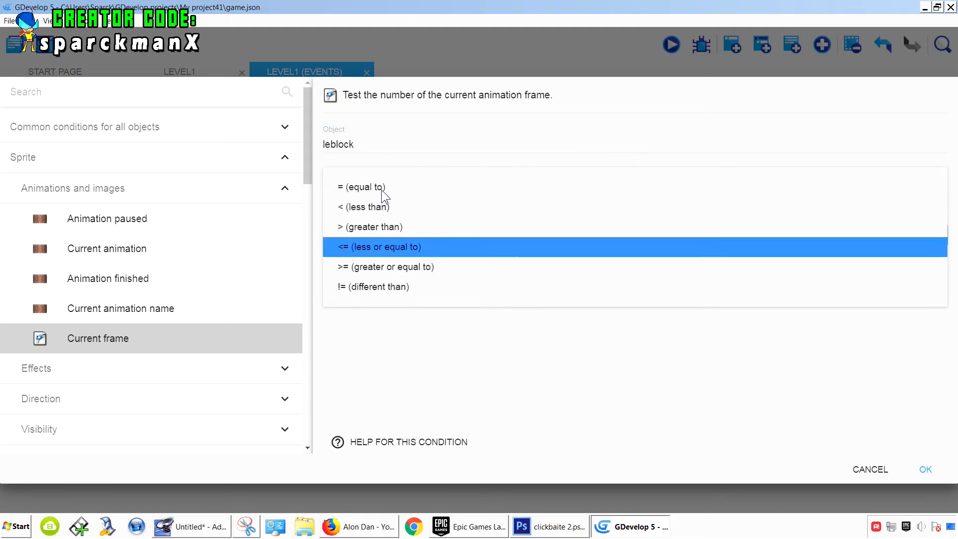
left_click(381, 190)
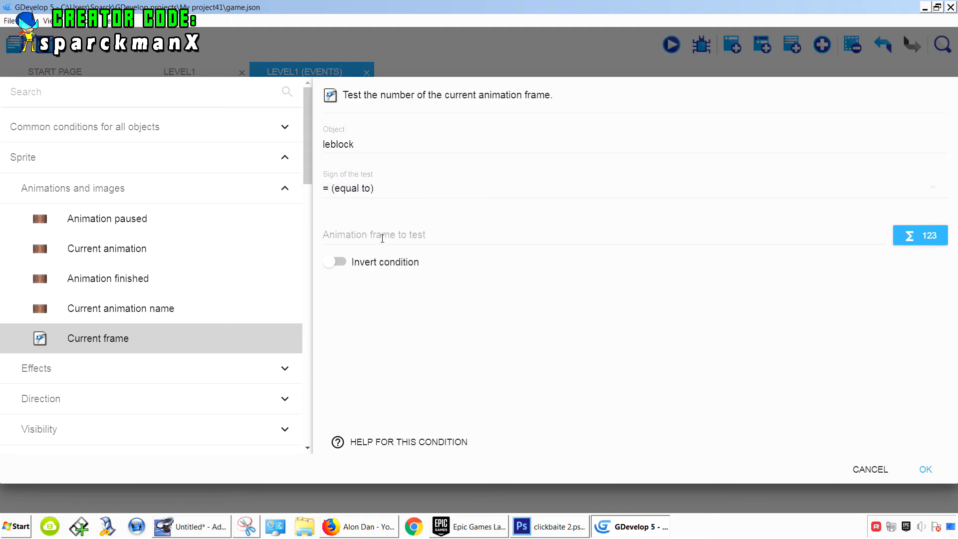
left_click(382, 238)
left_click(381, 195)
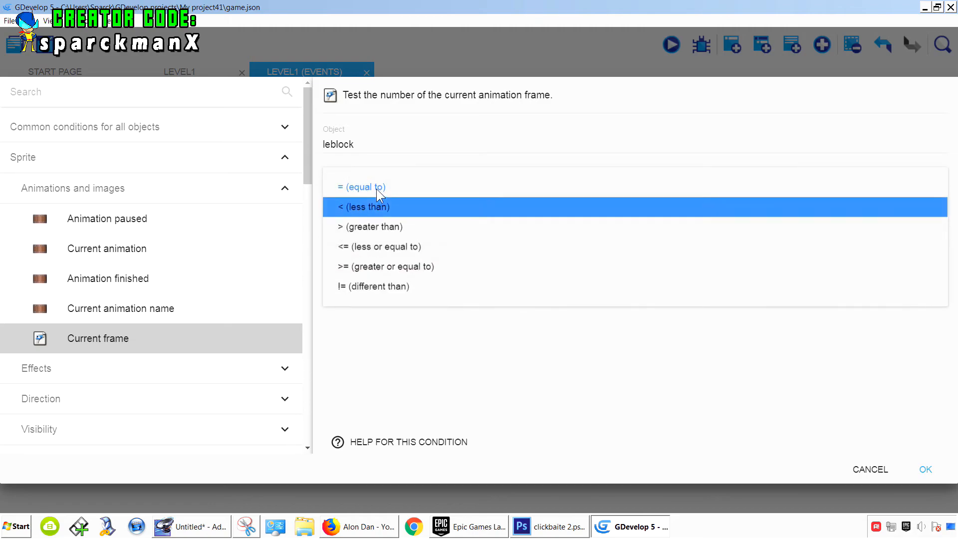
left_click(382, 225)
left_click(364, 236)
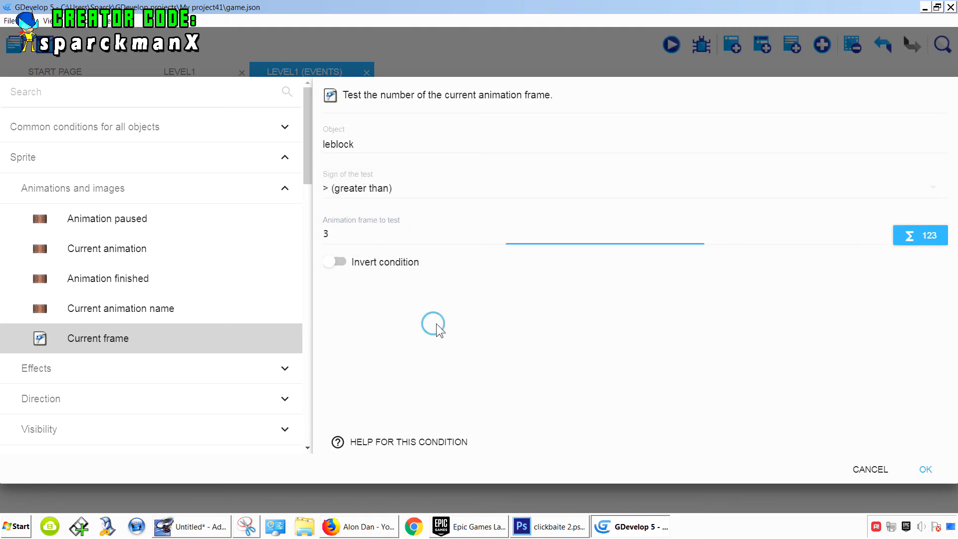
left_click(923, 468)
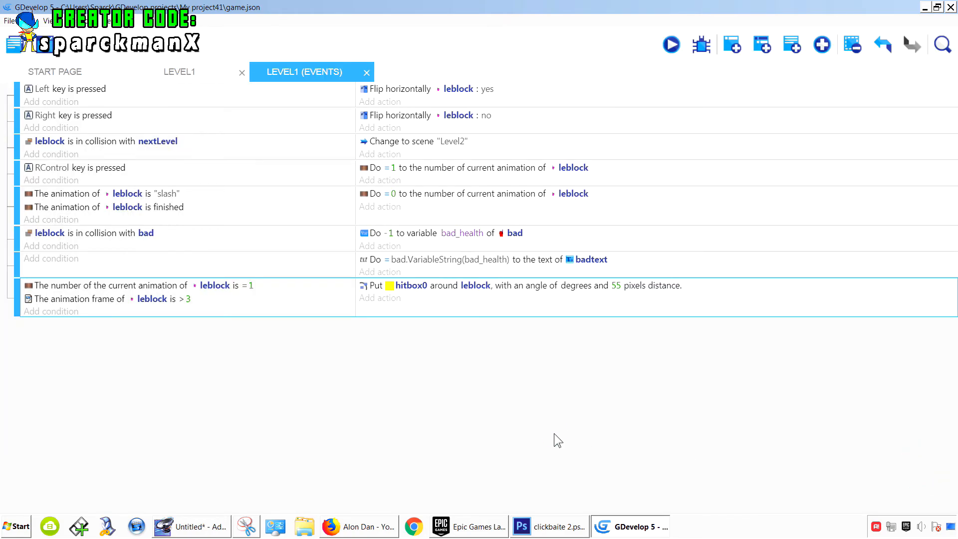
- Preview the game, walking the player left and right and jumping while slashing to test the hitbox timing
left_click(672, 46)
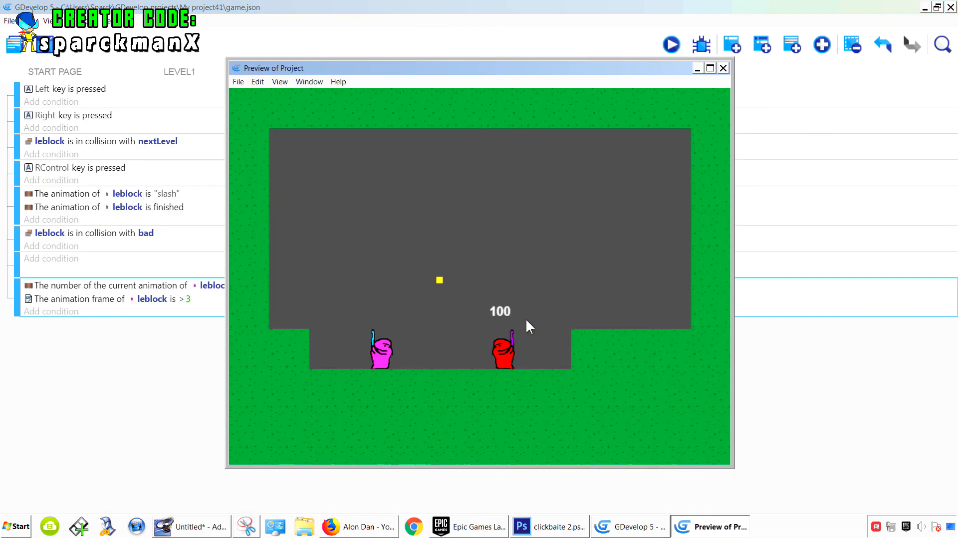
key("Control_R")
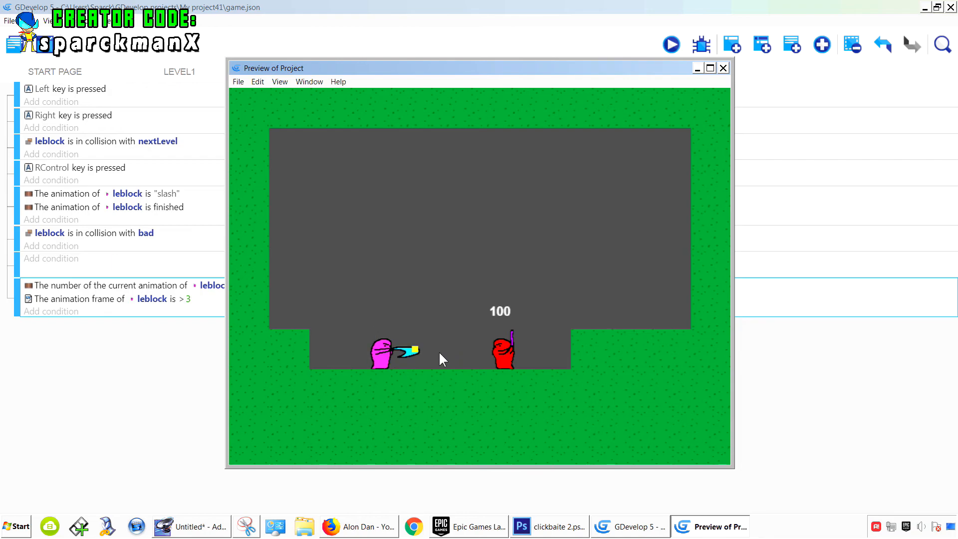
key("Control_R")
key("Left")
key("Right")
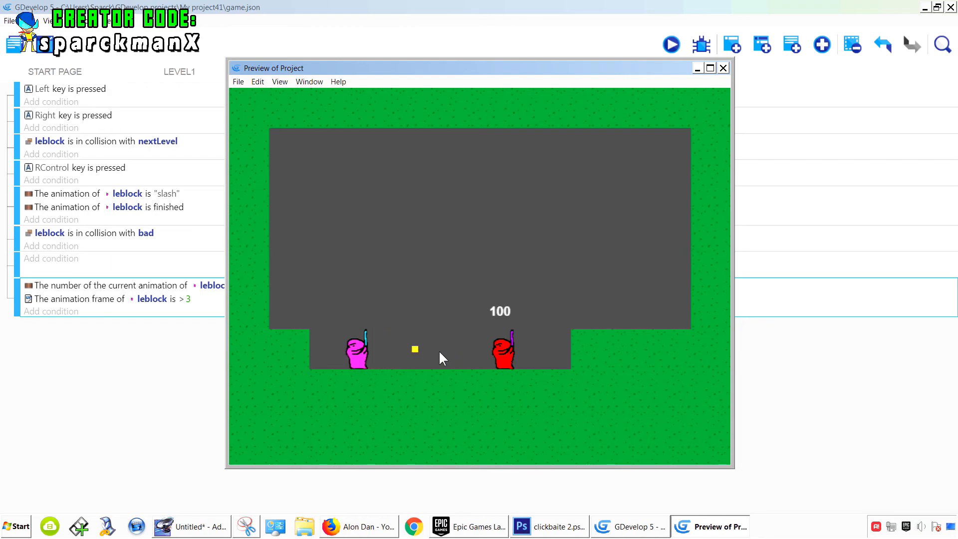
key("Left")
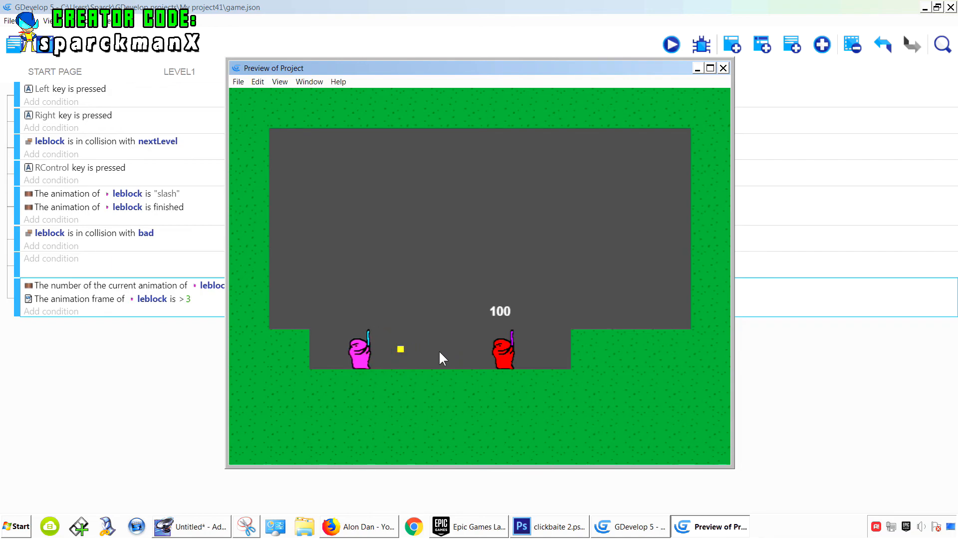
key("space")
key("Left")
key("Right")
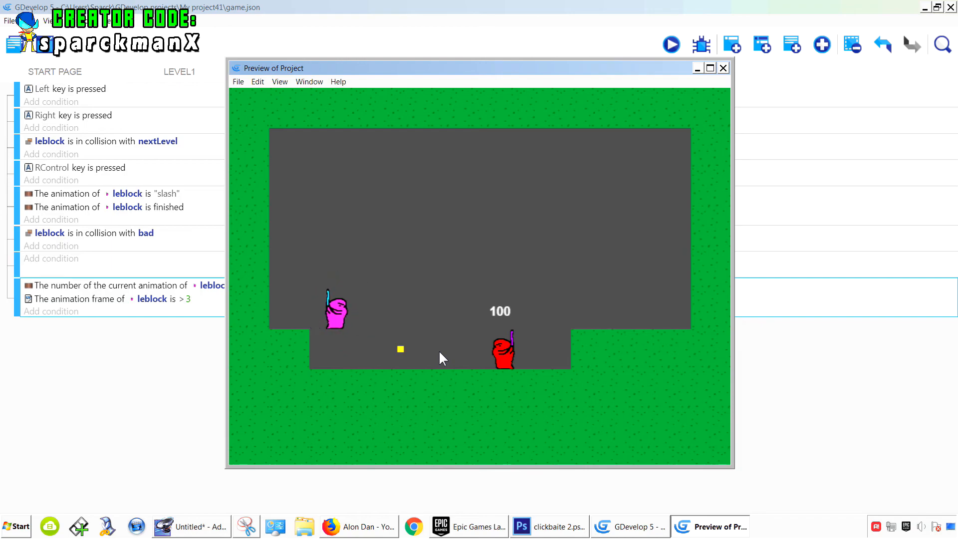
key("space")
key("space")
key("Right")
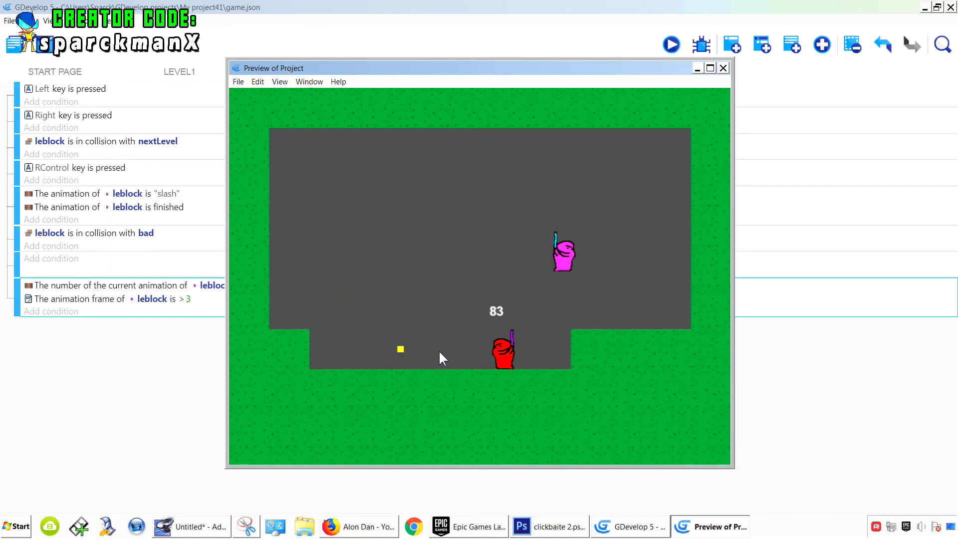
- Keep slashing near the red bad guy in the preview to check that hits lower its health
key("ctrl")
key("ctrl")
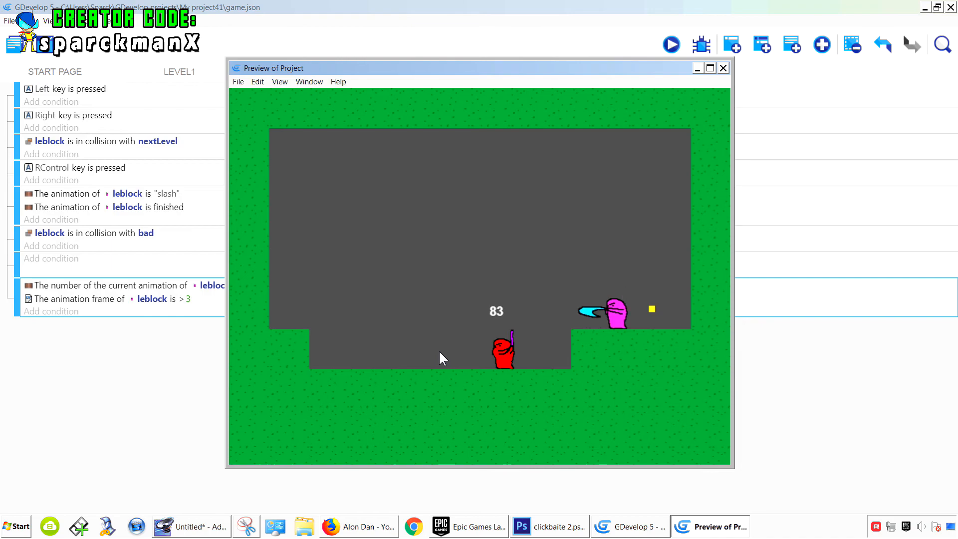
key("Left")
key("Right")
key("ctrl")
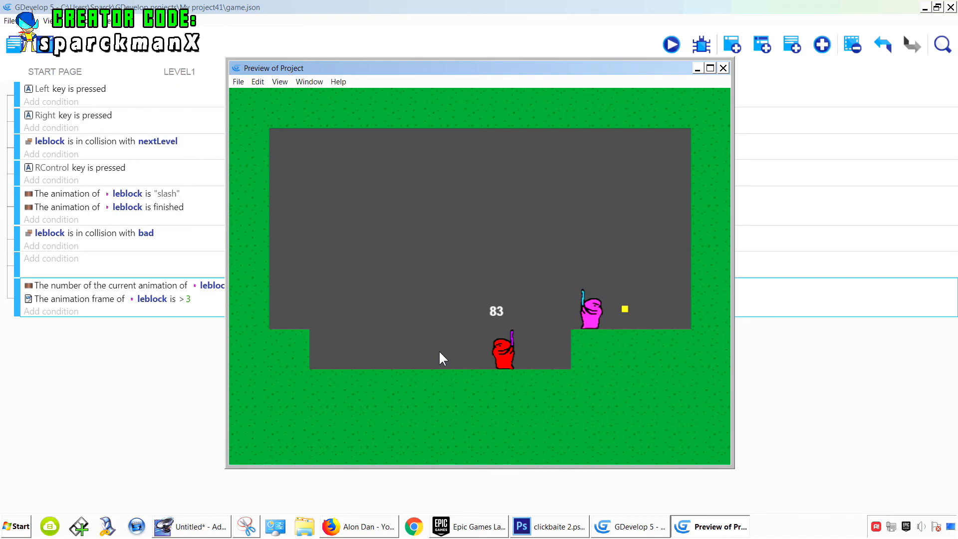
key("Left")
key("Right")
key("ctrl")
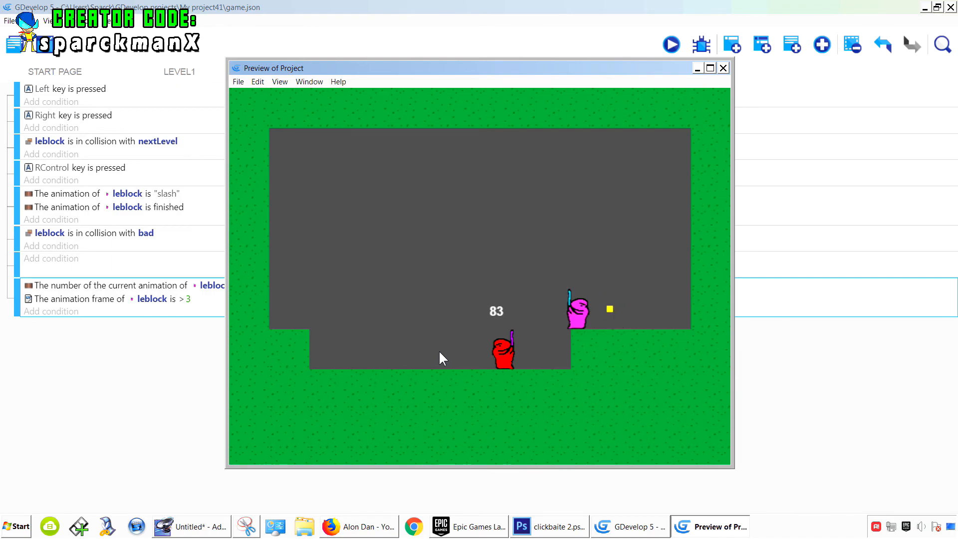
key("Right")
key("ctrl")
key("Left")
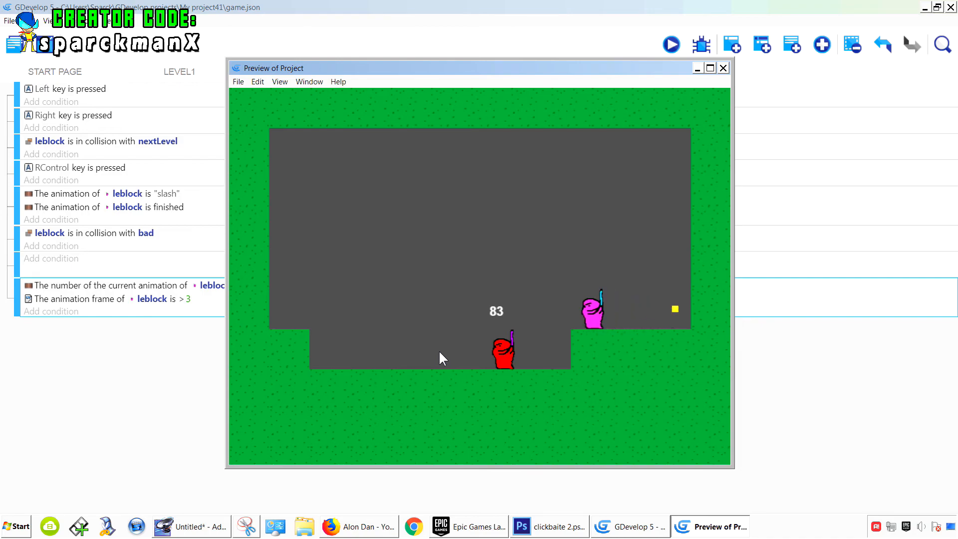
key("ctrl")
key("Right")
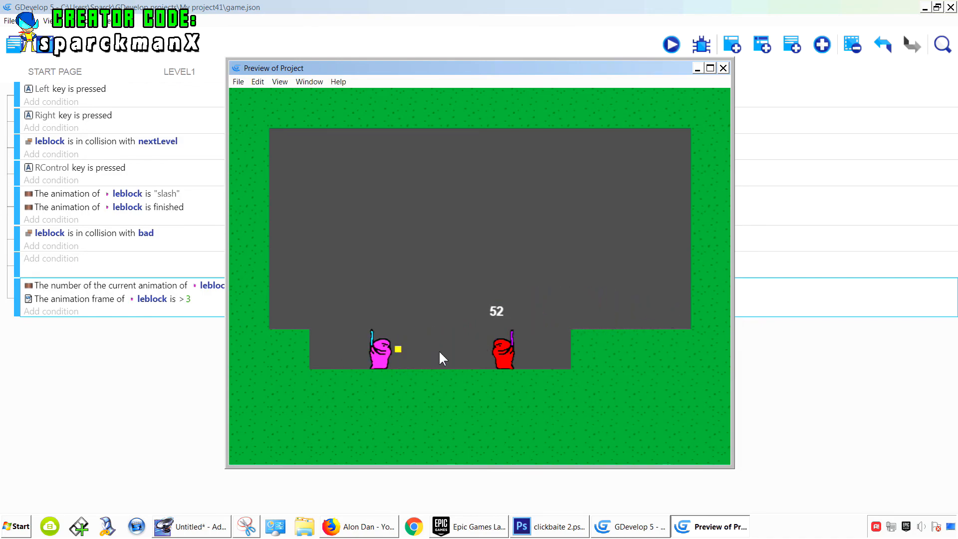
key("ctrl")
- Slash a couple more times in the preview, then close the preview window
key("ctrl")
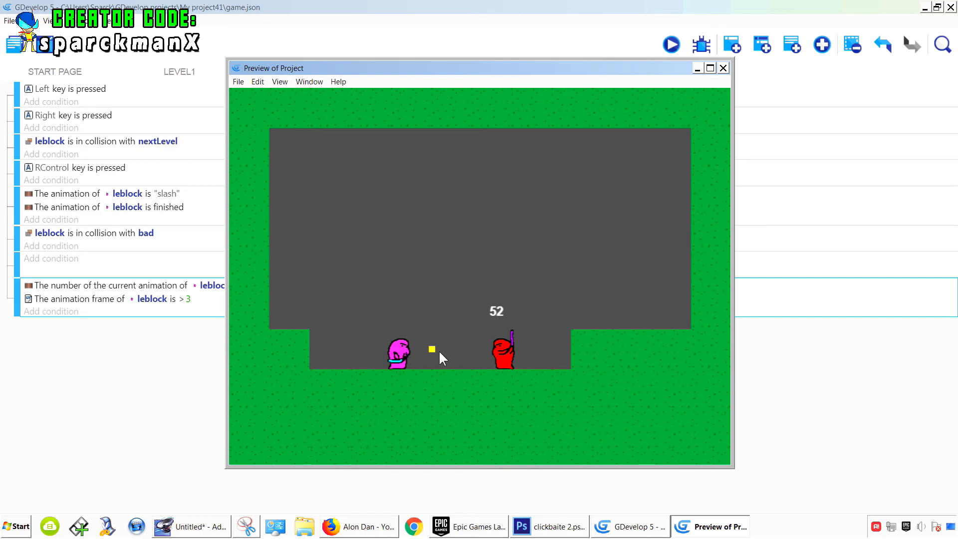
key("ctrl")
key("ctrl")
left_click(723, 69)
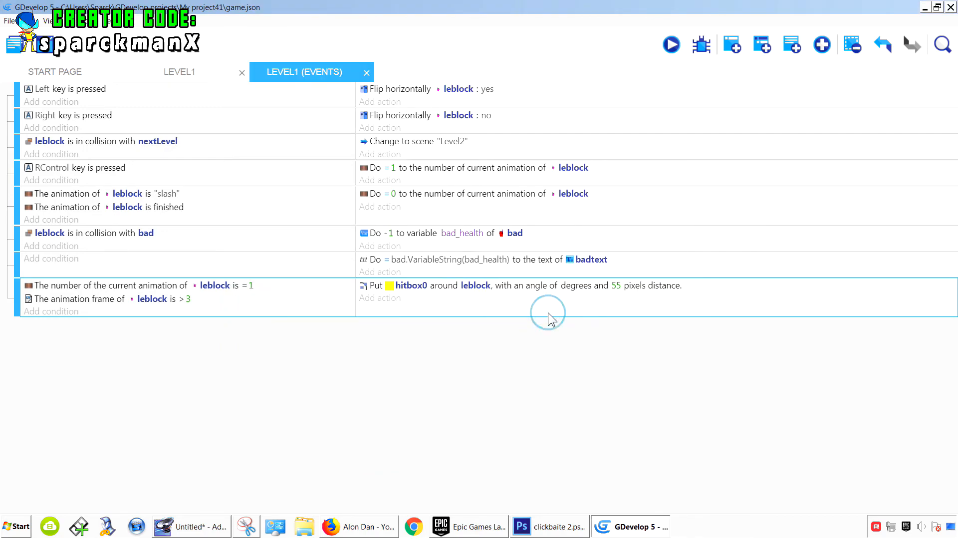
- Copy the hitbox event and paste a duplicate of it below
right_click(551, 307)
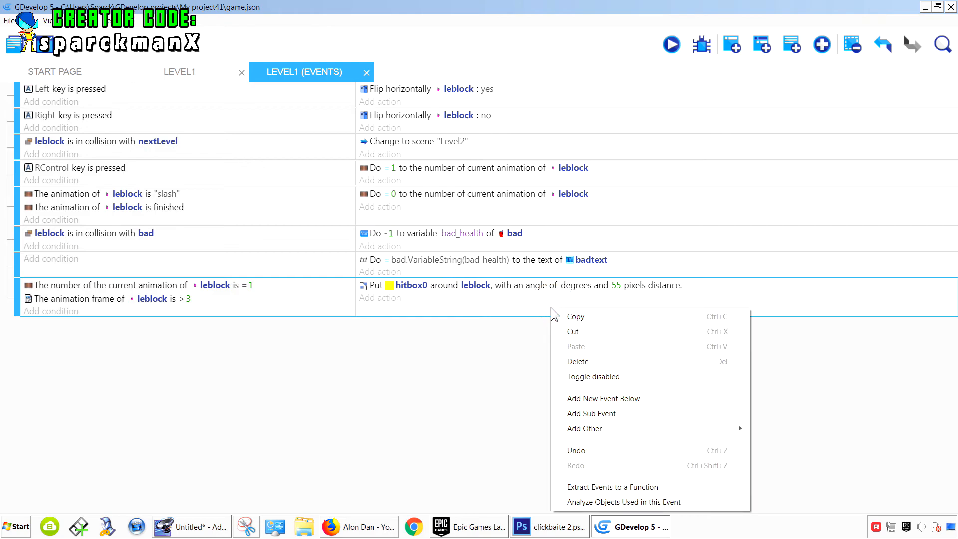
left_click(584, 319)
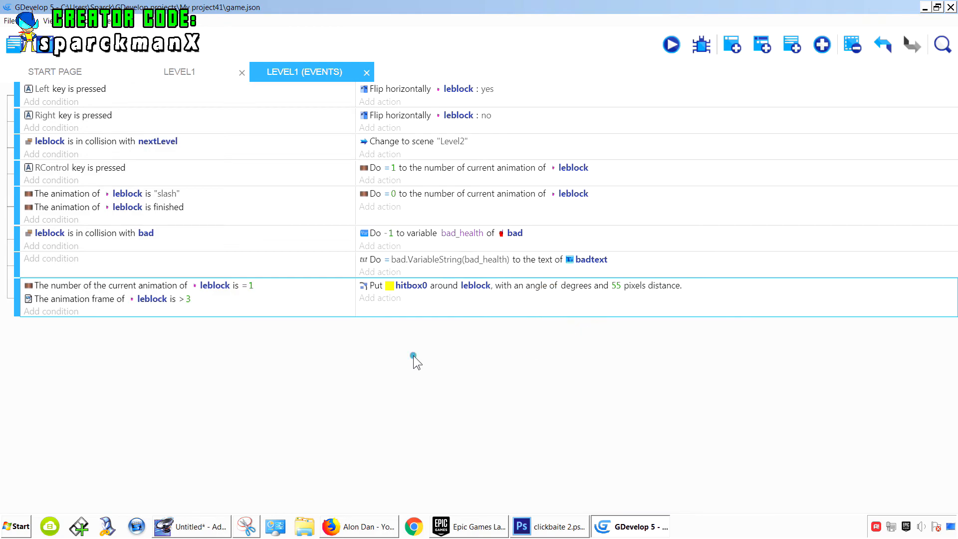
right_click(487, 308)
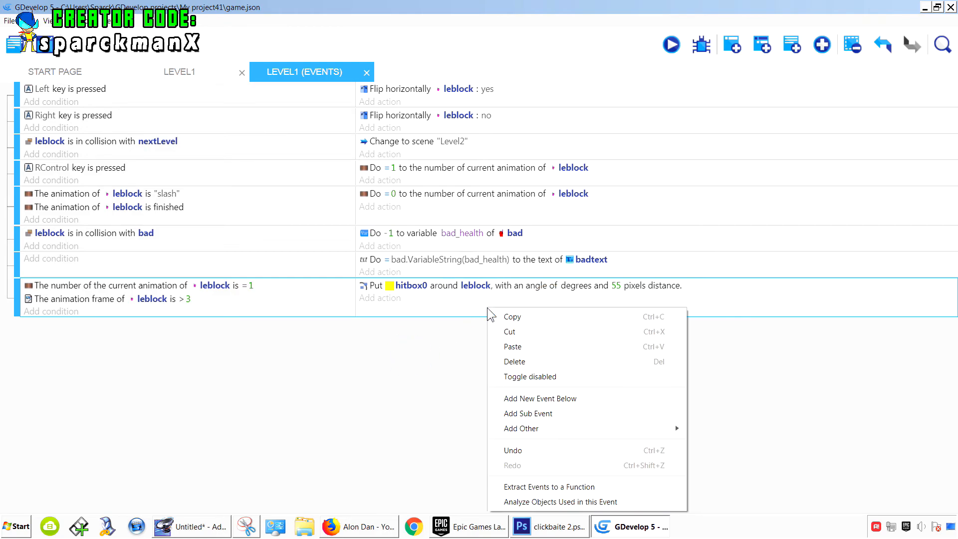
left_click(532, 346)
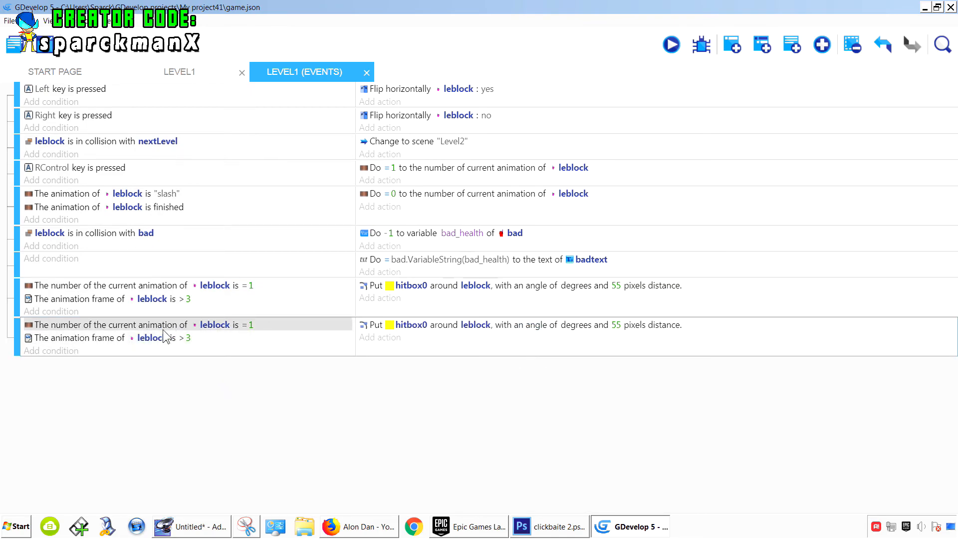
- Change the duplicate event's first condition to test that leblock's animation frame equals 0
left_click(256, 330)
double_click(256, 328)
left_click(255, 329)
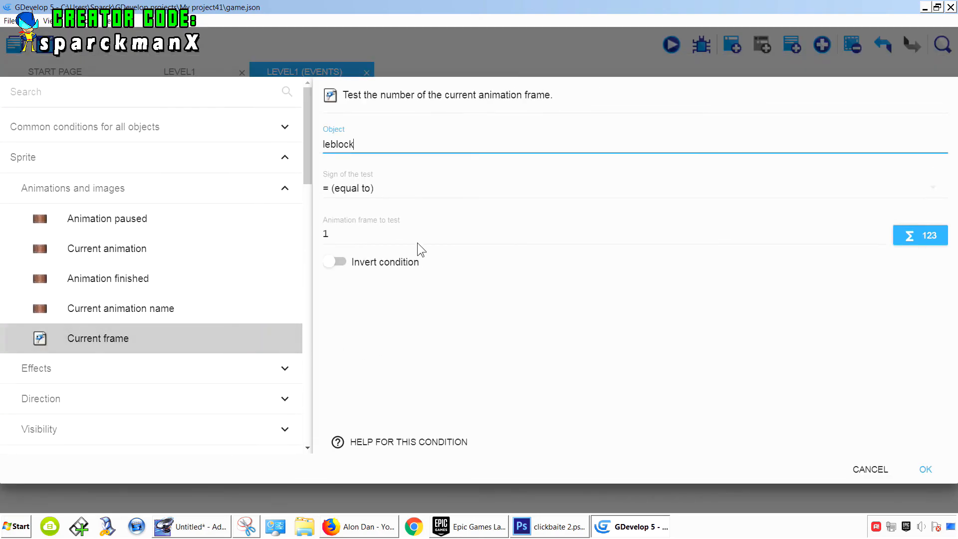
left_click_drag(348, 233, 310, 237)
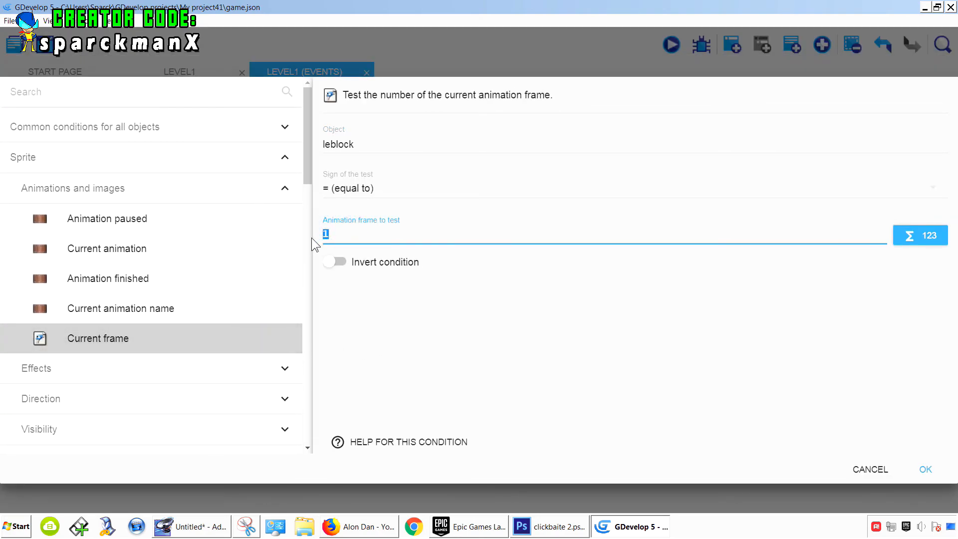
type("0")
left_click(558, 348)
left_click(928, 467)
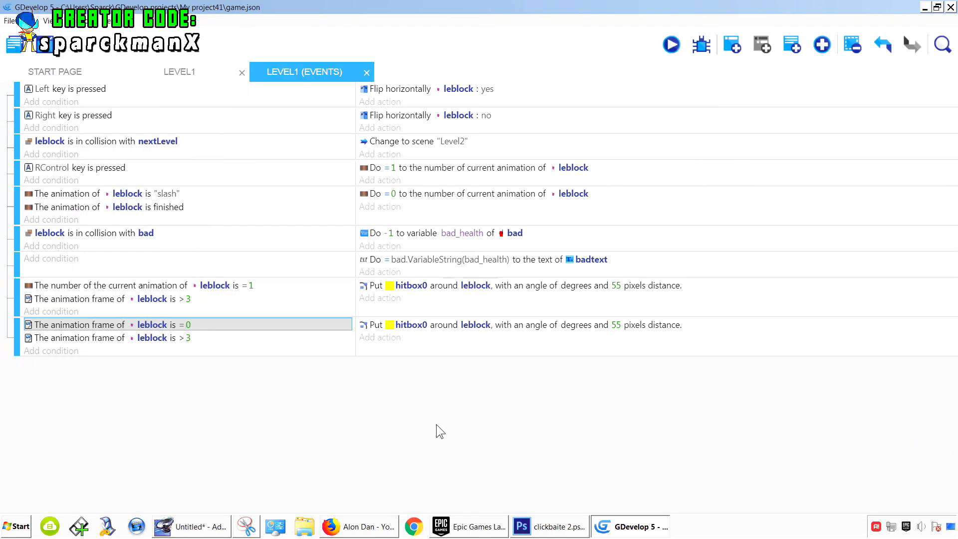
- Delete the duplicate event's condition testing that leblock's animation frame is greater than 3
left_click(203, 339)
right_click(202, 339)
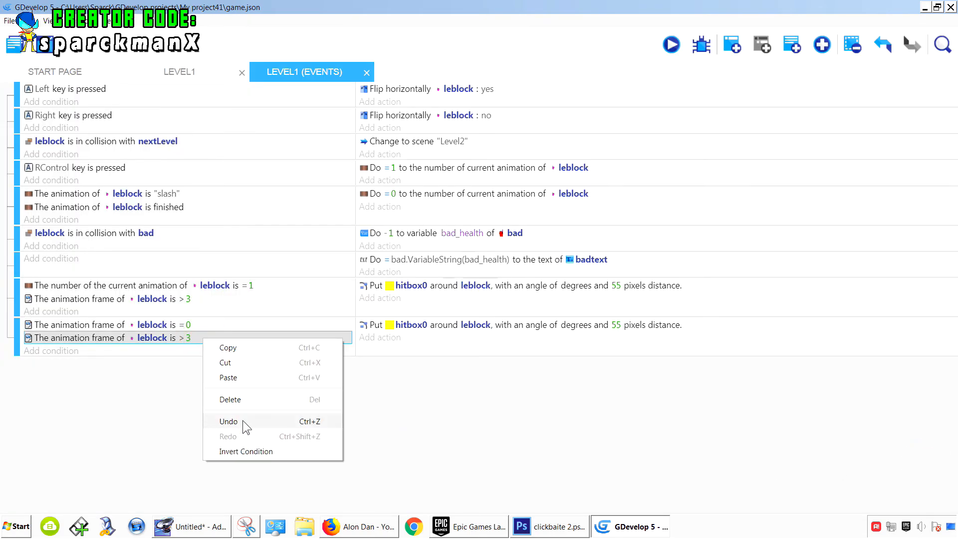
left_click(231, 399)
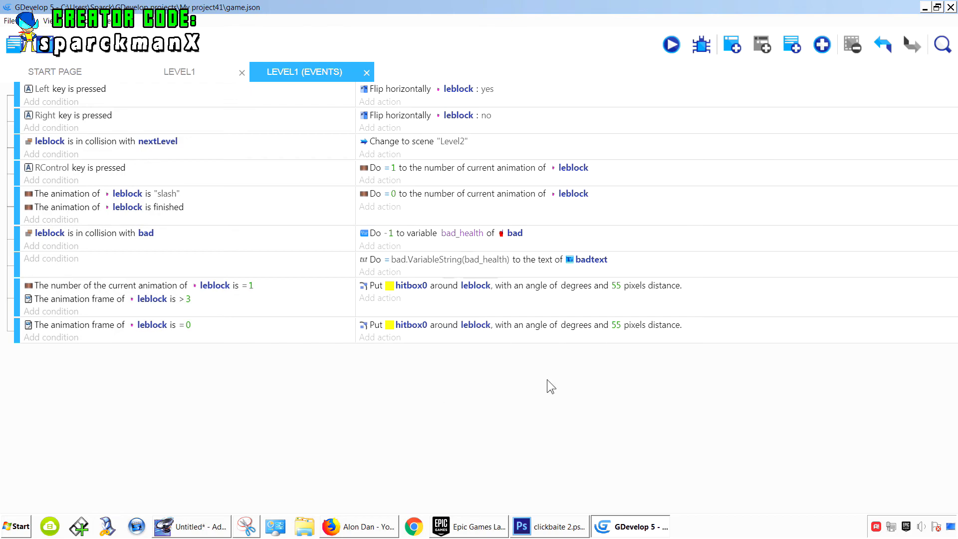
- In the Level1 scene, add a new Sprite object named nohit
left_click(195, 74)
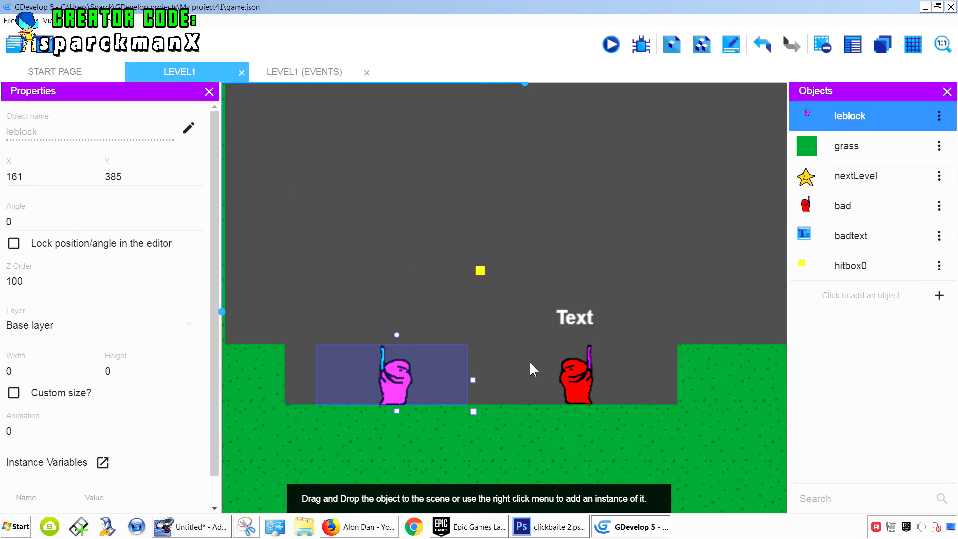
left_click(321, 73)
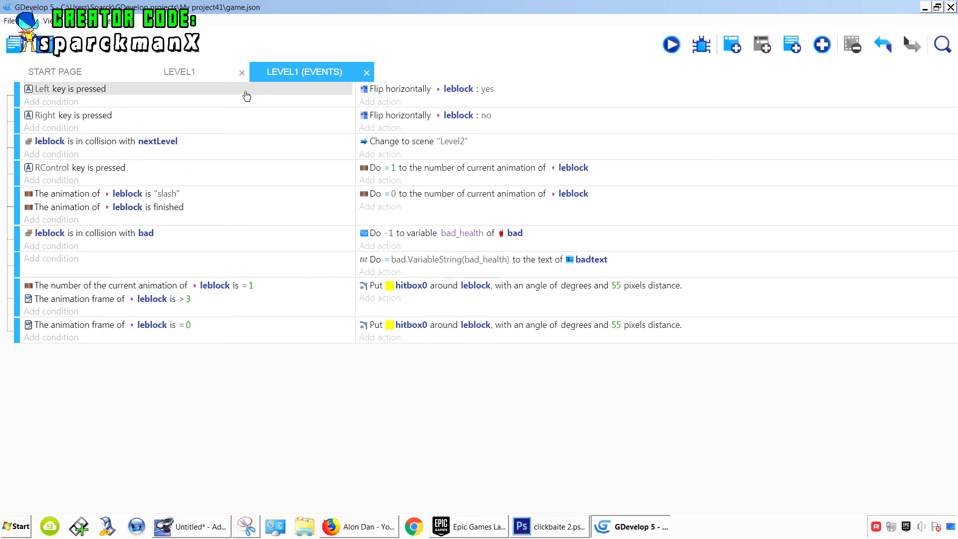
left_click(197, 72)
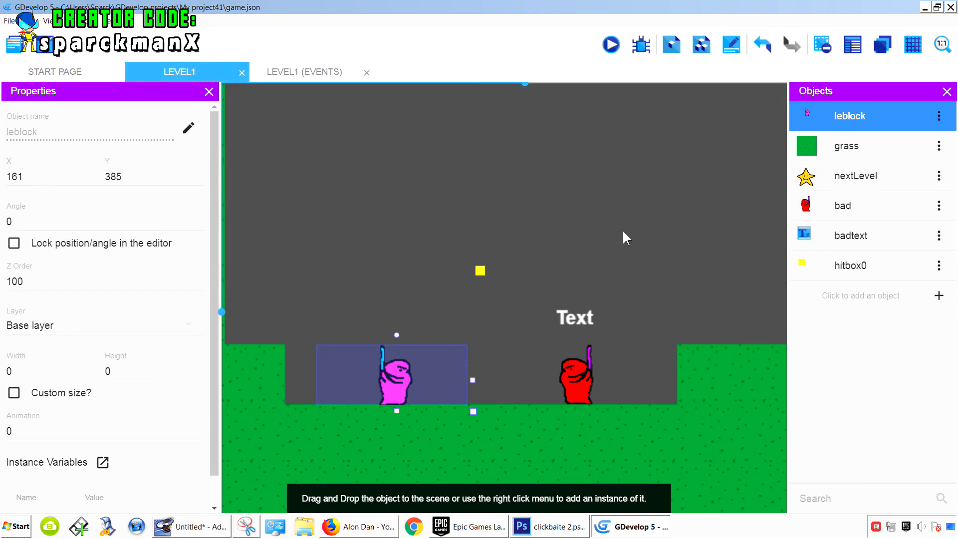
scroll(623, 231, "down", 3)
scroll(623, 232, "down", 5)
scroll(624, 236, "up", 3)
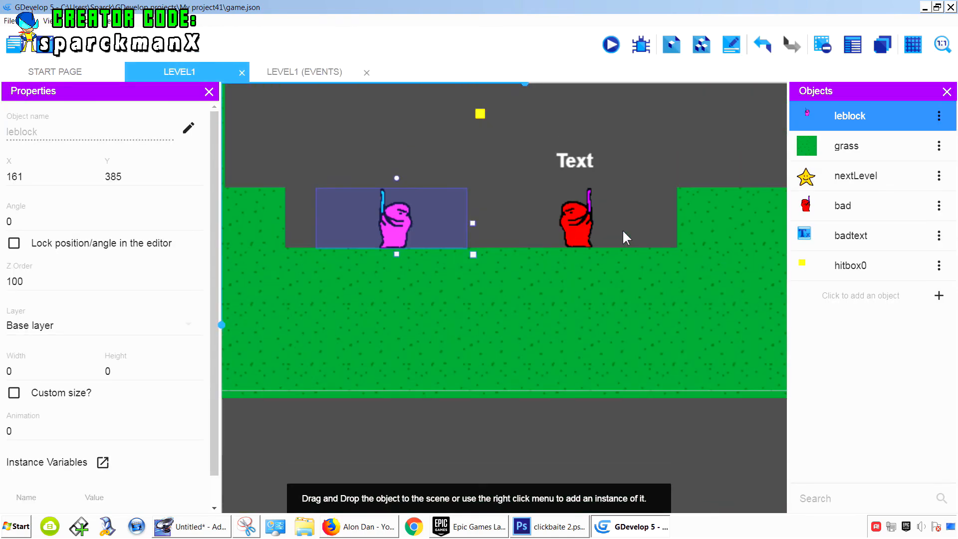
scroll(624, 235, "down", 5, "ctrl")
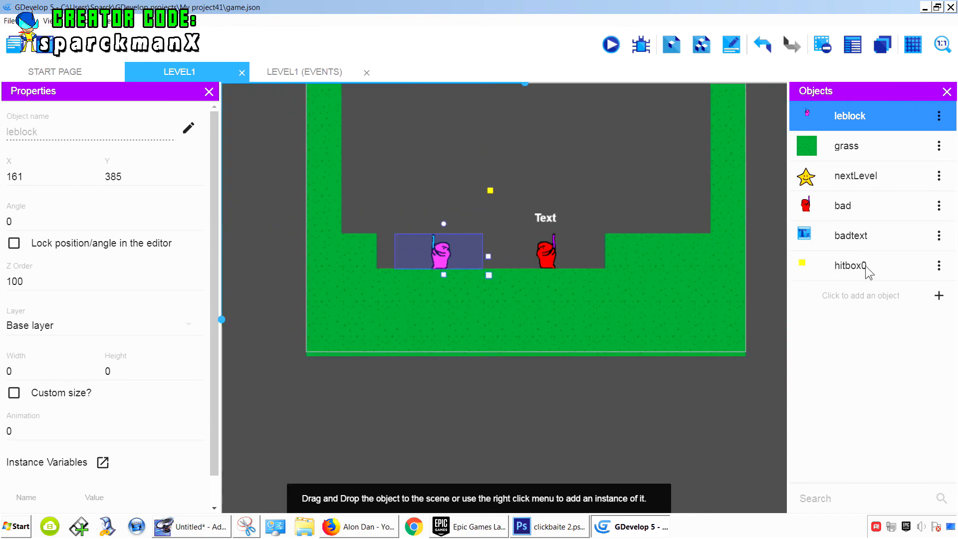
left_click(939, 296)
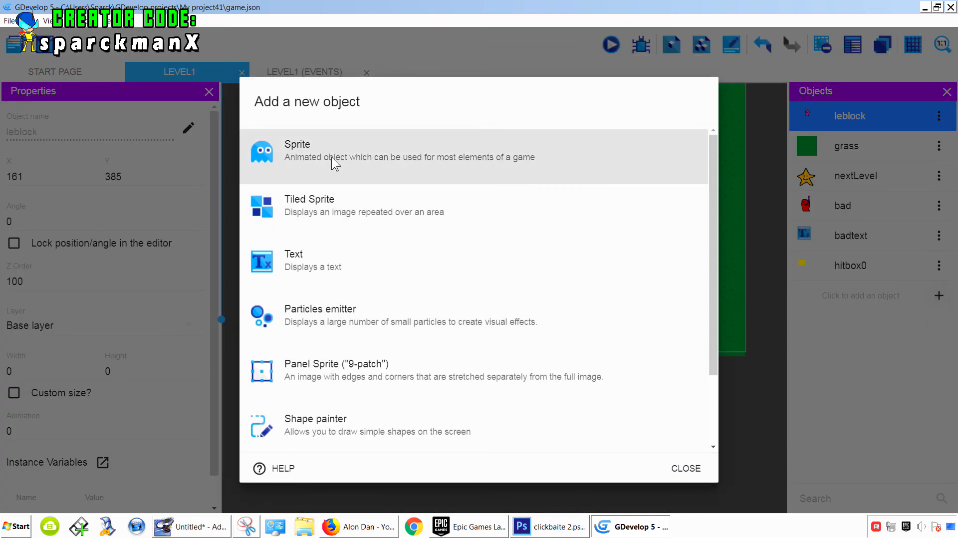
left_click(333, 161)
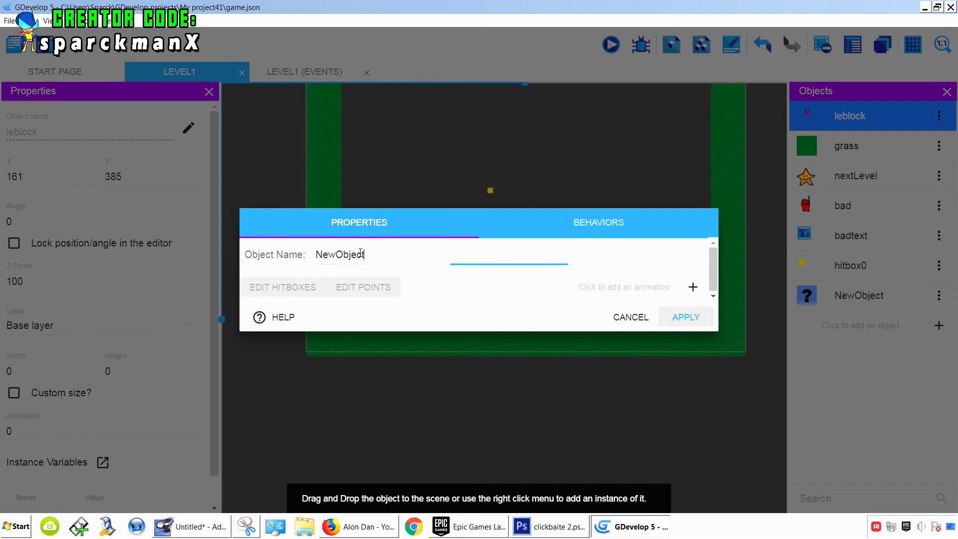
double_click(357, 253)
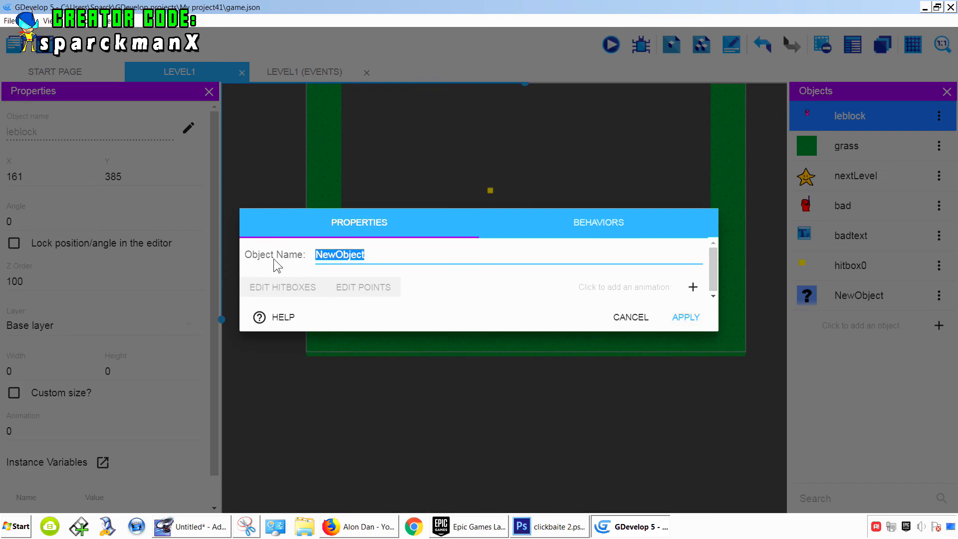
type("nohit")
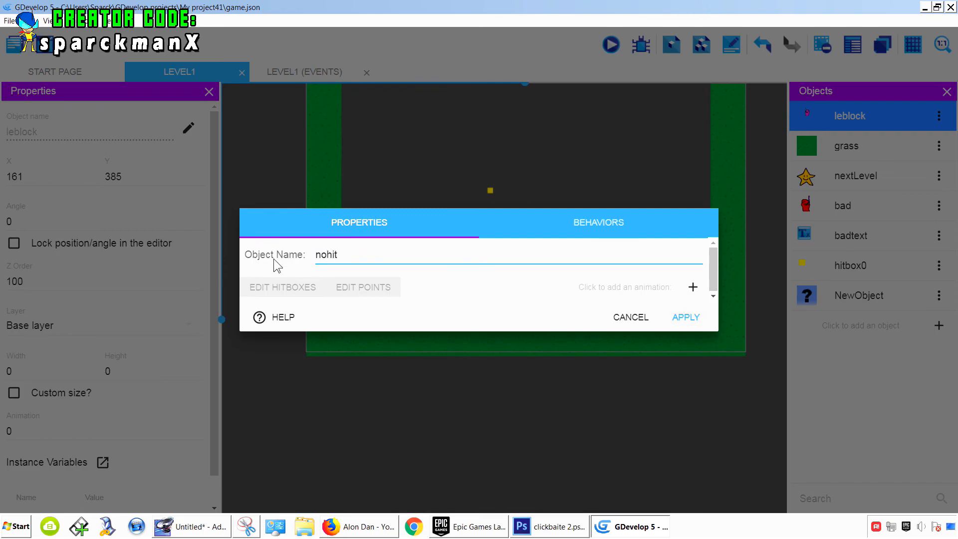
- Give nohit an animation image from a copy of NewObject-1.png renamed nohit.png, and apply
left_click(693, 287)
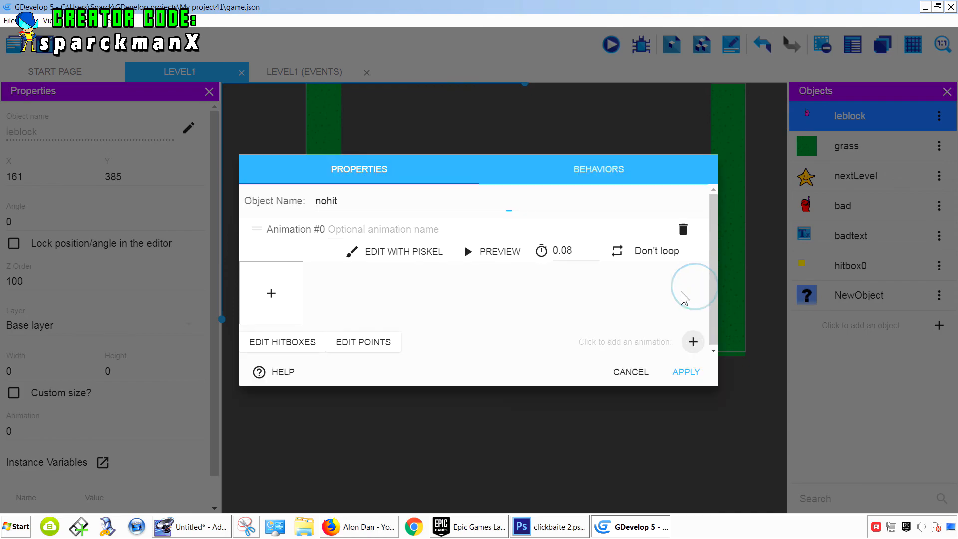
left_click(271, 293)
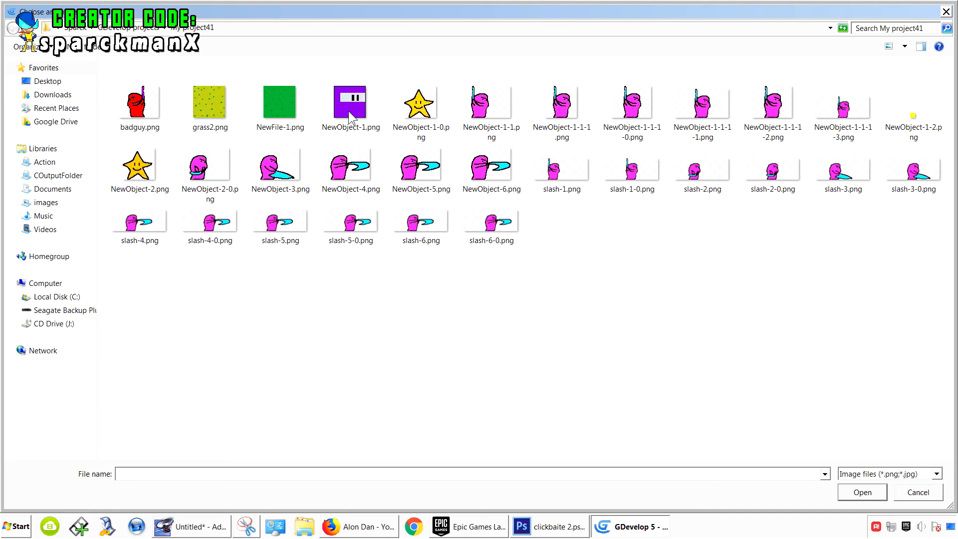
right_click_drag(348, 111, 594, 312)
left_click(623, 339)
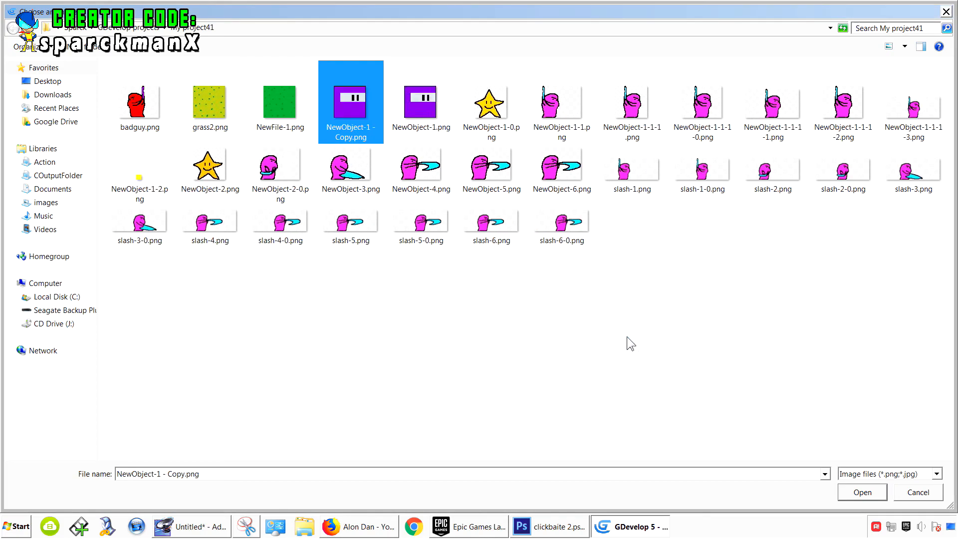
key("F2")
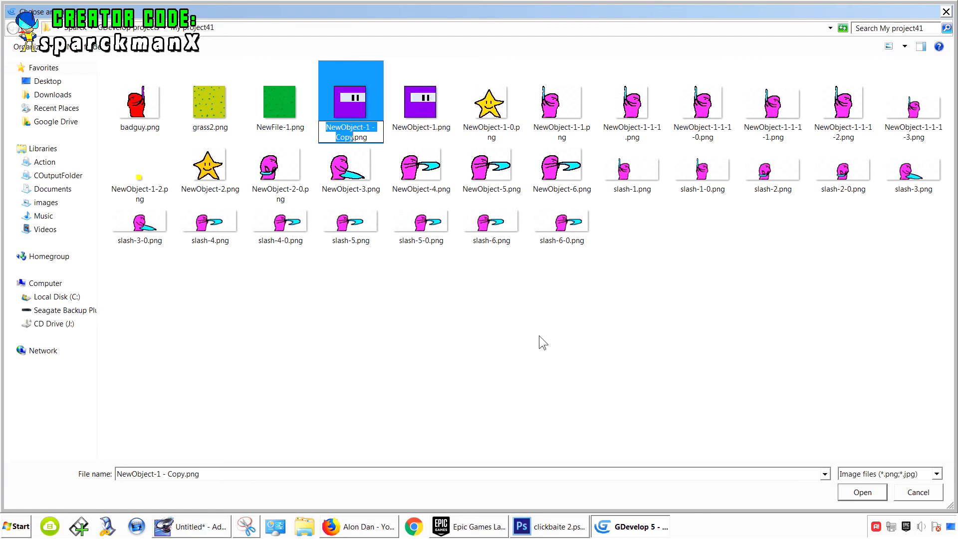
type("nohit")
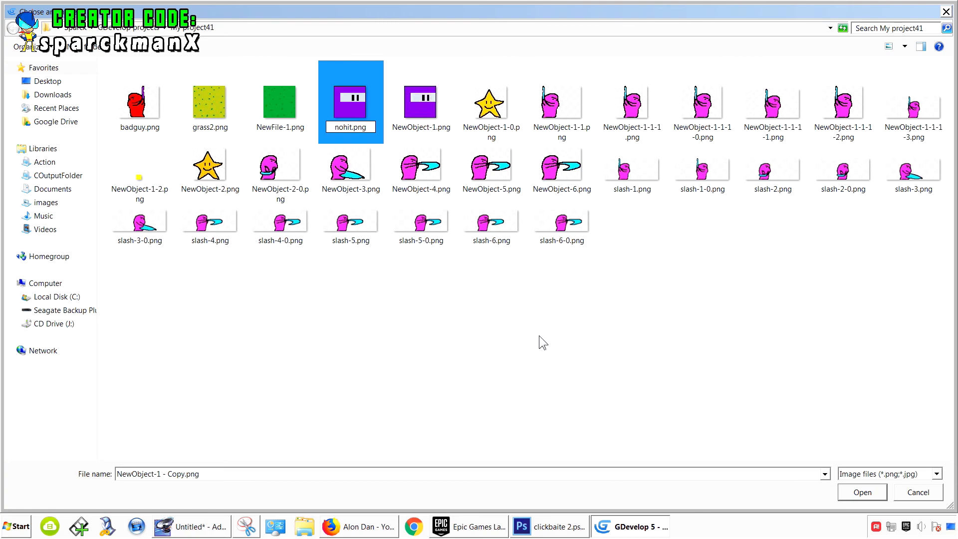
left_click(539, 336)
double_click(567, 156)
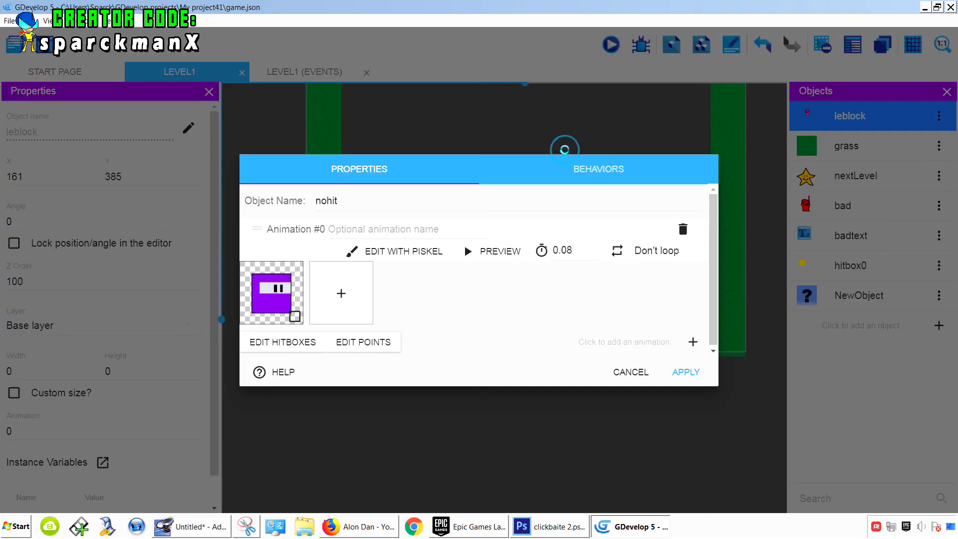
left_click(685, 372)
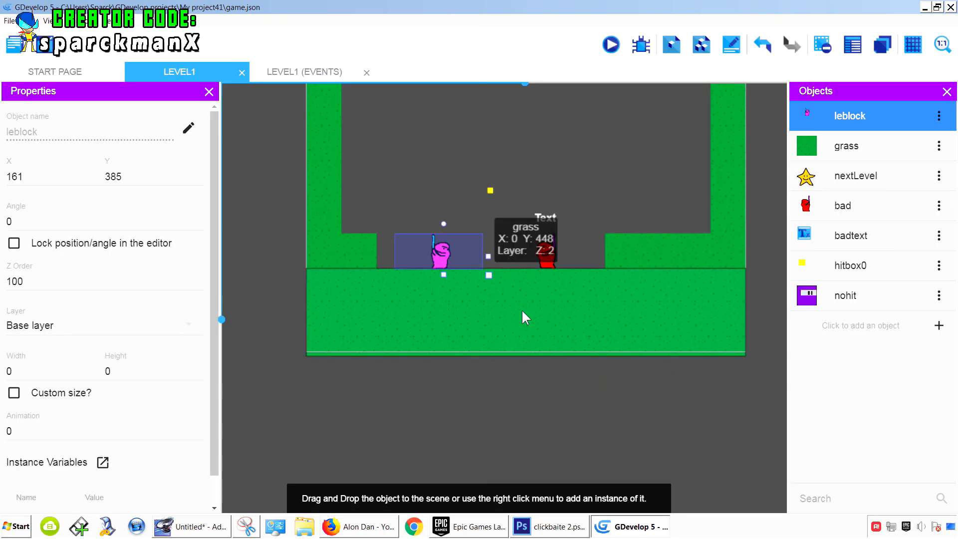
- Place a nohit instance inside the top-left corner of the level's room
scroll(522, 310, "up", 3)
left_click(555, 152)
scroll(559, 279, "up", 2)
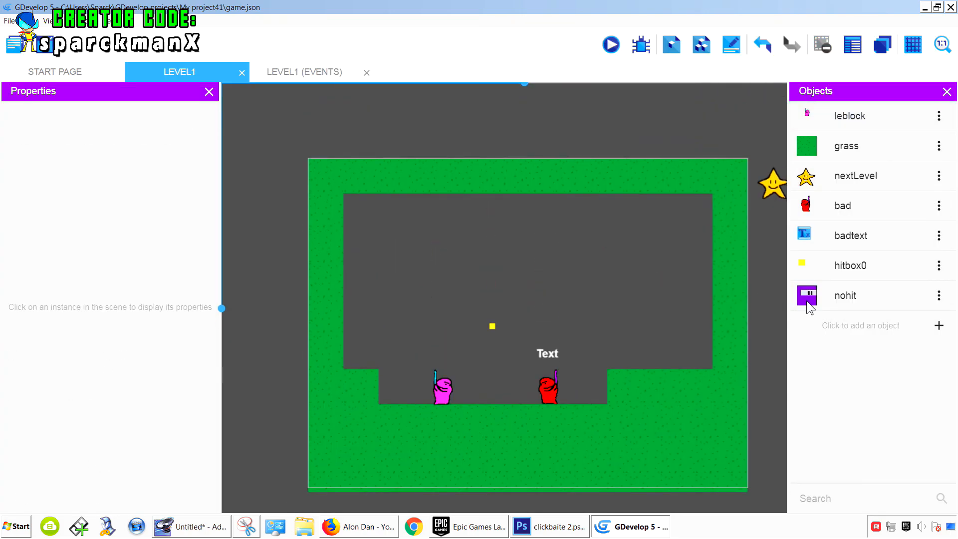
left_click_drag(807, 301, 337, 128)
left_click(388, 126)
left_click(330, 134)
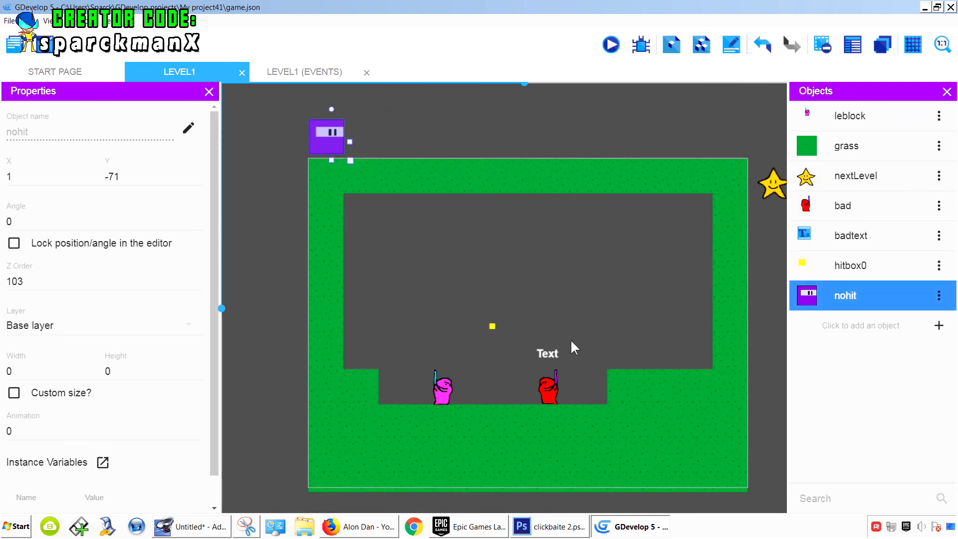
scroll(572, 341, "down", 1)
middle_click_drag(571, 335, 547, 282)
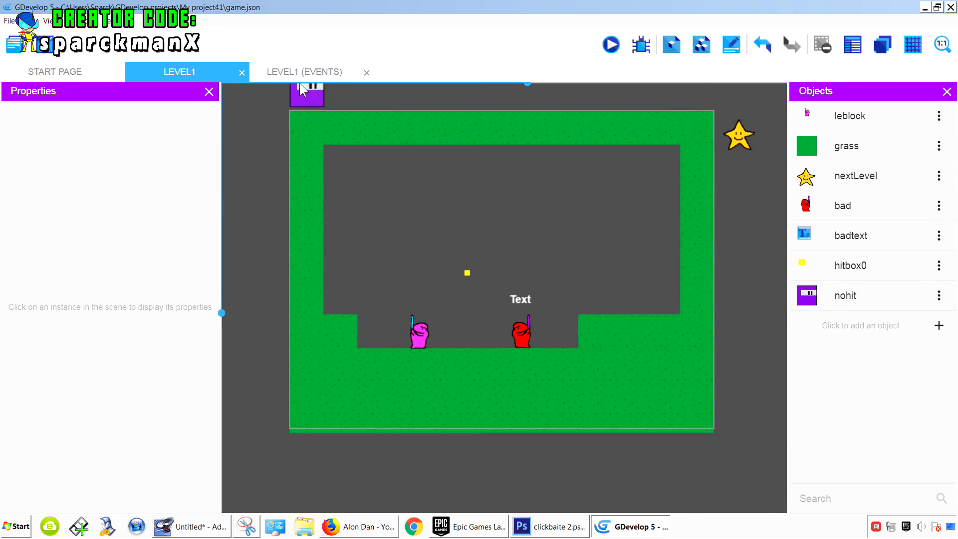
left_click_drag(316, 93, 360, 172)
left_click(407, 182)
- Change the duplicate event's action to put hitbox0 around nohit instead of leblock
left_click(304, 72)
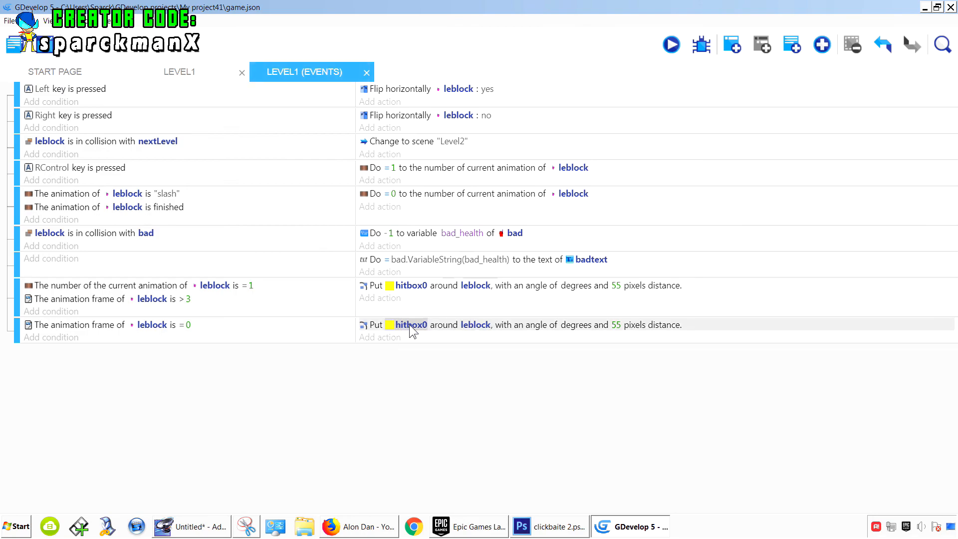
left_click(474, 326)
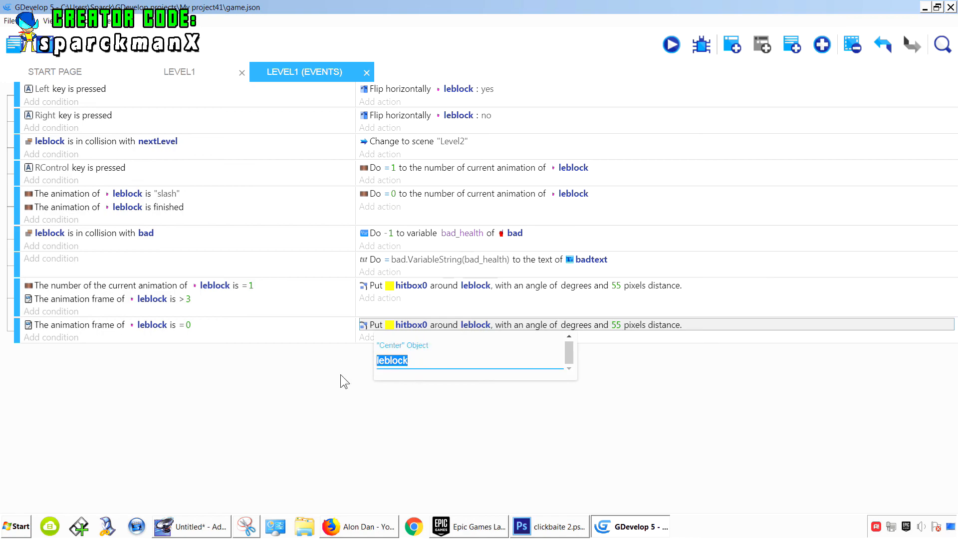
key("BackSpace")
scroll(415, 302, "down", 2)
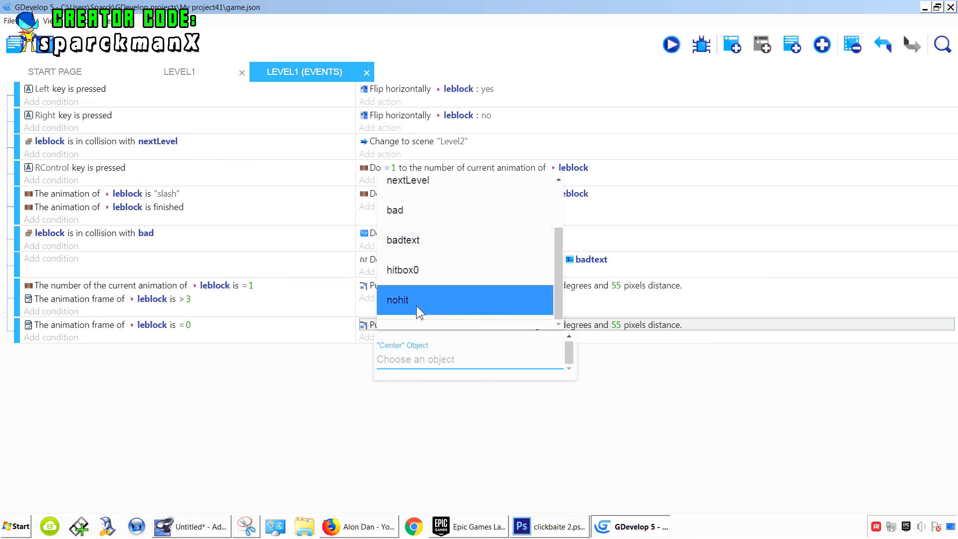
left_click(416, 306)
left_click(487, 405)
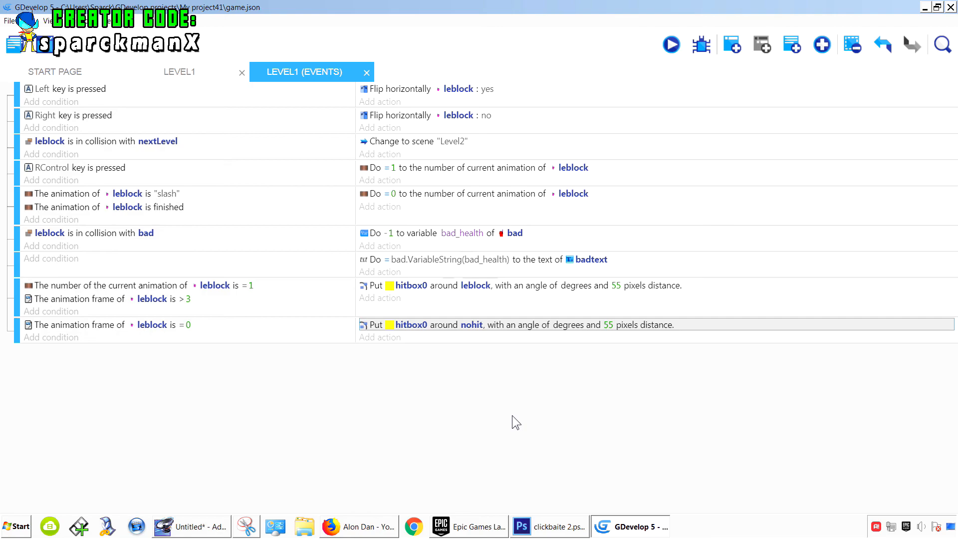
- Preview the game and slash to test where the hitbox goes between slashes
left_click(674, 44)
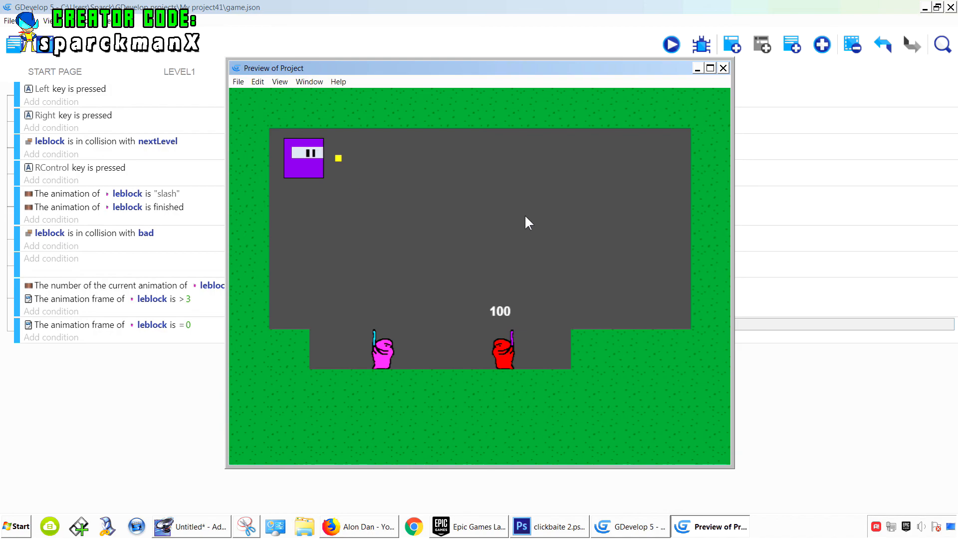
key("Control_R")
key("Control_R")
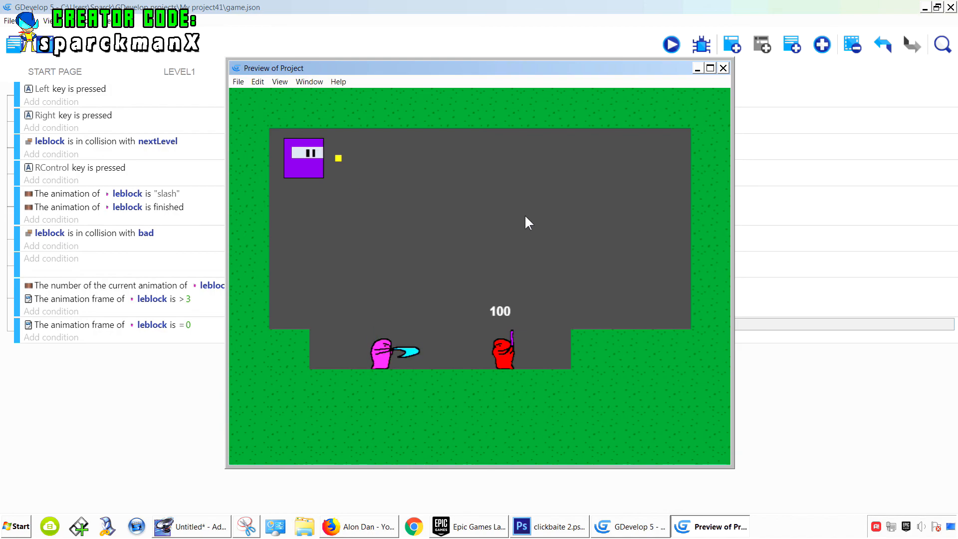
- Slash a few more times in the running preview, then close the preview window
key("Control_R")
key("Control_R")
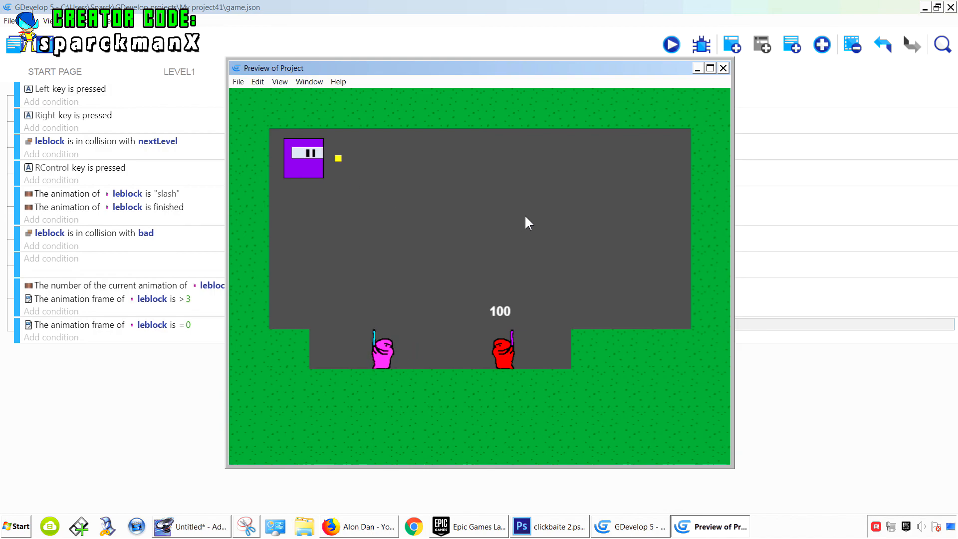
key("Control_R")
key("Control_R")
left_click(723, 69)
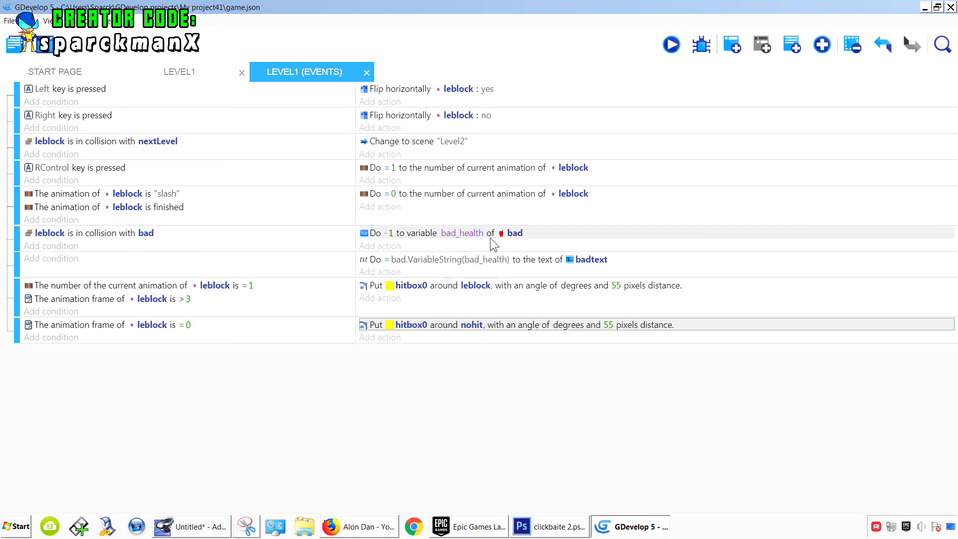
- Change the object in the collision-with-bad condition from leblock to hitbox0
left_click(53, 234)
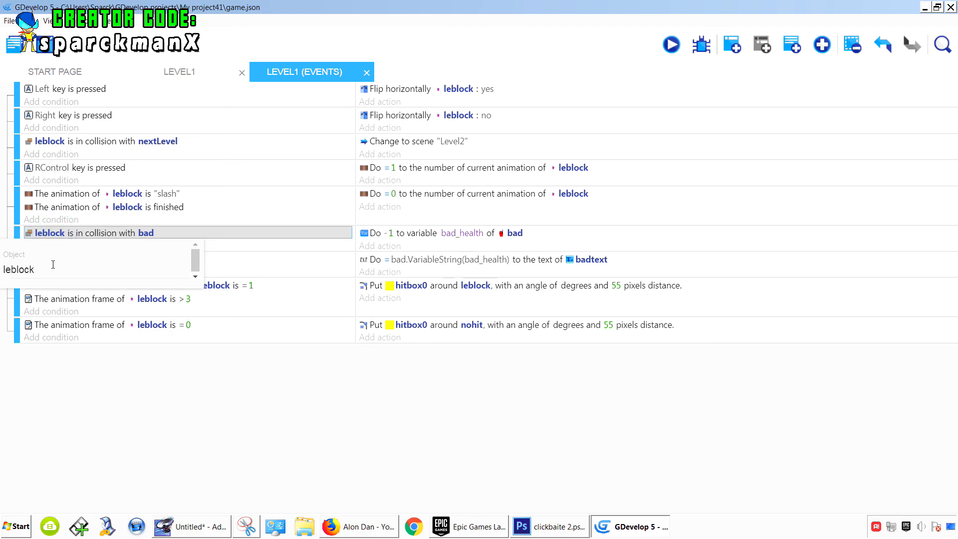
key("BackSpace")
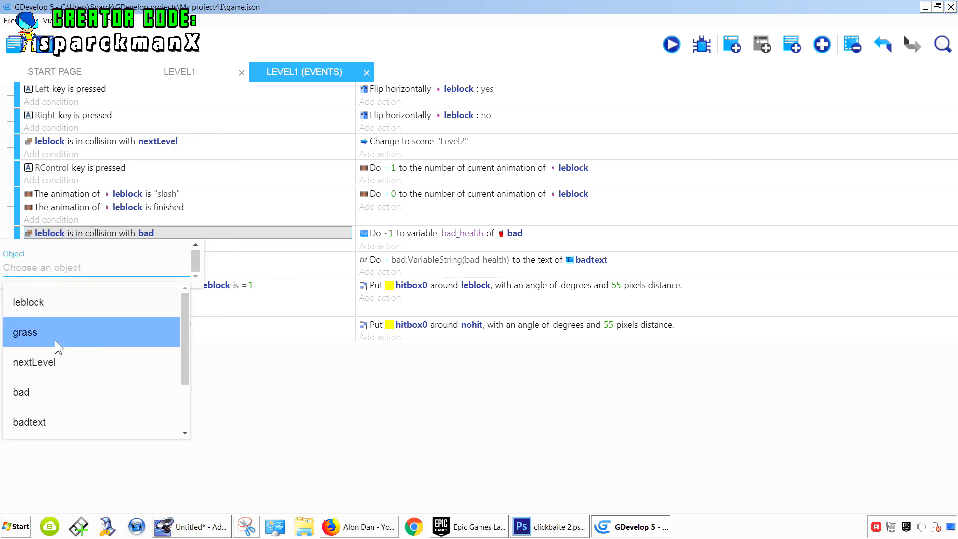
scroll(60, 365, "down", 2)
left_click(47, 377)
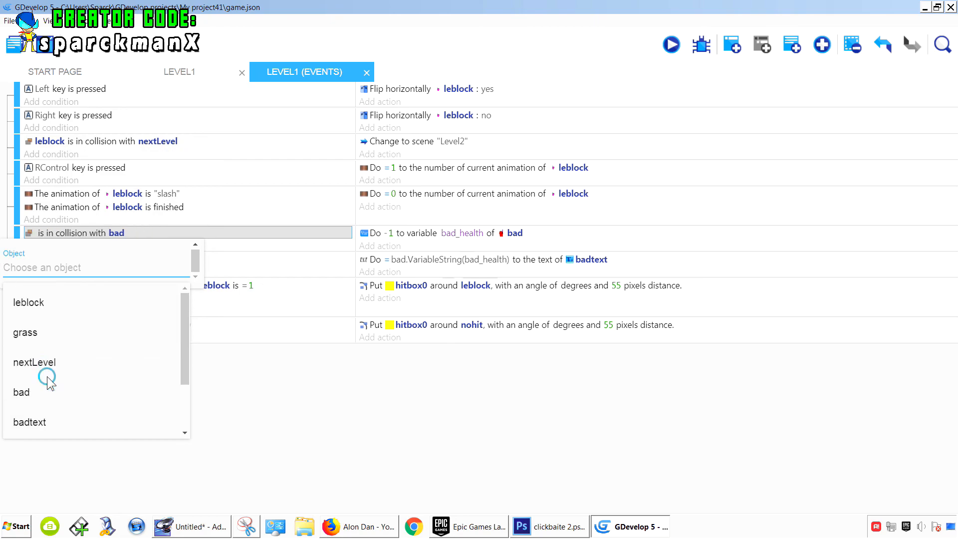
- Preview the game and slash the red bad guy repeatedly, moving left and right, to test the health drop
left_click(671, 45)
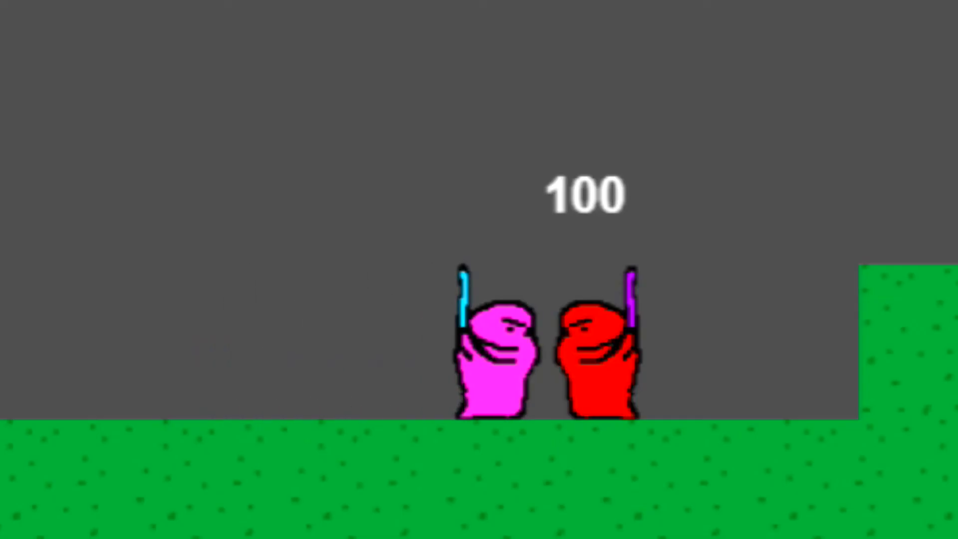
key("z")
key("z")
key("z")
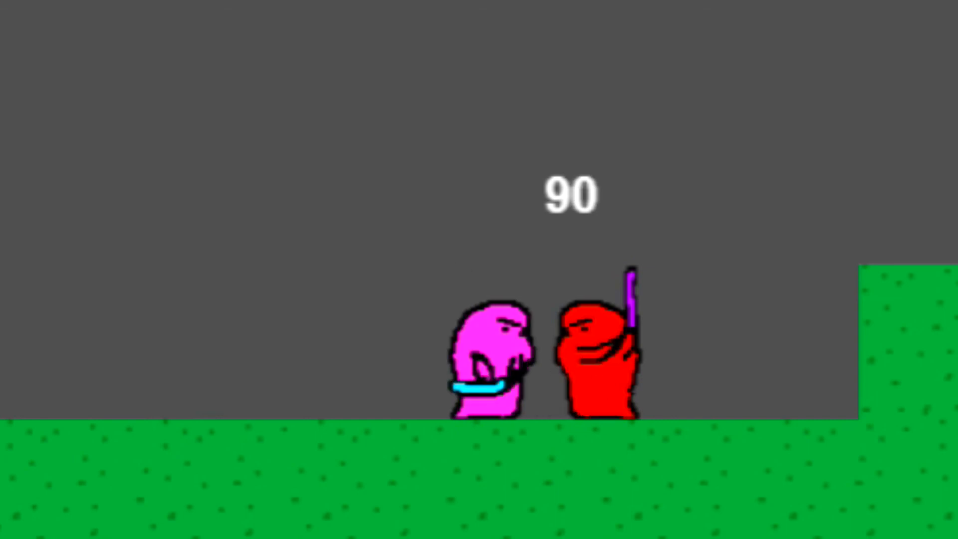
key("z")
key("Left")
key("Right")
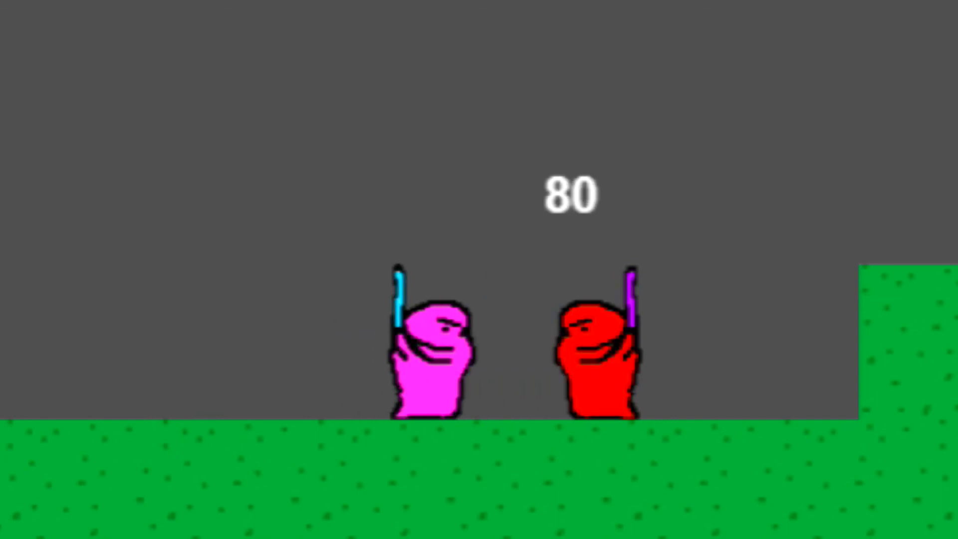
key("z")
key("z")
key("Right")
key("z")
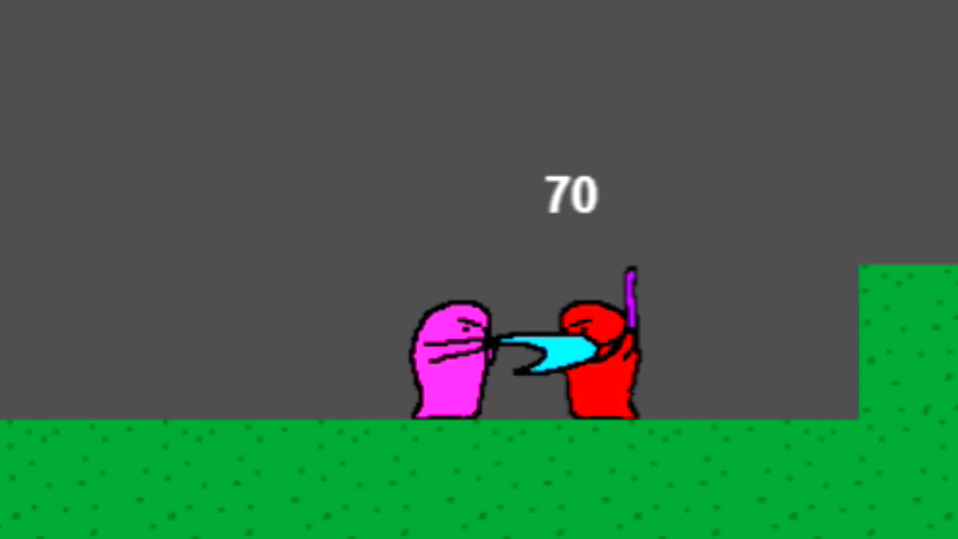
key("z")
key("z")
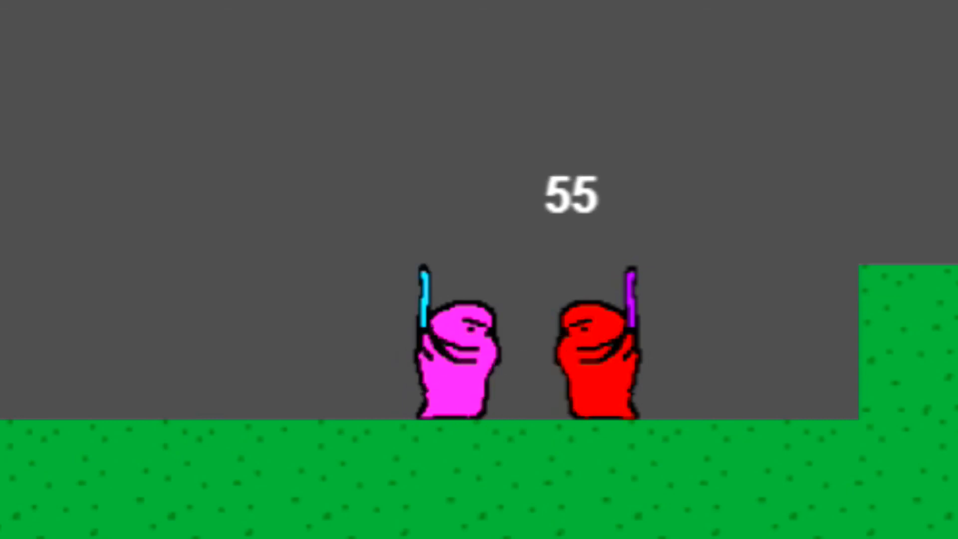
key("z")
key("z")
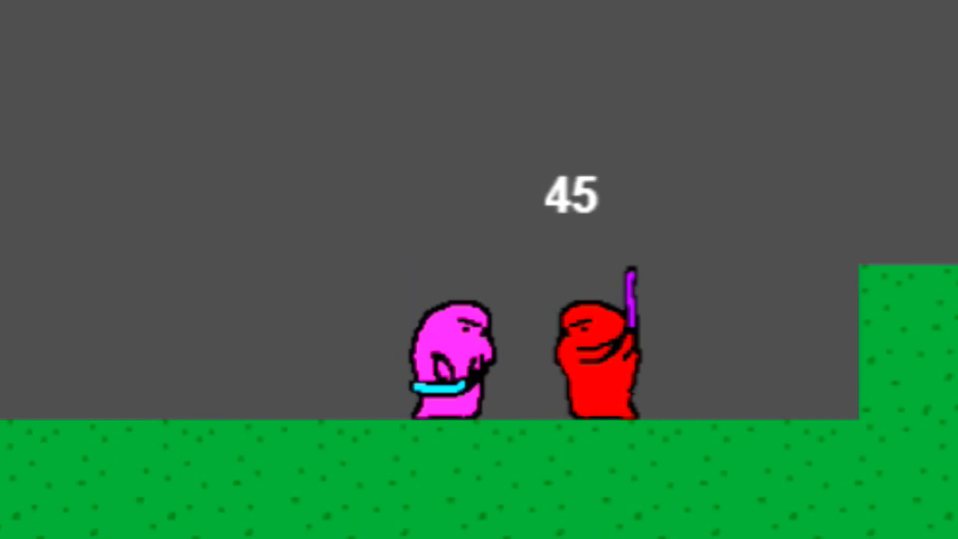
key("z")
key("z")
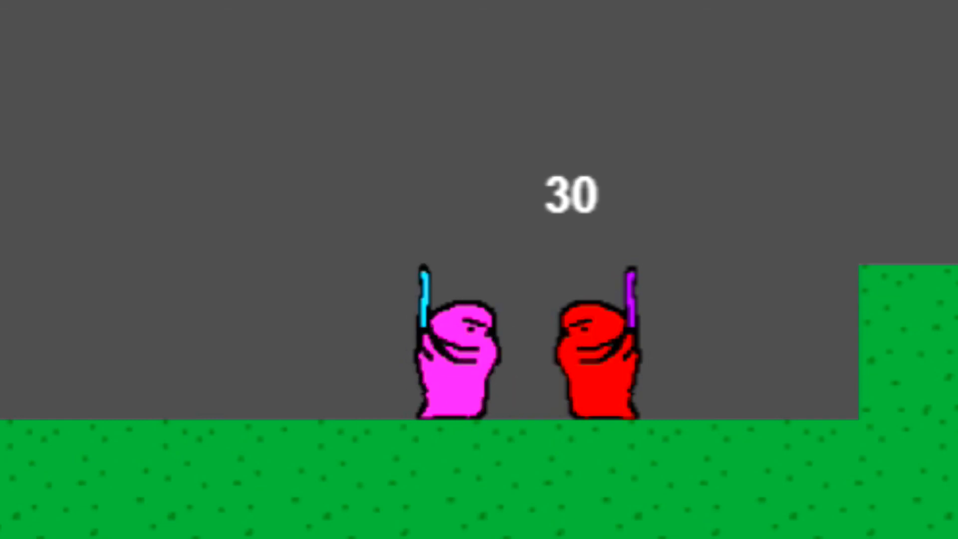
key("z")
key("z")
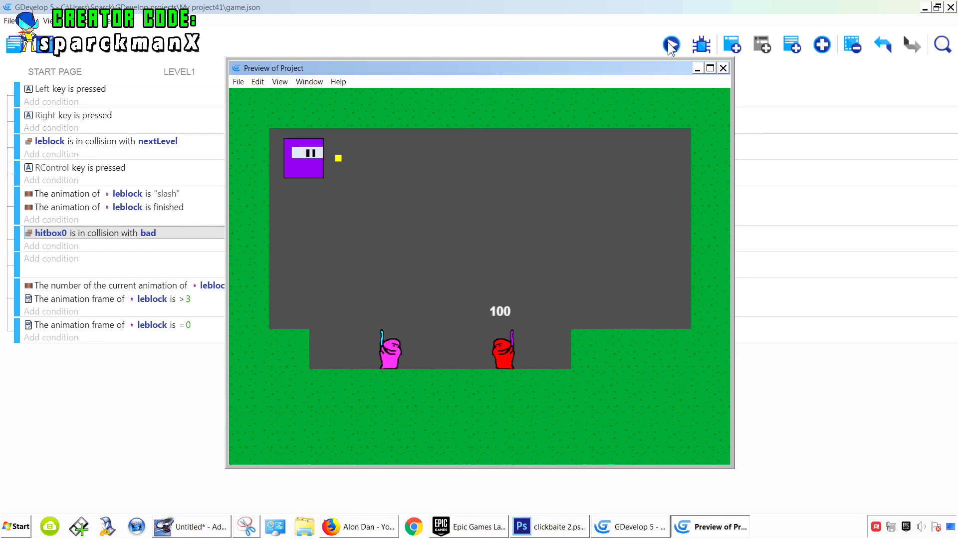
key("Right")
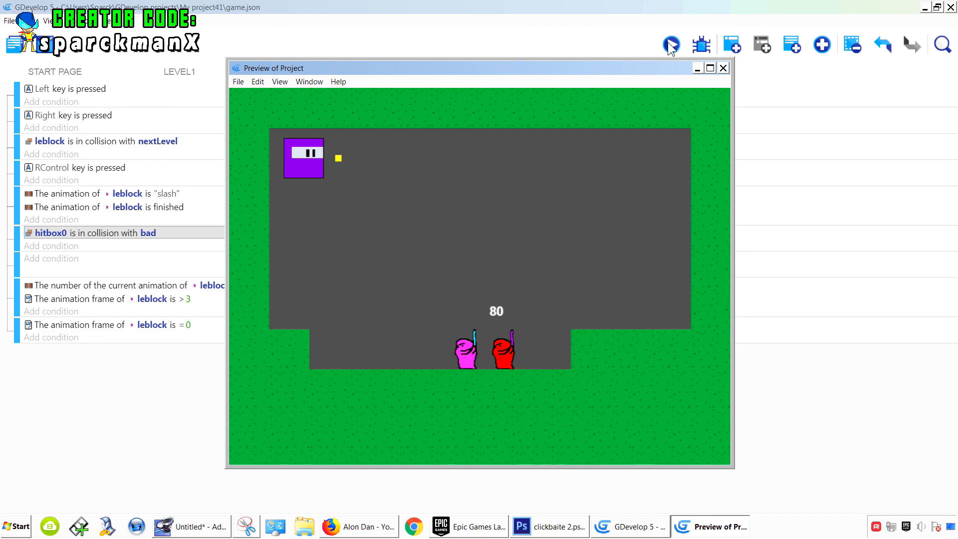
key("Right")
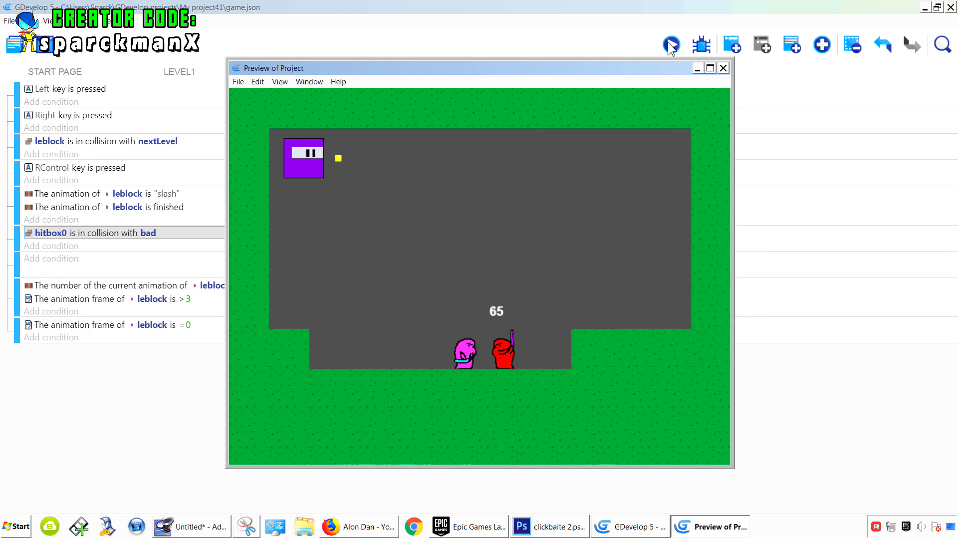
key("Control_R")
key("Control_R")
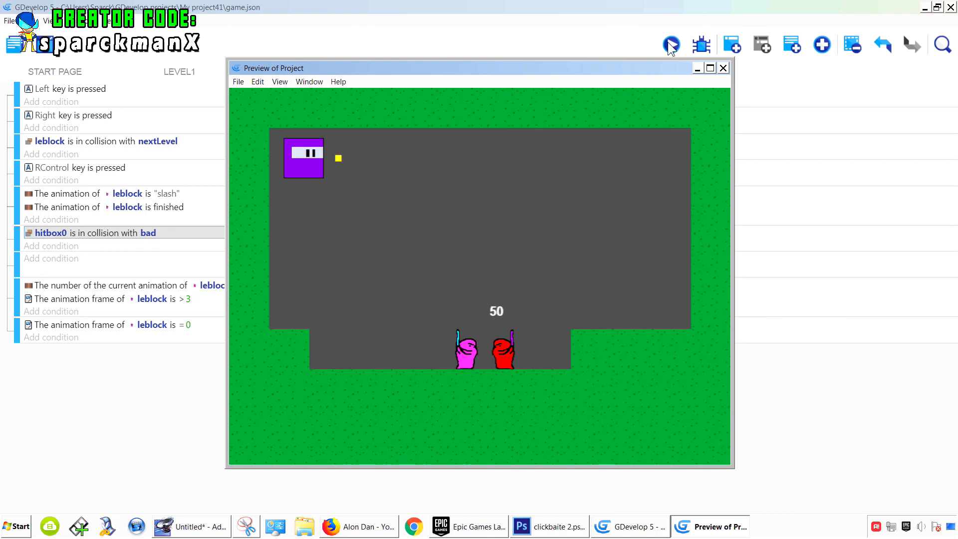
key("Control_R")
key("Control_R")
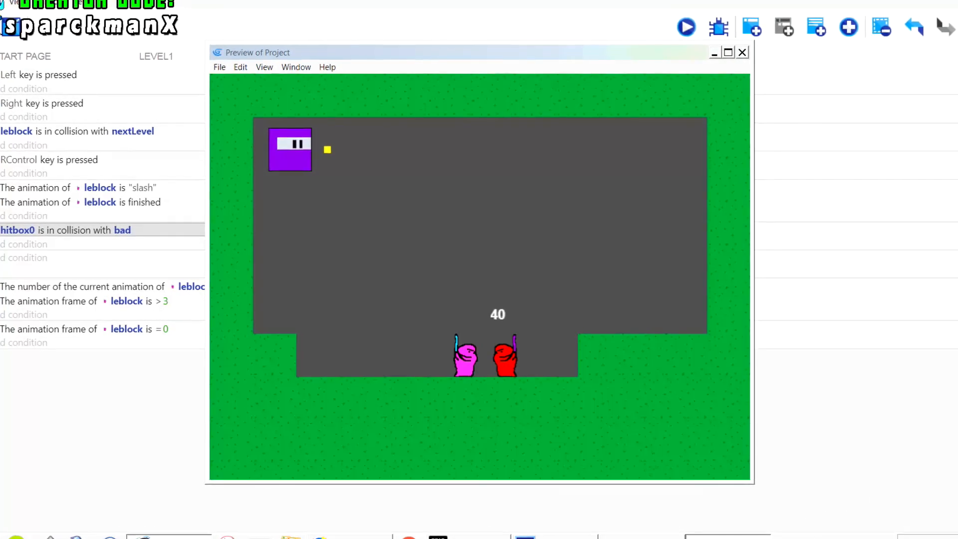
- Close the preview and save the project
left_click(745, 50)
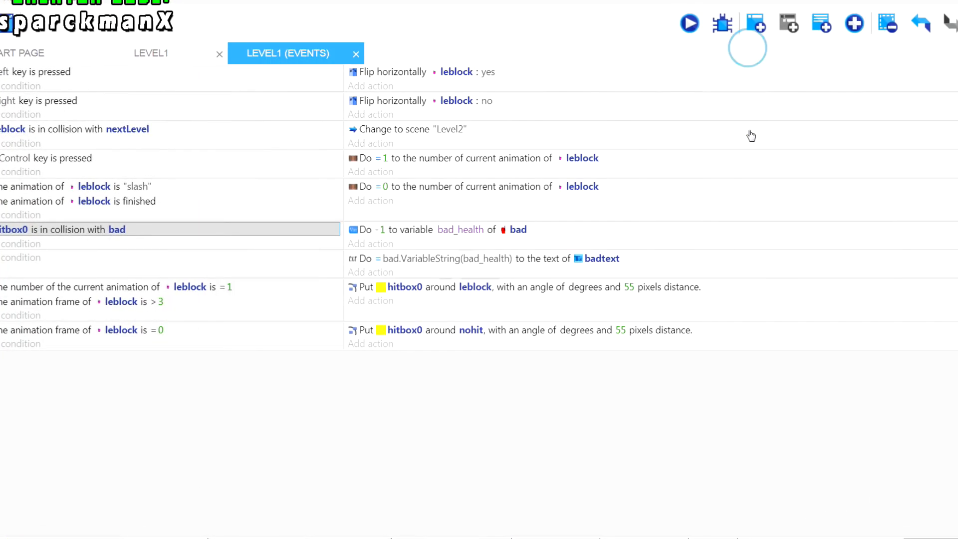
key("ctrl+s")
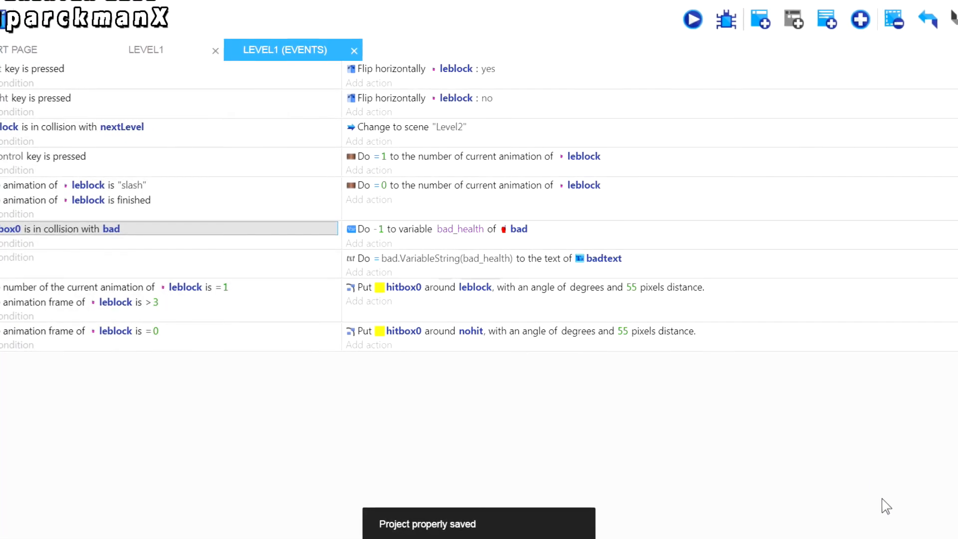